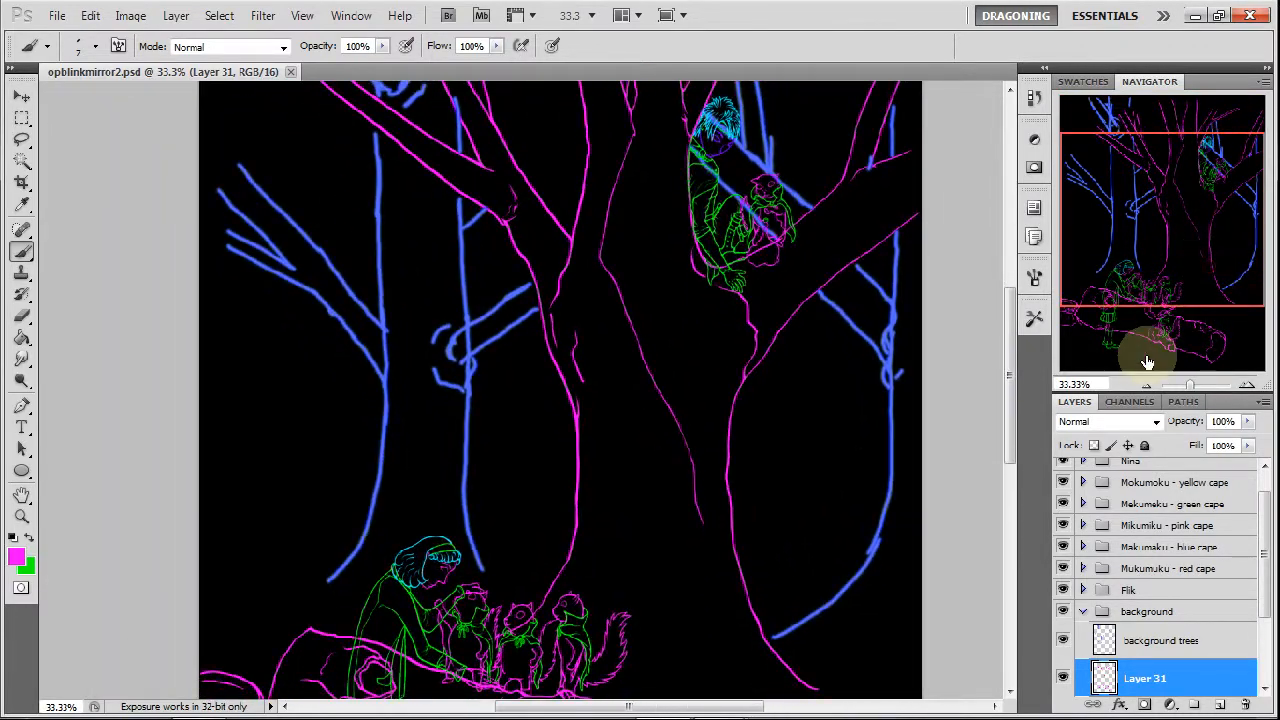
Add a new layer directly above the "background trees" layer and make green the foreground colour.
left_click(1062, 643)
left_click(1165, 641)
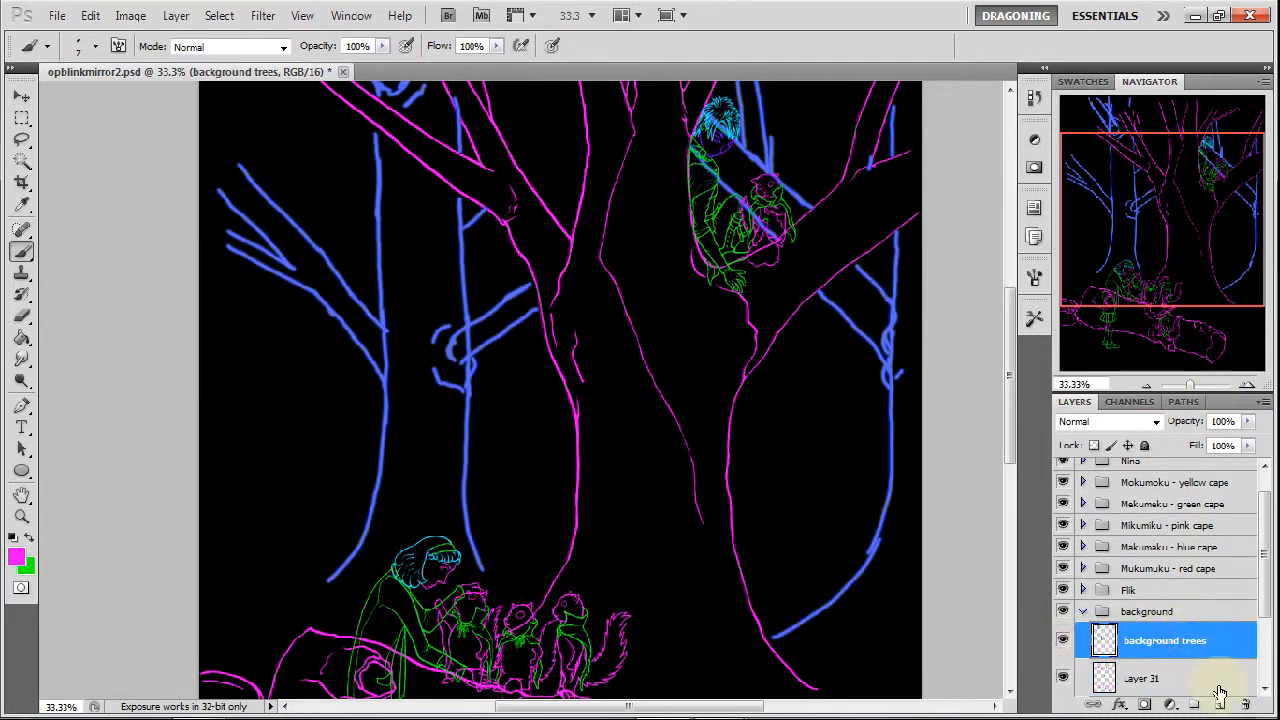
left_click(1221, 706)
left_click(30, 540)
Choose the slanted 45 px calligraphic brush tip and reduce its size to 11 px.
right_click(468, 423)
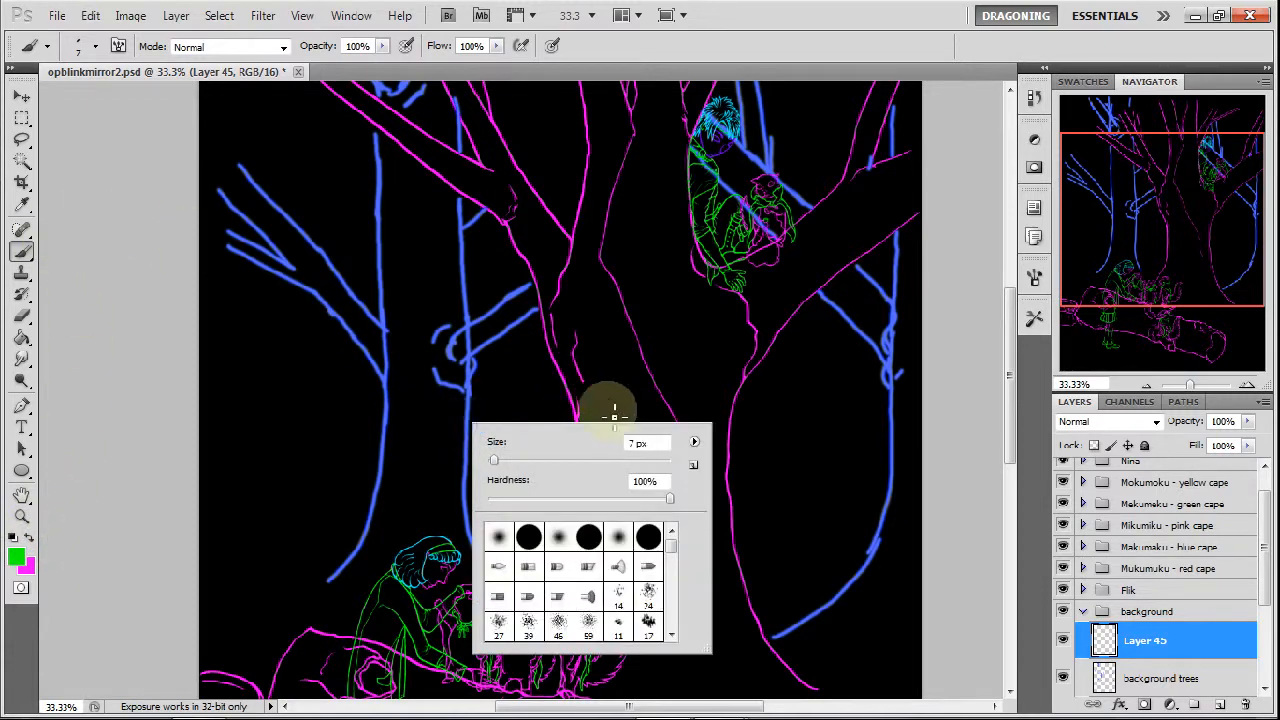
left_click_drag(671, 553, 672, 569)
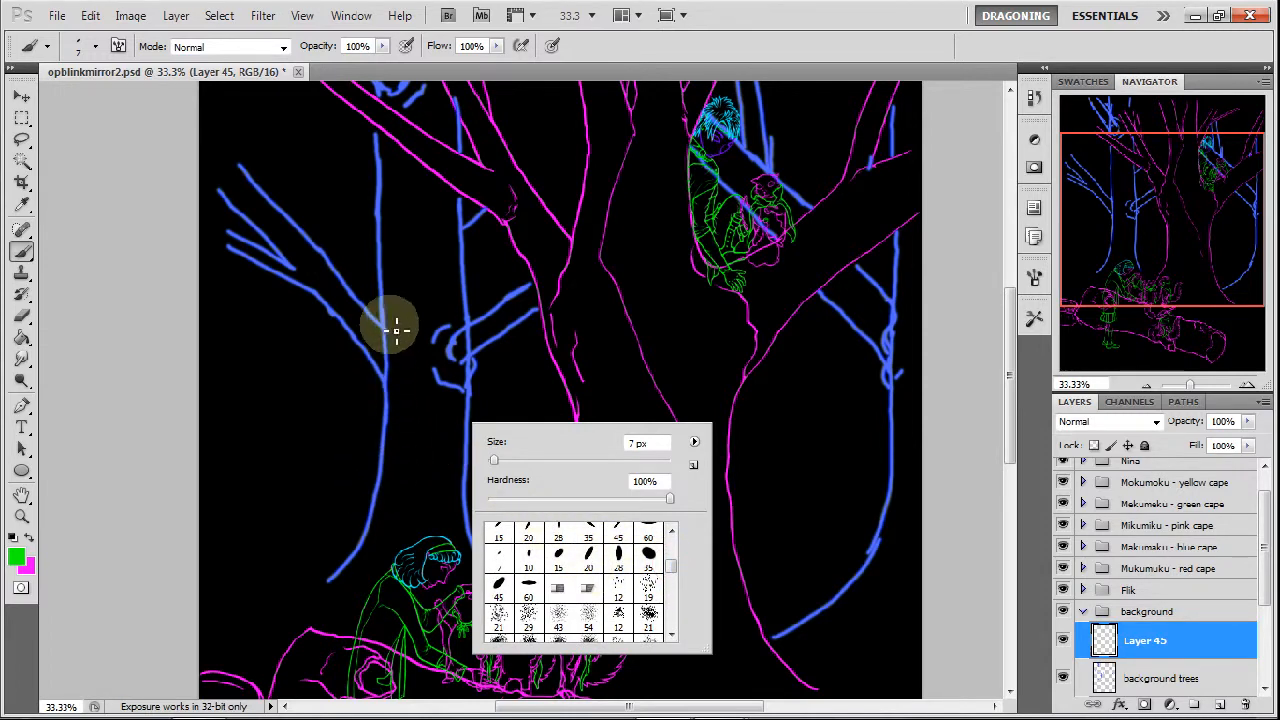
scroll(676, 568, "up", 1)
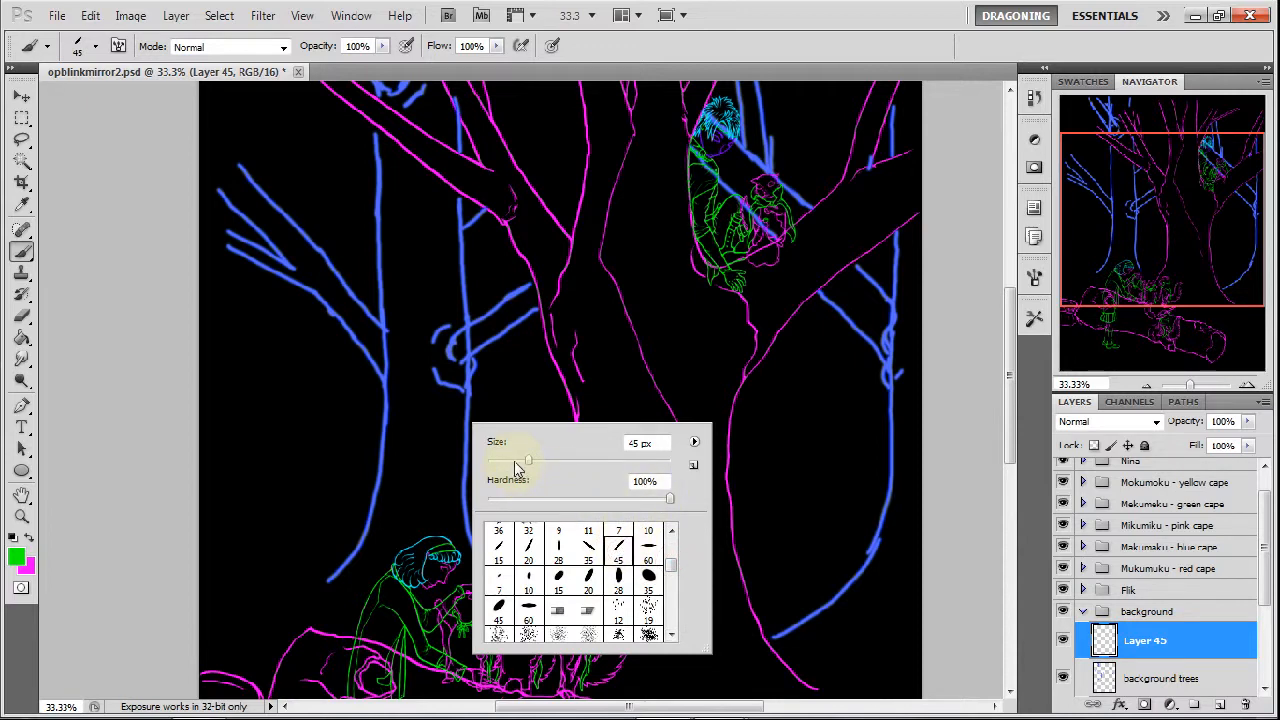
left_click_drag(507, 467, 497, 466)
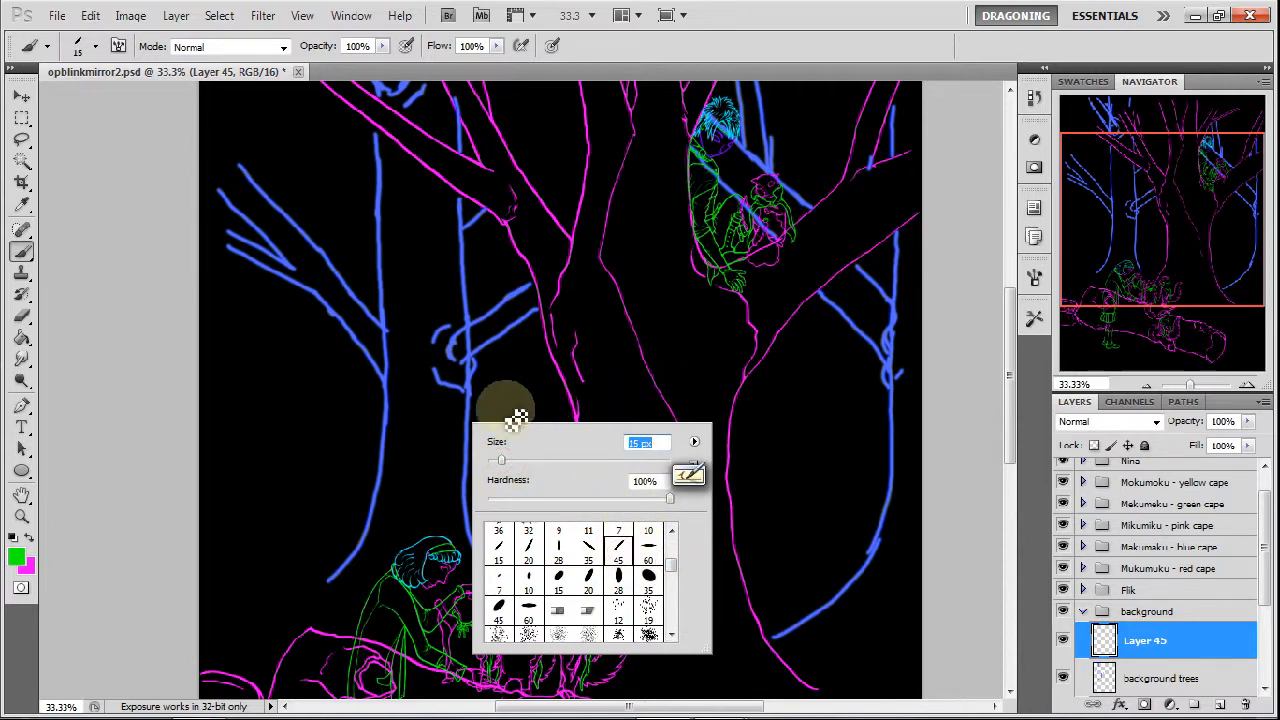
left_click_drag(500, 465, 497, 465)
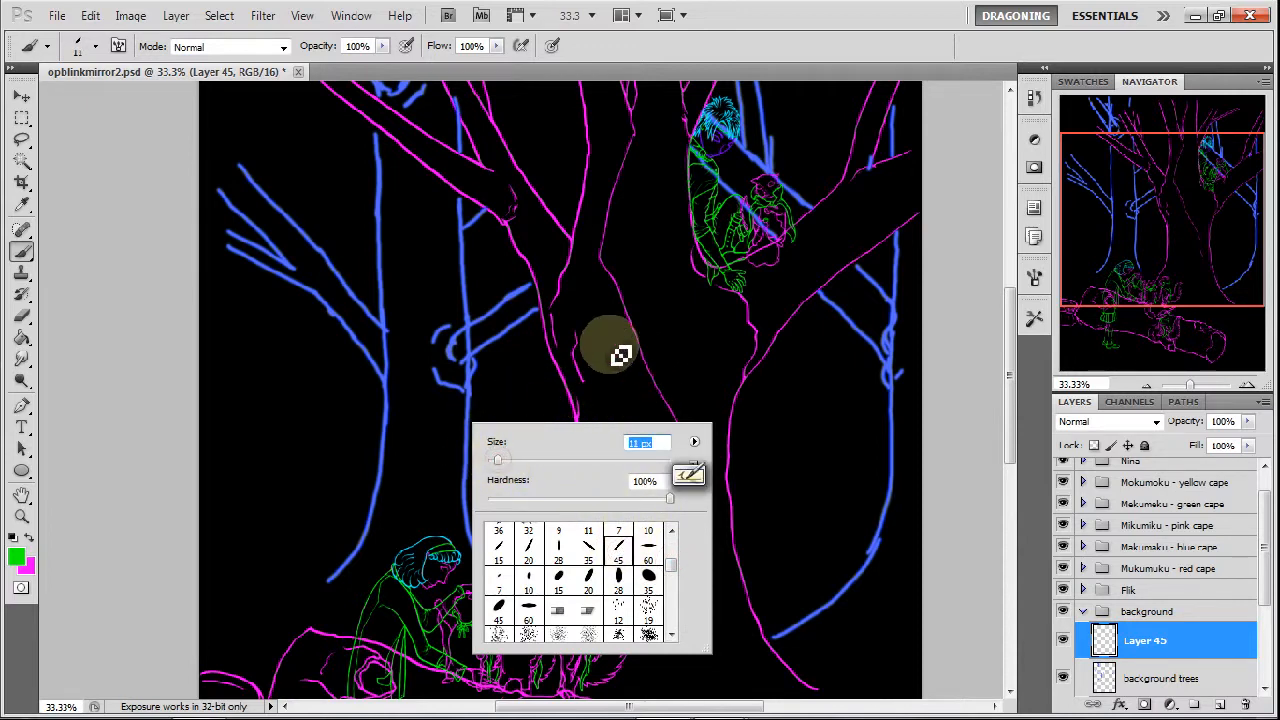
Trace the leftmost blue tree's lower trunk in green, from its base up to the lowest branch fork.
left_click(1247, 384)
left_click(1247, 384)
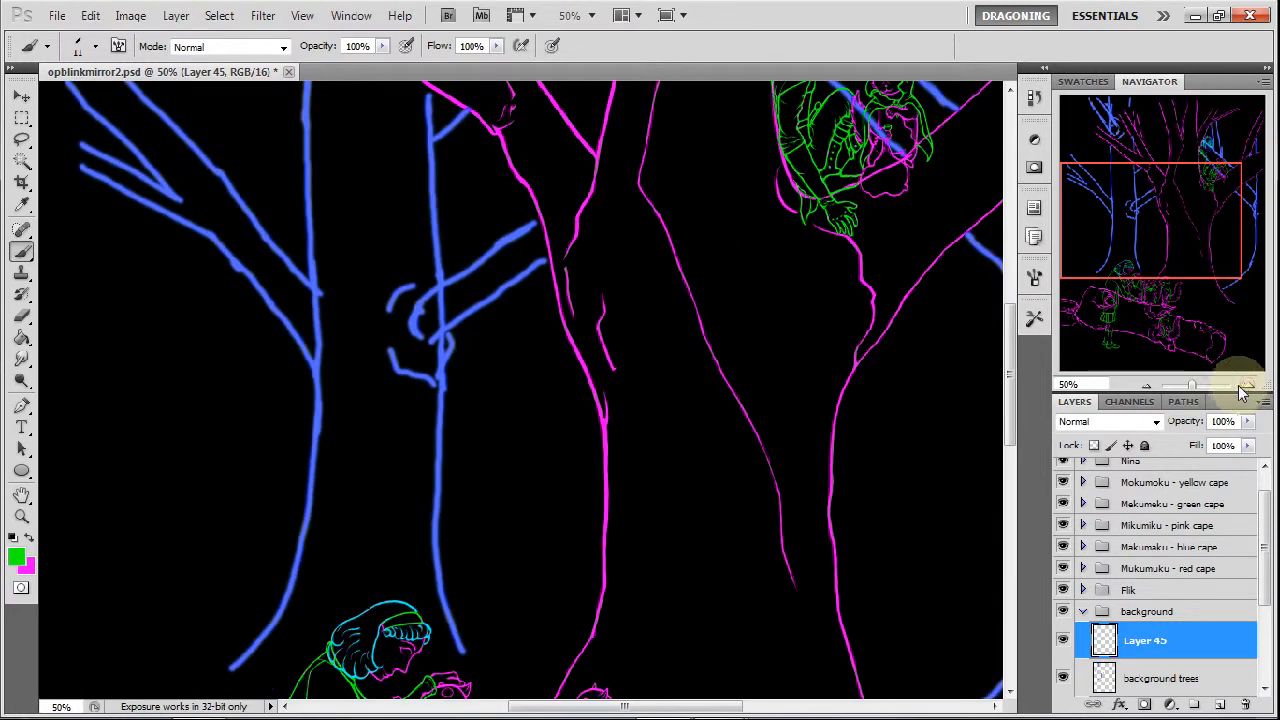
left_click_drag(1177, 251, 1175, 267)
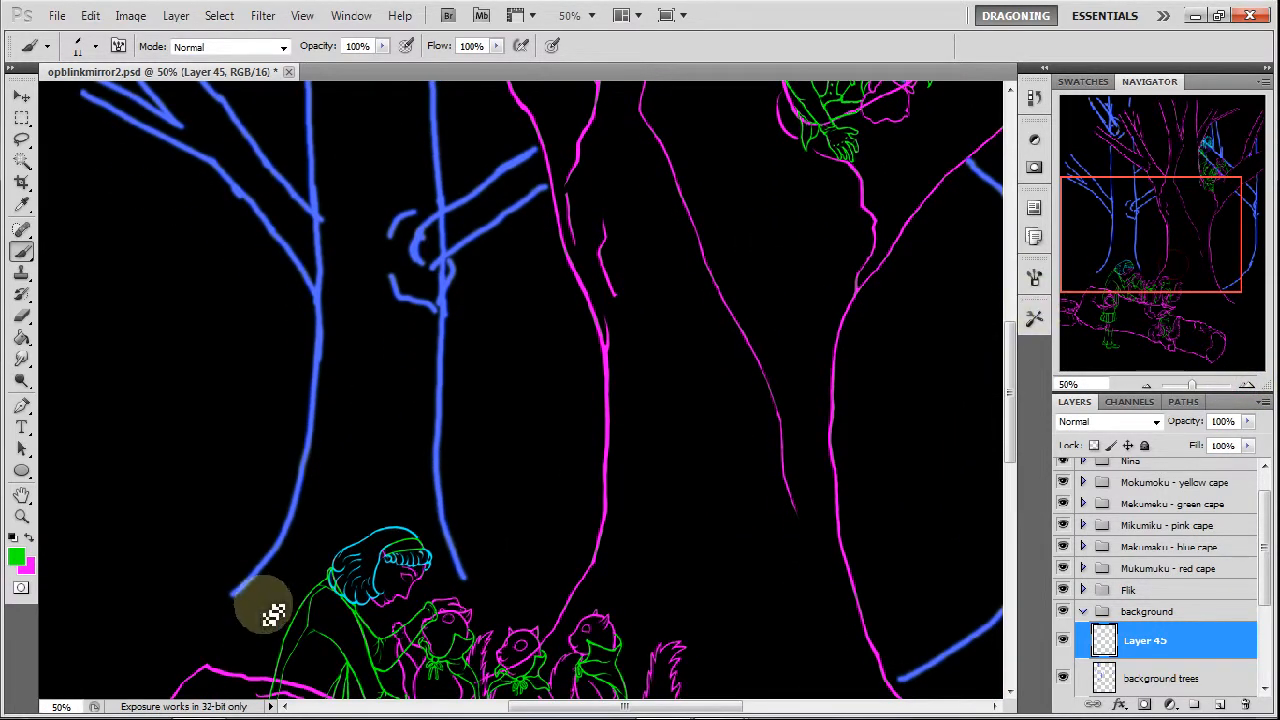
left_click(1247, 384)
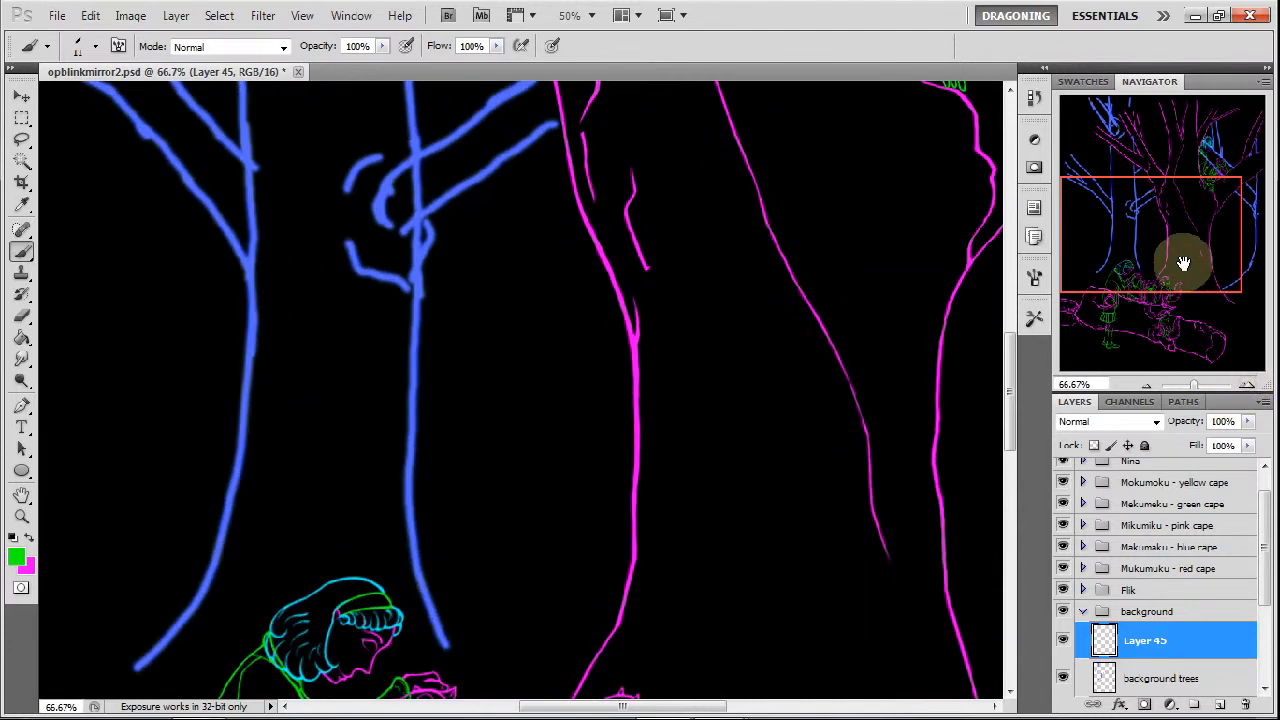
left_click_drag(1180, 263, 1154, 263)
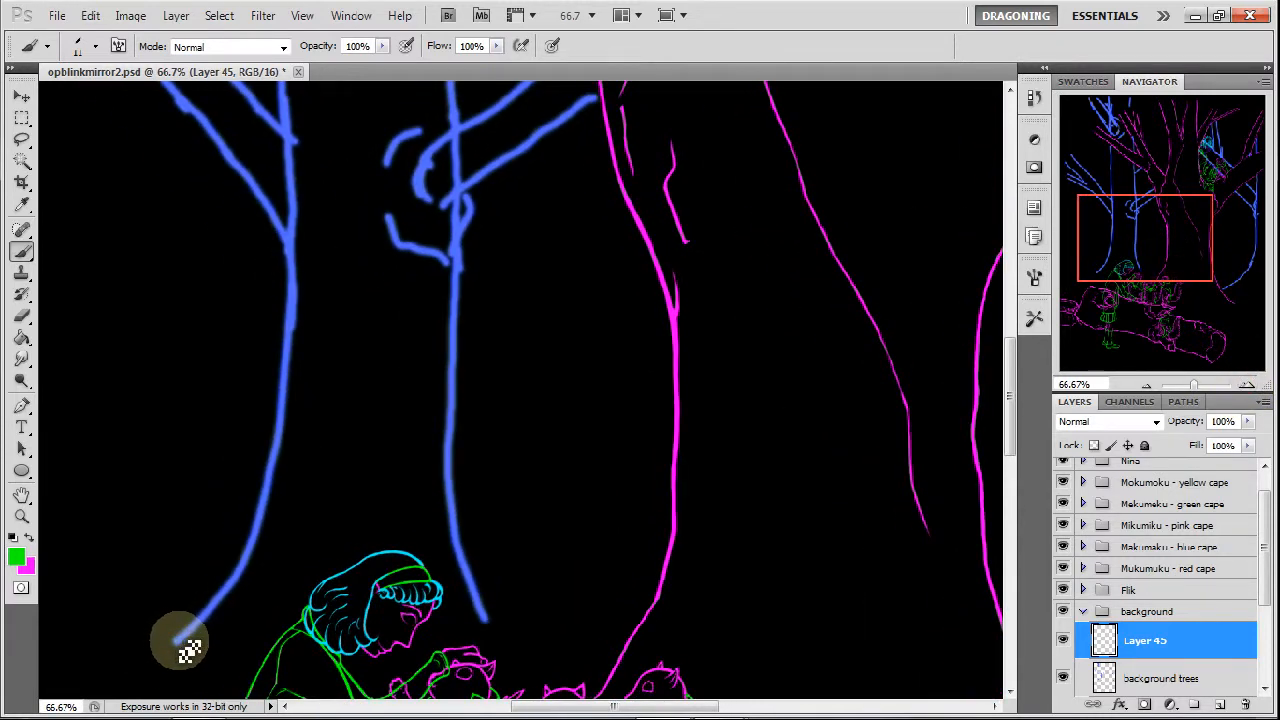
left_click_drag(177, 639, 193, 629)
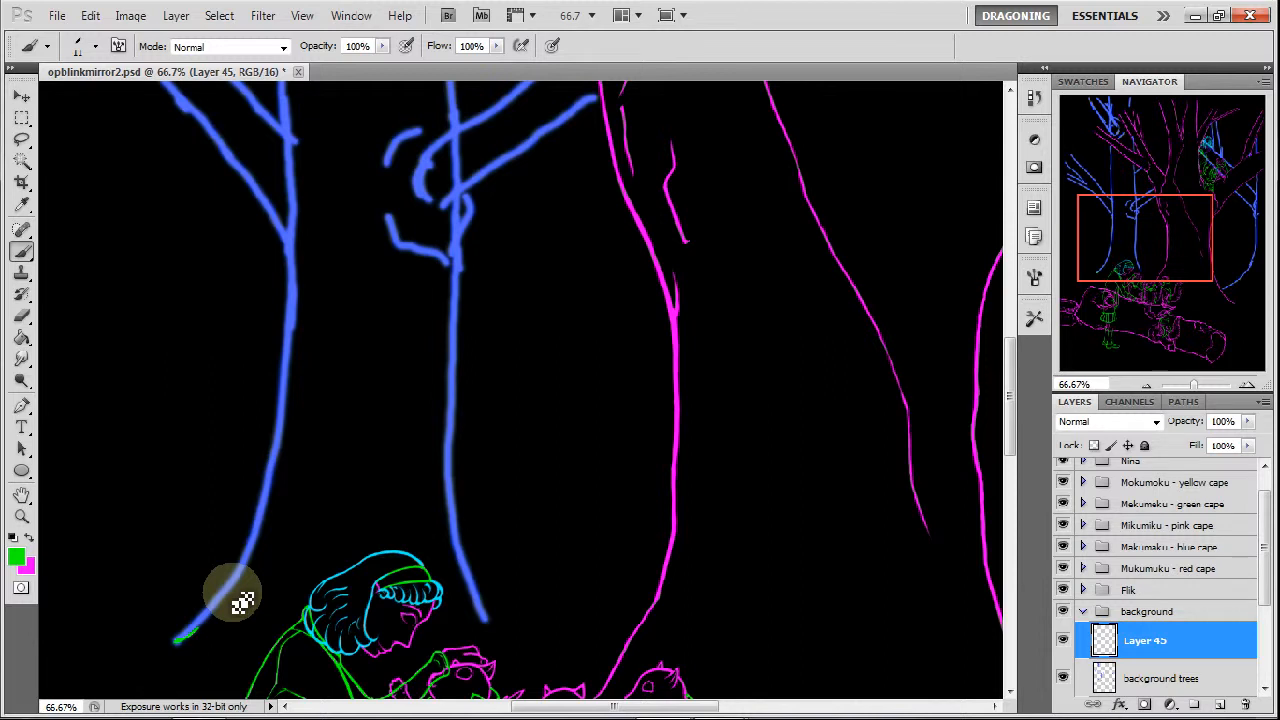
mouse_move(192, 635)
left_mouse_down()
mouse_move(236, 592)
mouse_move(241, 566)
mouse_move(234, 597)
mouse_move(285, 486)
mouse_move(263, 514)
left_mouse_up()
mouse_move(297, 300)
left_mouse_down()
mouse_move(294, 266)
mouse_move(291, 429)
mouse_move(296, 420)
mouse_move(272, 481)
left_mouse_up()
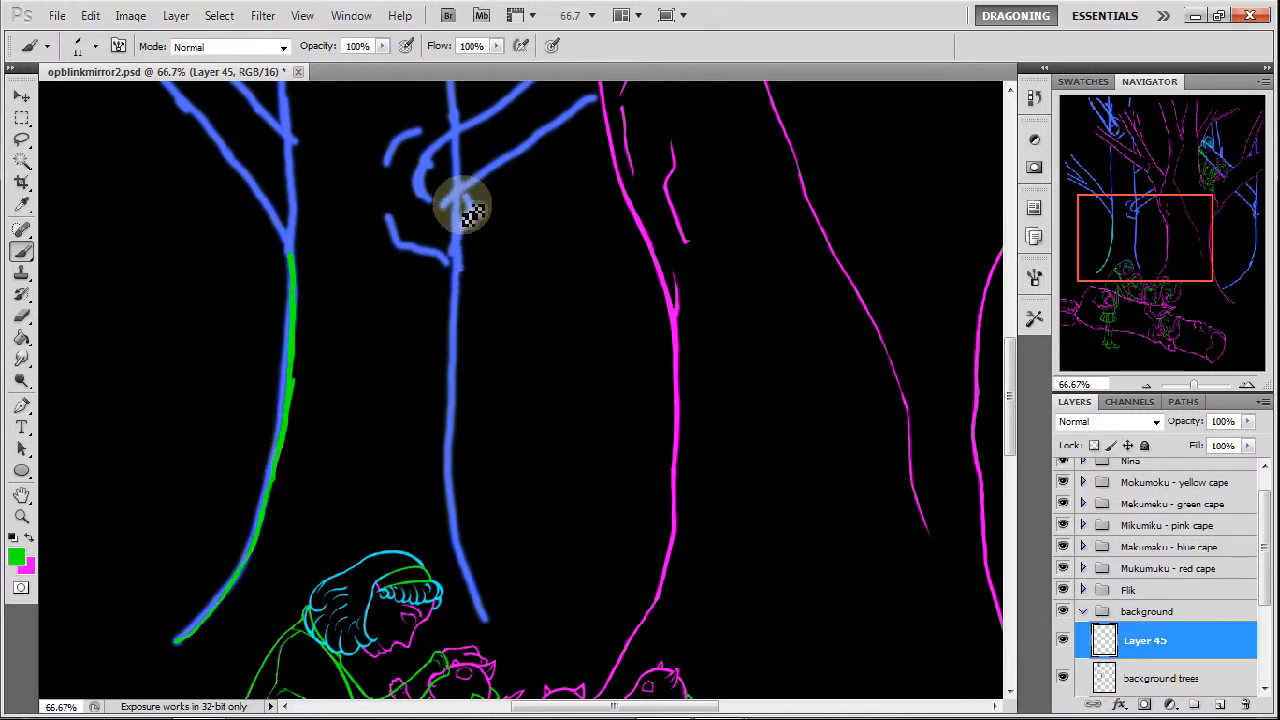
Trace the second blue tree's lower trunk and the outer outline of its knot in green.
mouse_move(476, 230)
left_mouse_down()
mouse_move(460, 303)
mouse_move(460, 537)
mouse_move(478, 600)
left_mouse_up()
left_click_drag(1164, 240, 1169, 219)
mouse_move(350, 347)
left_mouse_down()
mouse_move(365, 387)
mouse_move(418, 408)
left_mouse_up()
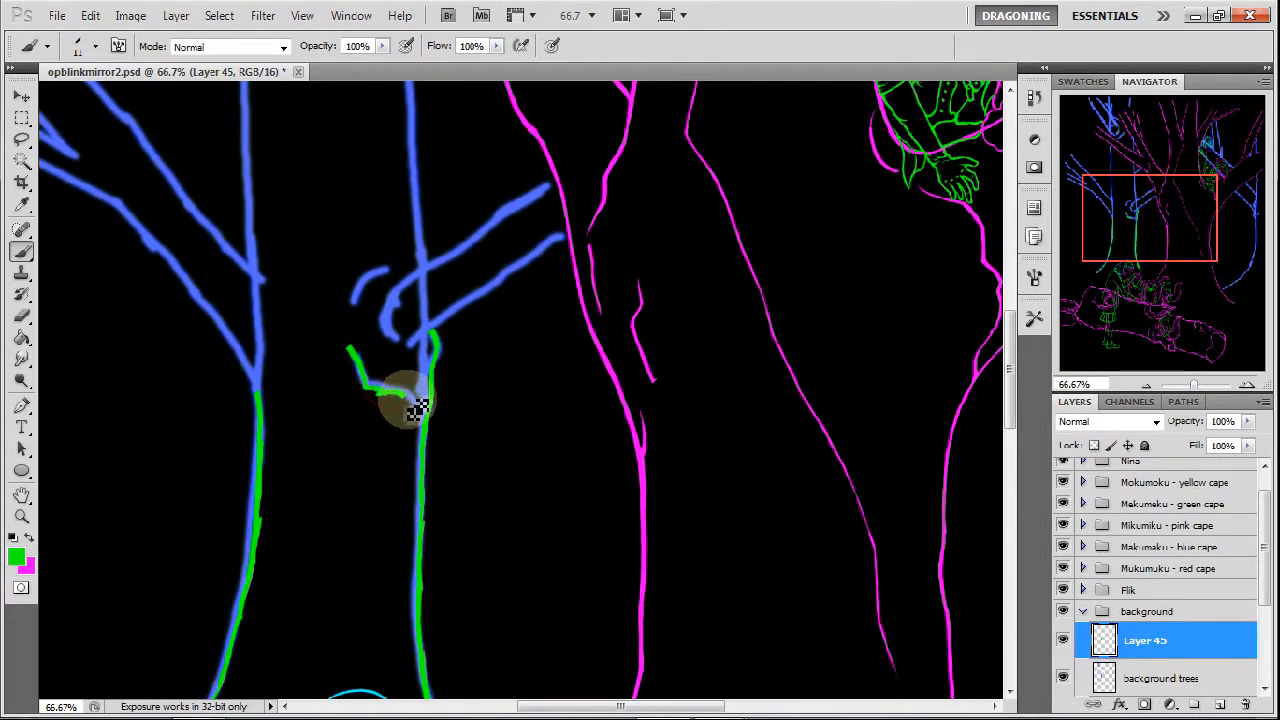
mouse_move(350, 306)
left_mouse_down()
mouse_move(368, 272)
mouse_move(430, 255)
mouse_move(390, 270)
mouse_move(426, 252)
mouse_move(418, 245)
mouse_move(428, 262)
mouse_move(417, 217)
left_mouse_up()
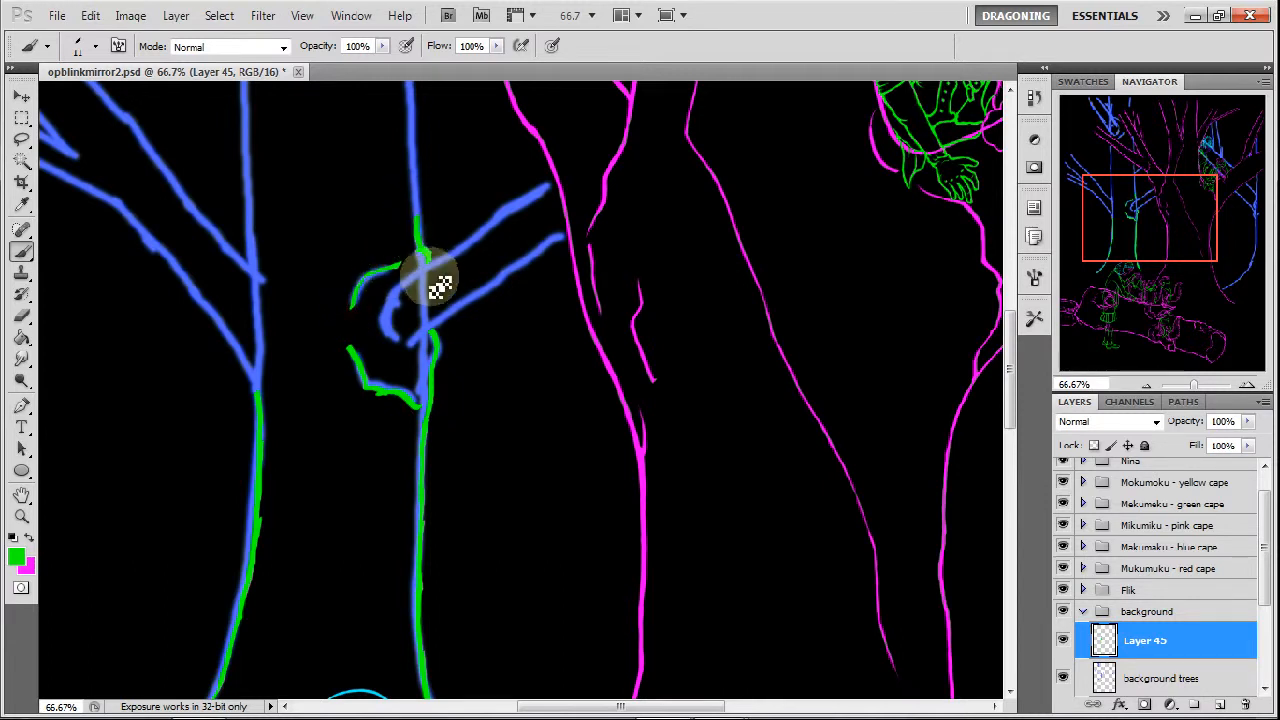
Trace both edges of the second tree's branch toward the large magenta trunk and round its end inside the knot.
left_click_drag(380, 297, 546, 200)
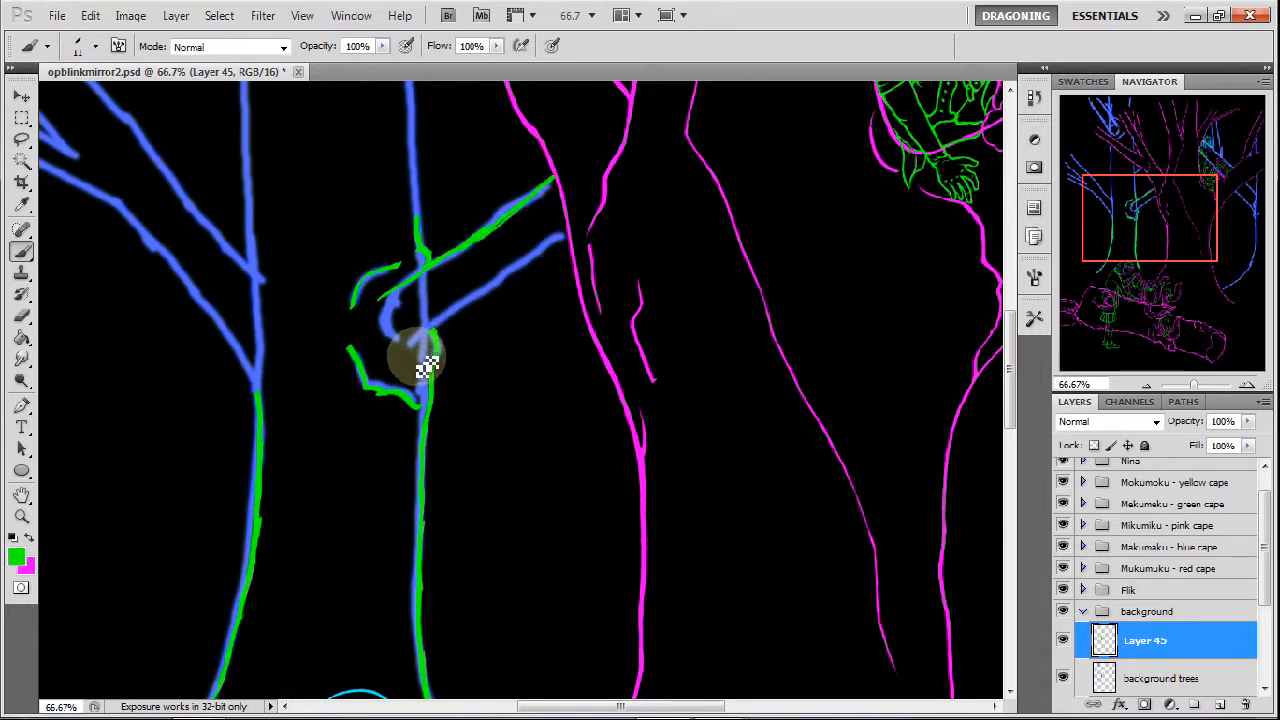
mouse_move(430, 348)
left_mouse_down()
mouse_move(453, 312)
mouse_move(428, 340)
mouse_move(447, 312)
mouse_move(556, 258)
left_mouse_up()
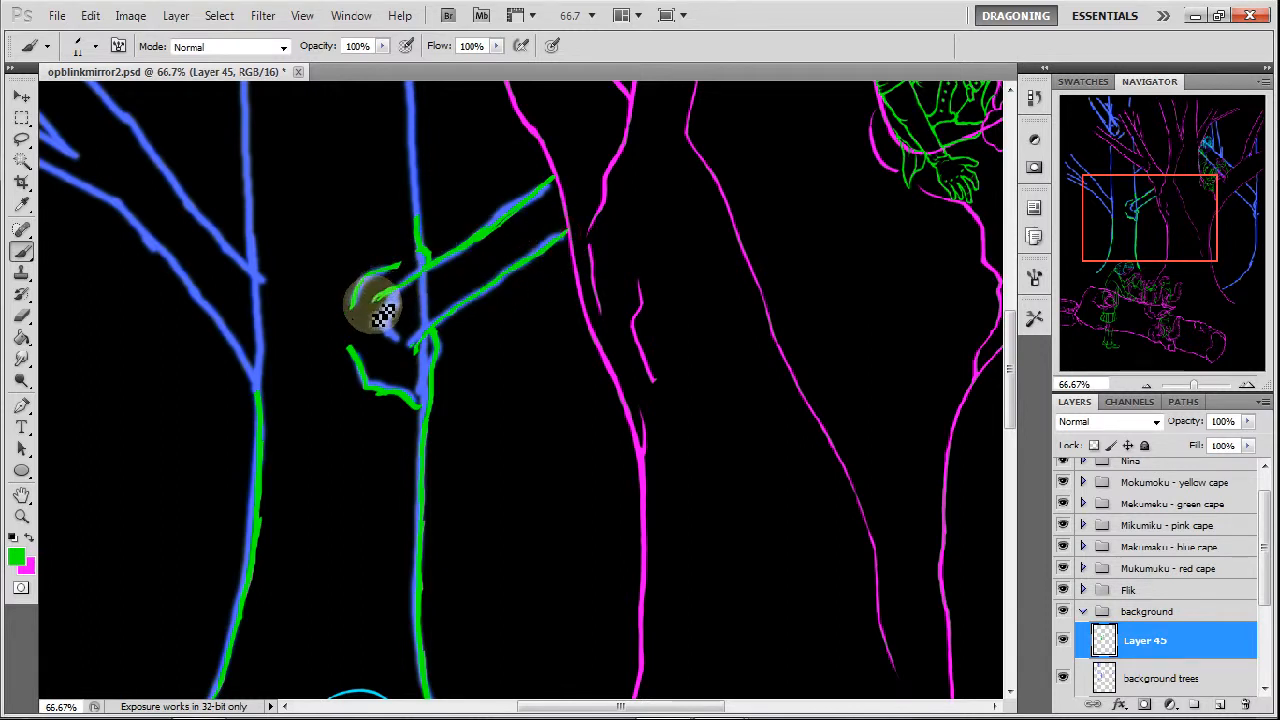
left_click_drag(370, 313, 376, 333)
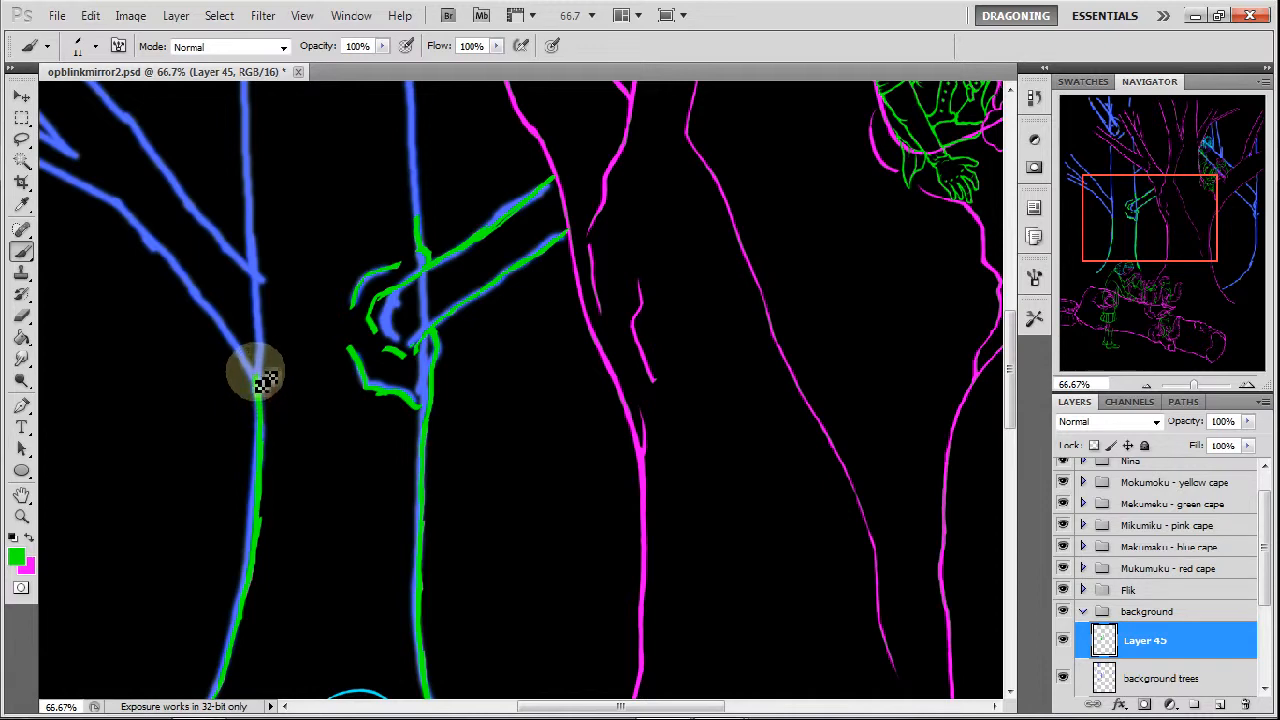
Trace the leftmost tree's forked left-hand branches in green and extend its trunk line past the branch fork.
left_click_drag(255, 372, 253, 235)
left_click_drag(1143, 232, 1104, 203)
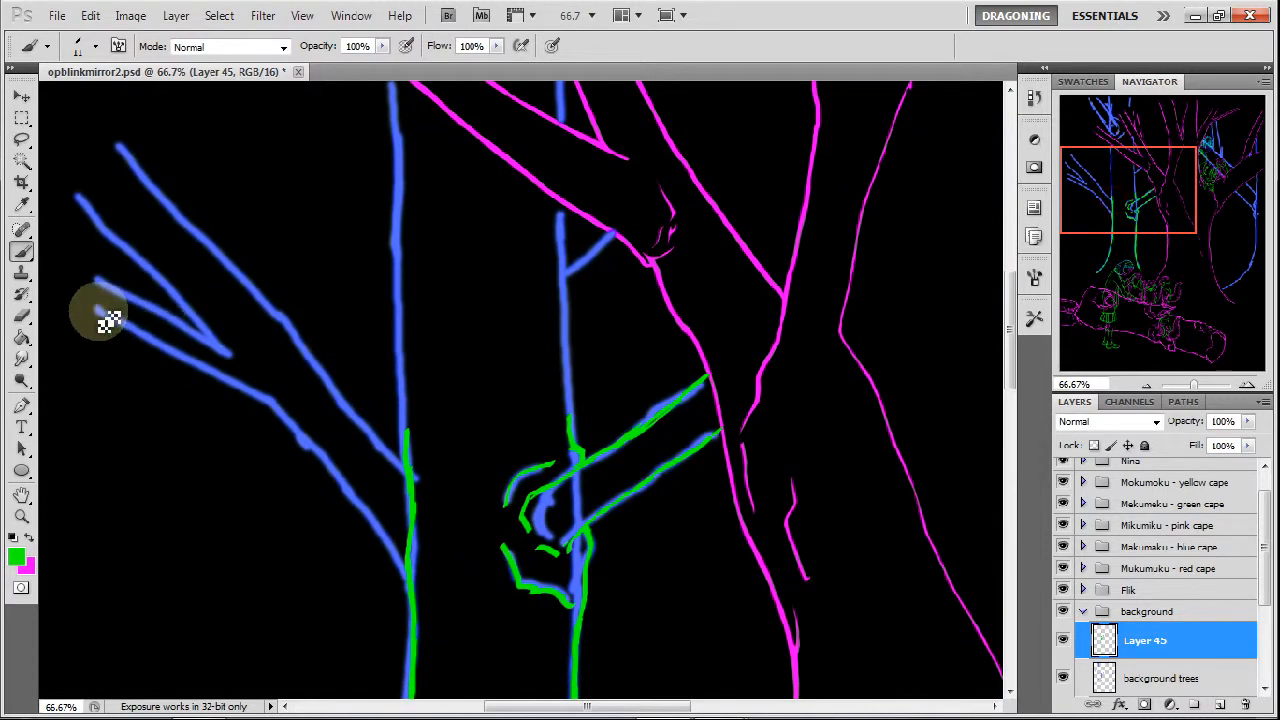
left_click_drag(108, 318, 267, 397)
left_click_drag(221, 346, 245, 375)
left_click_drag(77, 191, 234, 363)
left_click_drag(100, 141, 345, 404)
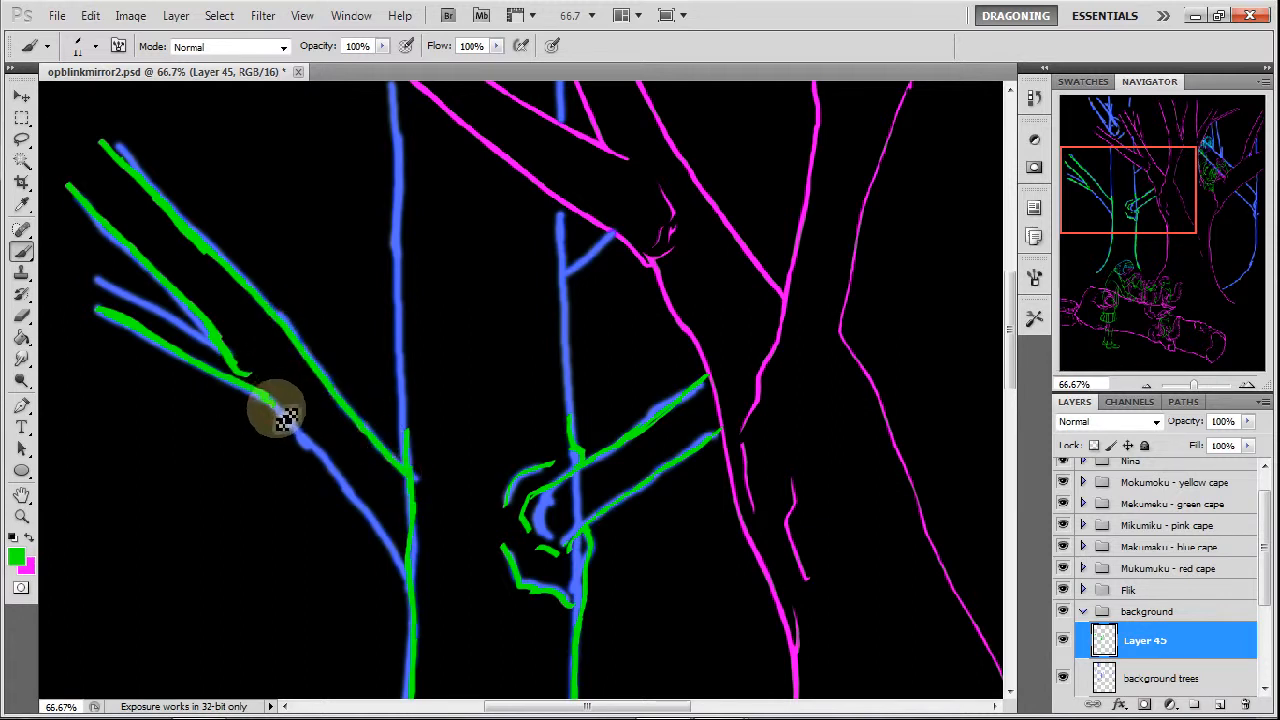
left_click_drag(286, 417, 403, 556)
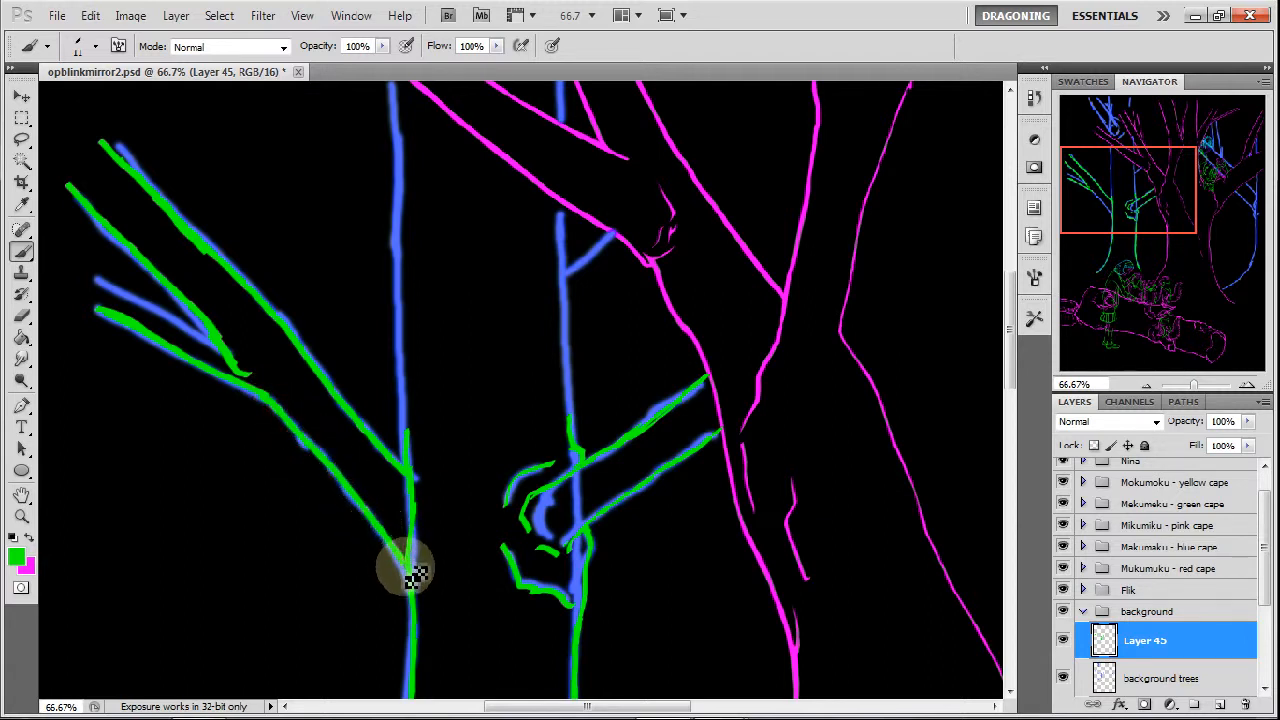
mouse_move(107, 288)
left_mouse_down()
mouse_move(212, 342)
mouse_move(86, 277)
mouse_move(203, 337)
left_mouse_up()
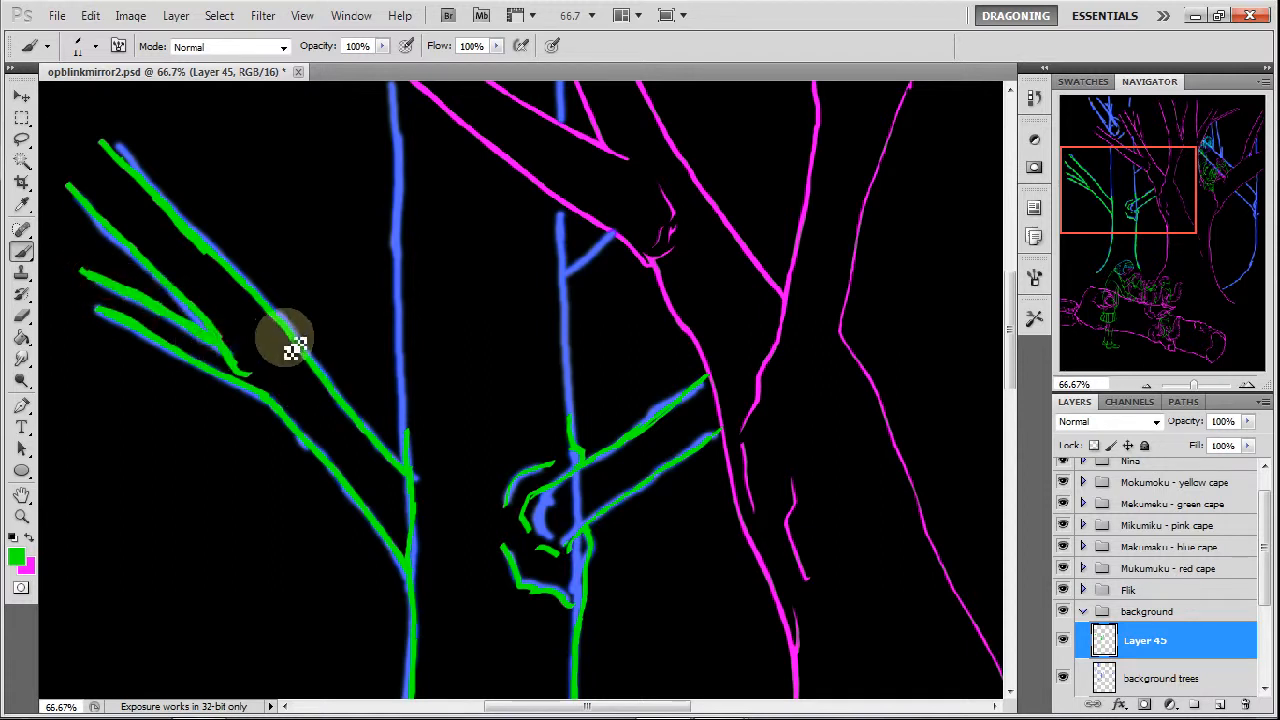
Trace the middle trunk sections of the two left blue trees and the second tree's small side twig in green.
left_click_drag(395, 121, 400, 191)
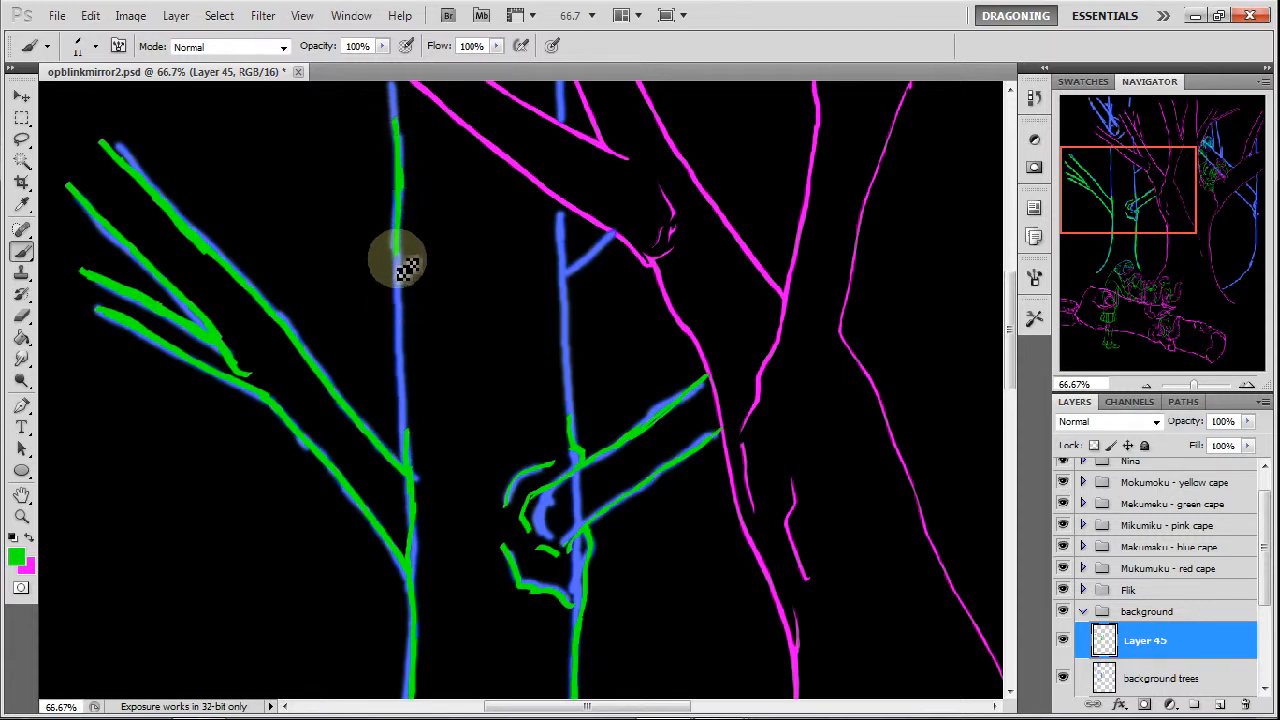
left_click_drag(400, 338, 406, 430)
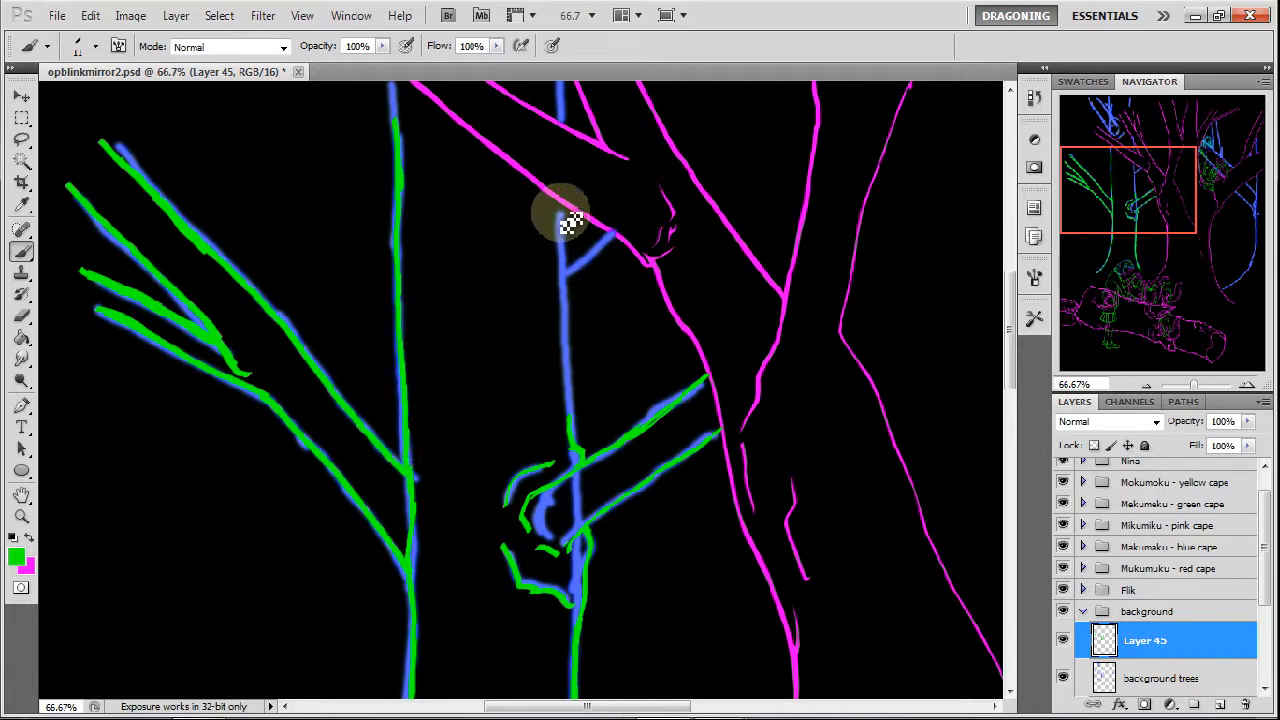
left_click_drag(560, 201, 561, 257)
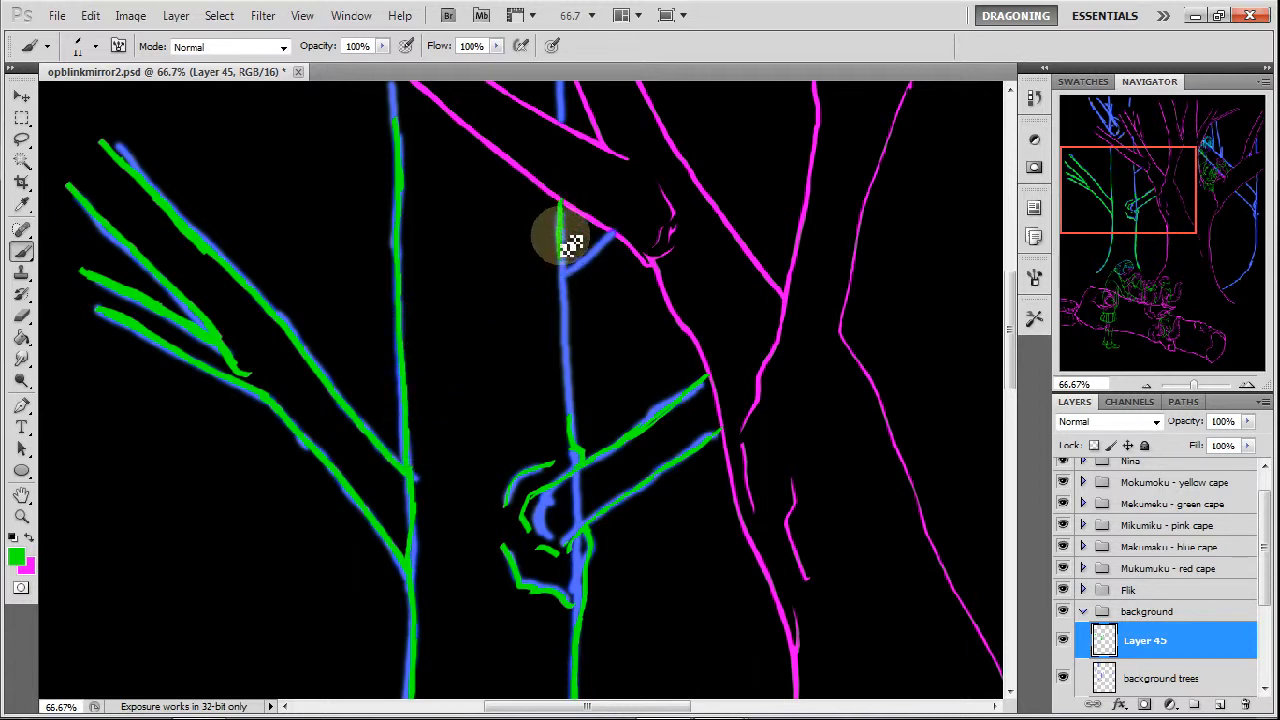
left_click_drag(565, 287, 572, 405)
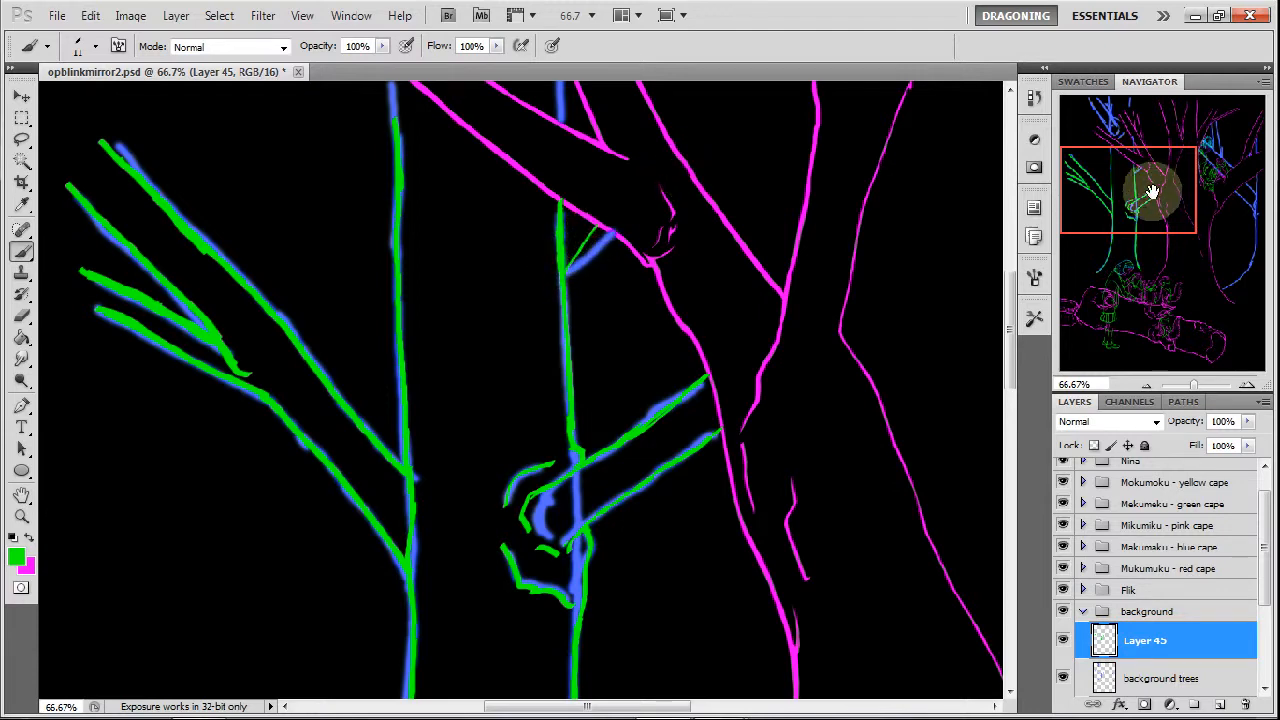
Continue both green trunk lines around the crossing magenta branch and trace the short bent stroke between them.
left_click_drag(1170, 199, 1169, 160)
left_click_drag(370, 335, 364, 398)
left_click_drag(533, 312, 529, 376)
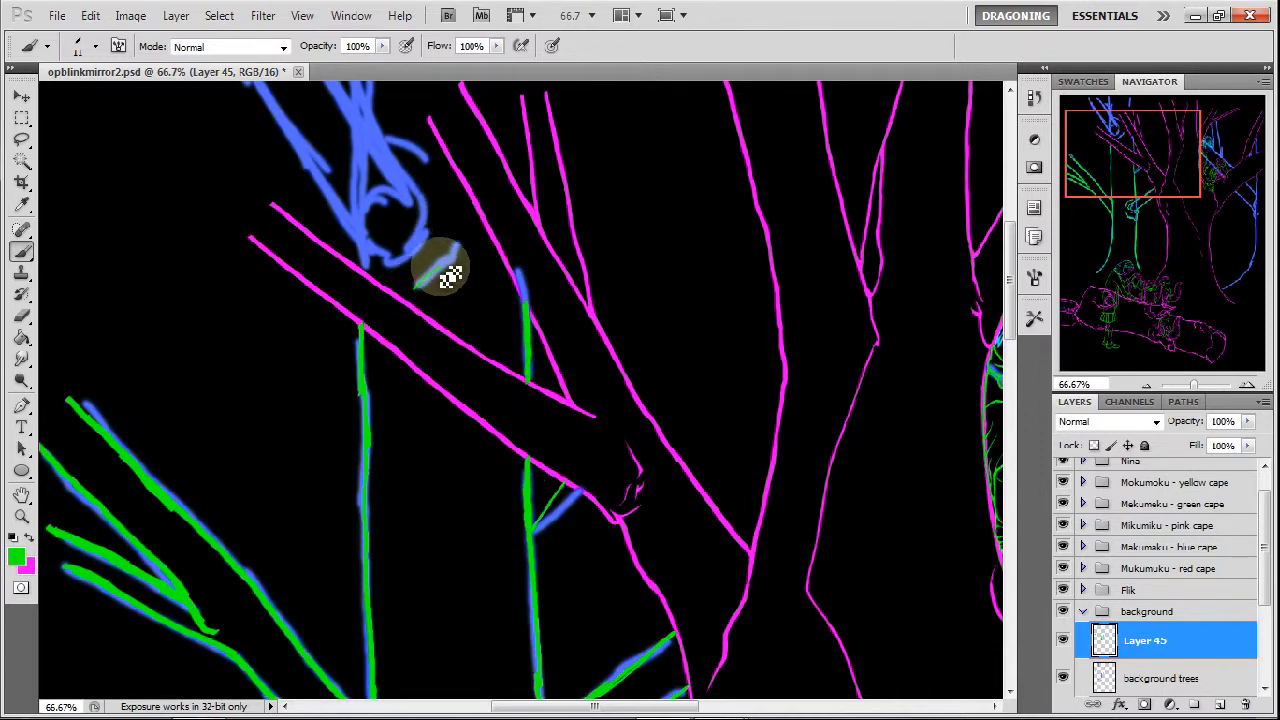
left_click_drag(461, 266, 462, 220)
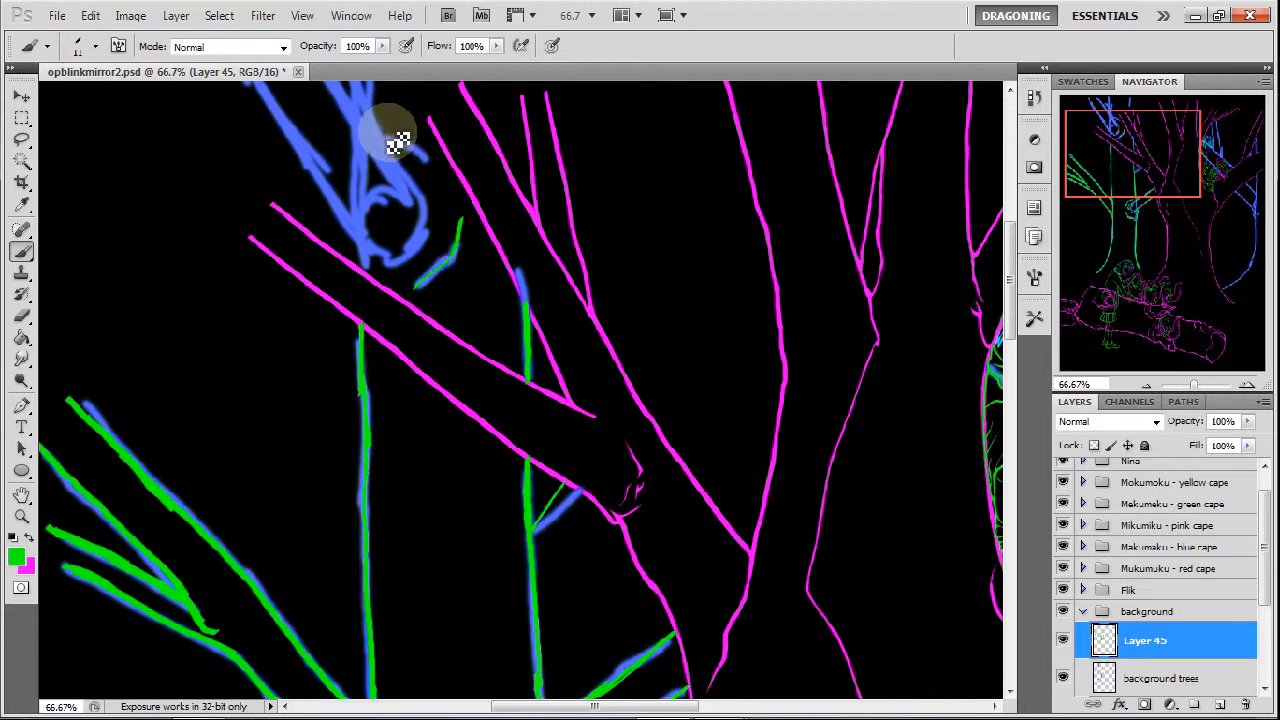
Trace the leftmost tree's top branches and extend the second tree's trunk to the upper canvas edge in green.
mouse_move(1152, 195)
left_mouse_down()
mouse_move(1149, 171)
mouse_move(1111, 187)
left_mouse_up()
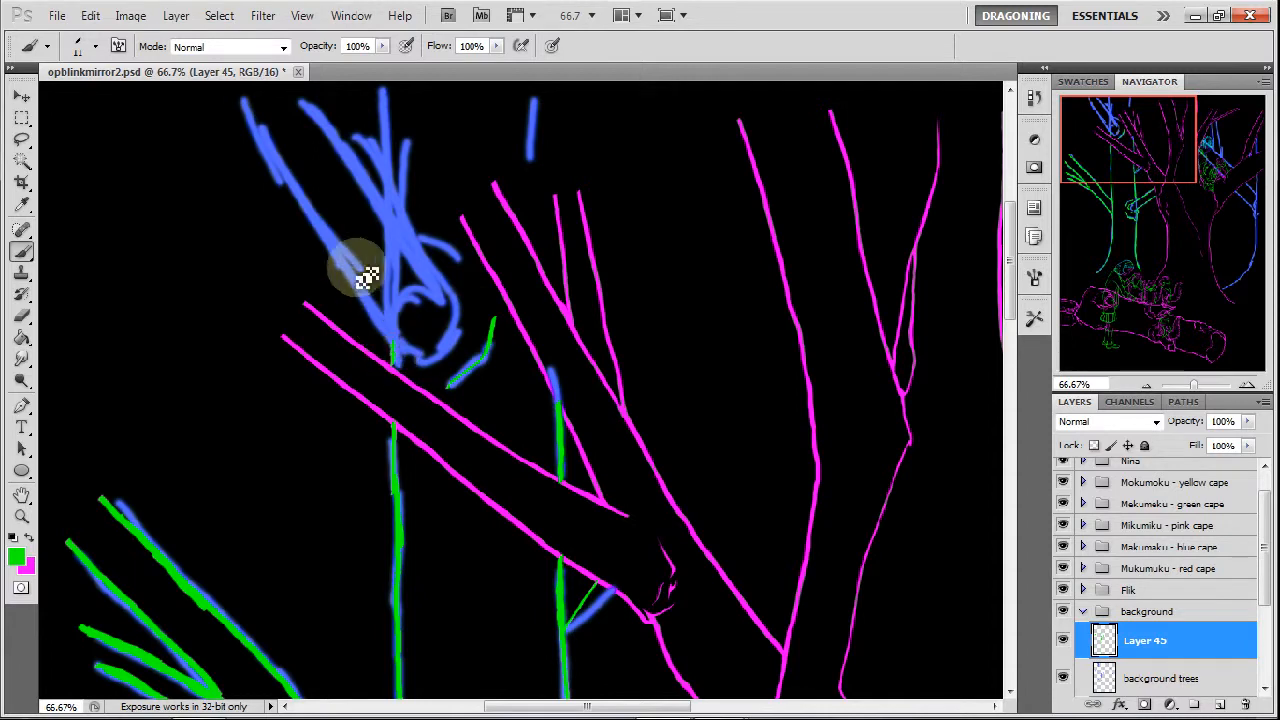
left_click_drag(242, 99, 297, 202)
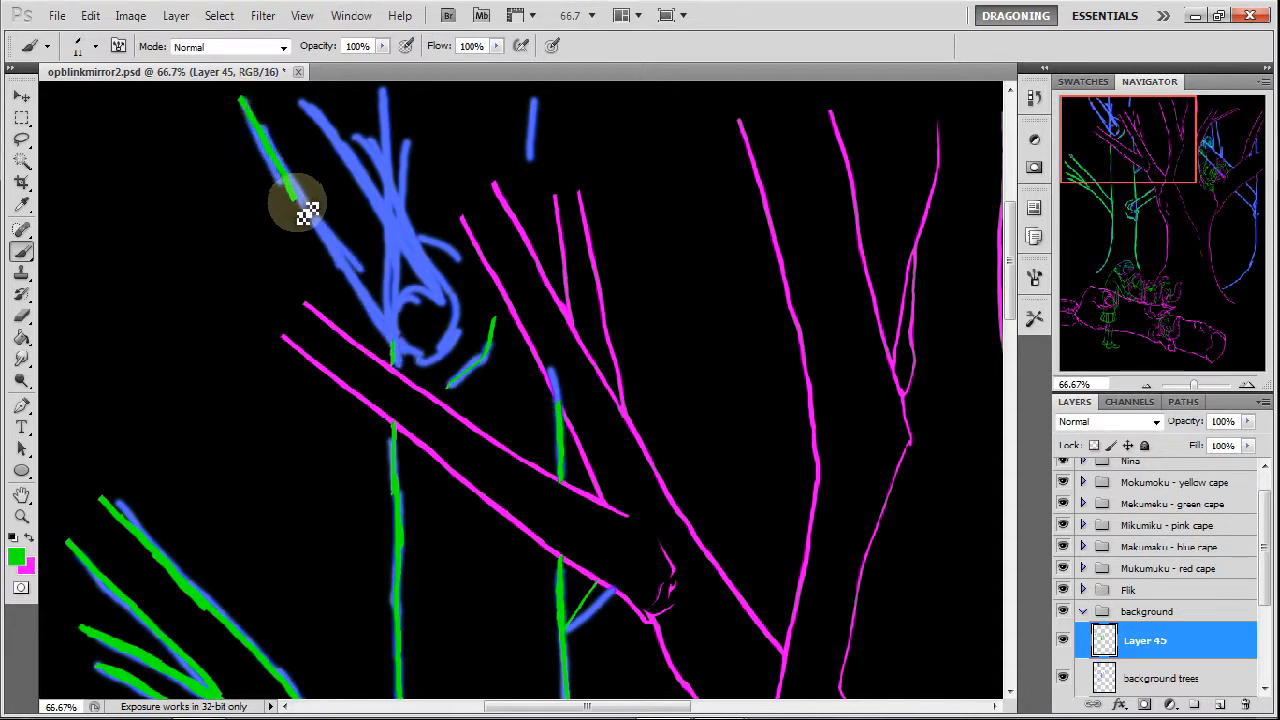
left_click_drag(250, 115, 329, 237)
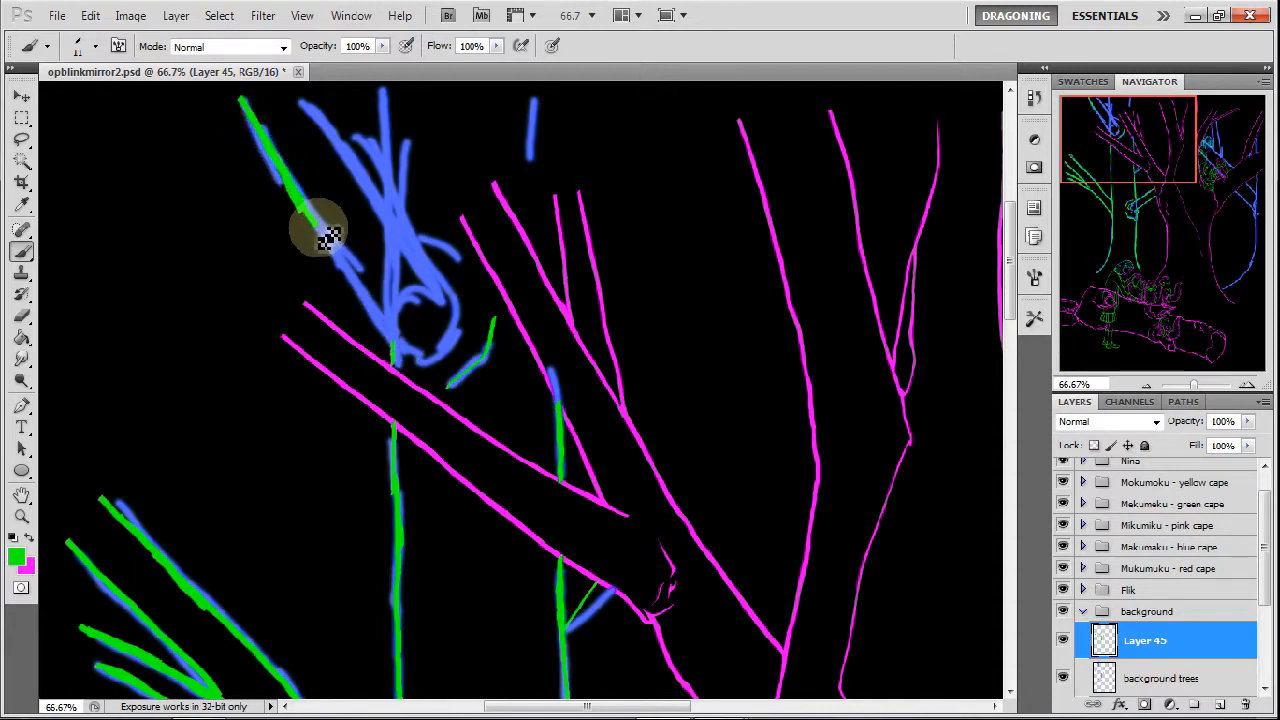
mouse_move(309, 194)
left_mouse_down()
mouse_move(405, 361)
mouse_move(425, 329)
mouse_move(432, 380)
left_mouse_up()
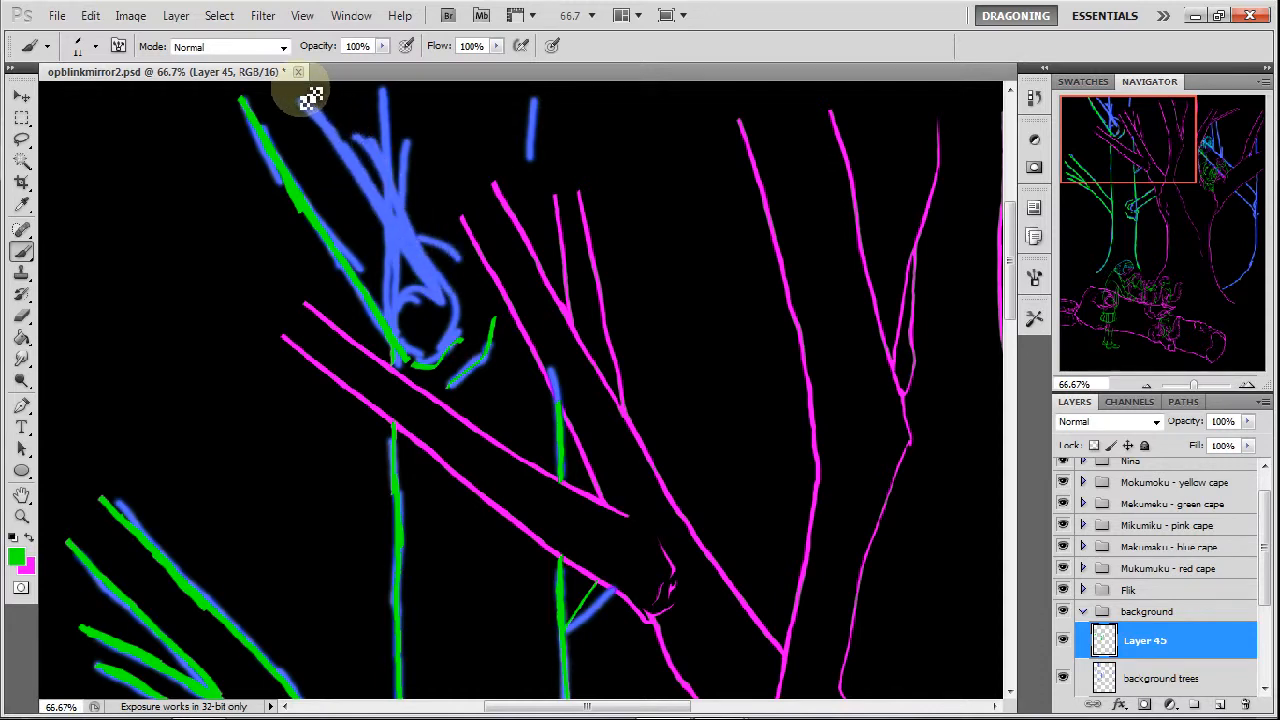
mouse_move(315, 103)
left_mouse_down()
mouse_move(420, 271)
mouse_move(460, 322)
mouse_move(429, 277)
mouse_move(471, 313)
left_mouse_up()
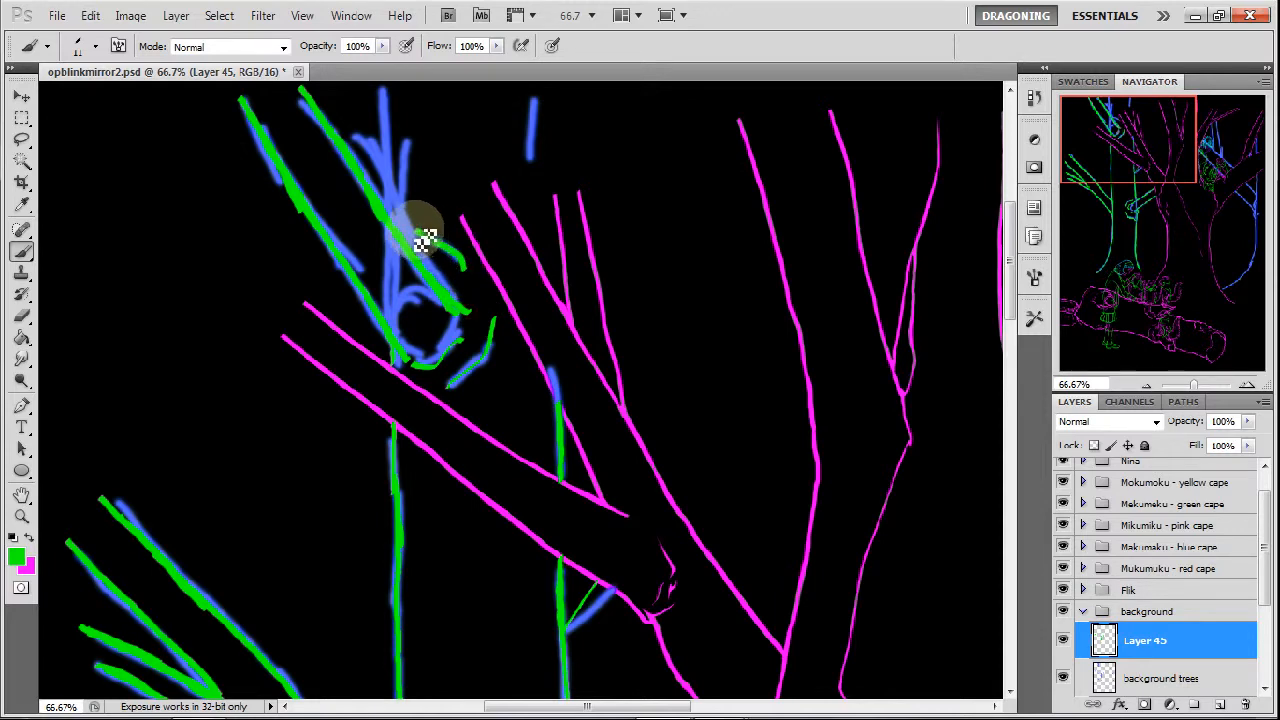
left_click_drag(400, 236, 398, 108)
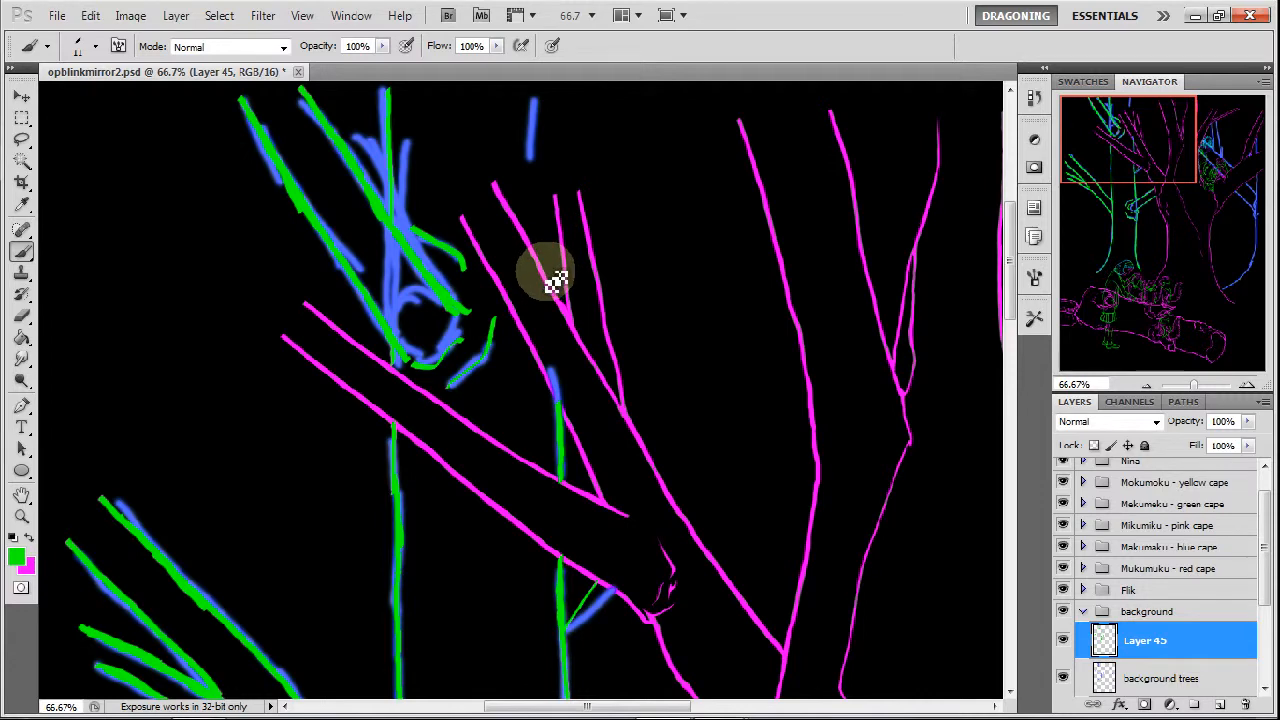
mouse_move(546, 270)
left_mouse_down()
mouse_move(541, 88)
mouse_move(542, 133)
left_mouse_up()
mouse_move(288, 95)
left_mouse_down()
mouse_move(294, 49)
mouse_move(294, 72)
left_mouse_up()
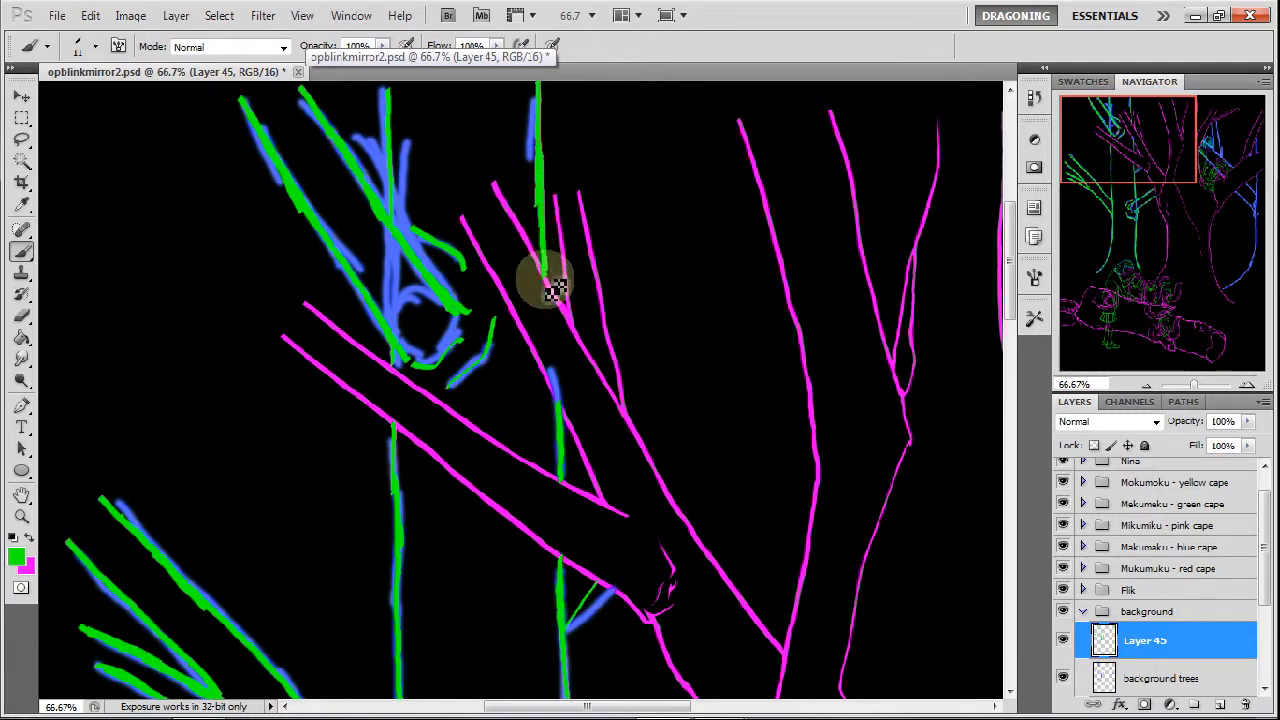
Trace the rightmost blue tree's trunk in green, from its curved base up to the notch below the branch fork.
left_click_drag(1157, 129, 1206, 279)
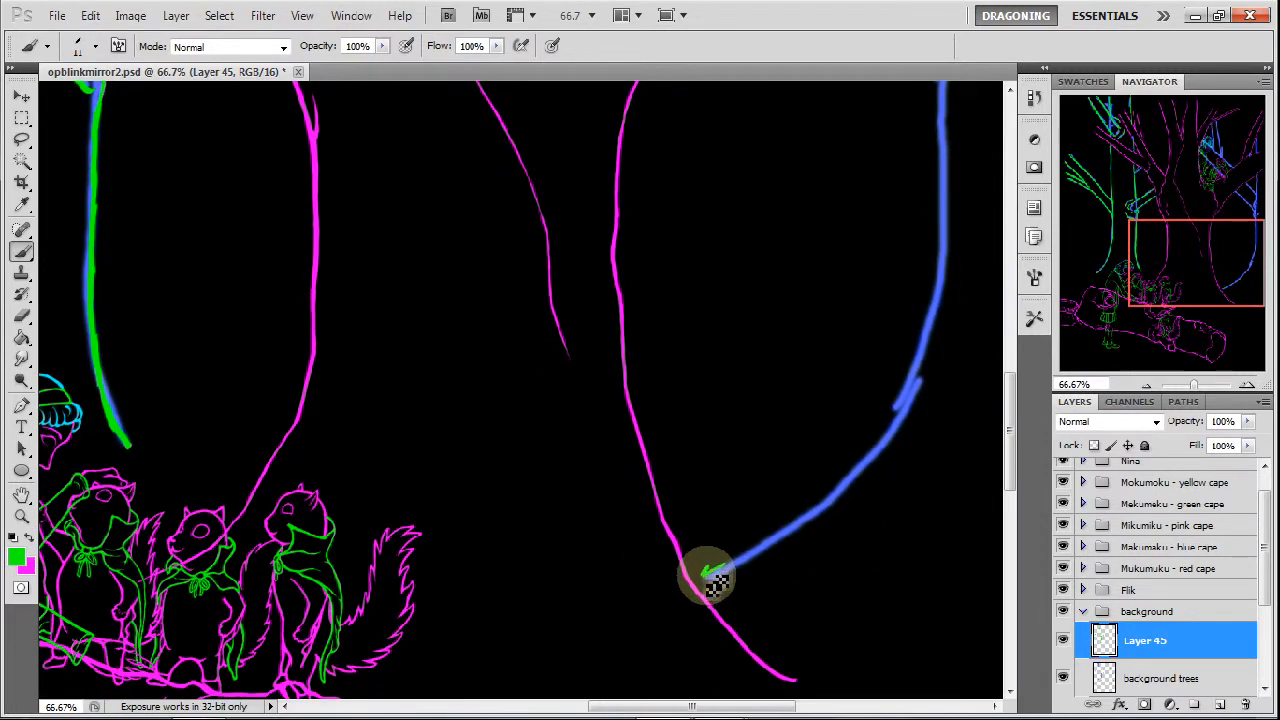
left_click_drag(745, 570, 873, 470)
left_click_drag(948, 300, 936, 357)
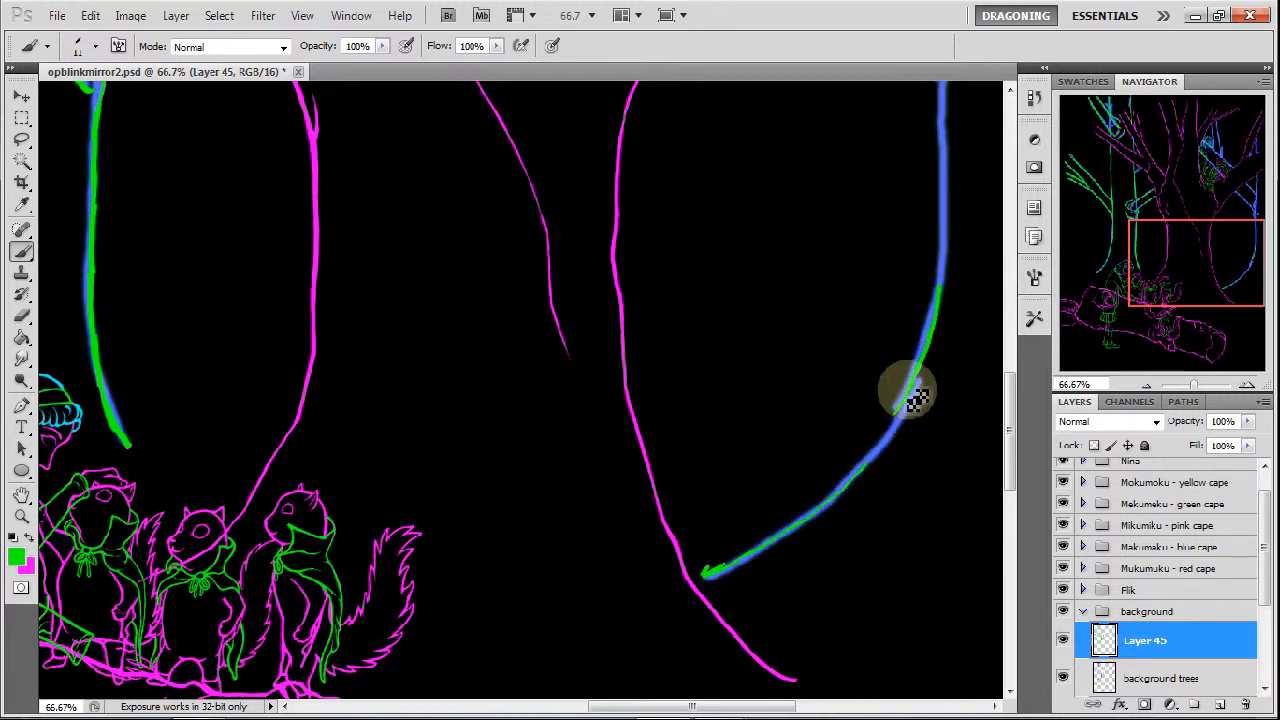
left_click_drag(902, 403, 877, 472)
left_click_drag(1186, 229, 1186, 209)
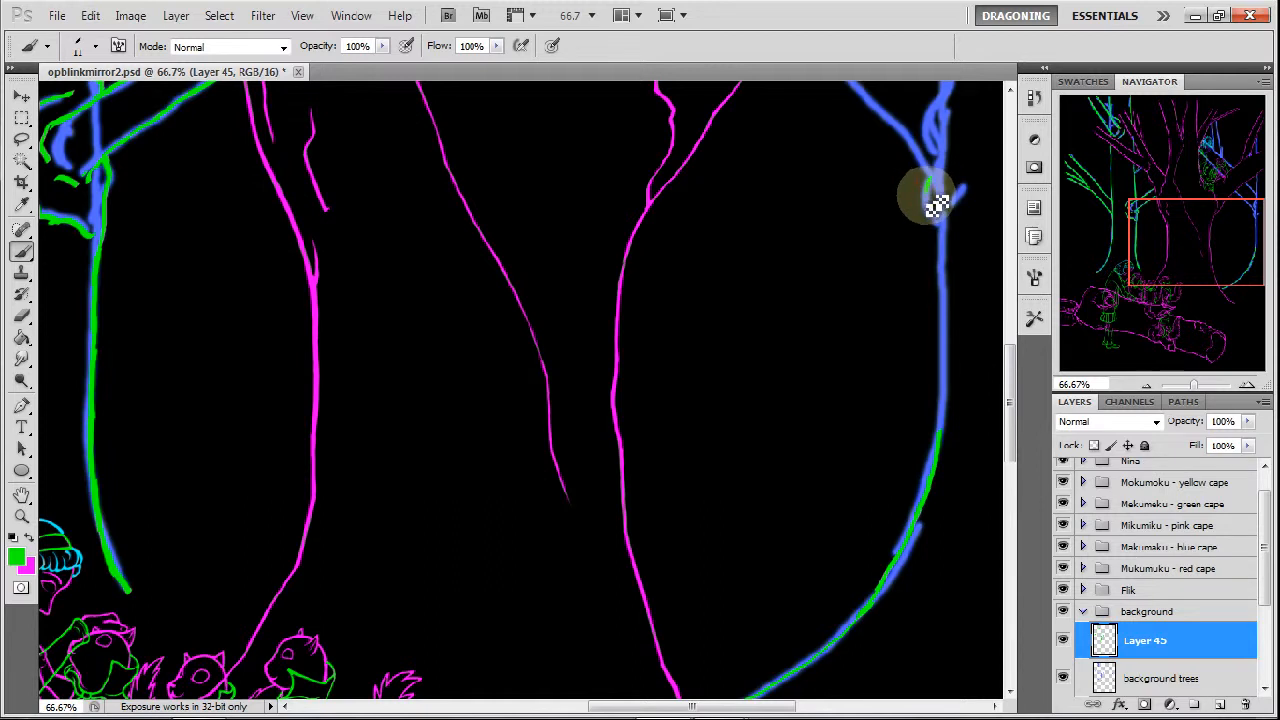
left_click_drag(936, 203, 945, 238)
left_click_drag(950, 287, 946, 449)
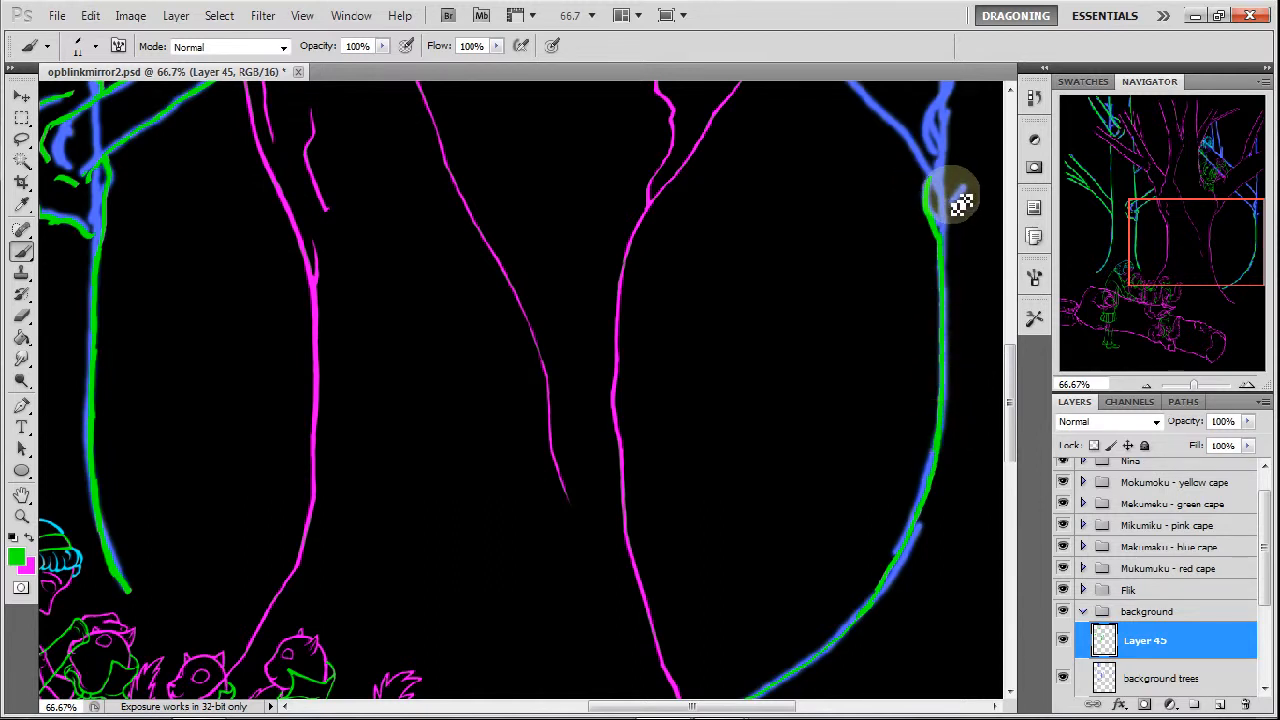
Trace the rightmost tree's two short left-hand branches, the trunk section at the fork and the small side stroke in green.
left_click_drag(1180, 240, 1160, 213)
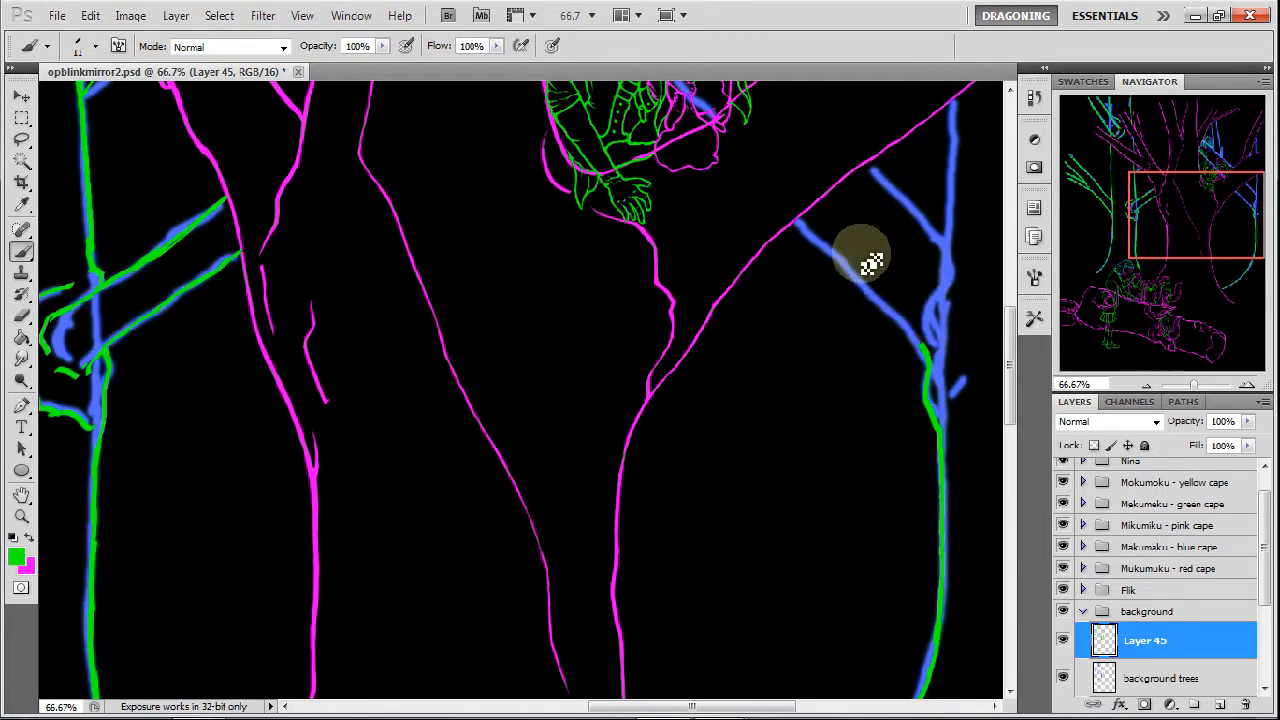
mouse_move(800, 214)
left_mouse_down()
mouse_move(890, 308)
mouse_move(862, 278)
mouse_move(885, 310)
left_mouse_up()
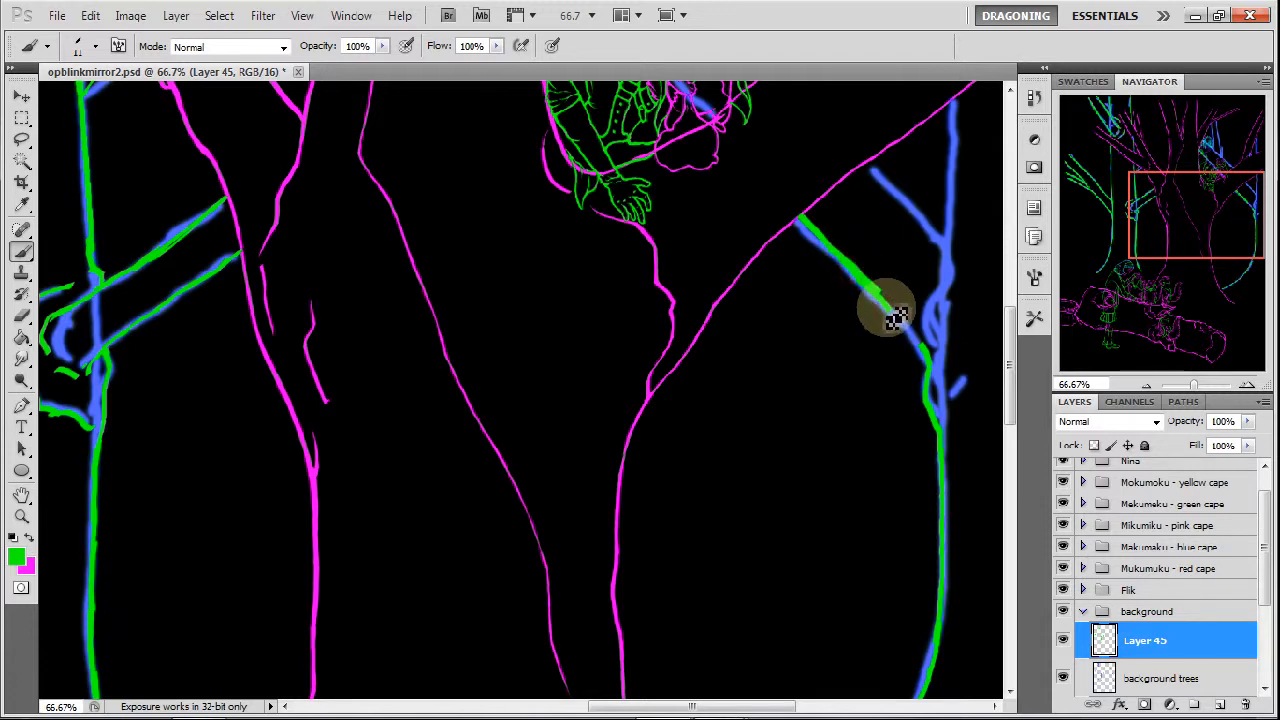
mouse_move(930, 355)
left_mouse_down()
mouse_move(901, 318)
mouse_move(932, 269)
mouse_move(941, 369)
mouse_move(935, 345)
mouse_move(929, 367)
mouse_move(950, 332)
left_mouse_up()
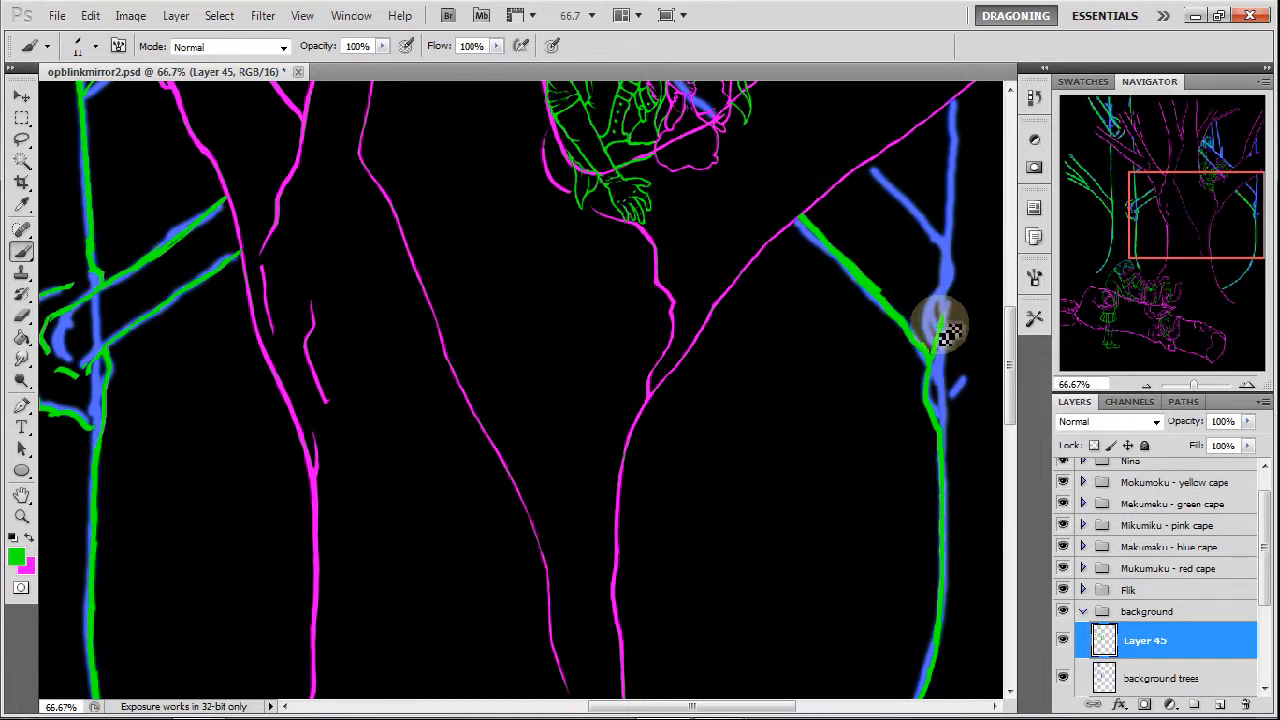
left_click_drag(960, 105, 960, 198)
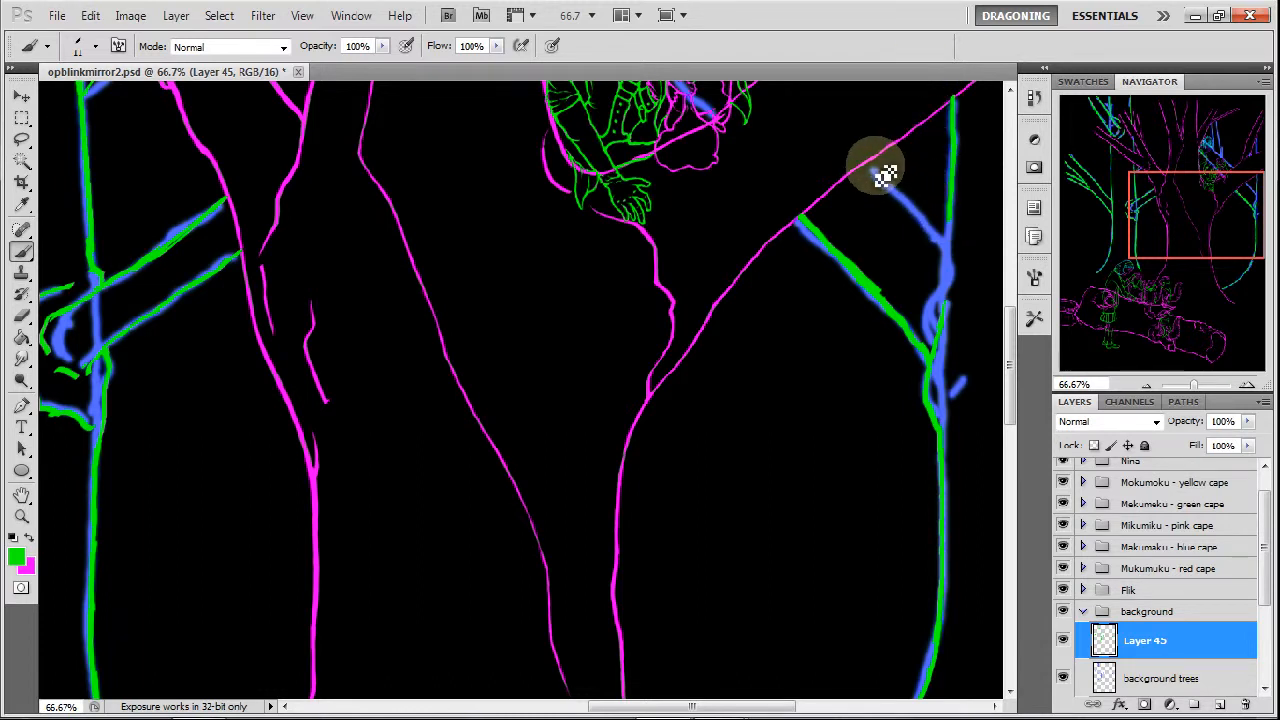
mouse_move(868, 165)
left_mouse_down()
mouse_move(943, 253)
mouse_move(948, 215)
mouse_move(955, 257)
left_mouse_up()
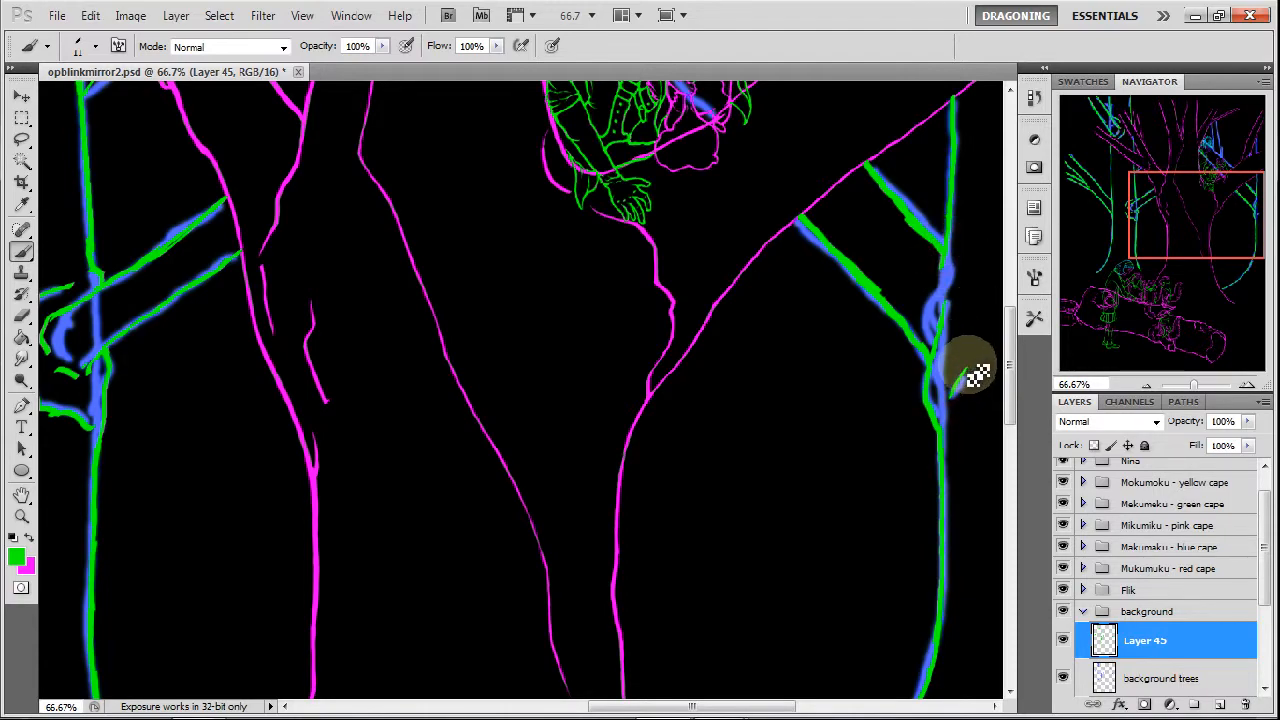
left_click_drag(975, 377, 976, 342)
Trace the rightmost tree's next trunk section and extend its two left-hand branches as long parallel diagonals across the seated figure.
mouse_move(1180, 234)
left_mouse_down()
mouse_move(1174, 180)
mouse_move(1201, 176)
mouse_move(1196, 185)
left_mouse_up()
left_click_drag(944, 181, 947, 282)
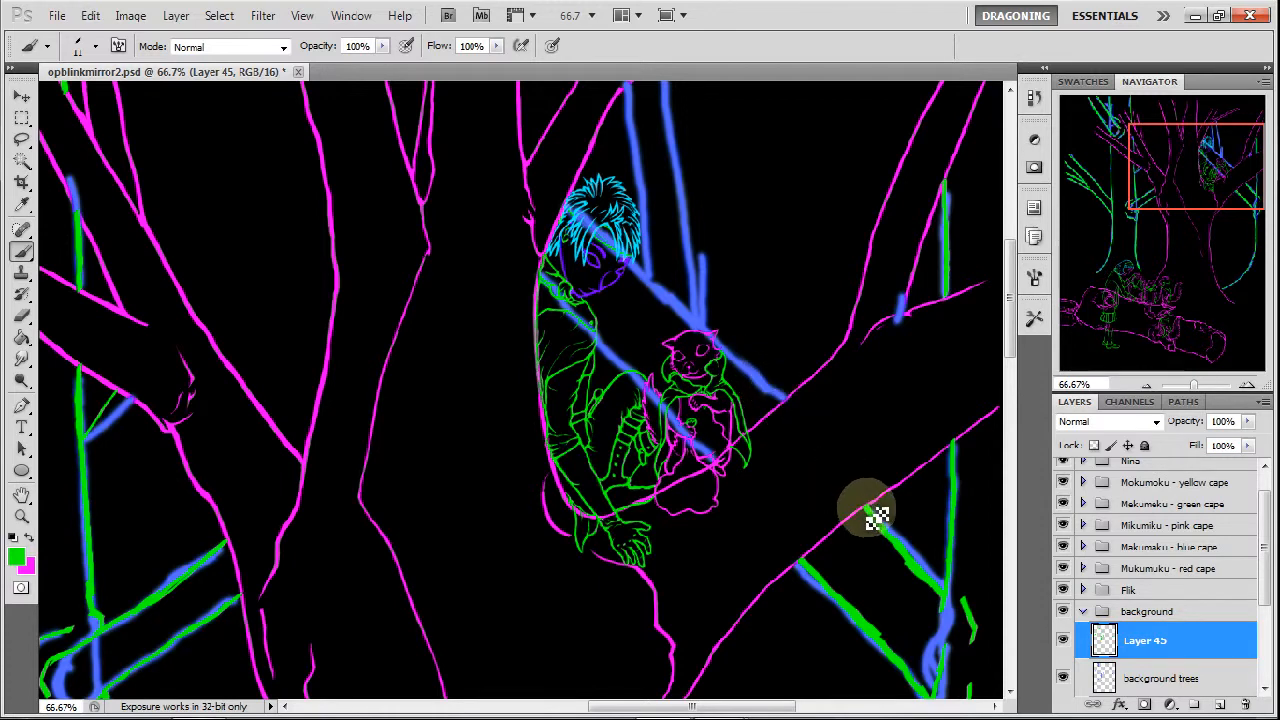
mouse_move(810, 570)
left_mouse_down()
mouse_move(615, 300)
mouse_move(595, 245)
mouse_move(610, 255)
left_mouse_up()
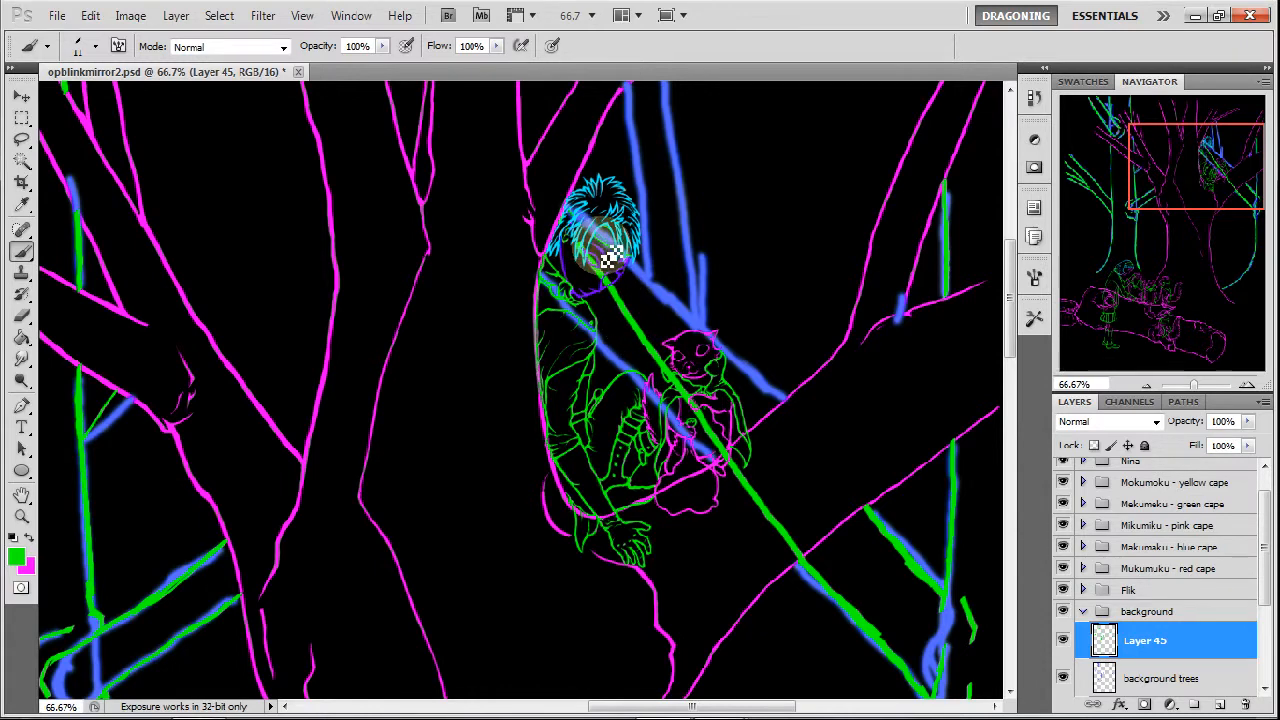
key("ctrl+z")
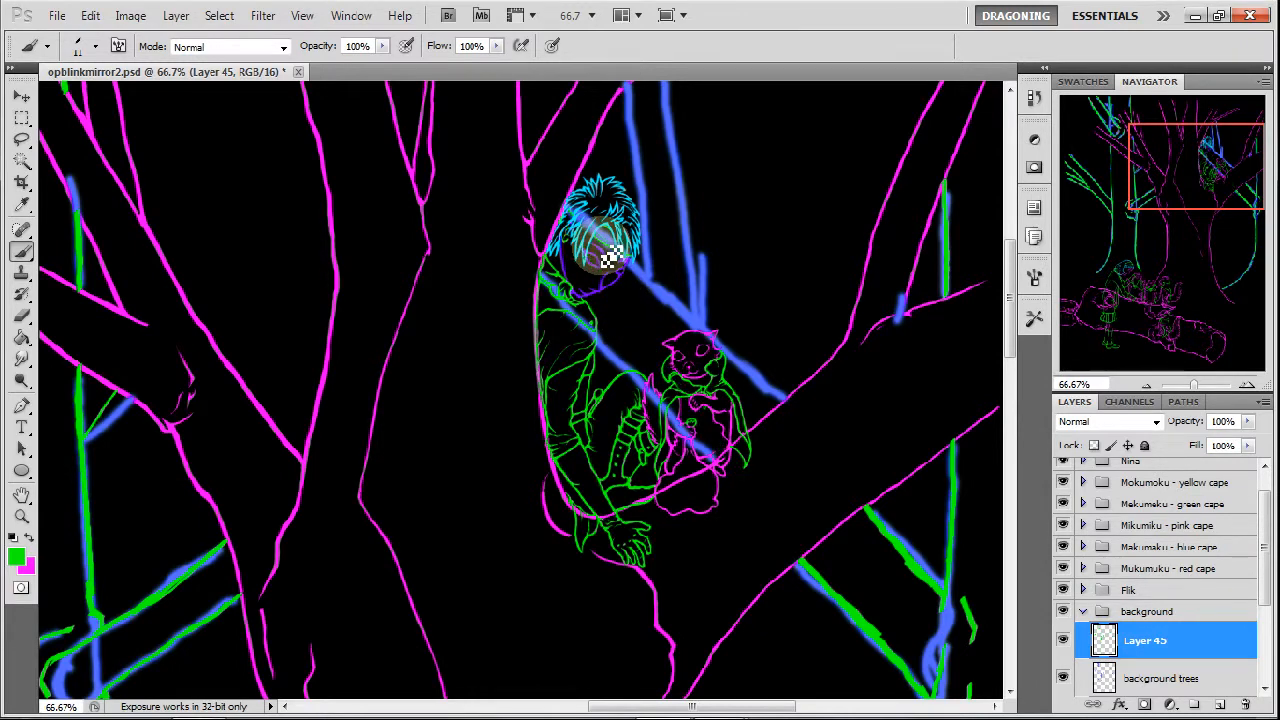
left_click(806, 562, "shift")
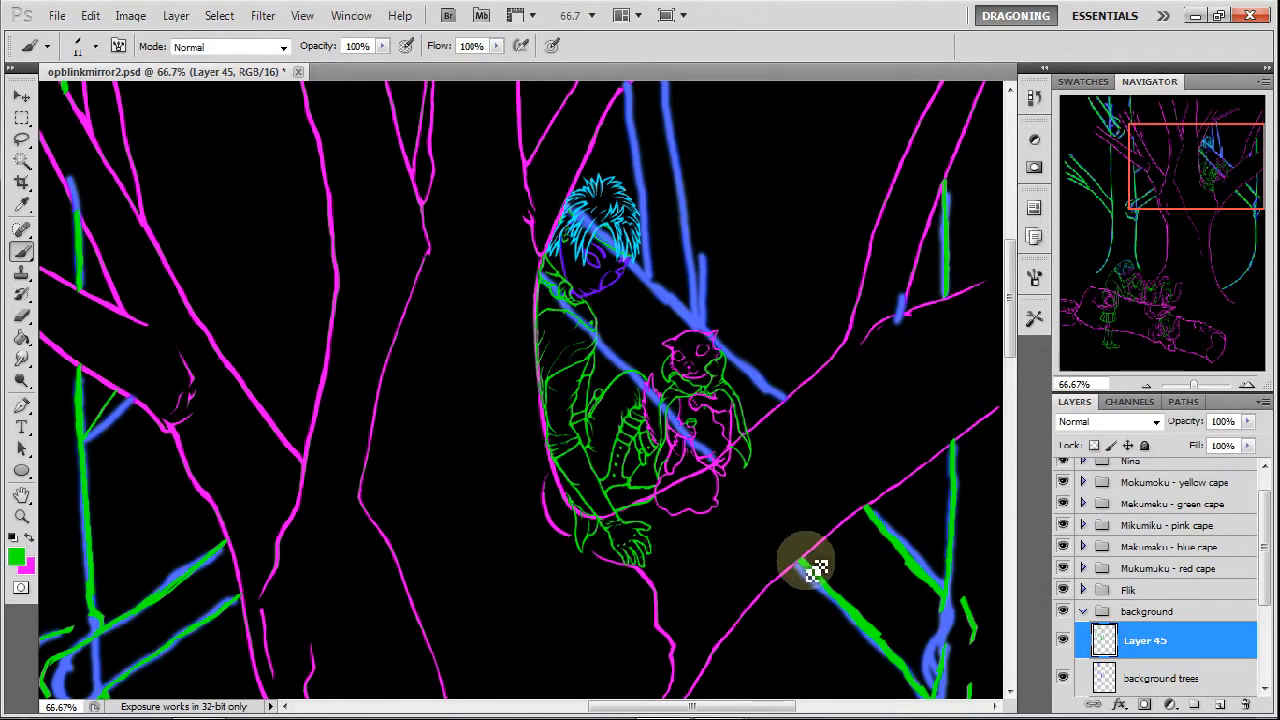
left_click_drag(755, 505, 523, 226)
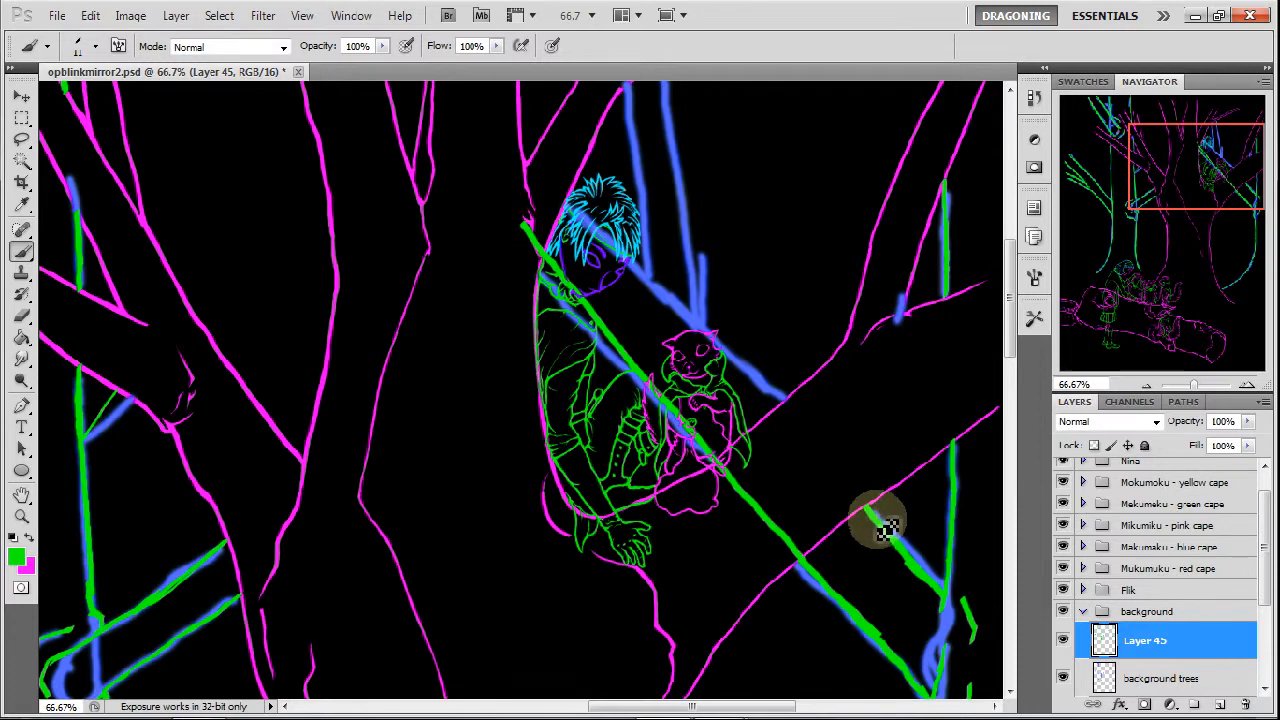
mouse_move(880, 525)
left_mouse_down()
mouse_move(823, 470)
mouse_move(840, 490)
mouse_move(845, 480)
mouse_move(751, 414)
mouse_move(551, 200)
left_mouse_up()
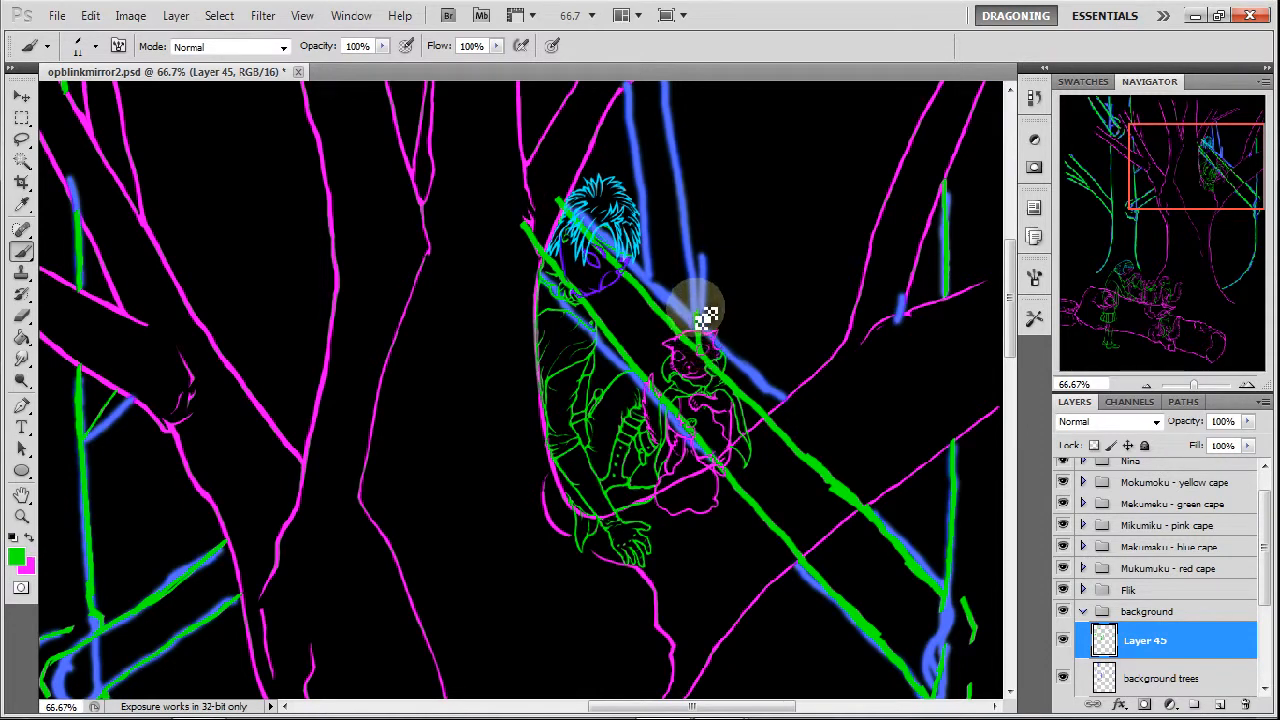
Trace in green the two upright branches rising from the diagonal branch beside the blue-haired figure.
left_click_drag(708, 348, 666, 90)
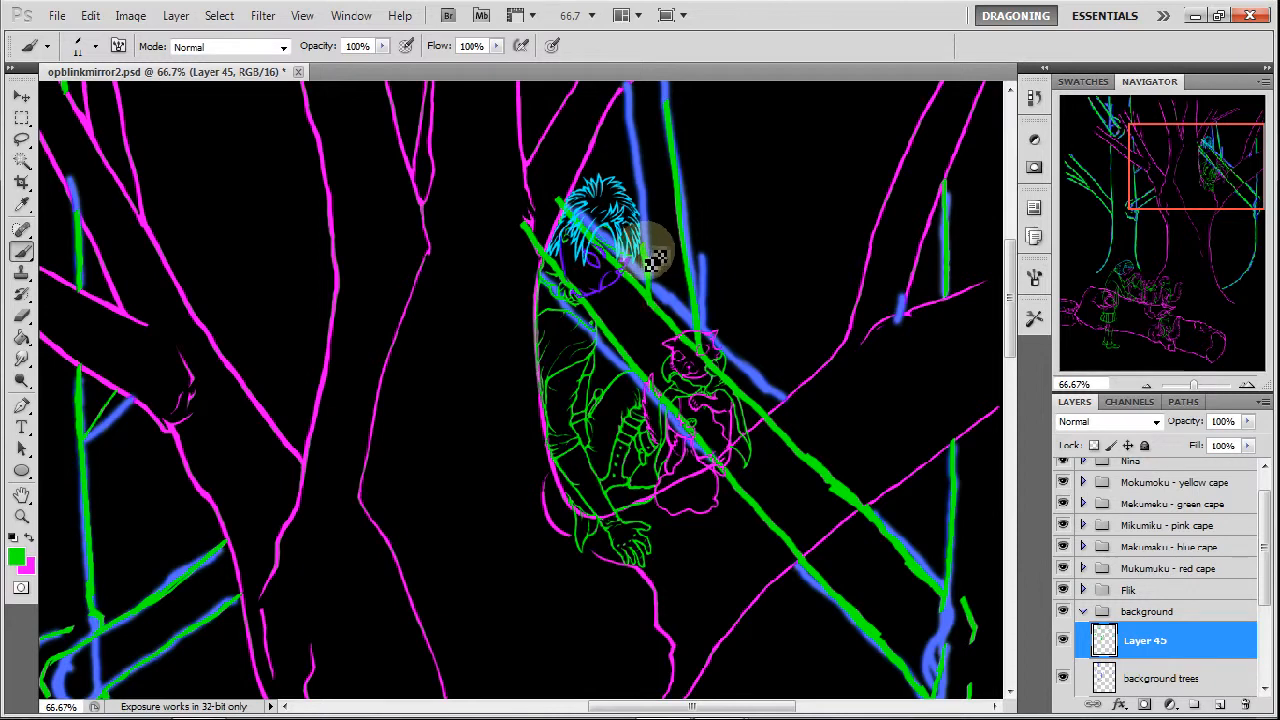
mouse_move(655, 270)
left_mouse_down()
mouse_move(650, 218)
mouse_move(625, 88)
left_mouse_up()
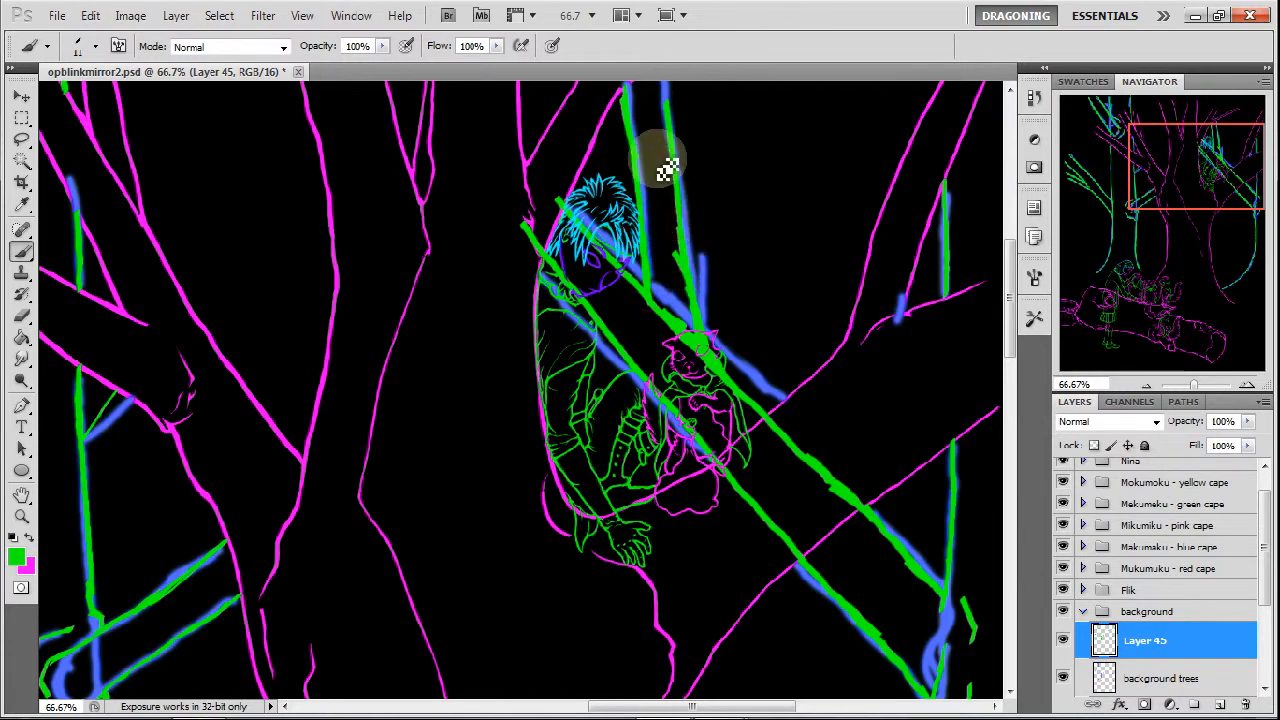
left_click_drag(1212, 164, 1216, 128)
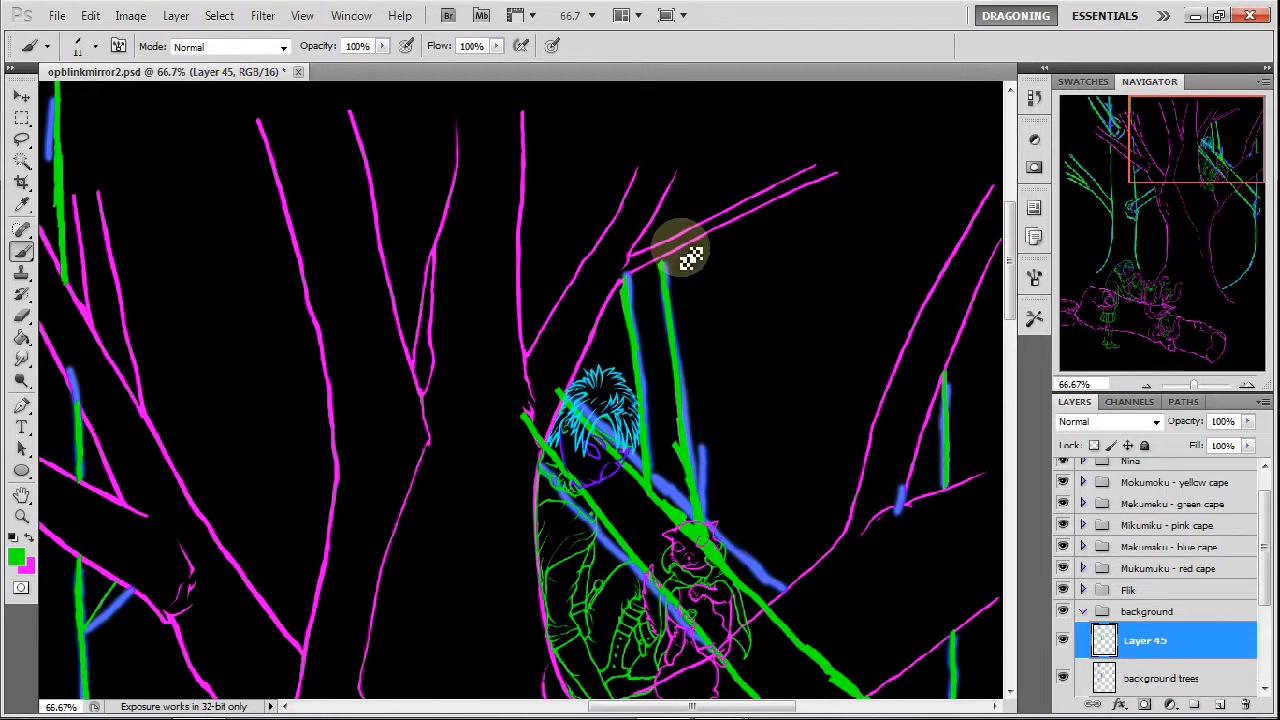
Draw two long parallel green branches from the rightmost tree's upper trunk to the canvas top, with a small fork at their base.
mouse_move(1200, 155)
left_mouse_down()
mouse_move(1198, 183)
mouse_move(1200, 156)
left_mouse_up()
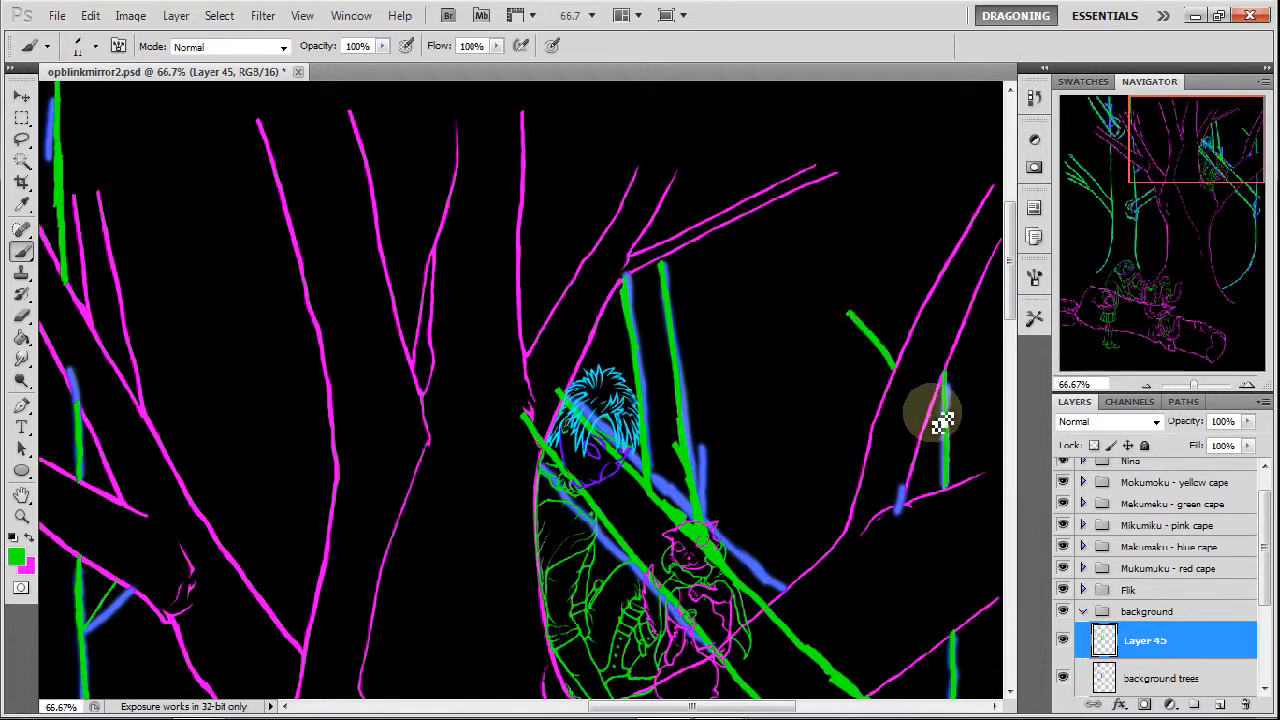
left_click_drag(855, 318, 680, 109)
mouse_move(1171, 186)
left_mouse_down()
mouse_move(1188, 175)
mouse_move(1186, 206)
mouse_move(1188, 173)
left_mouse_up()
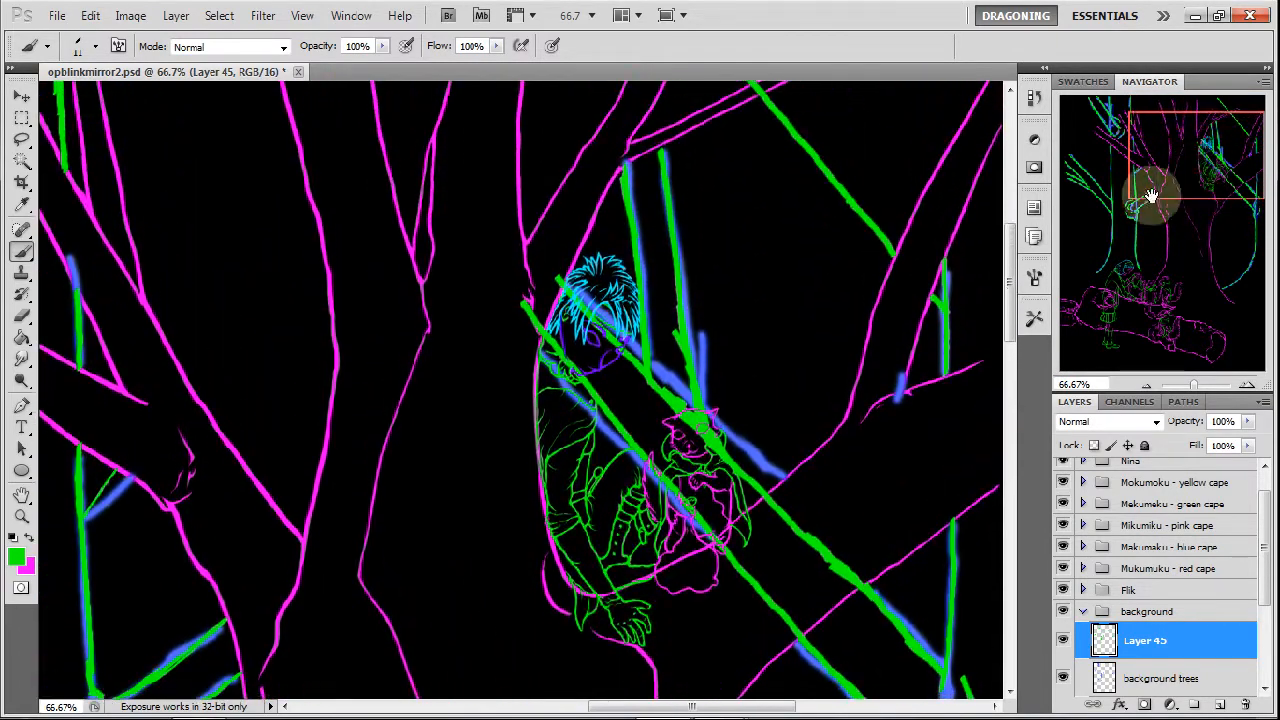
left_click_drag(953, 318, 985, 336)
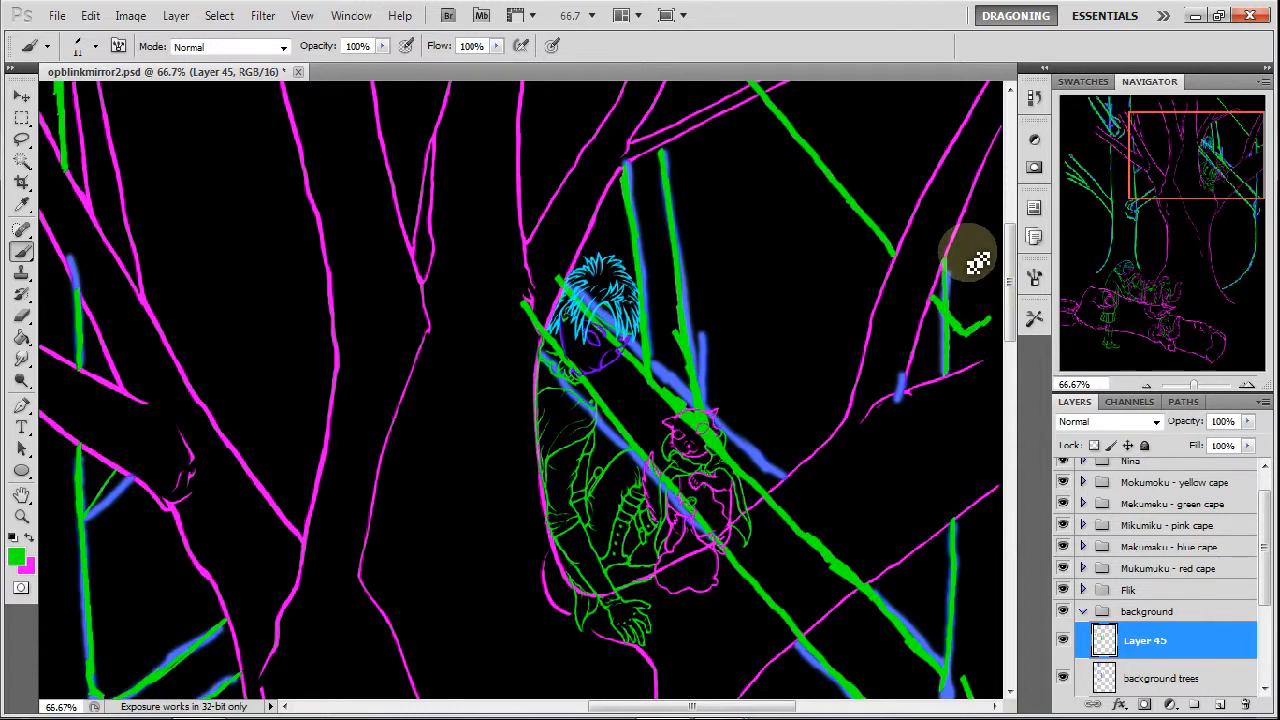
left_click_drag(1003, 275, 970, 233)
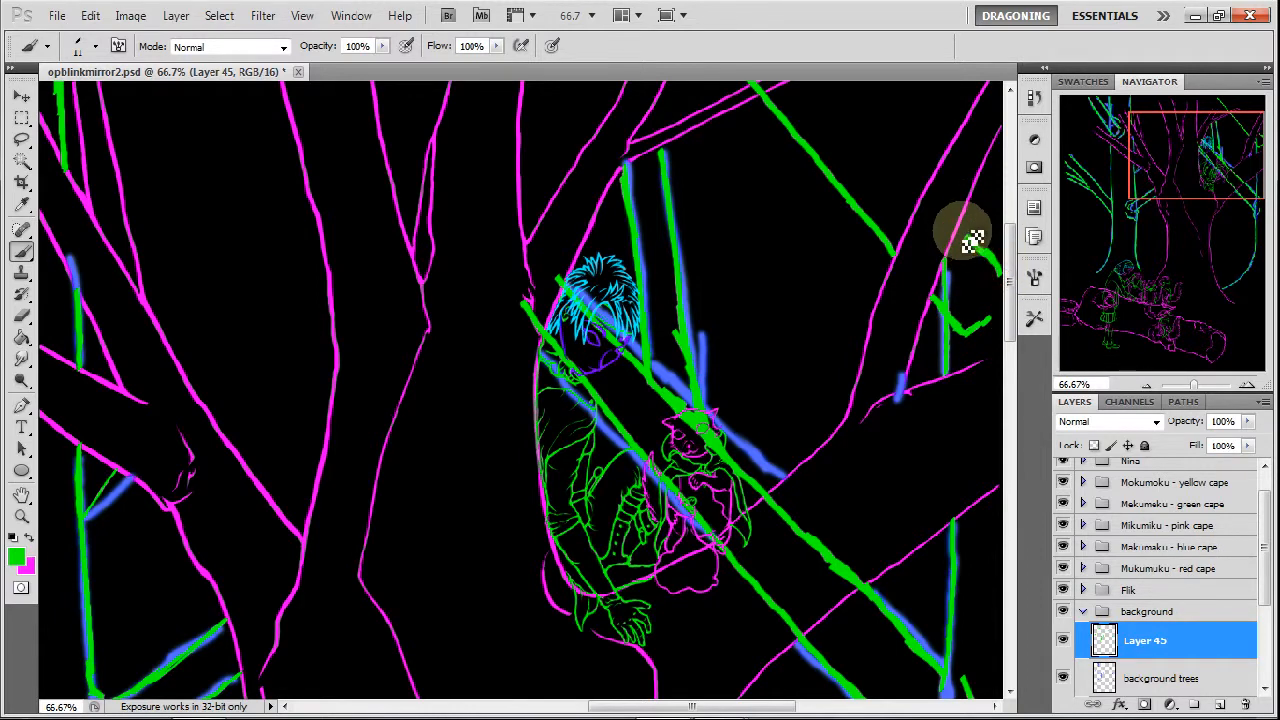
left_click_drag(1166, 143, 1168, 127)
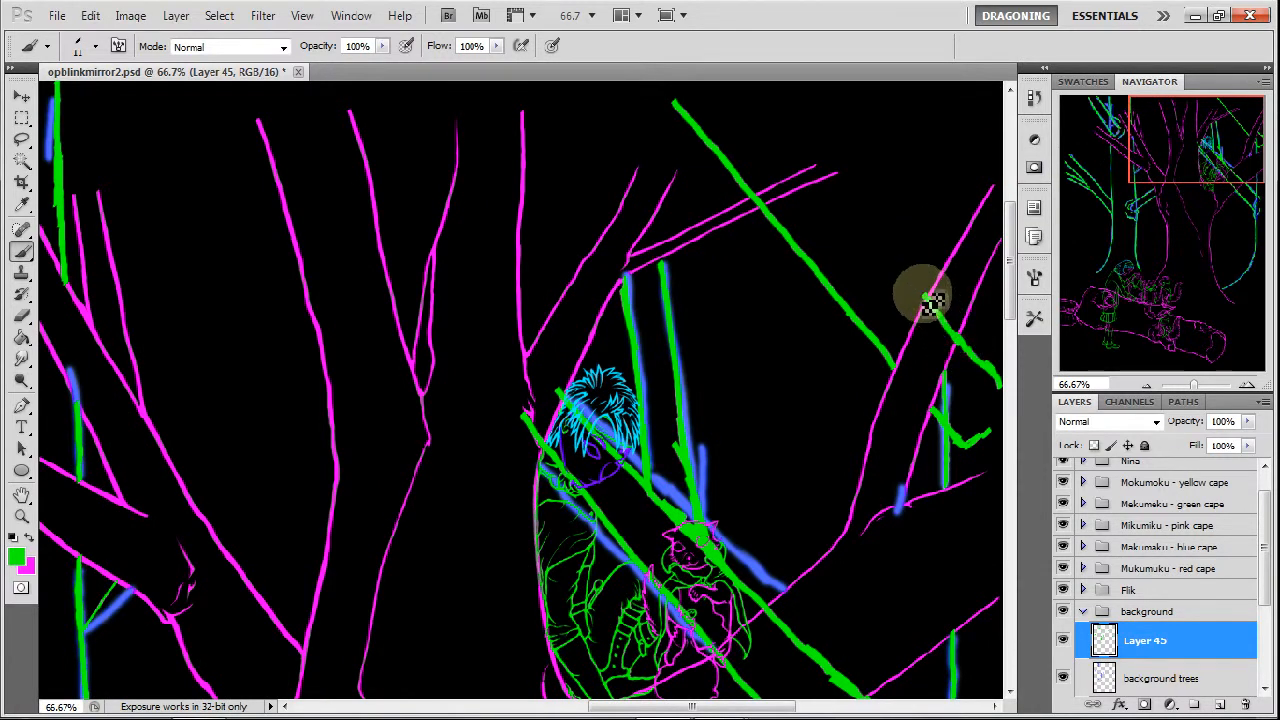
left_click_drag(930, 310, 755, 113)
Lasso the outer of the two upper diagonal branches, move it slightly closer to the inner one, and clear the selection.
left_click_drag(1194, 167, 1202, 168)
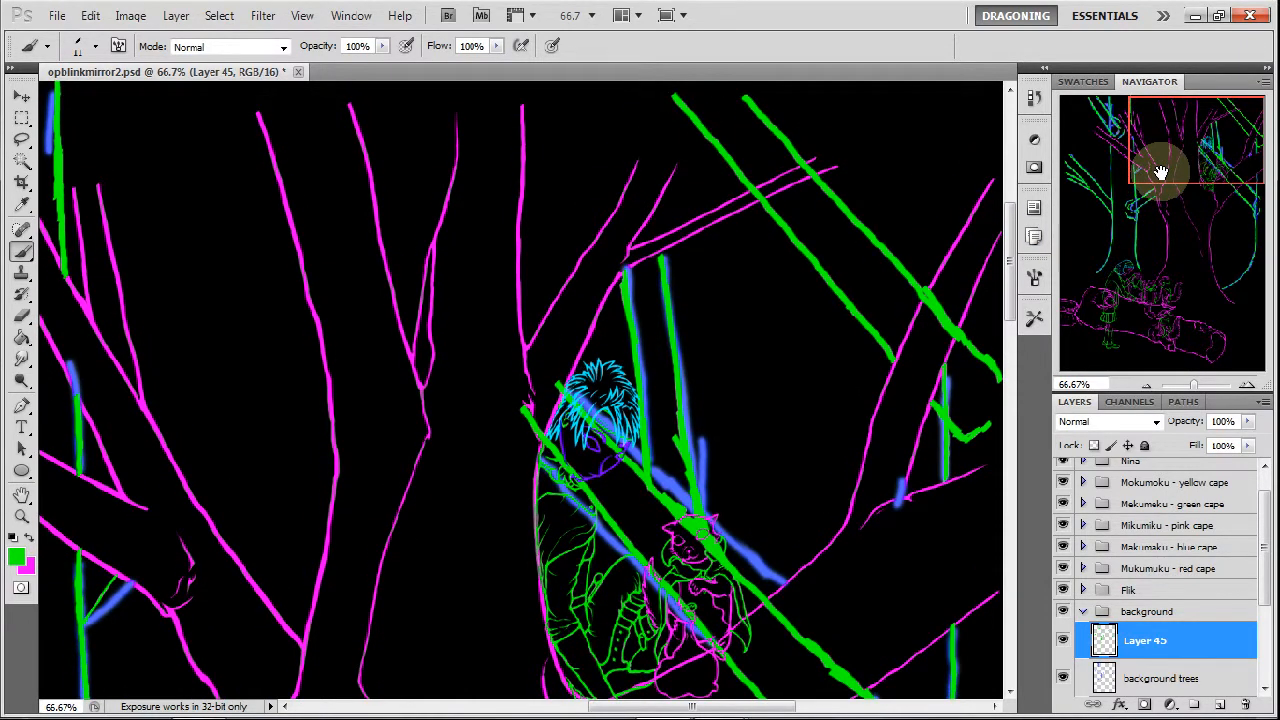
left_click(22, 139)
mouse_move(766, 90)
left_mouse_down()
mouse_move(746, 123)
mouse_move(896, 288)
left_mouse_up()
mouse_move(966, 393)
left_mouse_down()
mouse_move(1013, 383)
mouse_move(983, 302)
mouse_move(827, 135)
mouse_move(745, 92)
left_mouse_up()
key("v")
left_click_drag(934, 294, 915, 315)
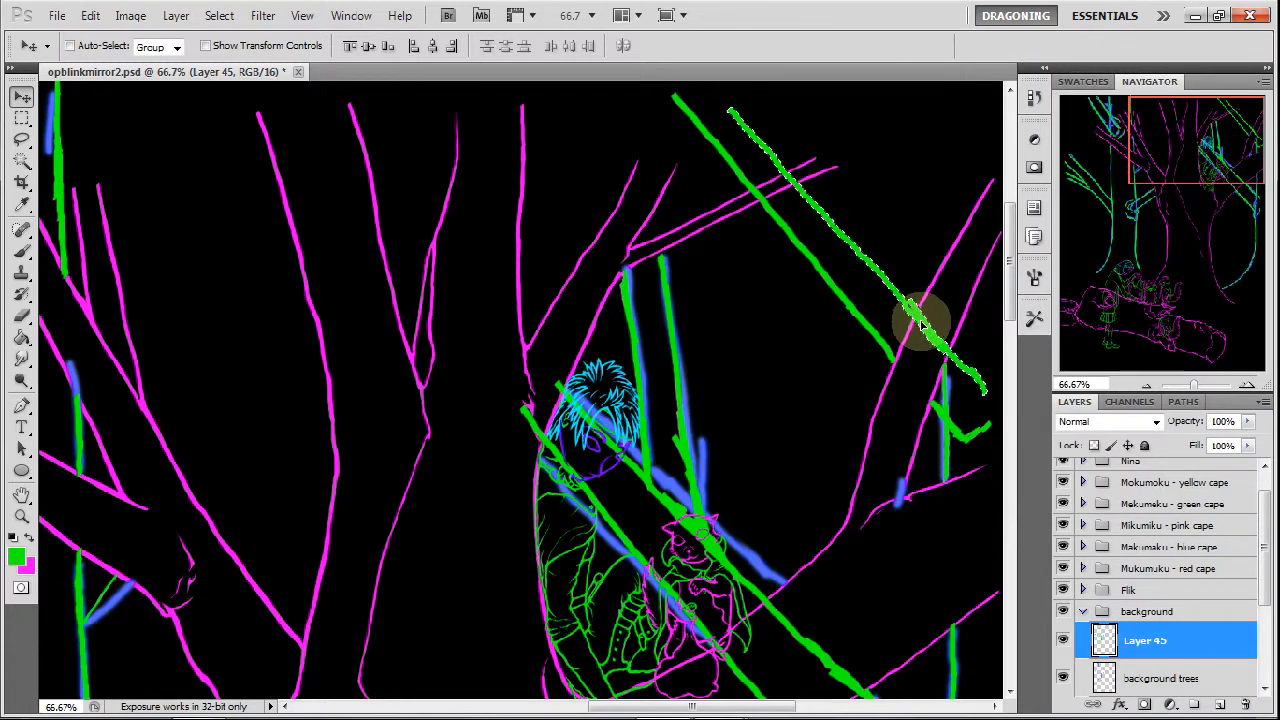
left_click(21, 139)
left_click(404, 242)
Hide the rough "background trees" layer to leave only the green tree line art showing.
mouse_move(1188, 180)
left_mouse_down()
mouse_move(1151, 206)
mouse_move(1115, 168)
mouse_move(1134, 186)
mouse_move(1171, 149)
mouse_move(1177, 191)
mouse_move(1130, 208)
mouse_move(1130, 255)
left_mouse_up()
left_click(1063, 678)
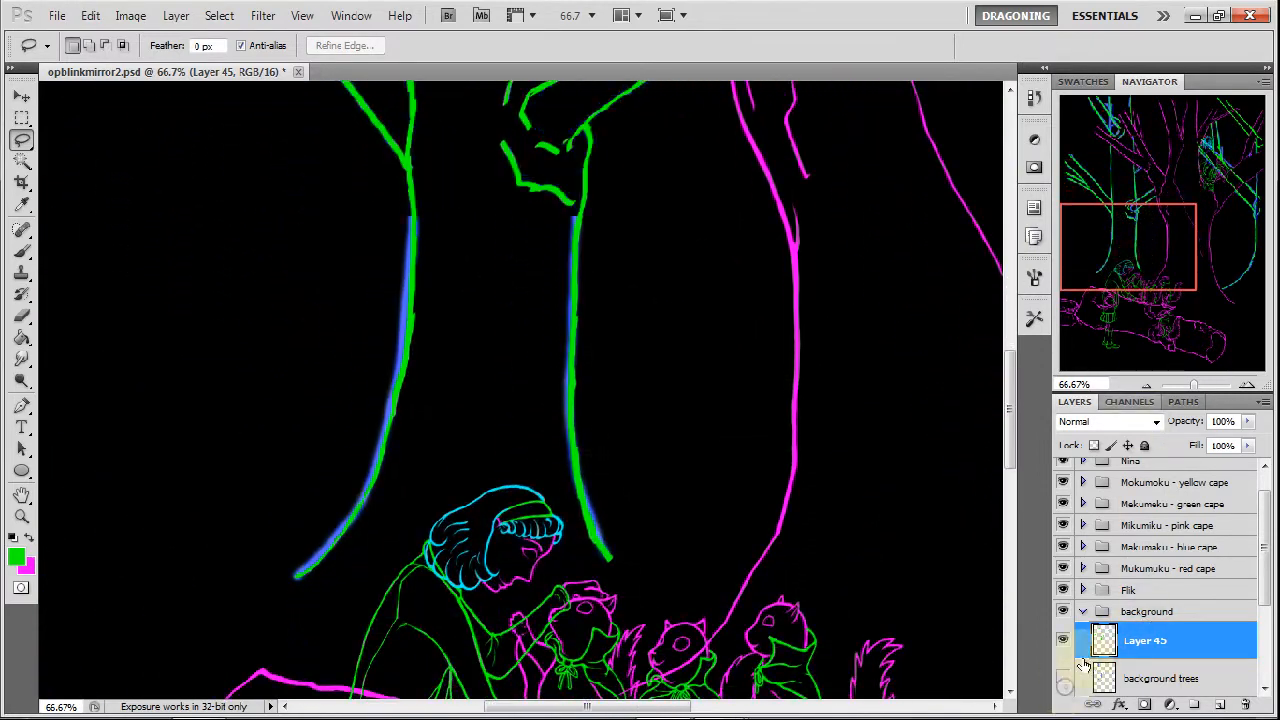
left_click_drag(1162, 276, 1163, 286)
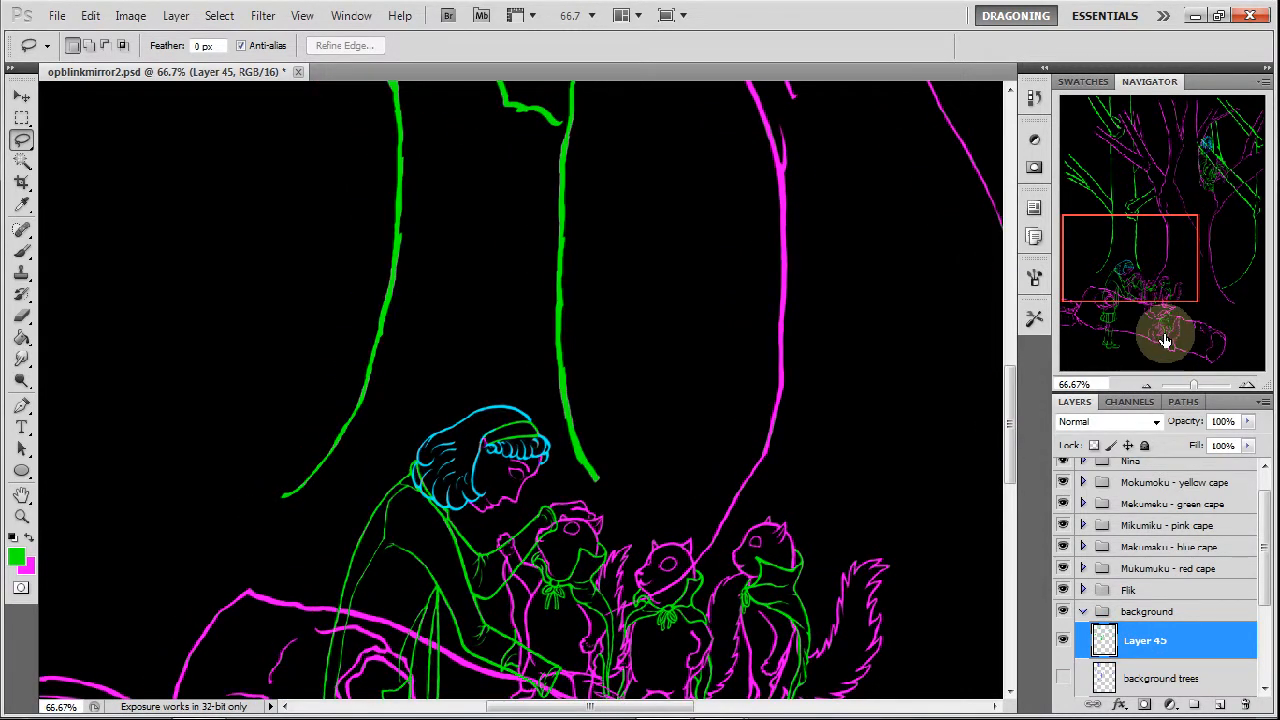
Thin and smooth the edges of the leftmost tree's curved lower trunk line with the Eraser on Layer 45.
left_click(22, 316)
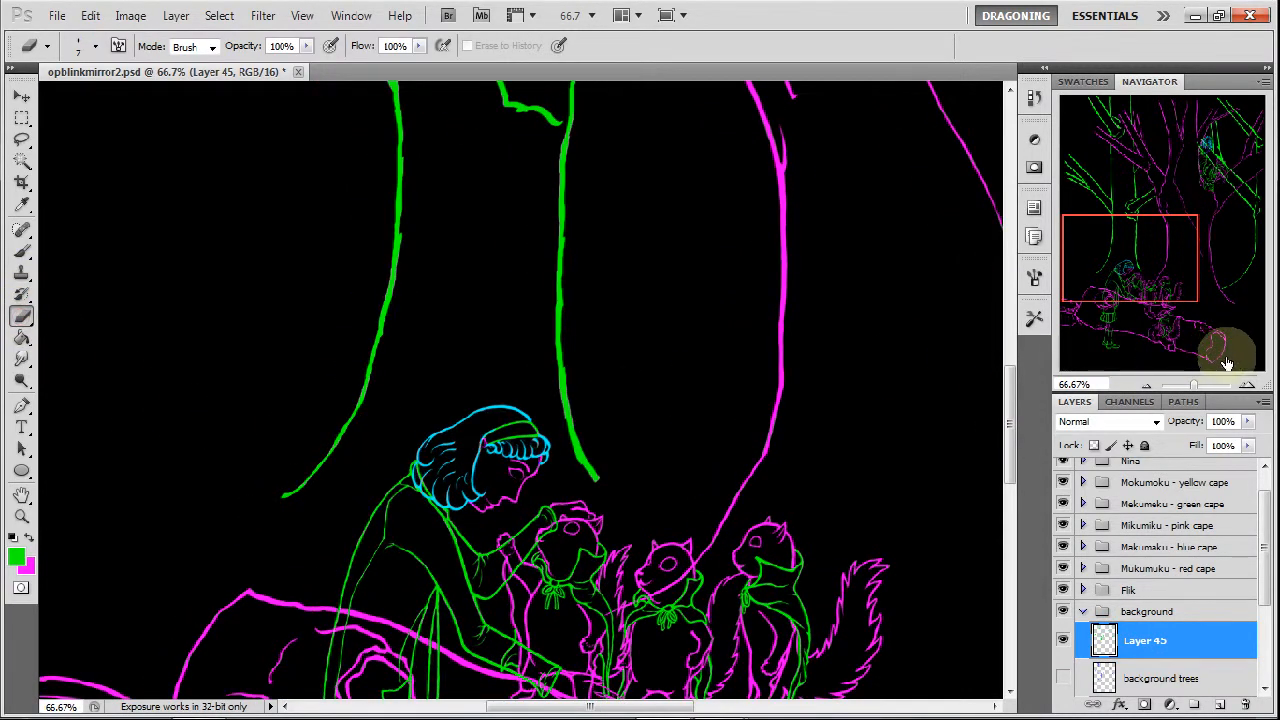
left_click(1246, 387)
left_click(1246, 387)
left_click(1246, 387)
left_click_drag(1128, 263, 1108, 268)
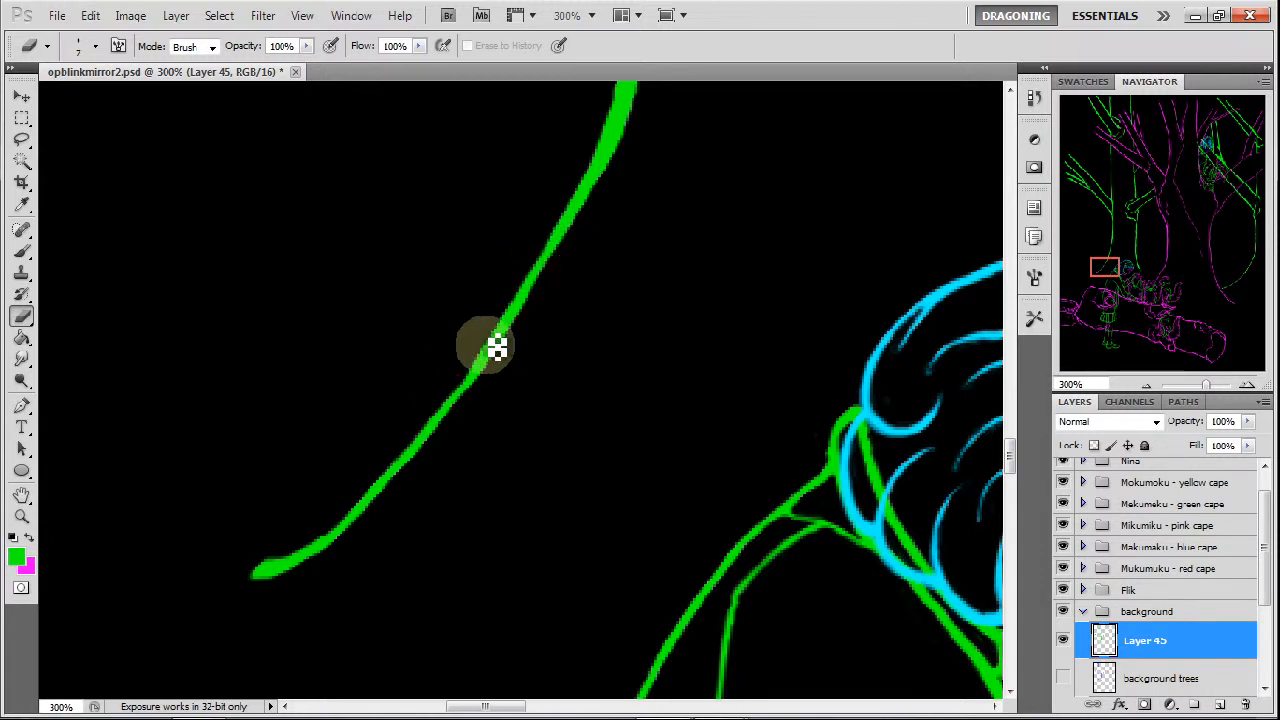
left_click_drag(1118, 265, 1125, 255)
left_click_drag(486, 169, 471, 248)
mouse_move(455, 176)
left_mouse_down()
mouse_move(400, 400)
mouse_move(351, 494)
left_mouse_up()
left_click_drag(440, 344, 420, 434)
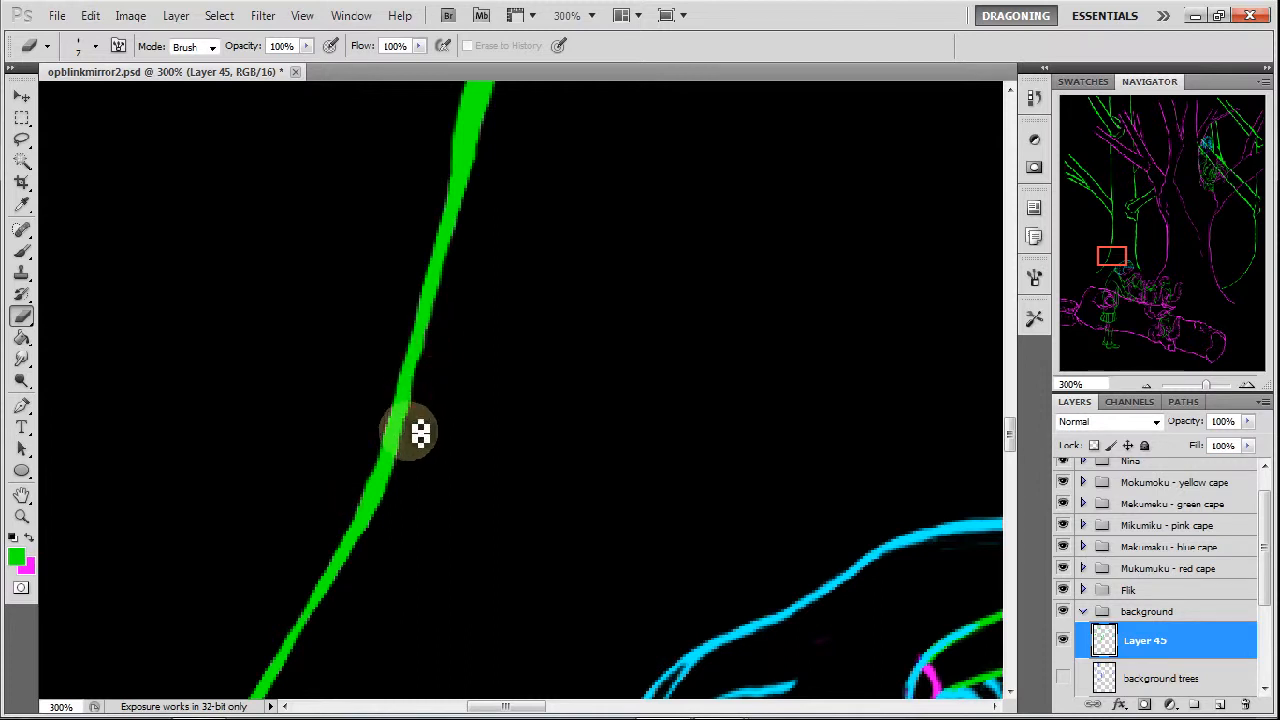
left_click_drag(434, 348, 411, 478)
left_click_drag(421, 418, 397, 522)
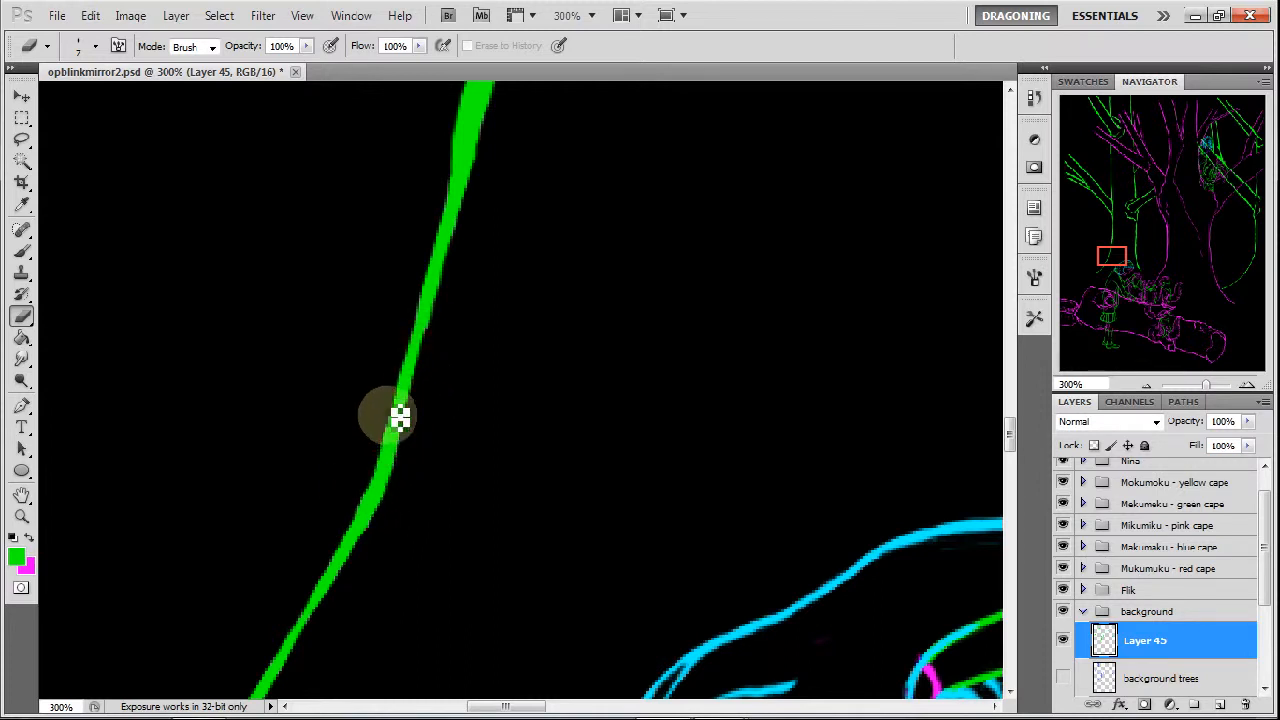
Erase the bumps and excess thickness along the leftmost tree's middle trunk line.
left_click_drag(1114, 257, 1123, 242)
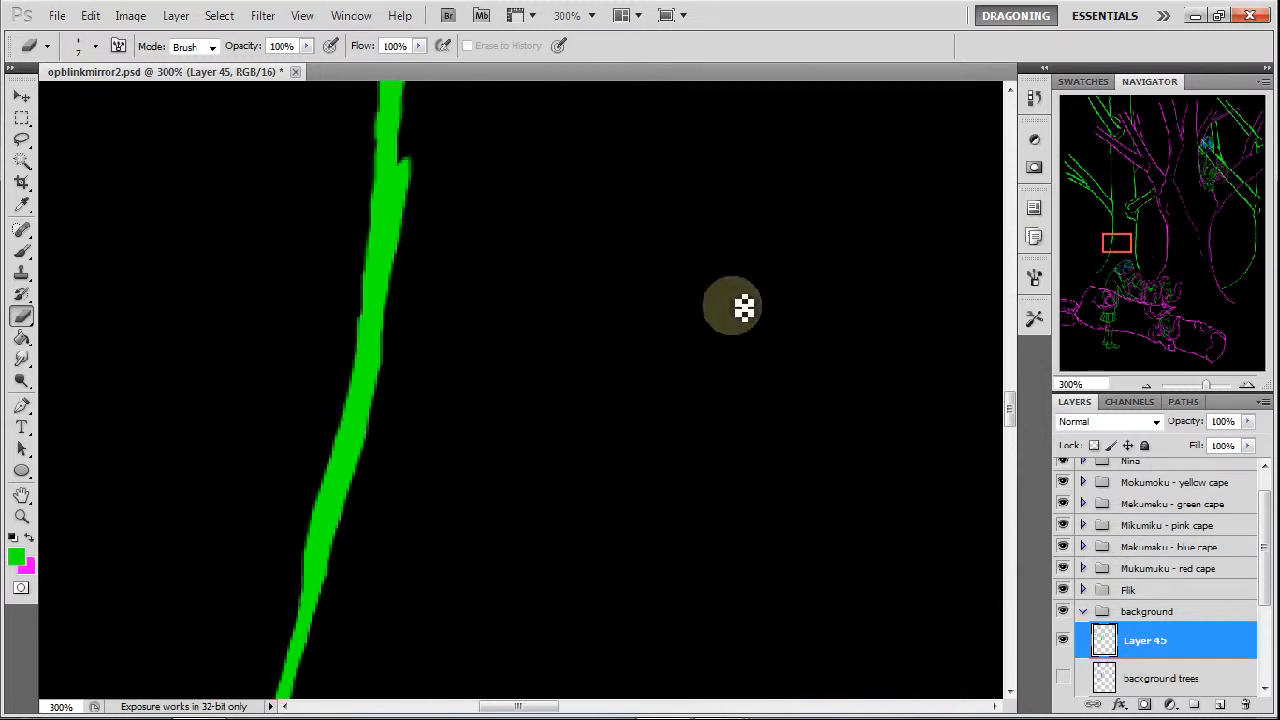
mouse_move(357, 298)
left_mouse_down()
mouse_move(362, 334)
mouse_move(371, 281)
mouse_move(343, 405)
left_mouse_up()
mouse_move(365, 358)
left_mouse_down()
mouse_move(303, 541)
mouse_move(317, 547)
mouse_move(307, 583)
mouse_move(325, 527)
mouse_move(308, 590)
mouse_move(347, 437)
mouse_move(346, 459)
mouse_move(370, 277)
mouse_move(366, 357)
mouse_move(421, 157)
mouse_move(425, 200)
mouse_move(419, 159)
mouse_move(417, 198)
mouse_move(412, 169)
mouse_move(379, 216)
mouse_move(383, 233)
mouse_move(381, 117)
mouse_move(379, 232)
left_mouse_up()
left_click_drag(1117, 243, 1126, 230)
mouse_move(335, 291)
left_mouse_down()
mouse_move(337, 266)
mouse_move(331, 551)
mouse_move(295, 433)
mouse_move(300, 537)
left_mouse_up()
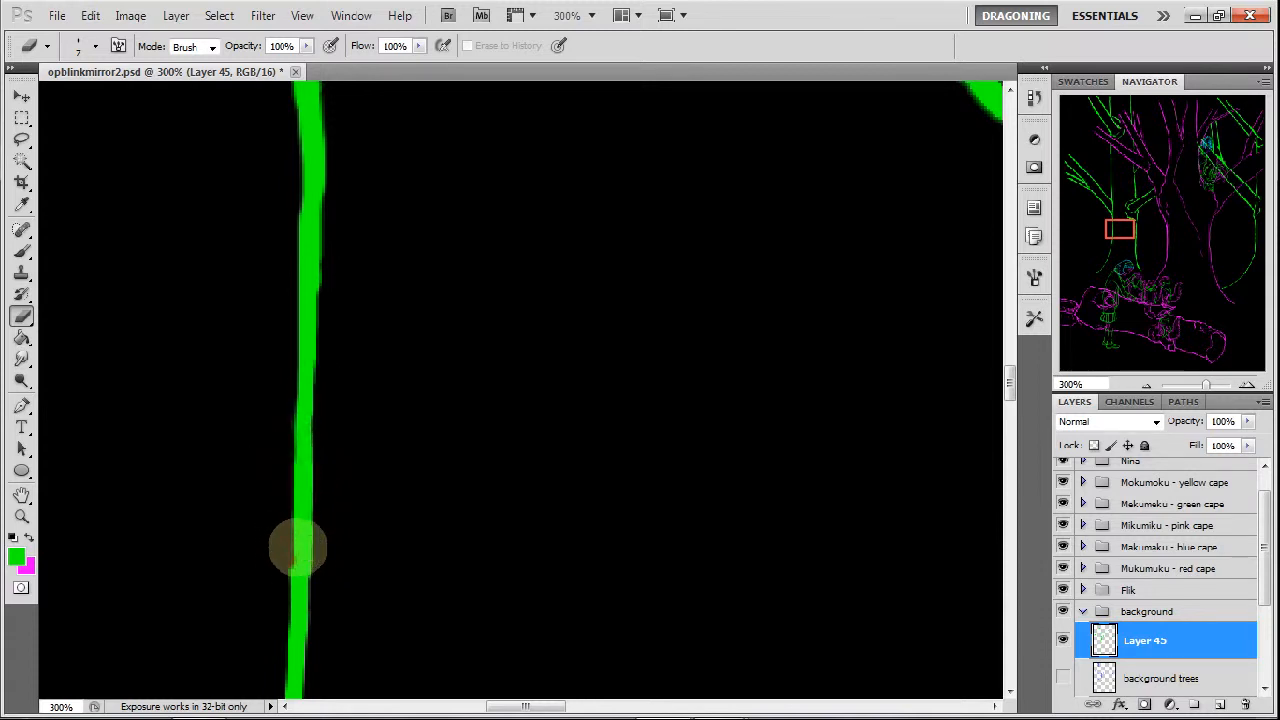
Erase both edges of the leftmost tree's trunk line just below the branch fork to slim it.
left_click_drag(1122, 231, 1122, 222)
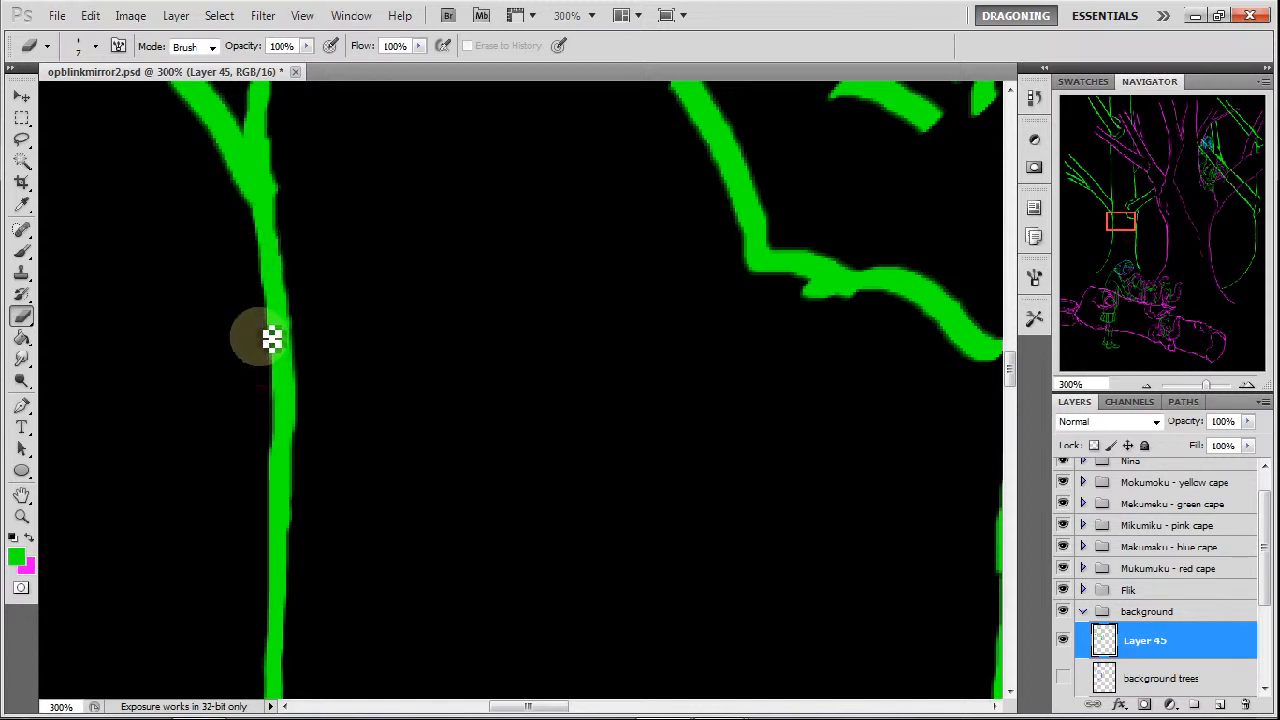
left_click_drag(274, 477, 275, 451)
left_click_drag(285, 234, 298, 405)
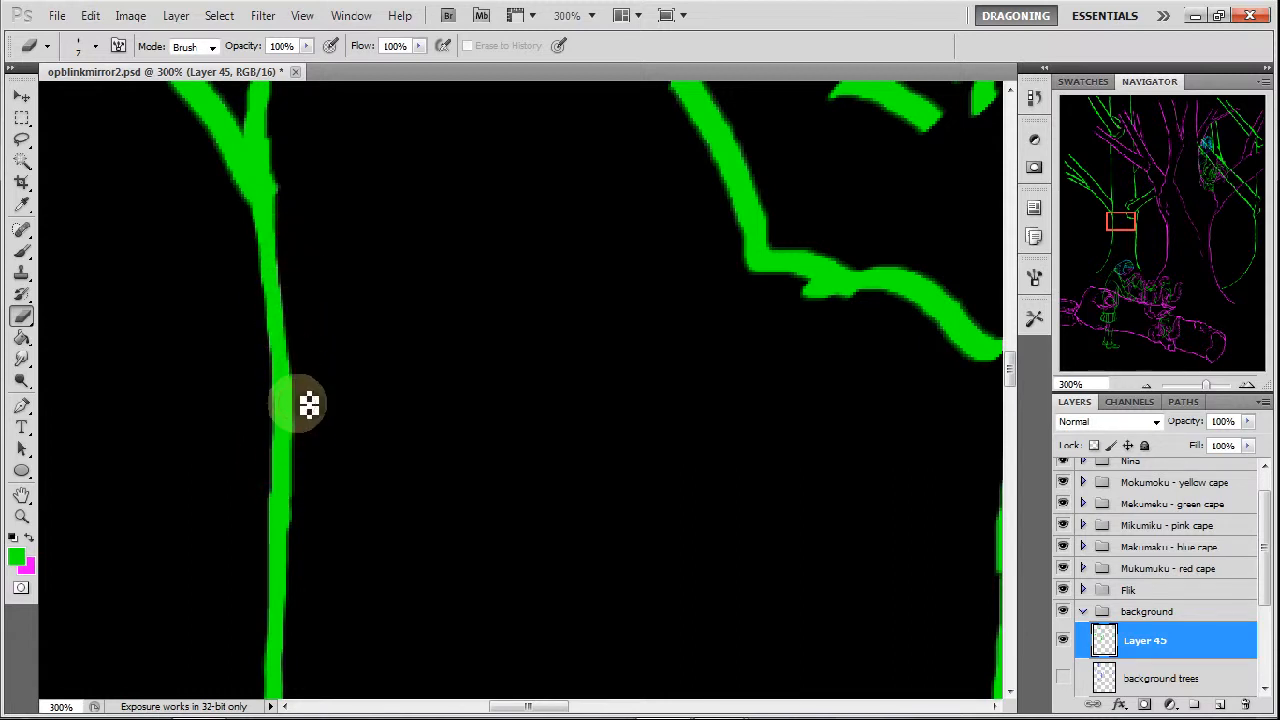
Erase the spur at the leftmost tree's lower branch fork and slim the upright trunk line just above it.
left_click_drag(277, 153, 289, 217)
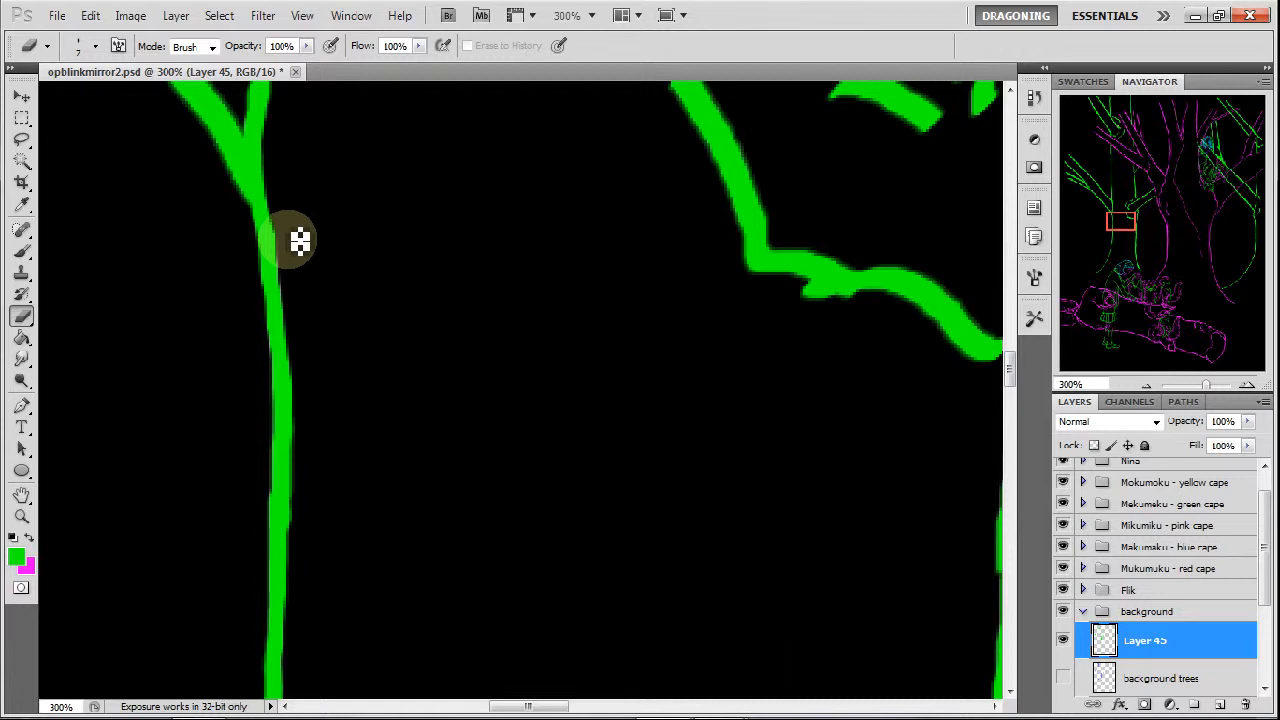
mouse_move(1117, 196)
left_mouse_down()
mouse_move(1118, 220)
mouse_move(1110, 213)
left_mouse_up()
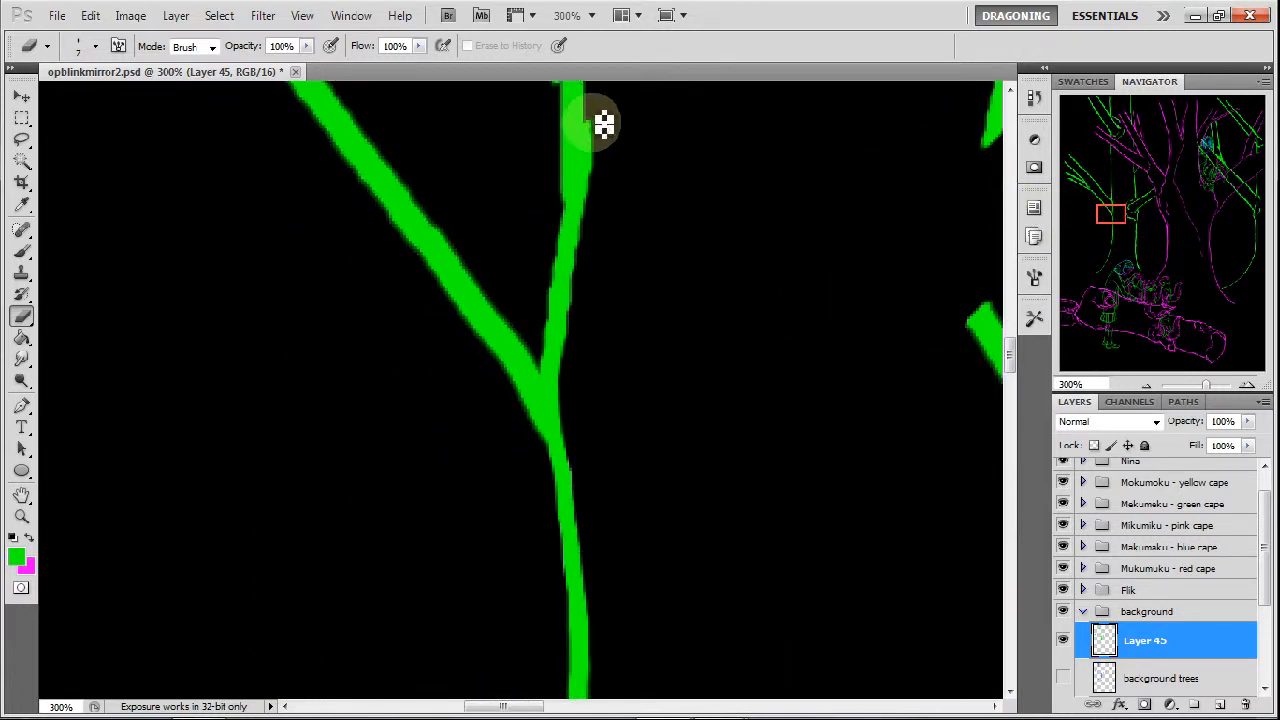
left_click_drag(601, 128, 597, 214)
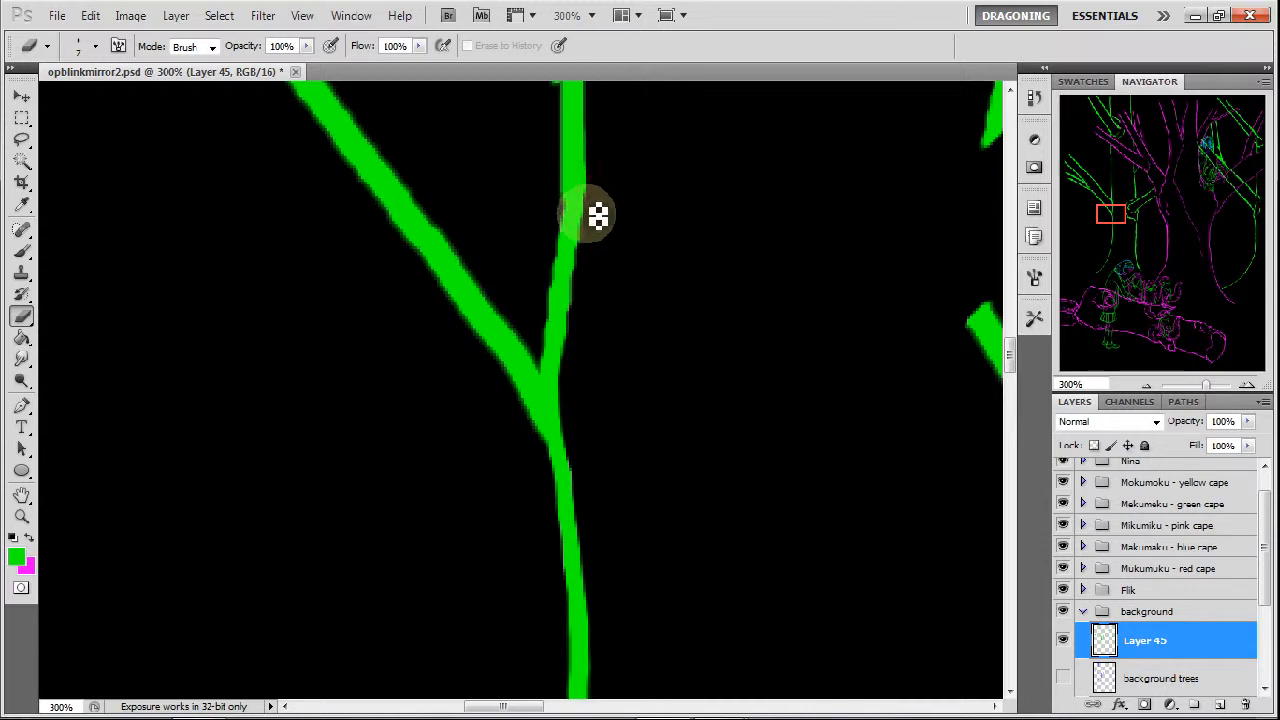
mouse_move(570, 160)
left_mouse_down()
mouse_move(568, 204)
mouse_move(570, 134)
mouse_move(561, 288)
mouse_move(554, 320)
left_mouse_up()
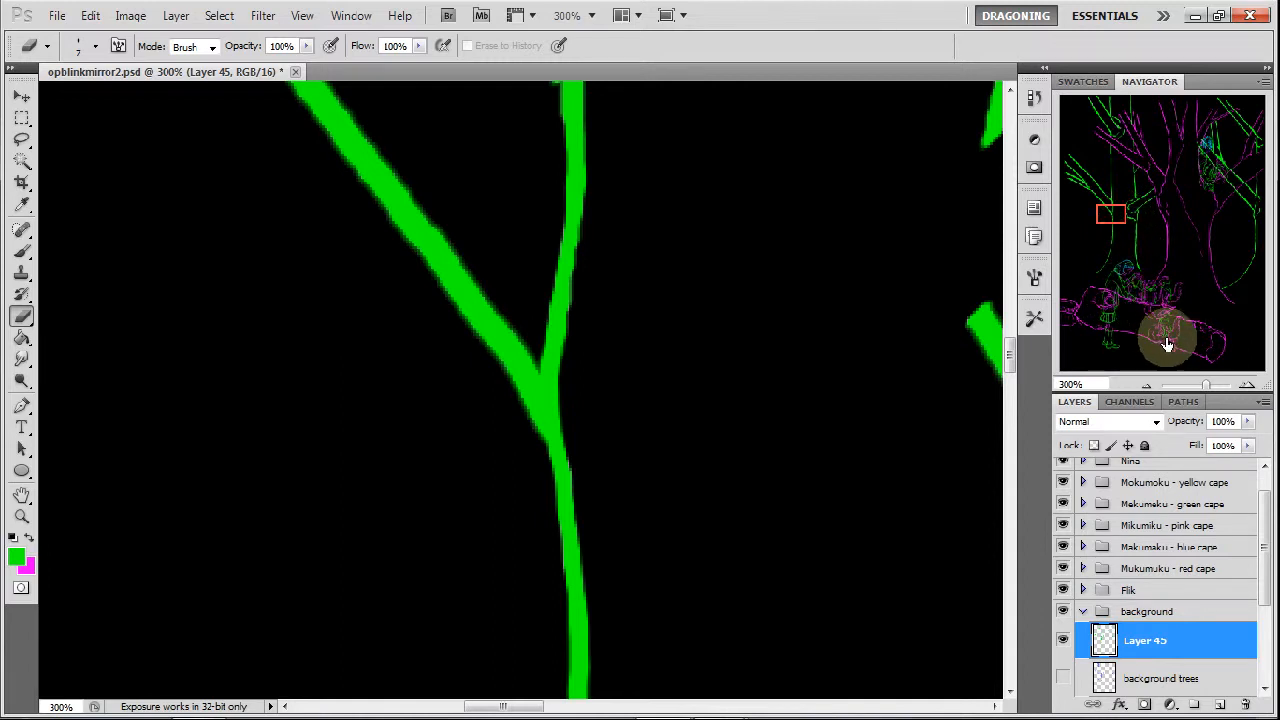
Erase the jagged edges of the trunk line below the second fork and thin the lower diagonal branch near its junction.
left_click_drag(1112, 216, 1114, 208)
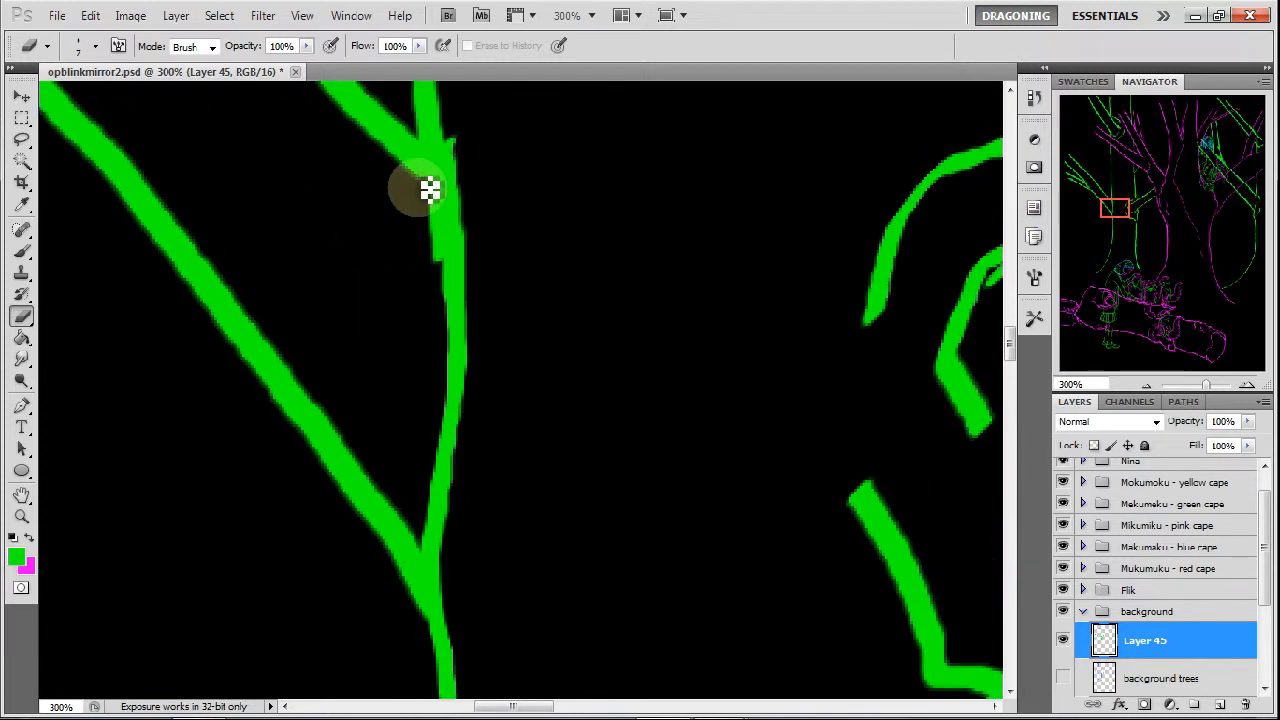
left_click_drag(442, 225, 447, 275)
mouse_move(446, 231)
left_mouse_down()
mouse_move(457, 129)
mouse_move(486, 380)
left_mouse_up()
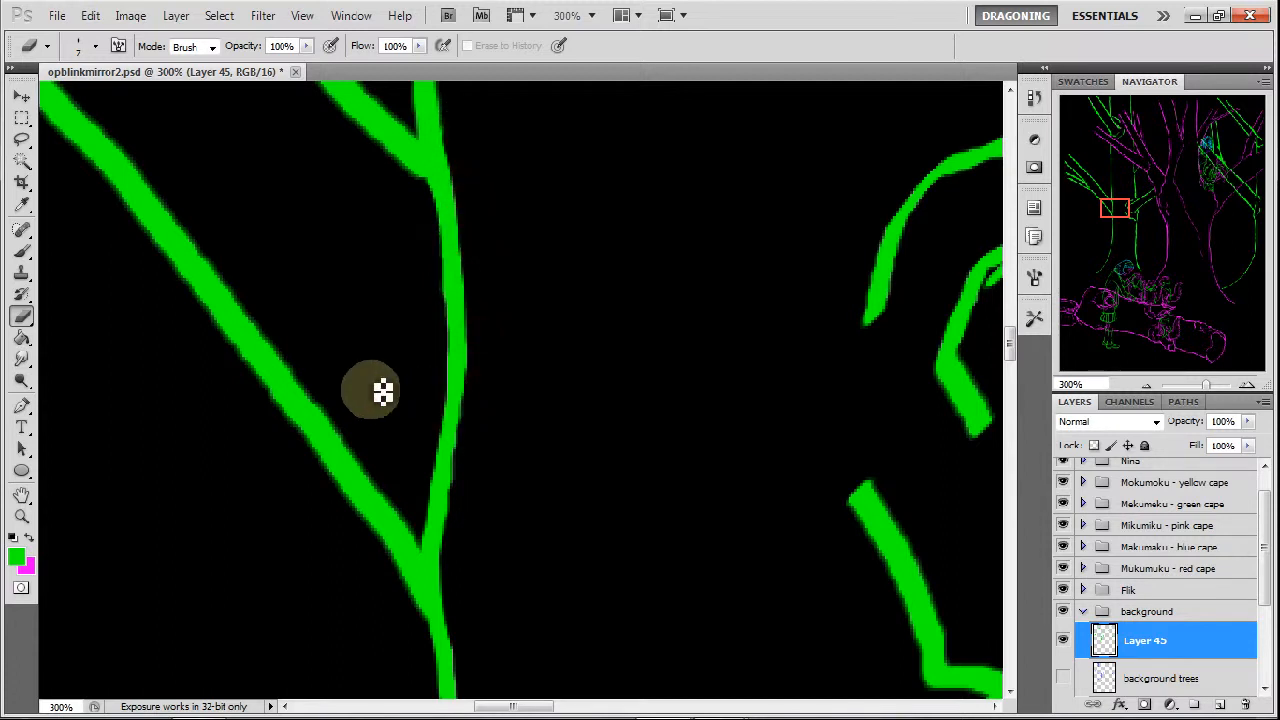
mouse_move(292, 340)
left_mouse_down()
mouse_move(401, 498)
mouse_move(345, 418)
mouse_move(378, 462)
left_mouse_up()
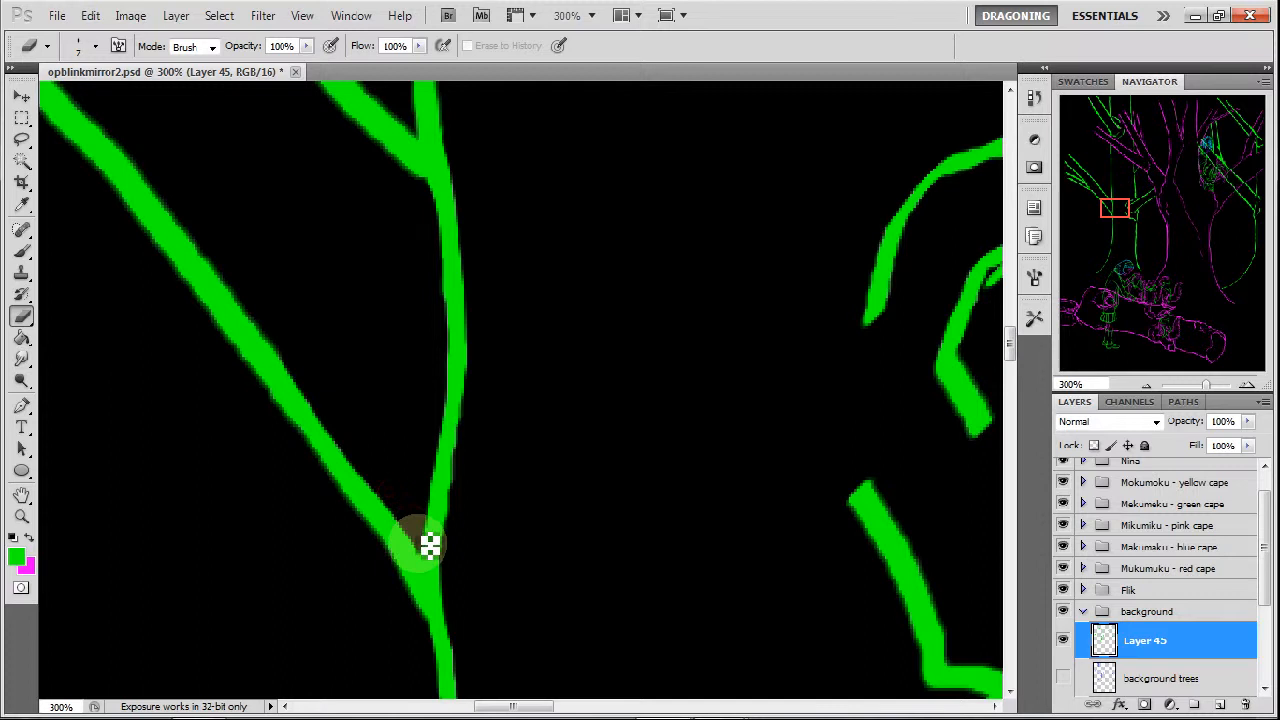
mouse_move(421, 535)
left_mouse_down()
mouse_move(385, 452)
mouse_move(425, 478)
mouse_move(423, 513)
mouse_move(391, 540)
mouse_move(426, 622)
mouse_move(400, 561)
mouse_move(432, 621)
mouse_move(333, 480)
mouse_move(377, 530)
mouse_move(217, 336)
mouse_move(257, 389)
mouse_move(274, 318)
mouse_move(238, 301)
mouse_move(340, 418)
left_mouse_up()
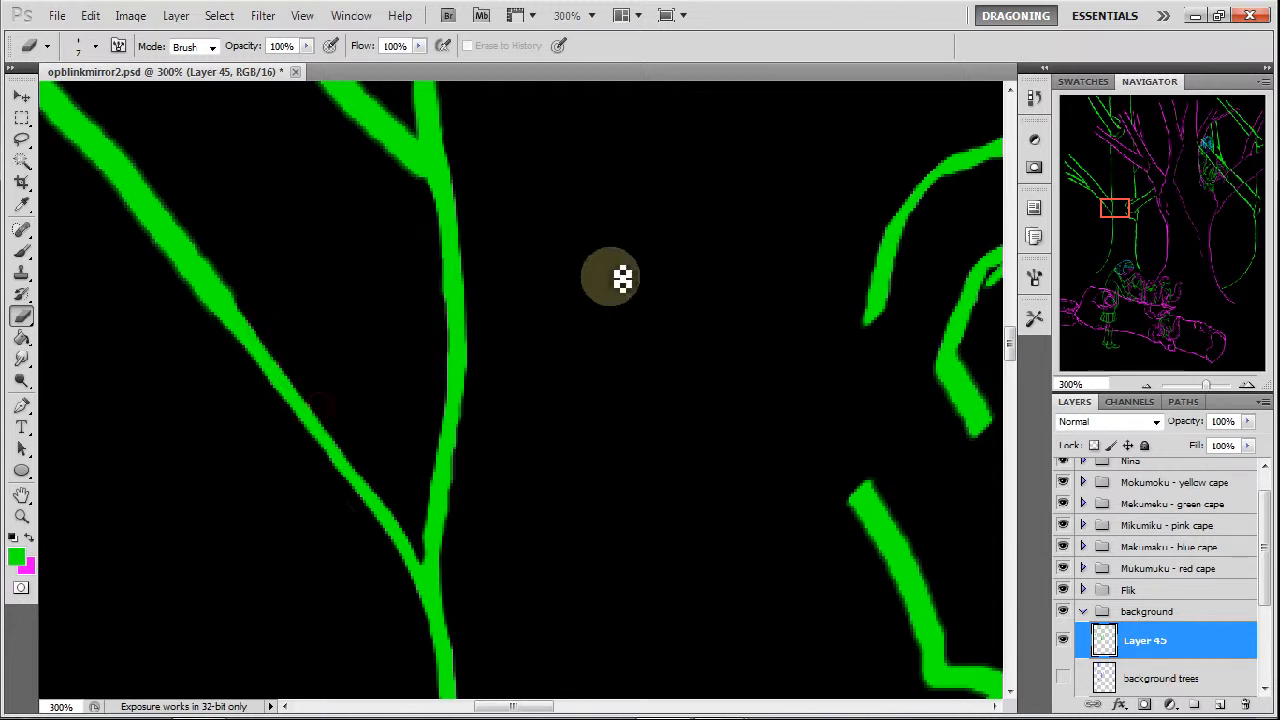
Thin the upper diagonal branch down to its junction with the trunk and erase the bump on the upright line above it.
left_click_drag(1132, 221, 1128, 216)
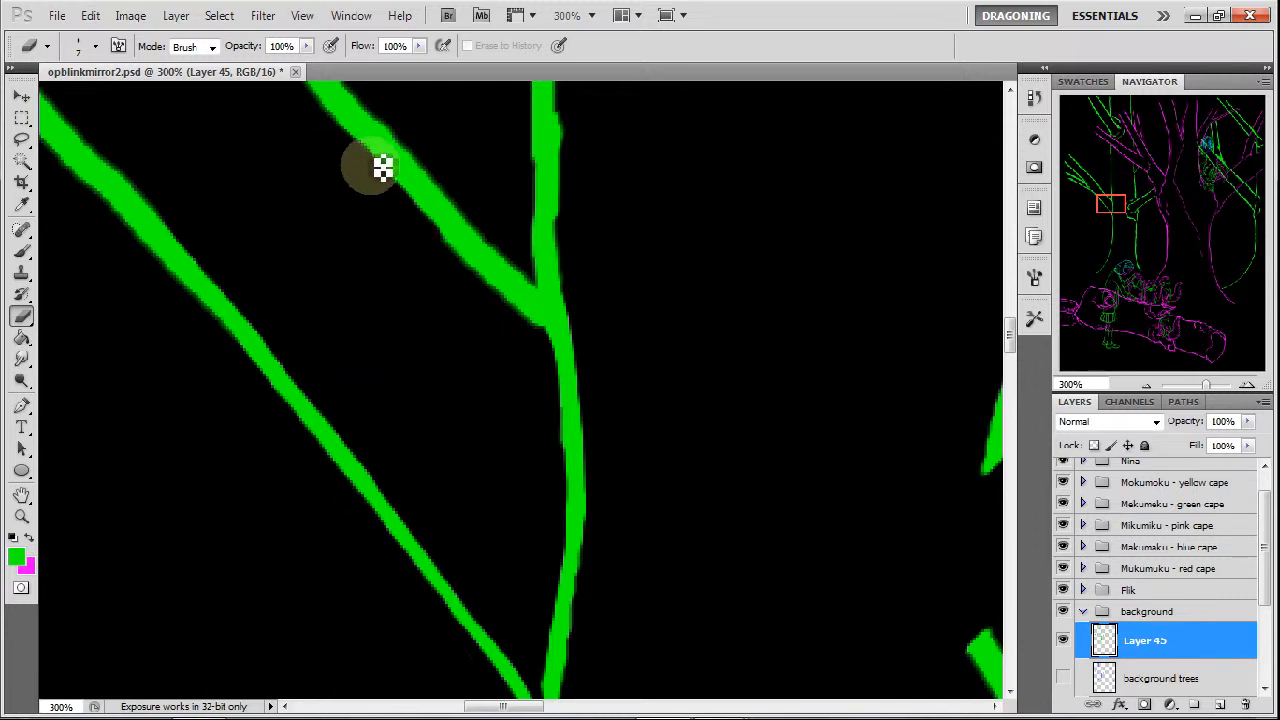
left_click_drag(436, 221, 527, 307)
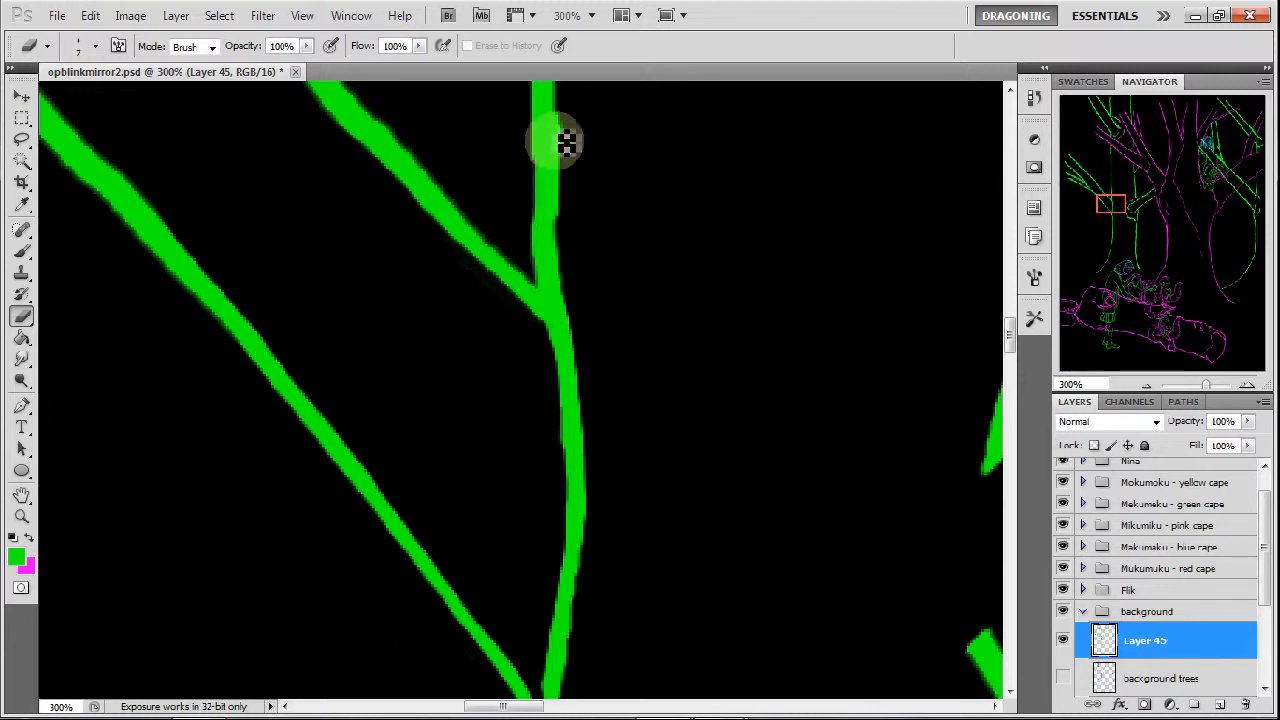
left_click_drag(573, 115, 574, 240)
left_click_drag(1111, 206, 1100, 199)
mouse_move(443, 123)
left_mouse_down()
mouse_move(493, 190)
mouse_move(480, 168)
left_mouse_up()
mouse_move(512, 209)
left_mouse_down()
mouse_move(497, 188)
mouse_move(684, 403)
left_mouse_up()
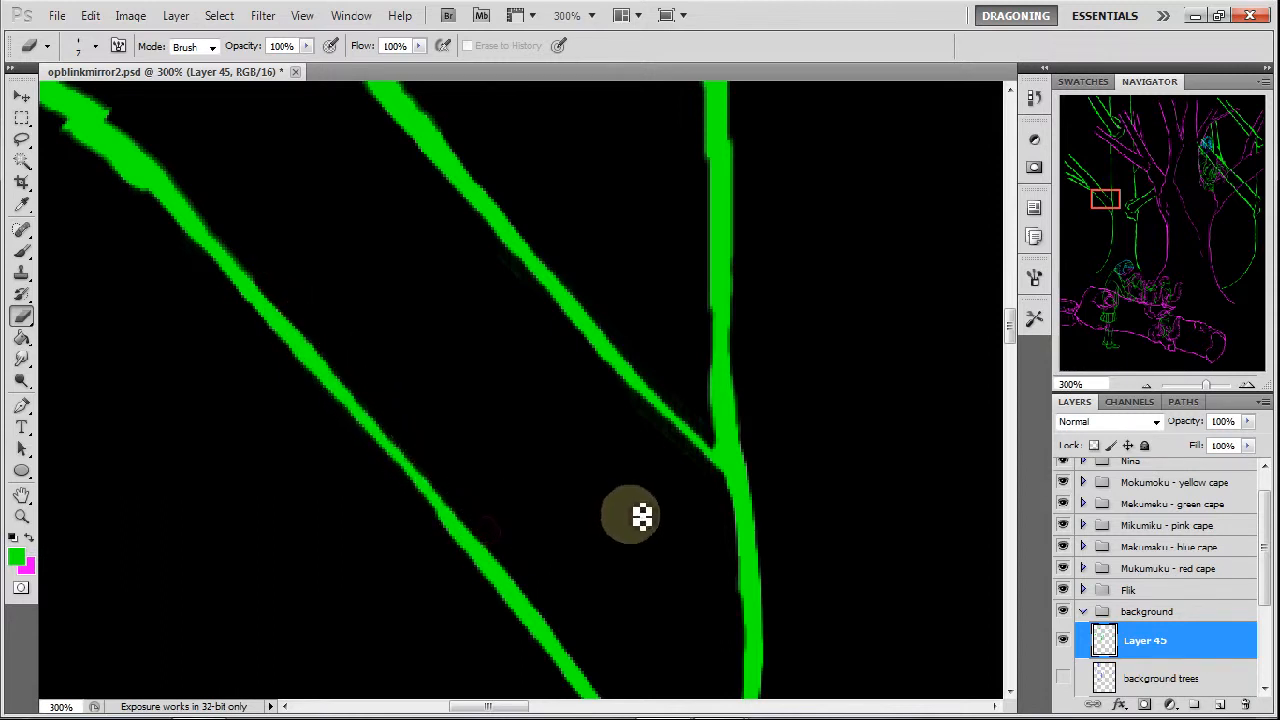
Erase the lumps on both edges of the lower diagonal branch at its bend.
left_click_drag(1116, 205, 1108, 216)
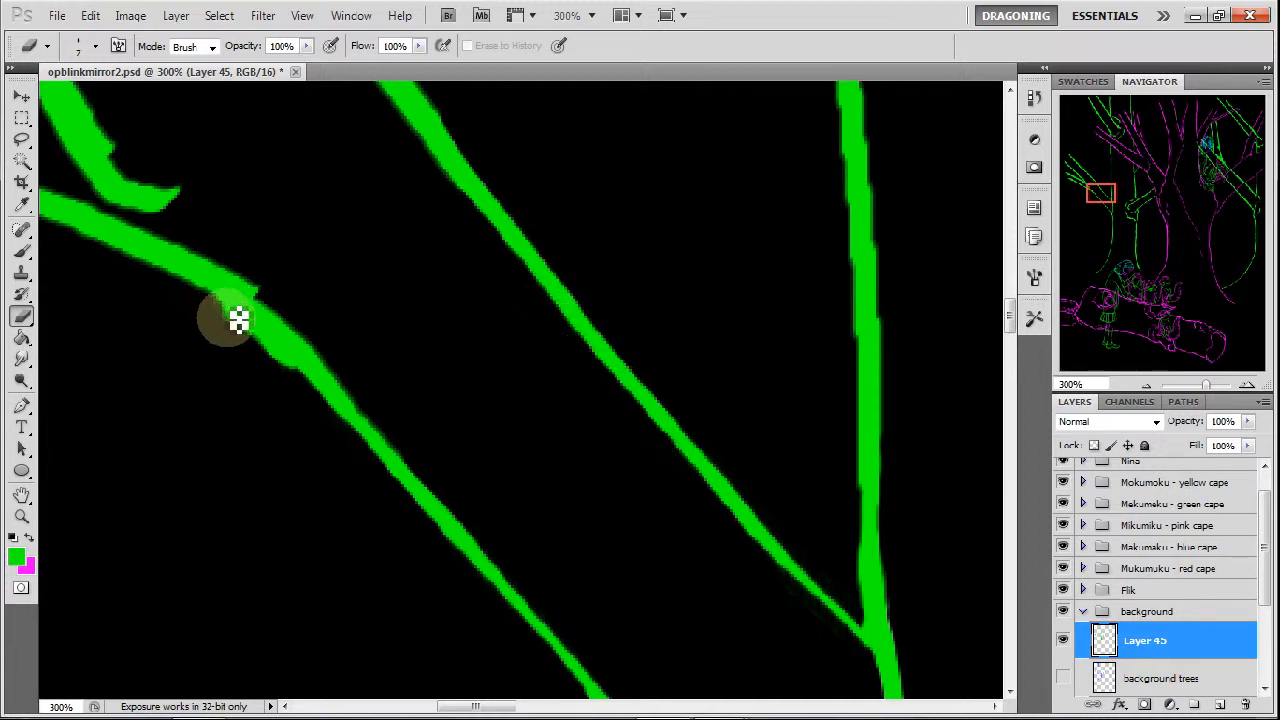
left_click_drag(241, 313, 277, 347)
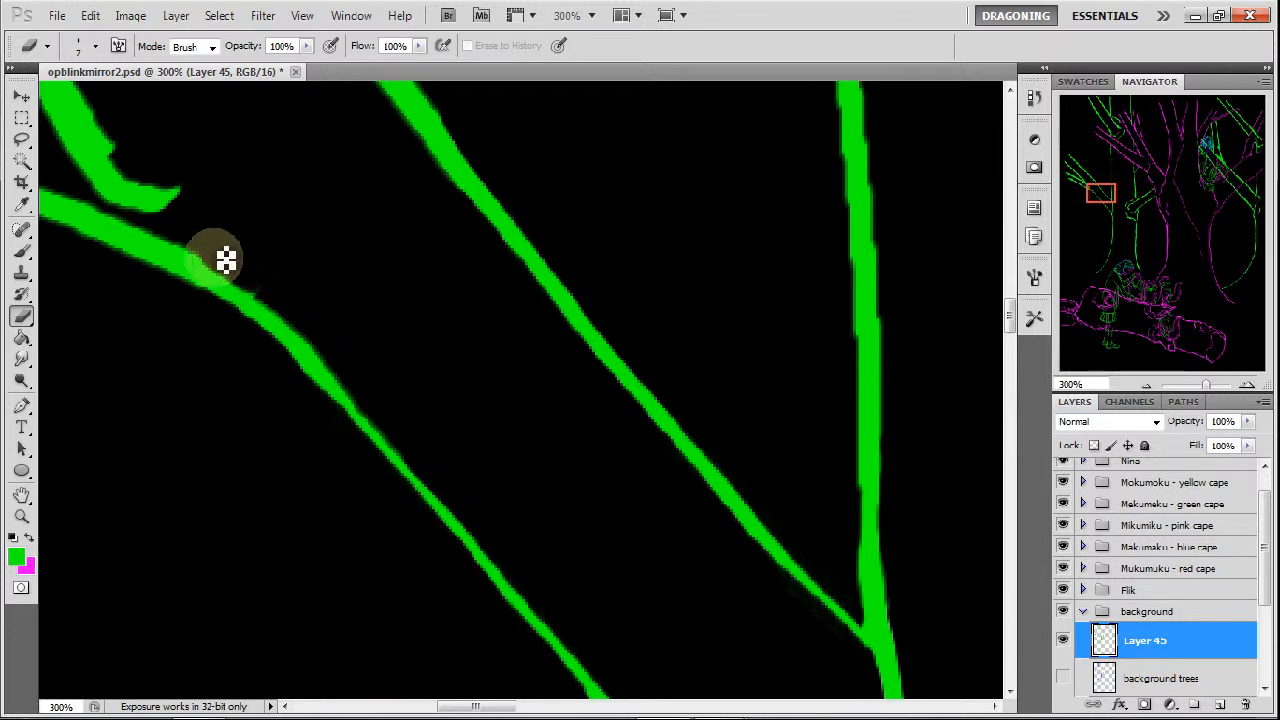
left_click_drag(254, 284, 310, 341)
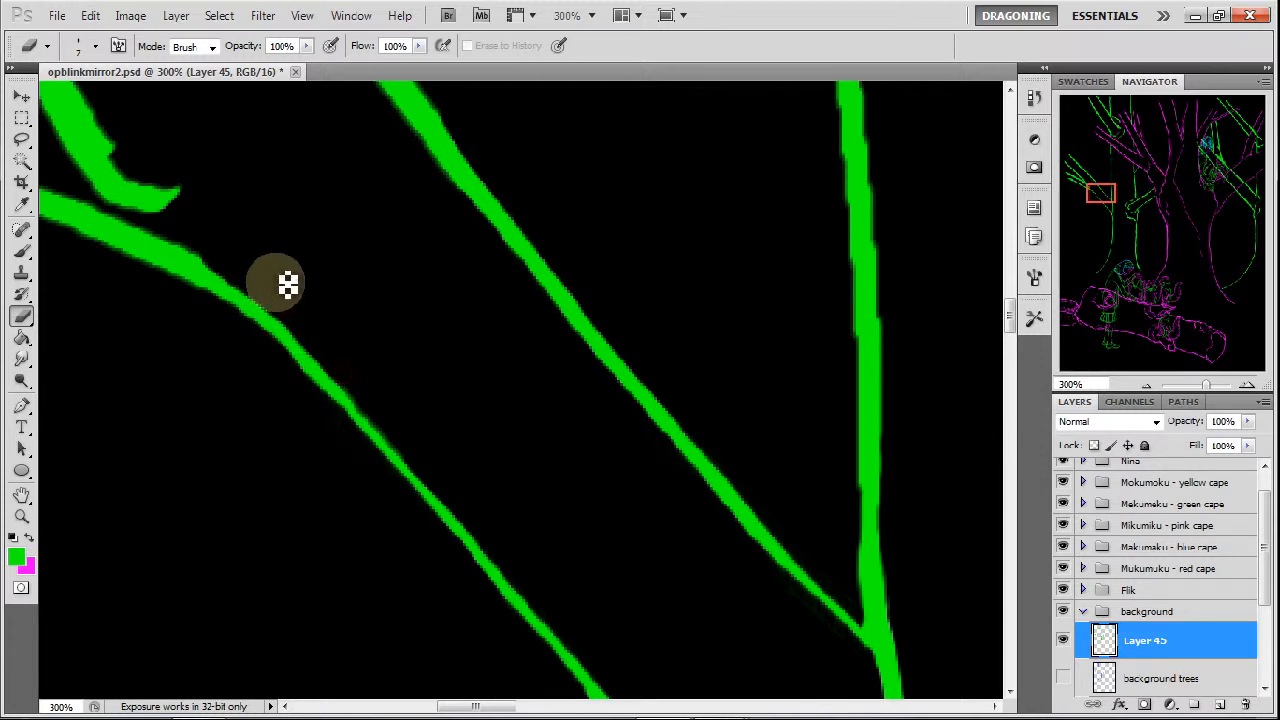
Slim the curved stem of the forked twig above the lower branch and erase its hooked end to a fine taper.
left_click_drag(1103, 194, 1095, 190)
left_click_drag(284, 190, 326, 266)
left_click_drag(312, 221, 361, 302)
mouse_move(320, 245)
left_mouse_down()
mouse_move(365, 322)
mouse_move(326, 263)
mouse_move(343, 314)
mouse_move(331, 277)
mouse_move(367, 314)
mouse_move(380, 343)
mouse_move(370, 349)
left_mouse_up()
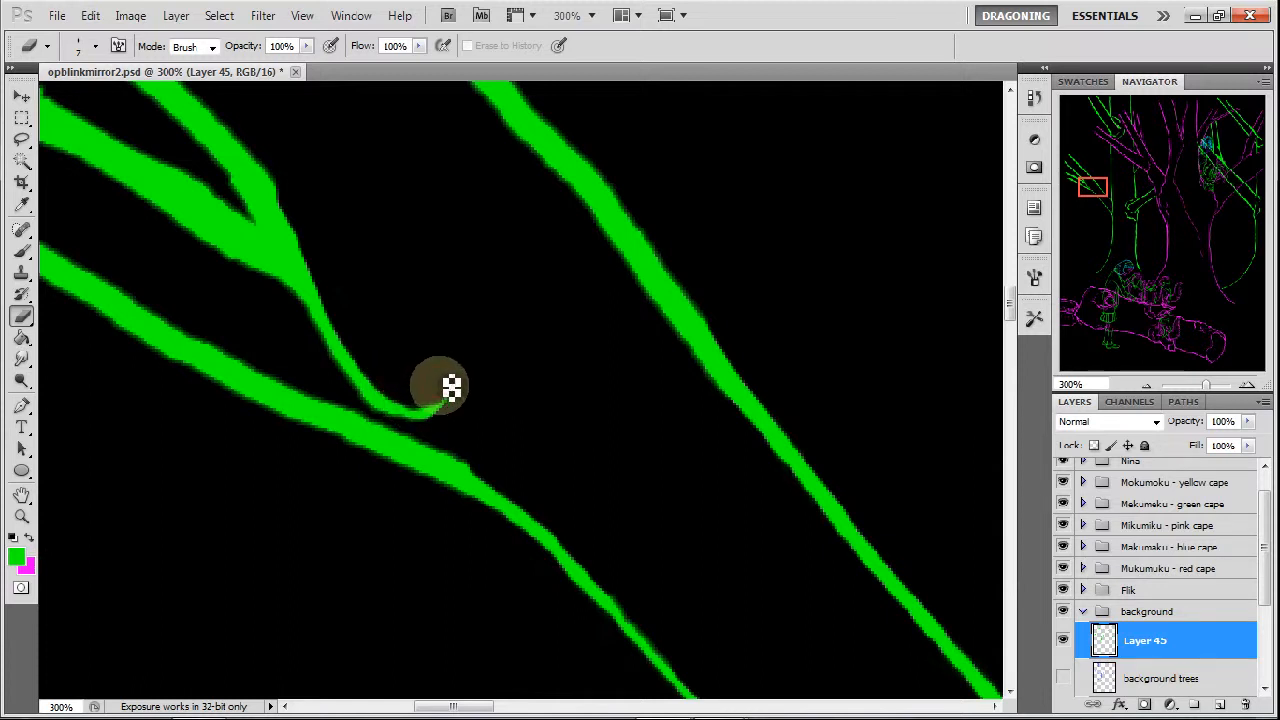
left_click_drag(374, 340, 398, 375)
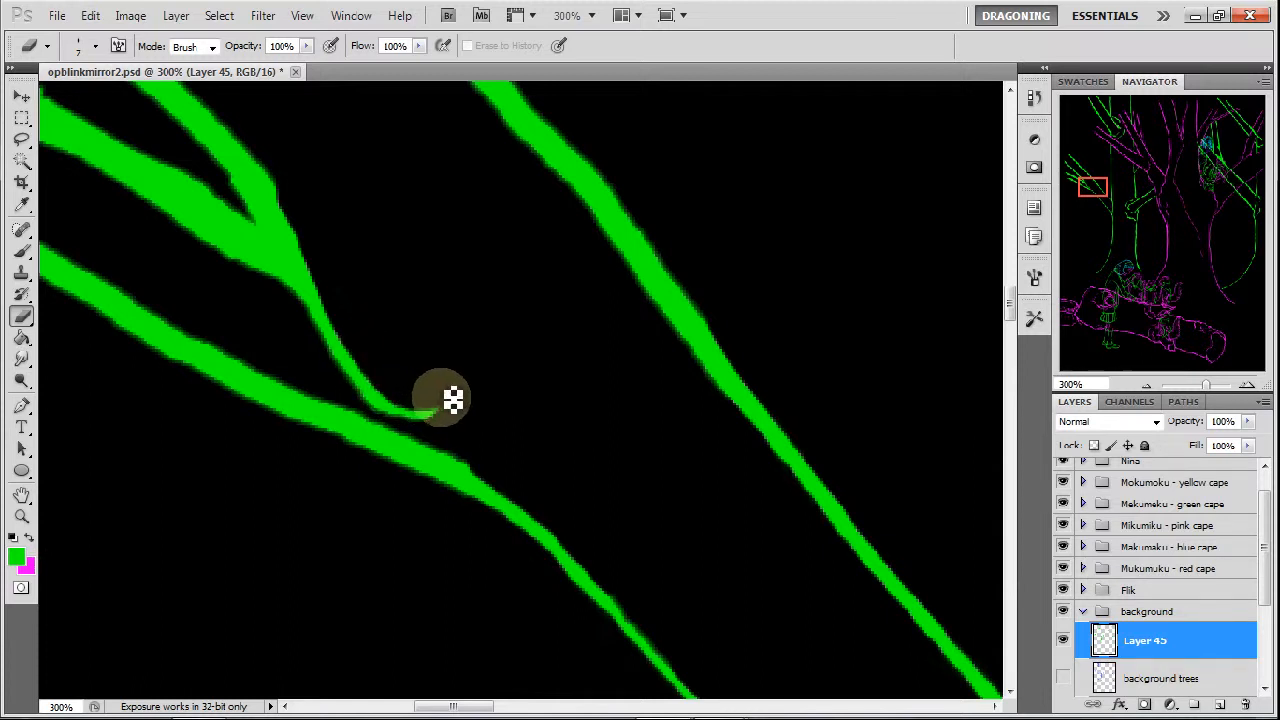
mouse_move(424, 404)
left_mouse_down()
mouse_move(362, 350)
mouse_move(342, 296)
left_mouse_up()
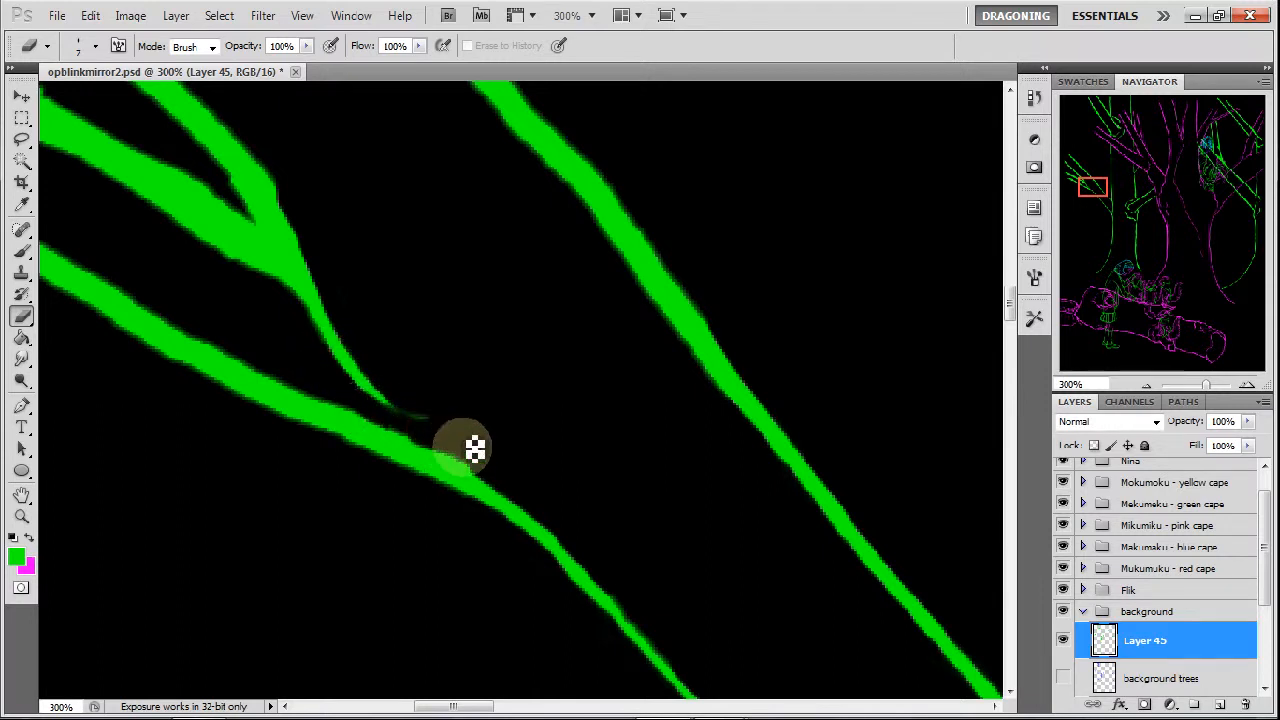
Thin and smooth the lowest branch line from its bend out to its far end.
left_click_drag(408, 424, 501, 467)
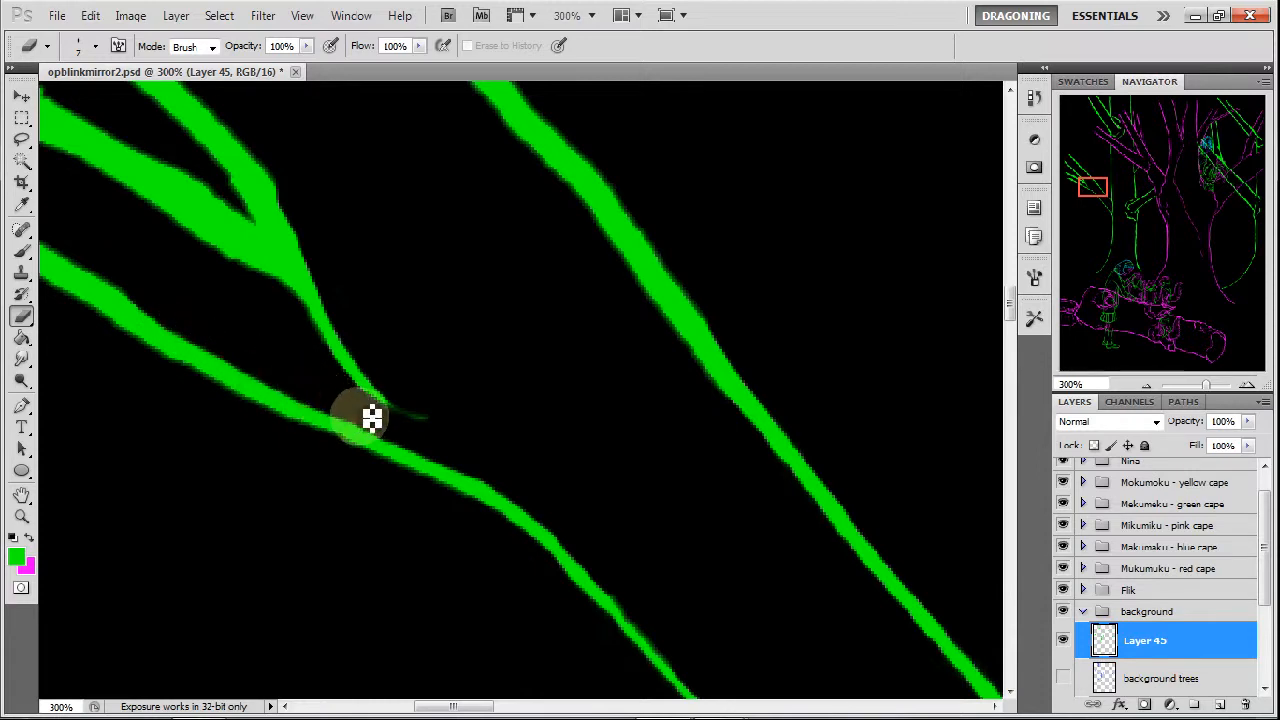
left_click_drag(1094, 189, 1088, 190)
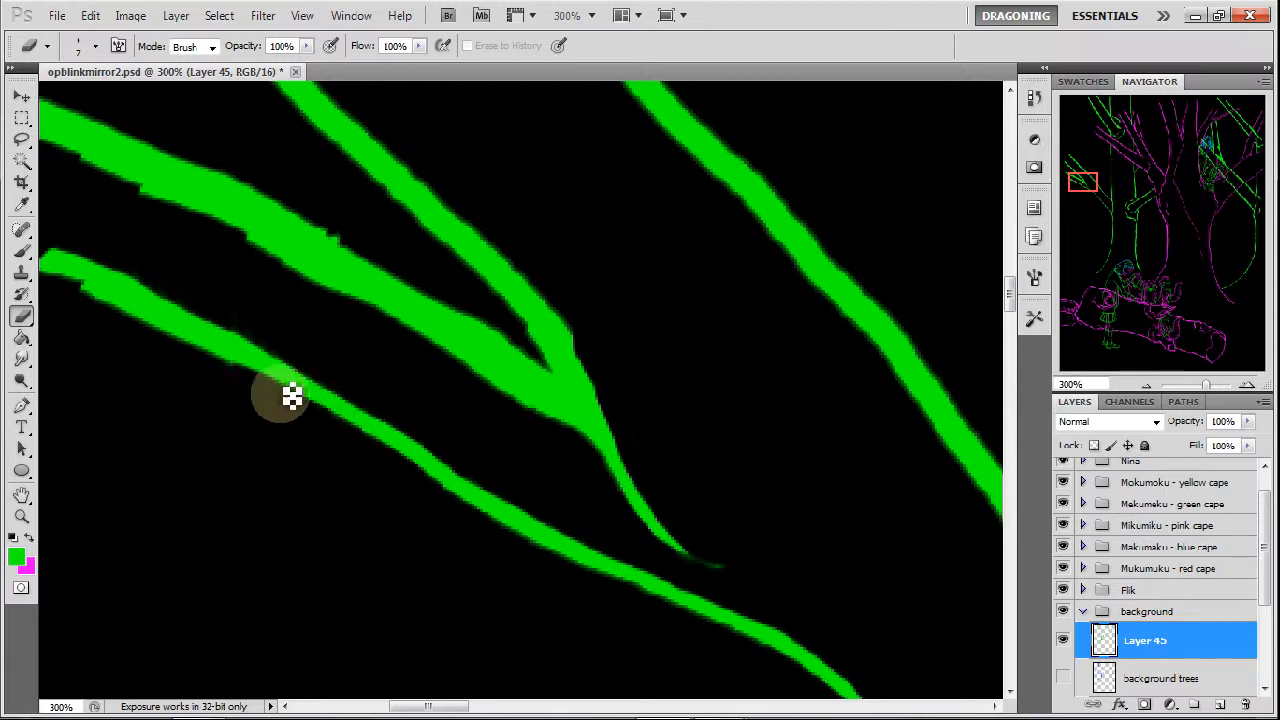
left_click_drag(195, 355, 250, 378)
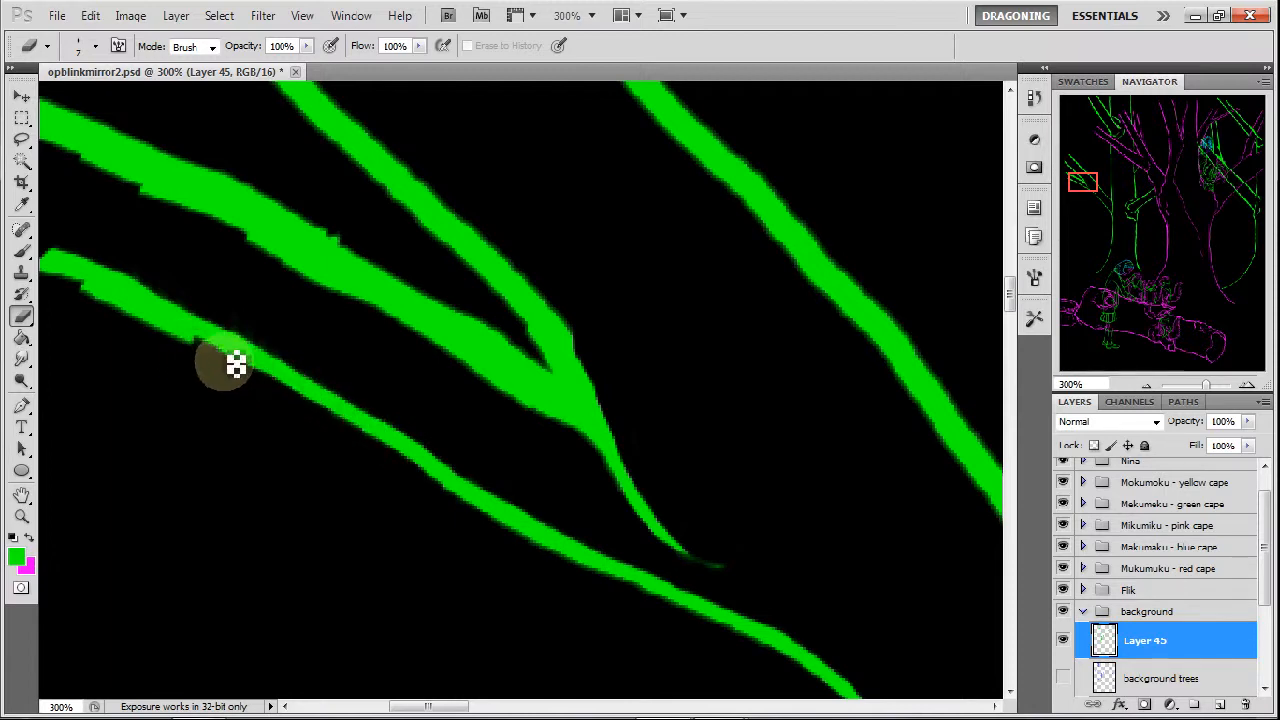
left_click_drag(179, 338, 208, 359)
left_click_drag(129, 315, 189, 349)
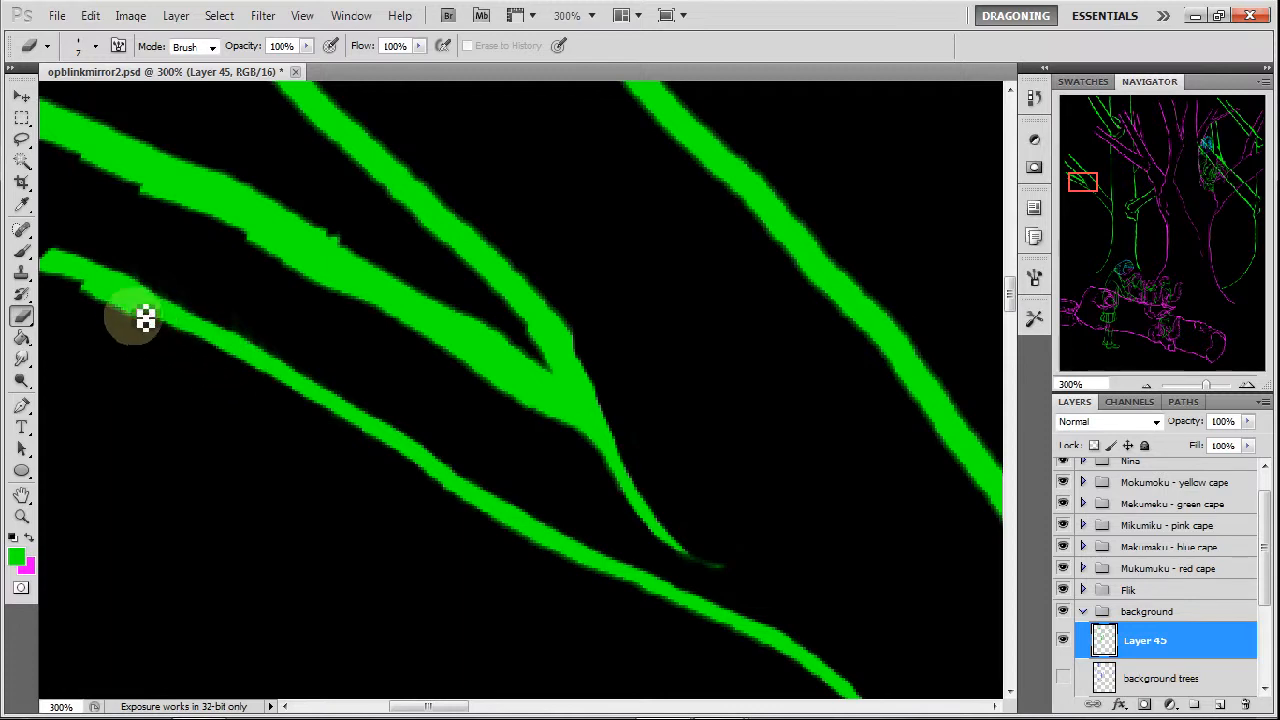
mouse_move(130, 317)
left_mouse_down()
mouse_move(57, 280)
mouse_move(71, 251)
mouse_move(55, 241)
mouse_move(281, 343)
left_mouse_up()
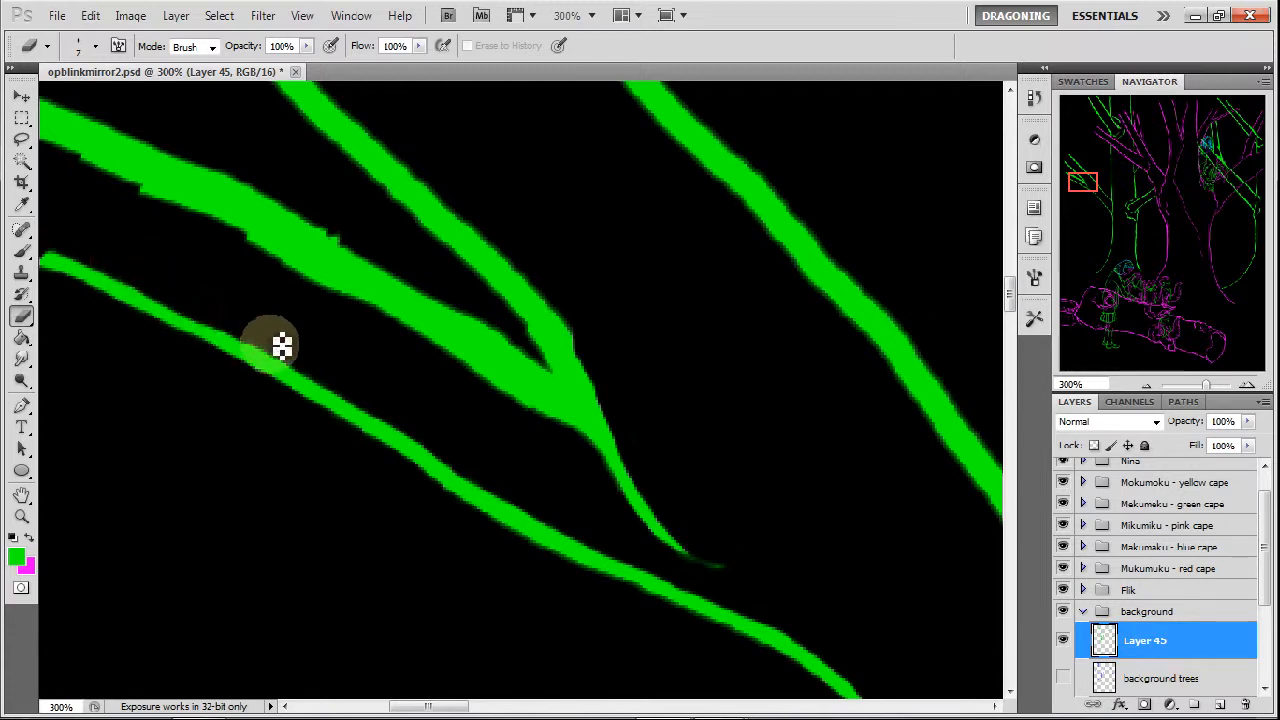
left_click_drag(211, 303, 320, 366)
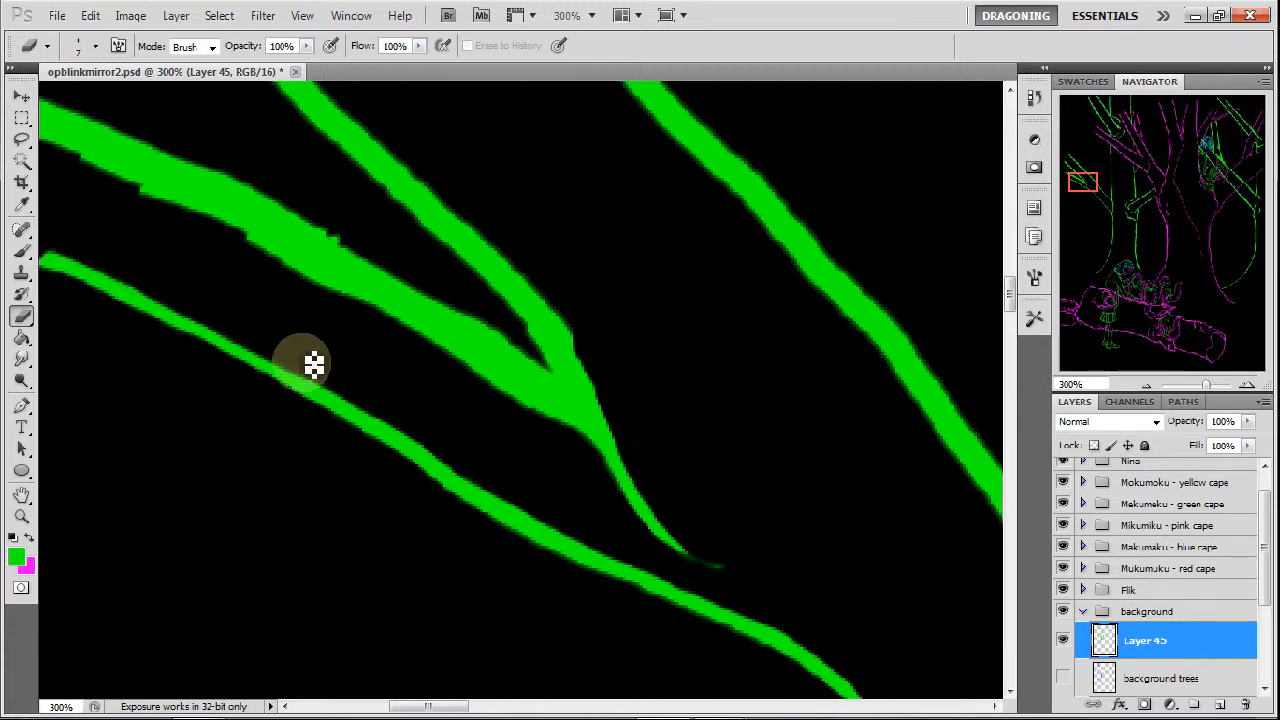
Thin the forked twig's lower arm from the fork to its outer tip and slim the stem below the fork.
left_click_drag(1092, 181, 1085, 183)
left_click_drag(166, 160, 287, 226)
mouse_move(203, 177)
left_mouse_down()
mouse_move(506, 337)
mouse_move(451, 302)
mouse_move(487, 318)
mouse_move(770, 491)
mouse_move(725, 393)
mouse_move(765, 443)
mouse_move(691, 370)
mouse_move(758, 432)
mouse_move(582, 308)
mouse_move(648, 369)
mouse_move(558, 306)
mouse_move(770, 446)
mouse_move(742, 400)
mouse_move(769, 430)
mouse_move(747, 399)
mouse_move(740, 303)
mouse_move(839, 500)
mouse_move(791, 489)
mouse_move(815, 519)
left_mouse_up()
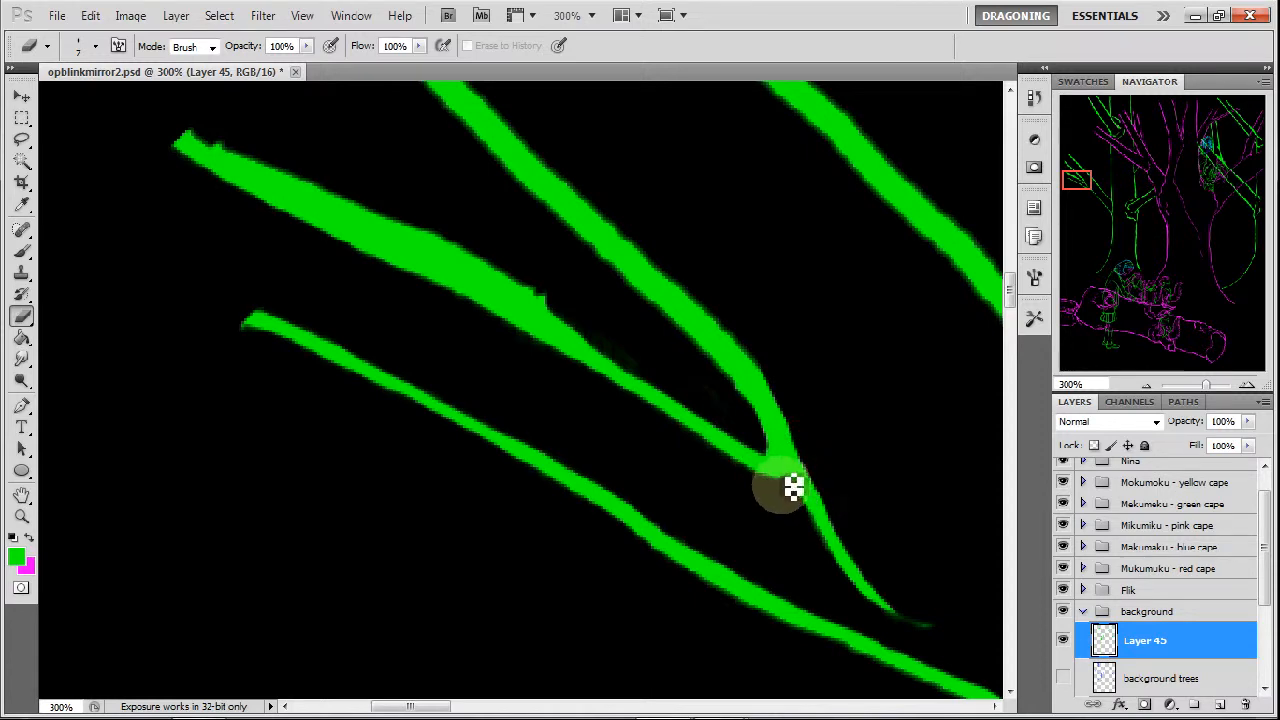
mouse_move(797, 487)
left_mouse_down()
mouse_move(814, 530)
mouse_move(812, 464)
mouse_move(844, 558)
mouse_move(810, 541)
mouse_move(868, 596)
left_mouse_up()
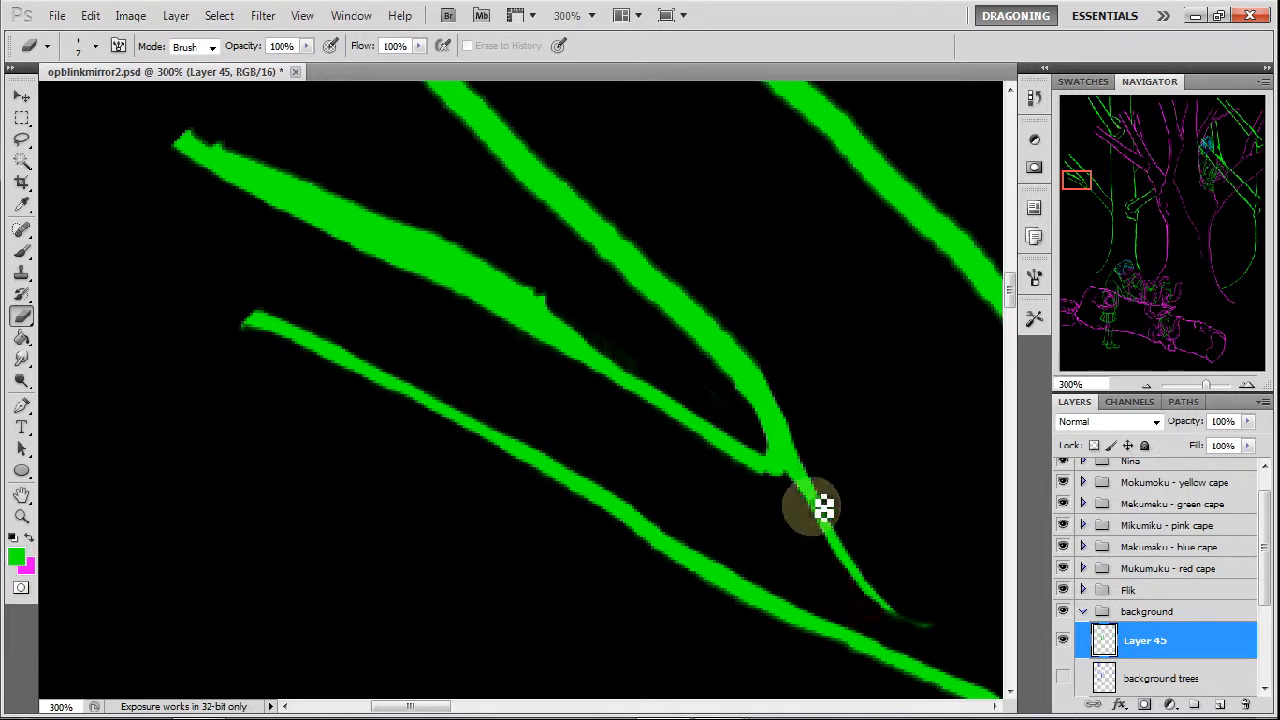
mouse_move(1100, 186)
left_mouse_down()
mouse_move(1080, 177)
mouse_move(1086, 186)
left_mouse_up()
mouse_move(161, 126)
left_mouse_down()
mouse_move(217, 148)
mouse_move(153, 124)
mouse_move(400, 239)
mouse_move(333, 197)
mouse_move(404, 232)
mouse_move(350, 222)
mouse_move(411, 251)
mouse_move(355, 228)
mouse_move(471, 273)
mouse_move(410, 235)
mouse_move(488, 281)
mouse_move(418, 249)
mouse_move(435, 262)
mouse_move(497, 281)
mouse_move(421, 253)
mouse_move(524, 296)
mouse_move(386, 234)
mouse_move(573, 340)
mouse_move(470, 259)
left_mouse_up()
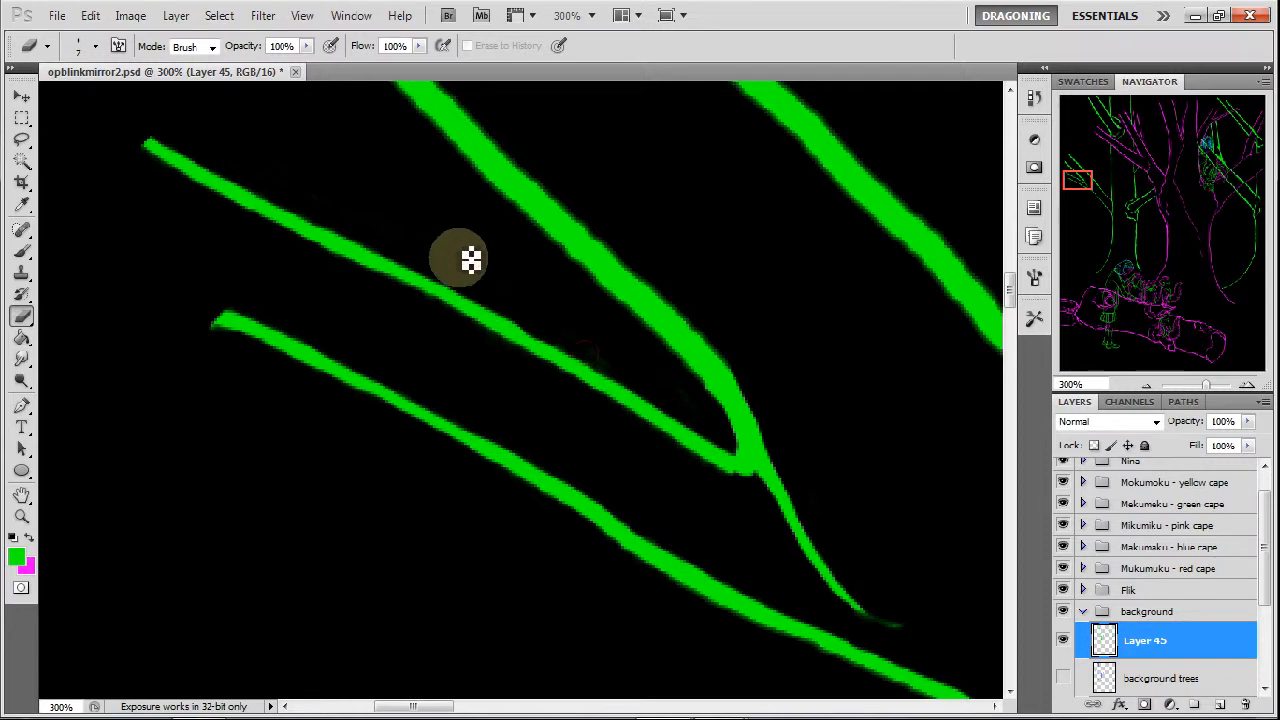
Thin the forked twig's upper arm along its whole length and clean up the inside of the fork.
left_click_drag(1088, 180, 1083, 173)
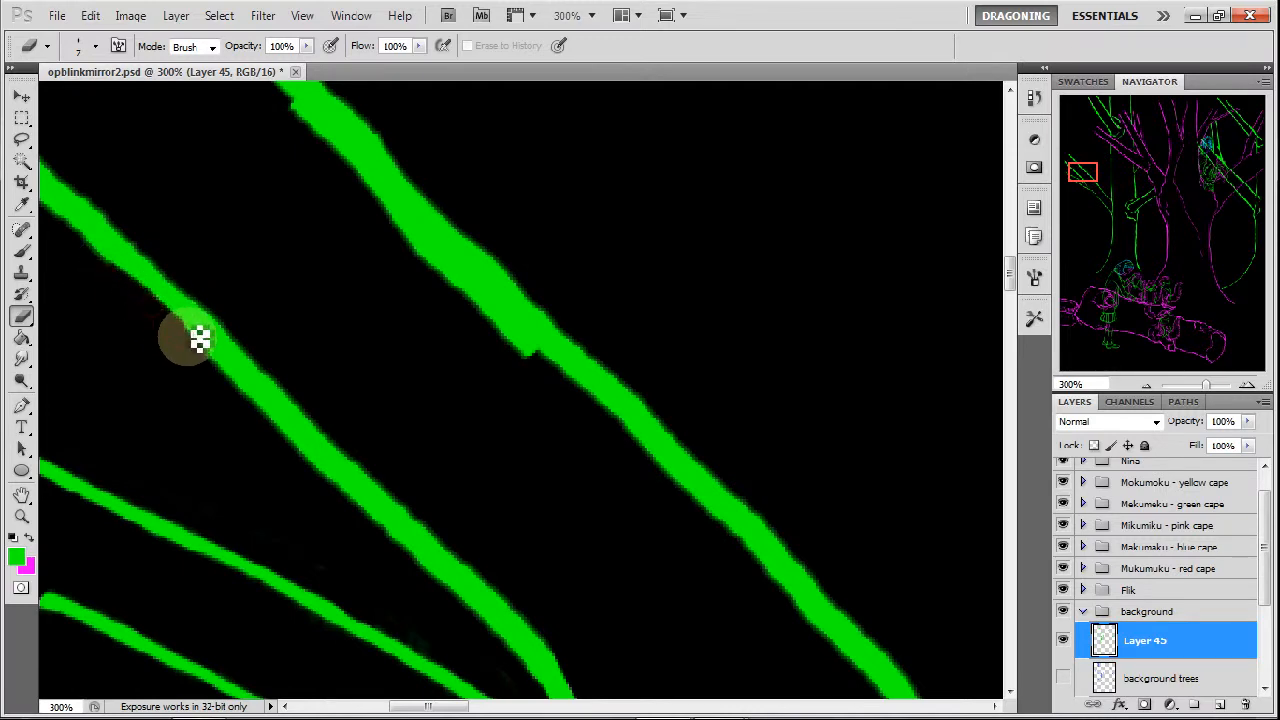
left_click_drag(234, 373, 366, 506)
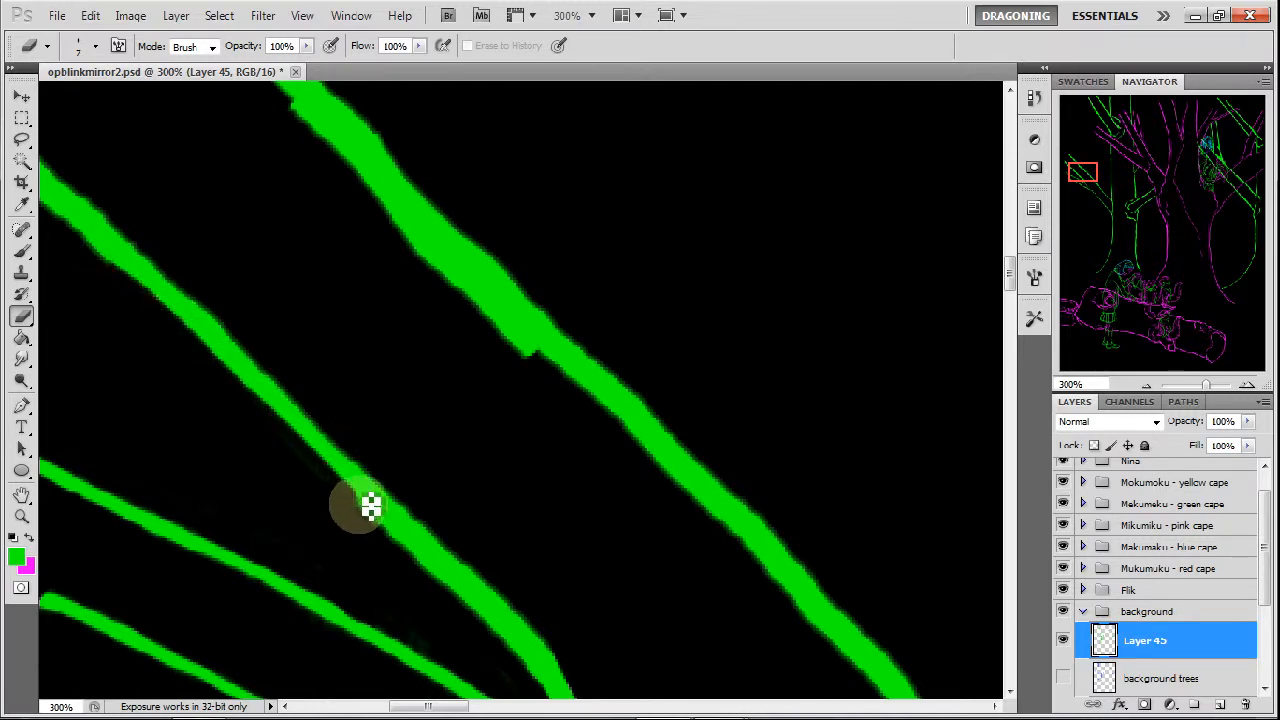
left_click_drag(271, 436, 367, 520)
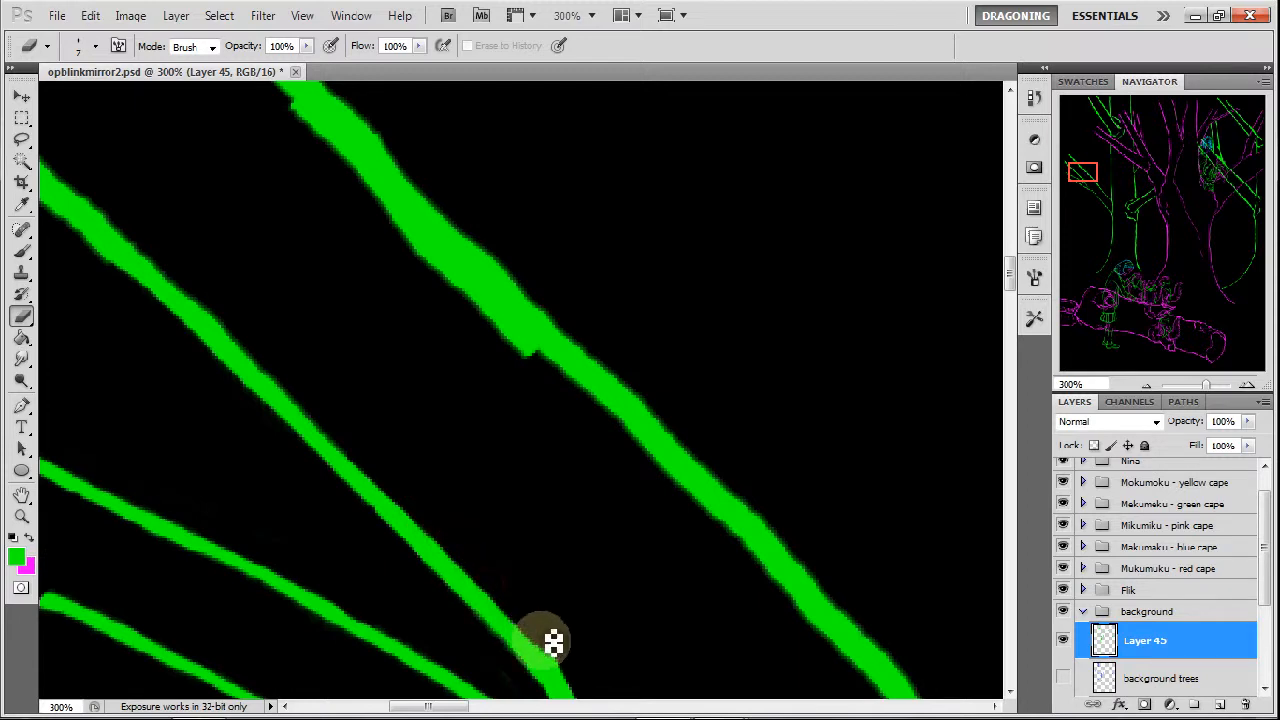
left_click_drag(1086, 171, 1090, 184)
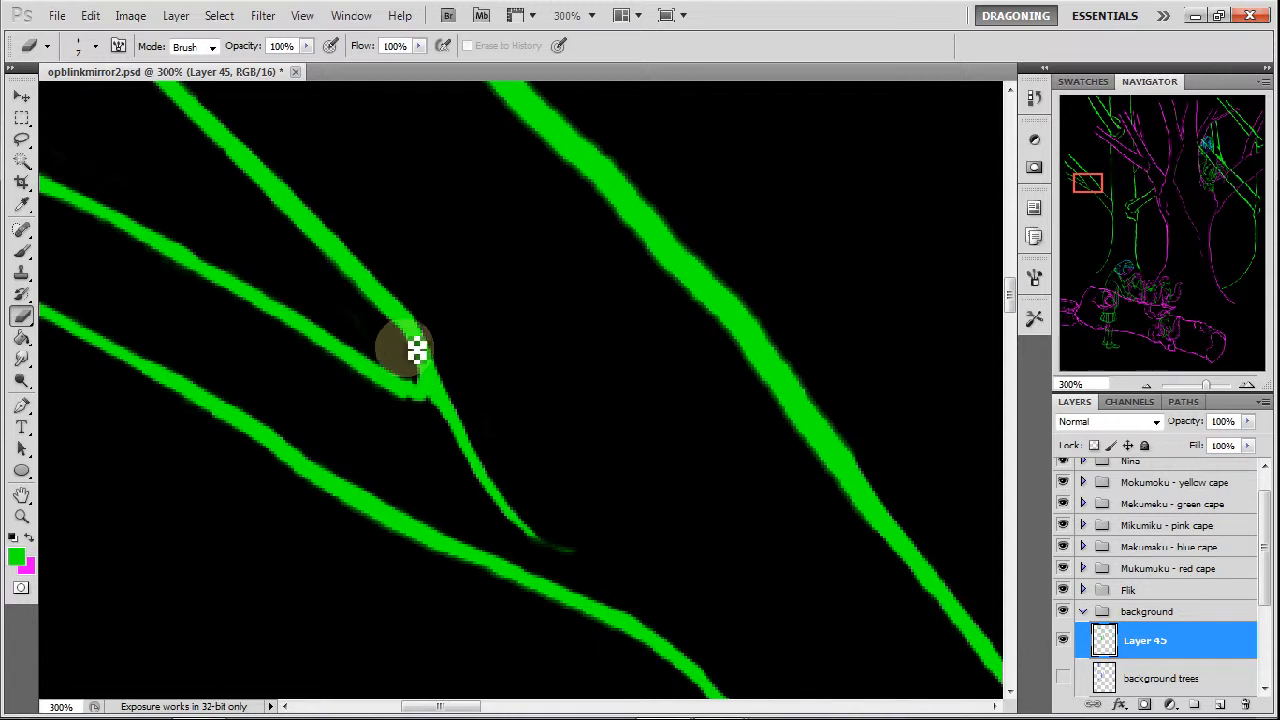
left_click_drag(1090, 183, 1078, 171)
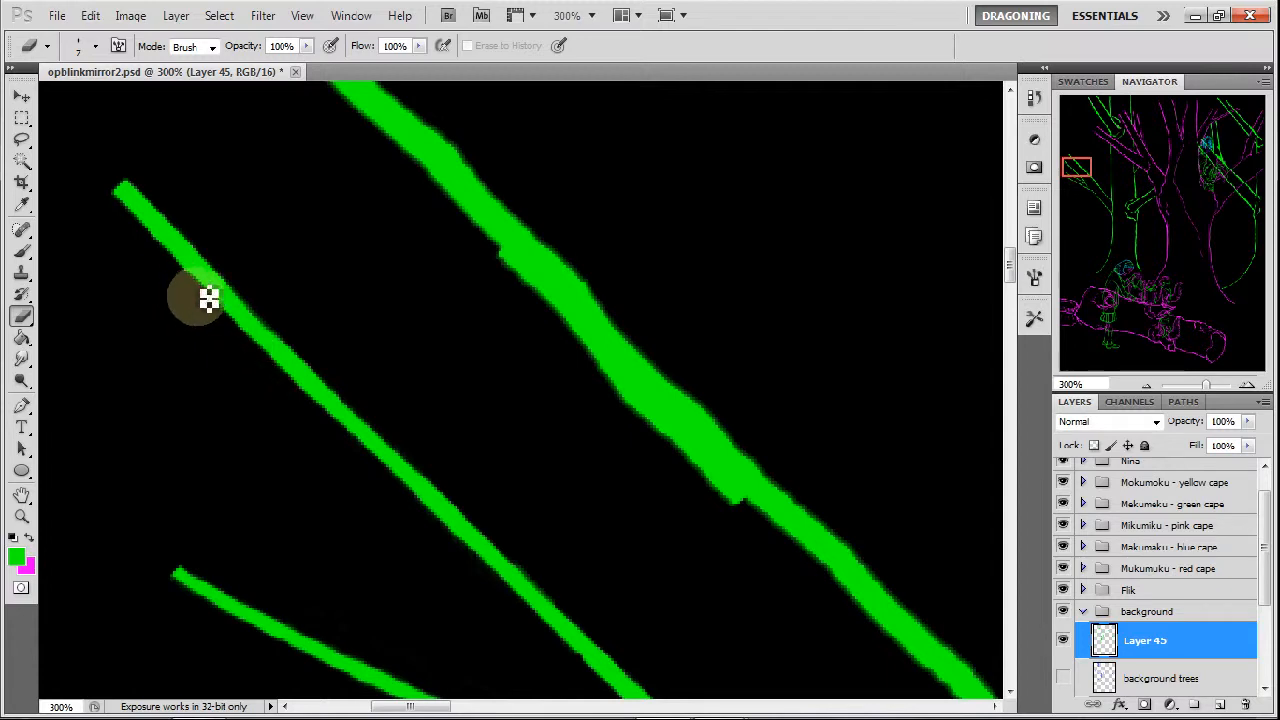
Thin the upper half of the long diagonal branch from its tip downward and erase the thick lumps along its edges.
left_click_drag(1084, 168, 1086, 162)
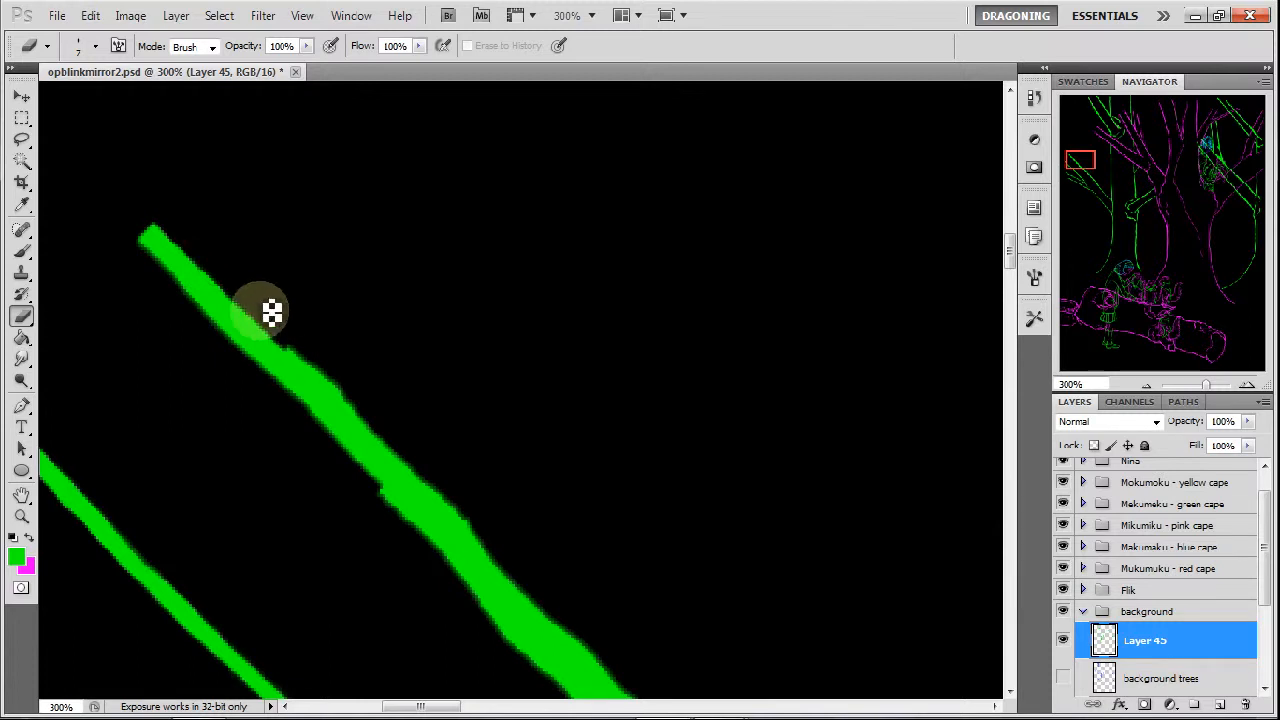
left_click_drag(268, 326, 362, 416)
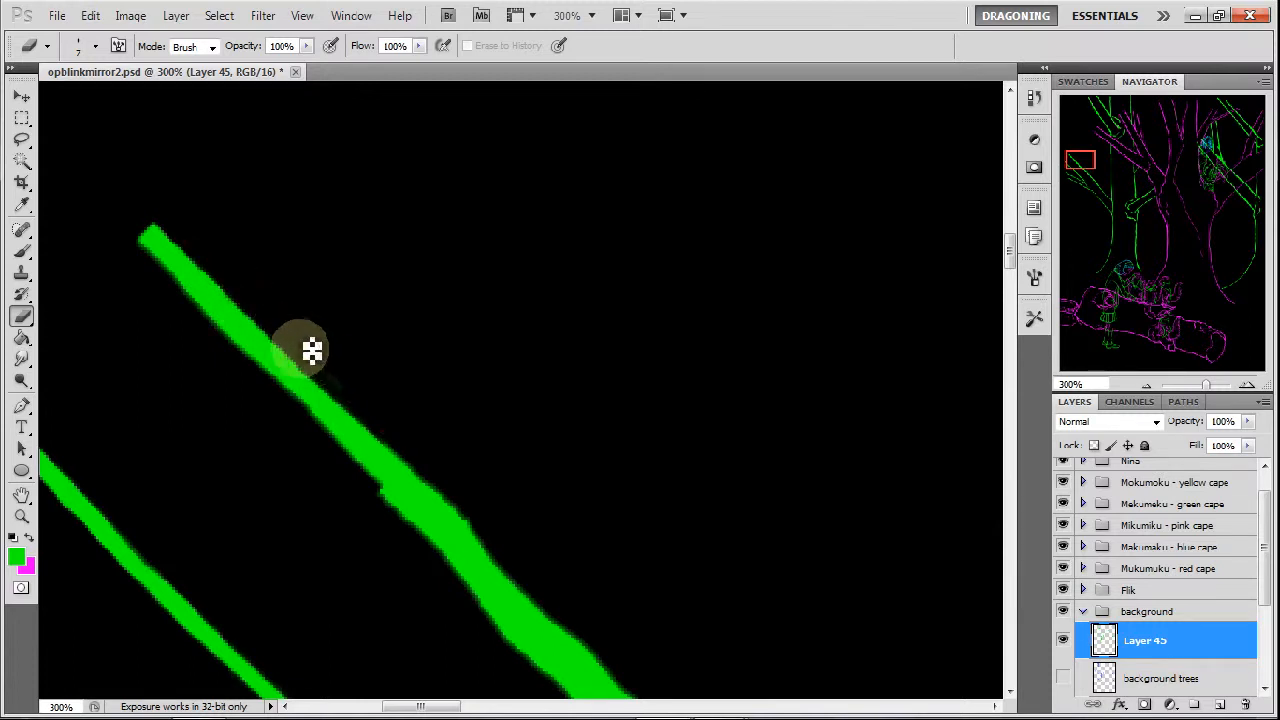
mouse_move(163, 273)
left_mouse_down()
mouse_move(207, 328)
mouse_move(156, 273)
mouse_move(387, 491)
mouse_move(371, 488)
mouse_move(423, 524)
mouse_move(399, 491)
mouse_move(464, 555)
mouse_move(417, 523)
mouse_move(451, 549)
mouse_move(476, 545)
mouse_move(413, 446)
mouse_move(454, 488)
mouse_move(412, 442)
mouse_move(378, 427)
mouse_move(500, 551)
mouse_move(472, 515)
mouse_move(490, 555)
mouse_move(404, 525)
mouse_move(469, 578)
mouse_move(456, 567)
mouse_move(504, 638)
mouse_move(468, 586)
mouse_move(540, 659)
mouse_move(482, 593)
mouse_move(522, 638)
mouse_move(510, 650)
mouse_move(494, 615)
mouse_move(537, 643)
left_mouse_up()
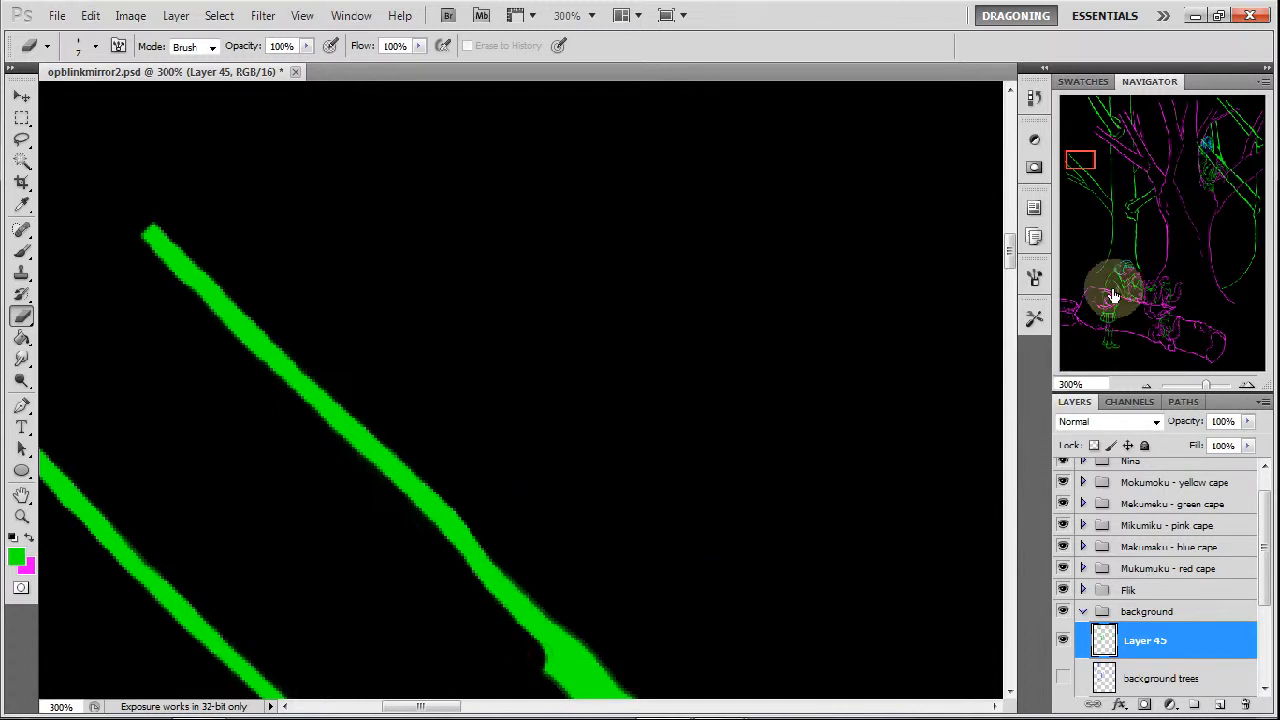
left_click_drag(1092, 161, 1102, 168)
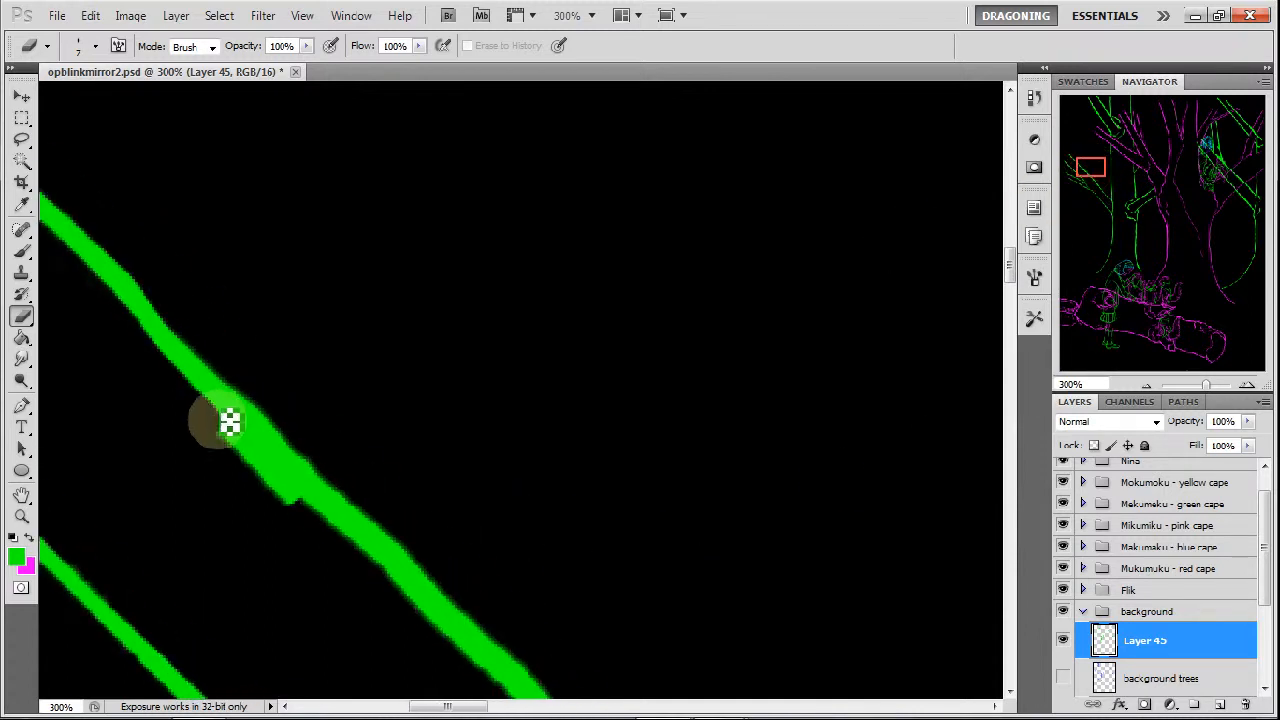
mouse_move(218, 416)
left_mouse_down()
mouse_move(265, 484)
mouse_move(207, 418)
mouse_move(328, 523)
left_mouse_up()
left_click_drag(283, 471, 320, 502)
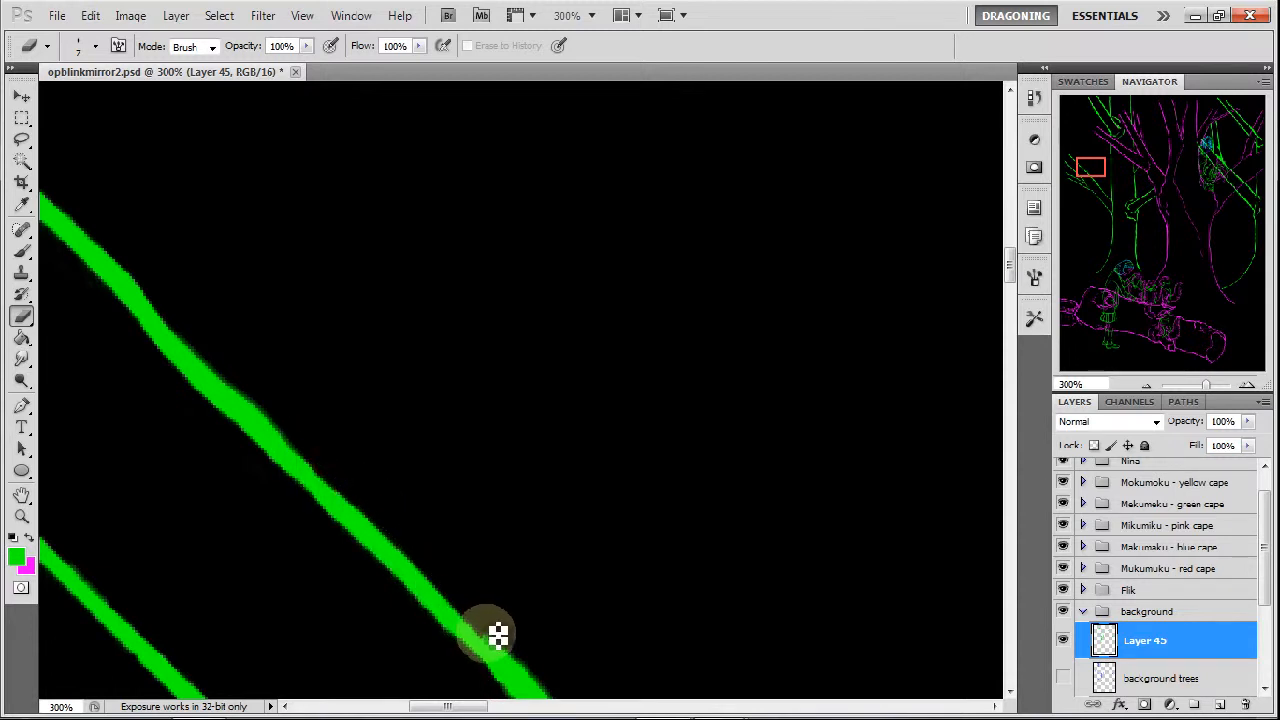
Slim the lower half of the long diagonal branch down to a fine point where it meets the vertical trunk line.
mouse_move(1100, 171)
left_mouse_down()
mouse_move(1108, 186)
mouse_move(1080, 200)
left_mouse_up()
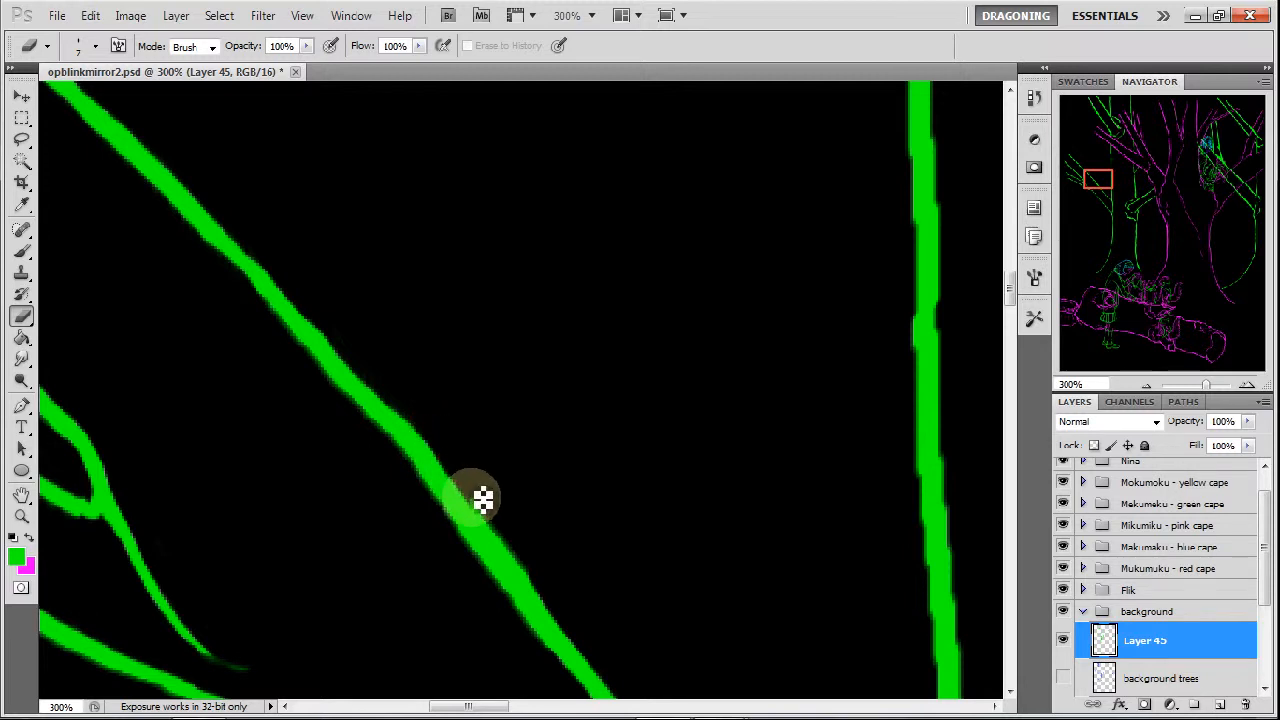
left_click_drag(507, 532, 492, 510)
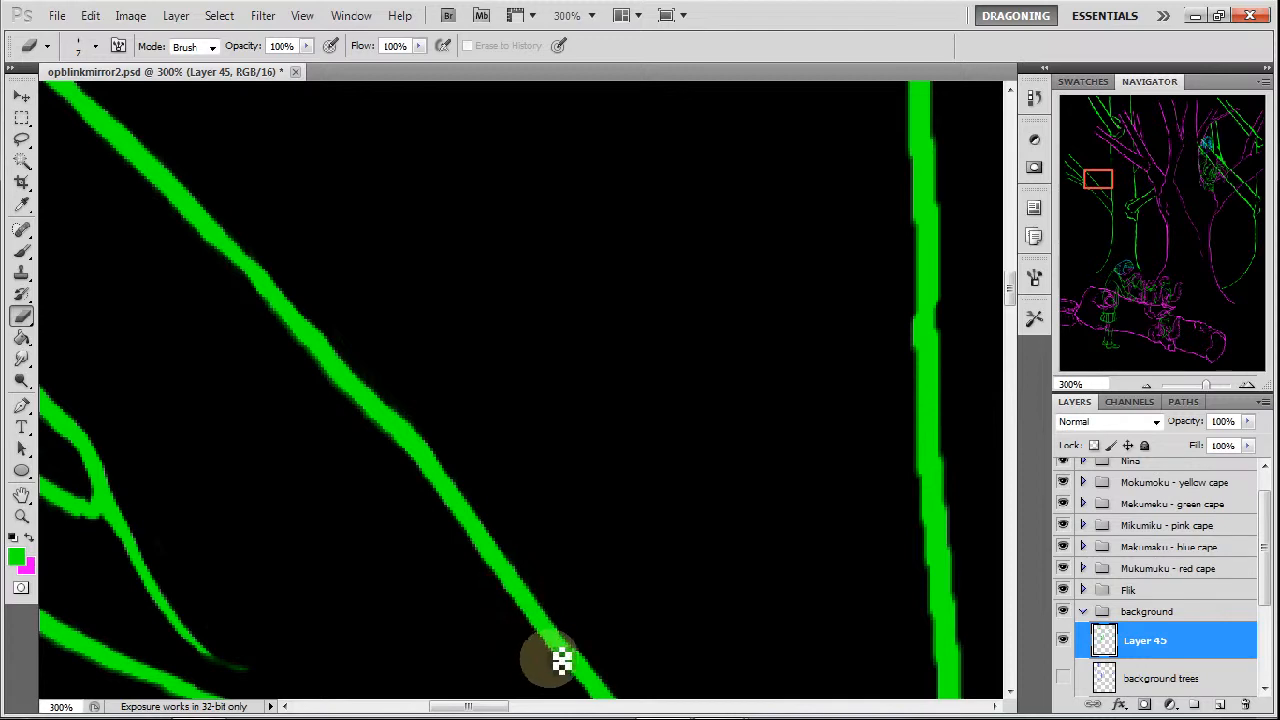
left_click(1104, 193)
mouse_move(1104, 193)
left_mouse_down()
mouse_move(1119, 207)
mouse_move(1116, 196)
left_mouse_up()
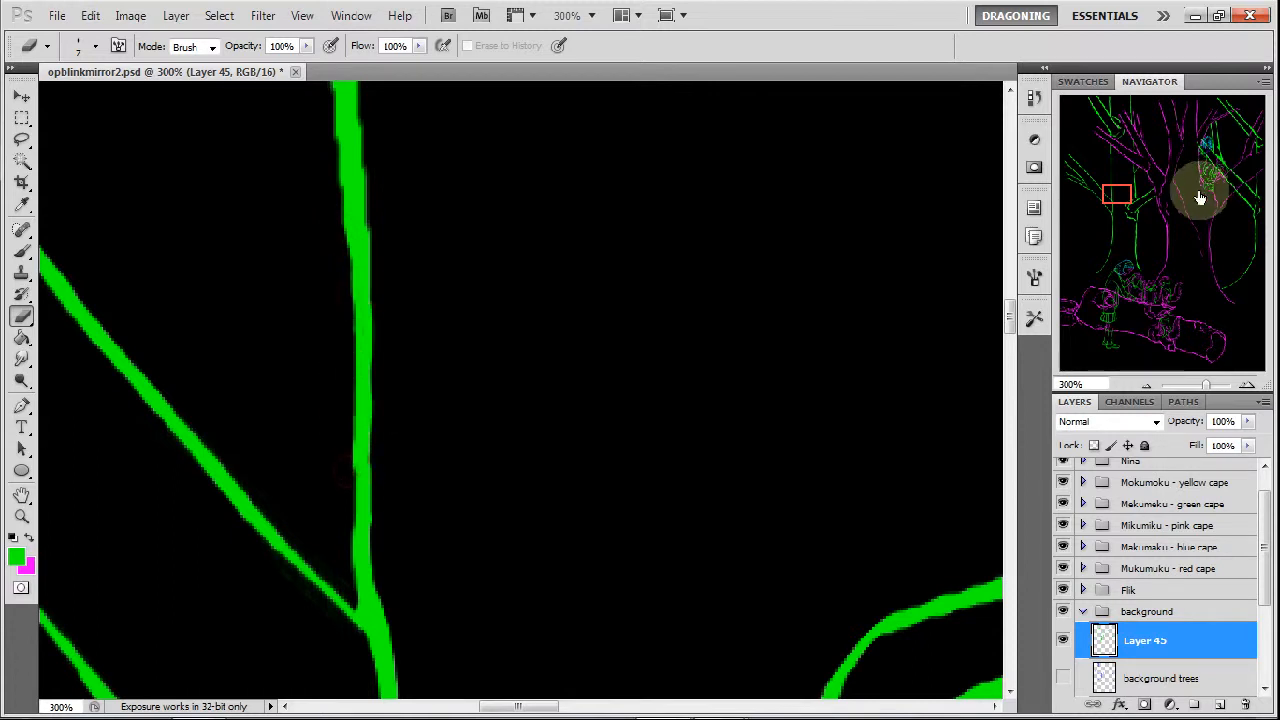
Smooth the vertical trunk line above the branch junction and even out its notched edges.
left_click_drag(1126, 193, 1122, 182)
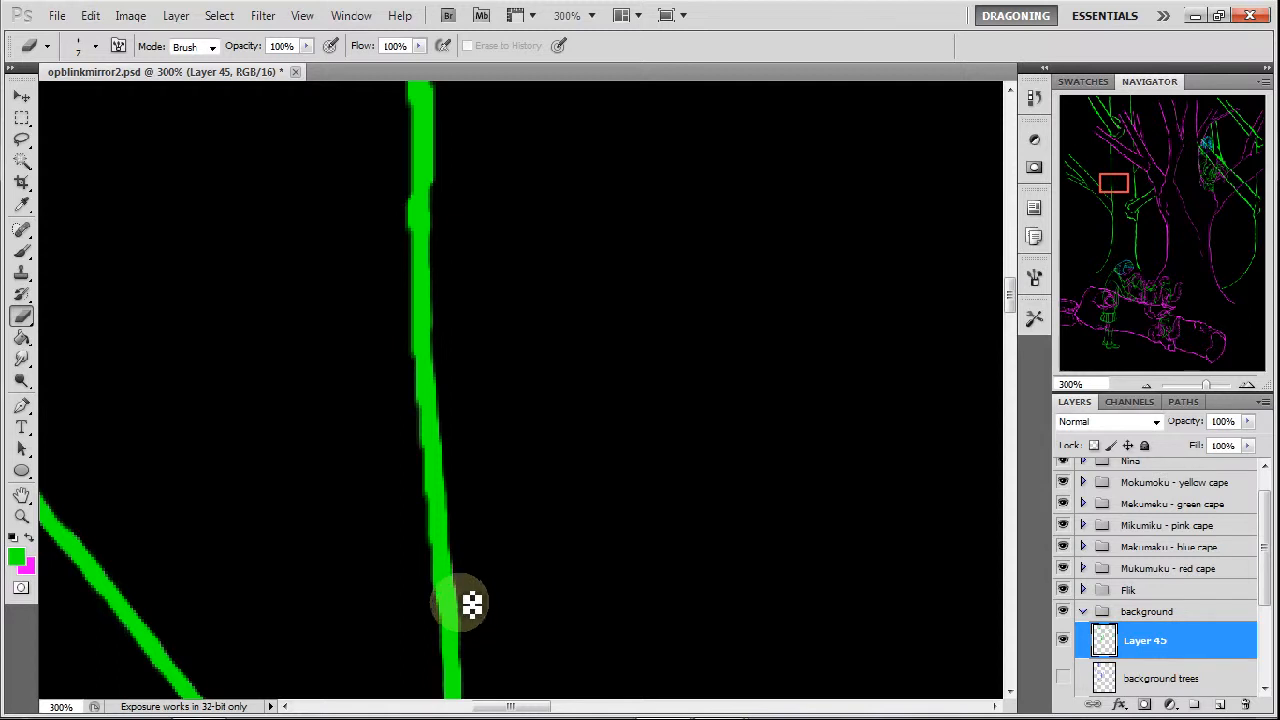
left_click_drag(1120, 189, 1123, 174)
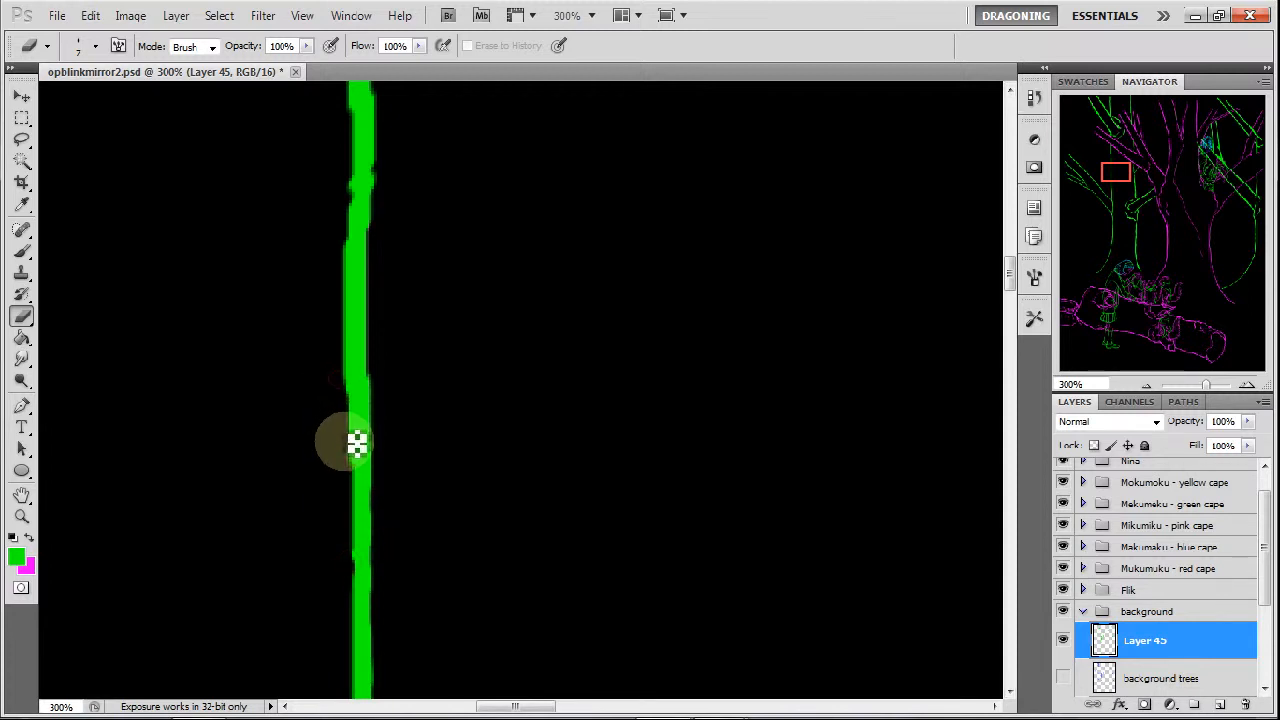
left_click_drag(372, 386, 370, 286)
left_click_drag(386, 240, 386, 196)
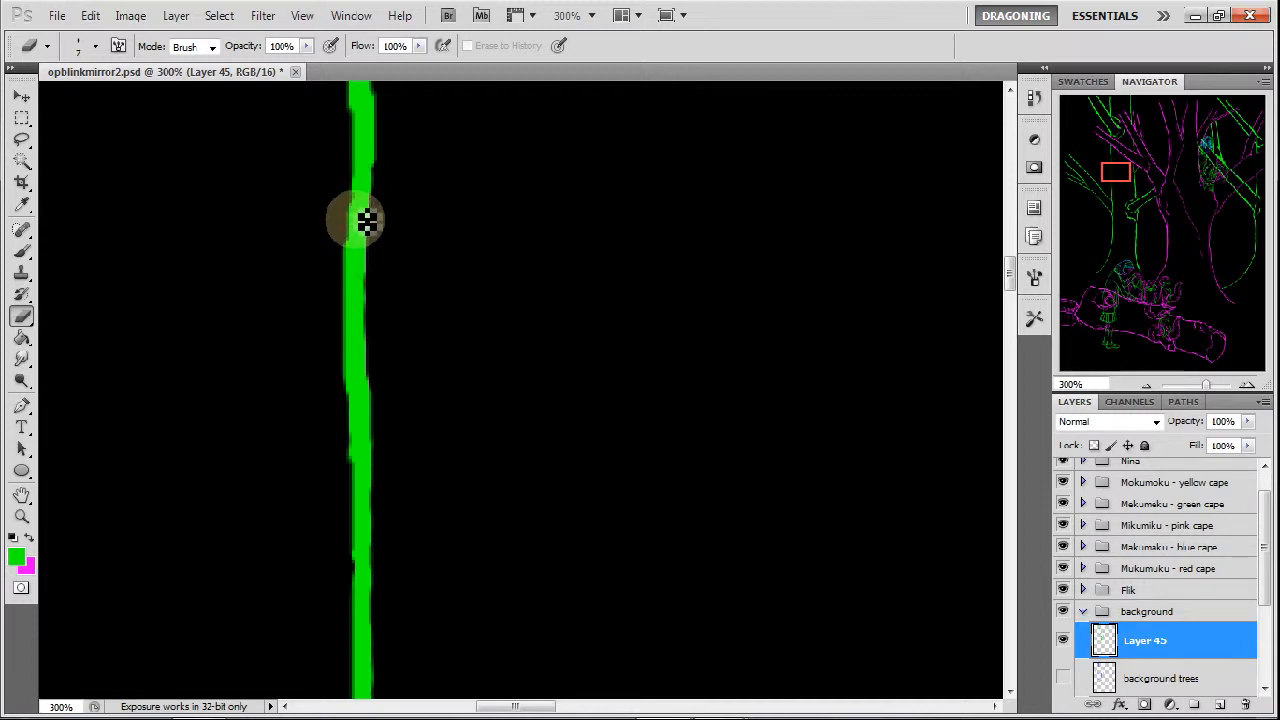
Erase the bump on the right side of the vertical trunk line and thin the line above and below it.
left_click_drag(1117, 165, 1093, 168)
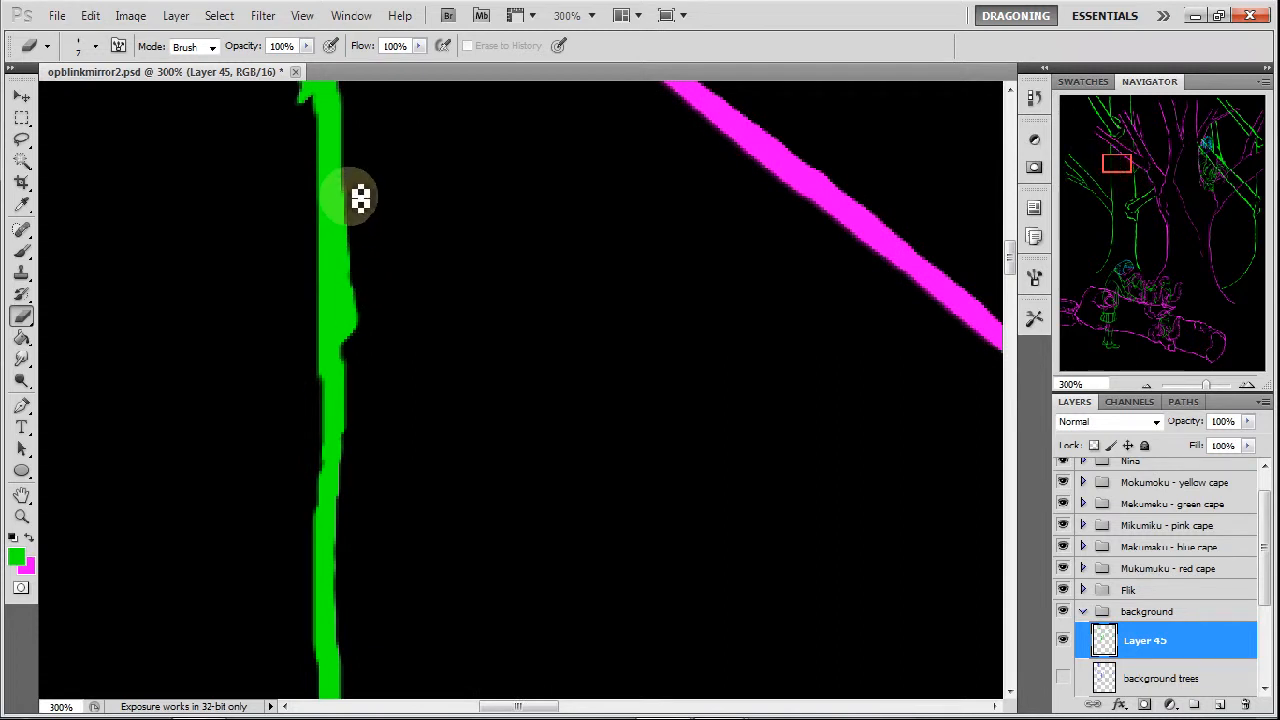
left_click_drag(360, 206, 357, 314)
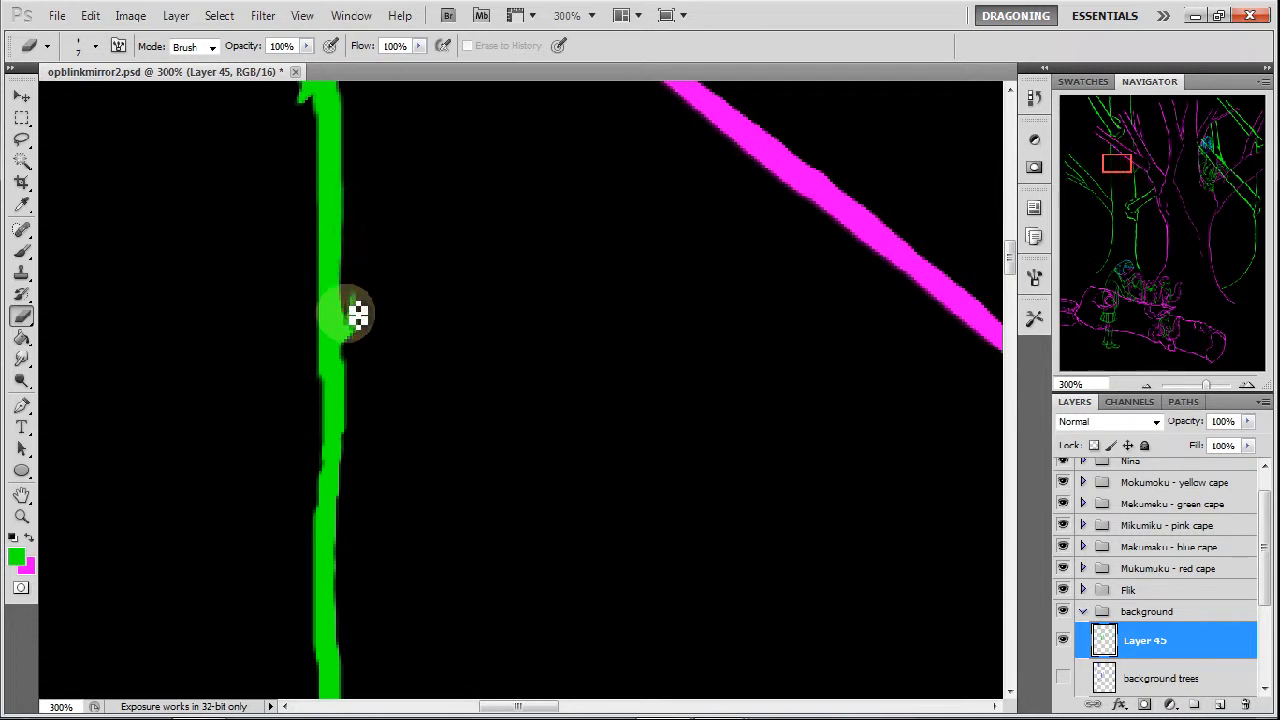
mouse_move(351, 366)
left_mouse_down()
mouse_move(340, 206)
mouse_move(353, 244)
left_mouse_up()
left_click_drag(357, 168, 355, 150)
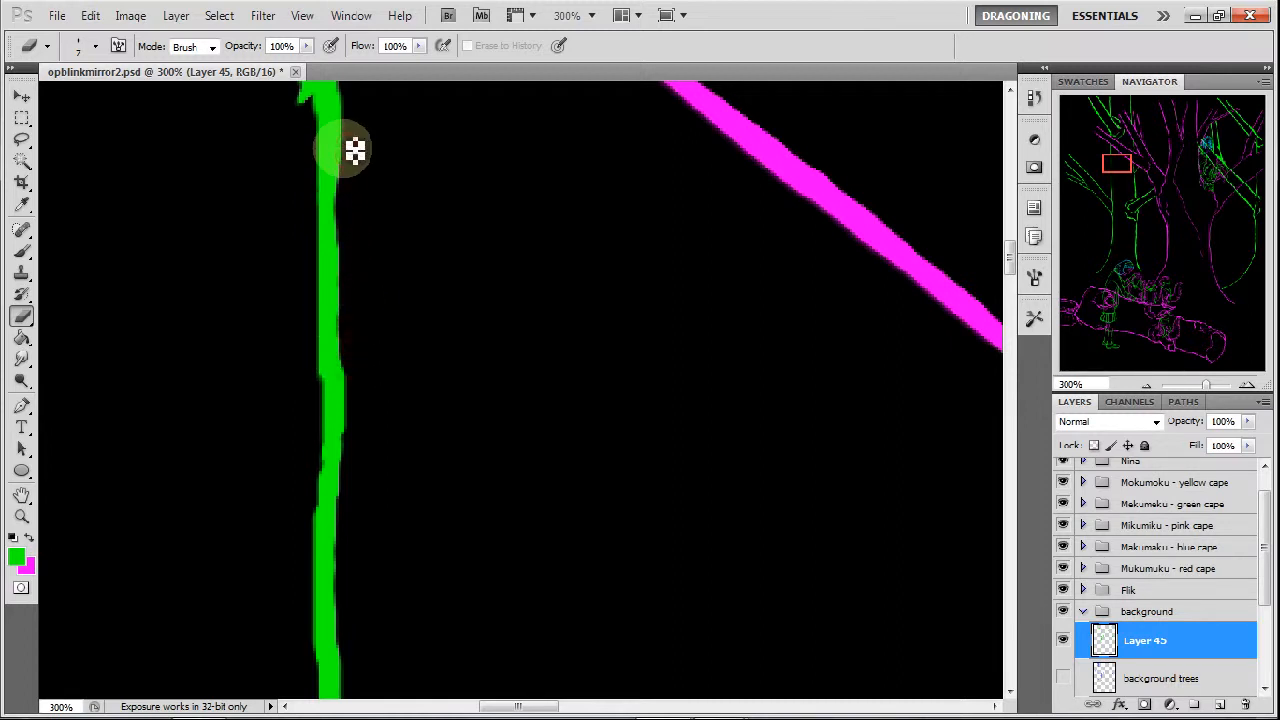
mouse_move(344, 267)
left_mouse_down()
mouse_move(339, 226)
mouse_move(341, 251)
left_mouse_up()
mouse_move(342, 306)
left_mouse_down()
mouse_move(341, 273)
mouse_move(363, 457)
left_mouse_up()
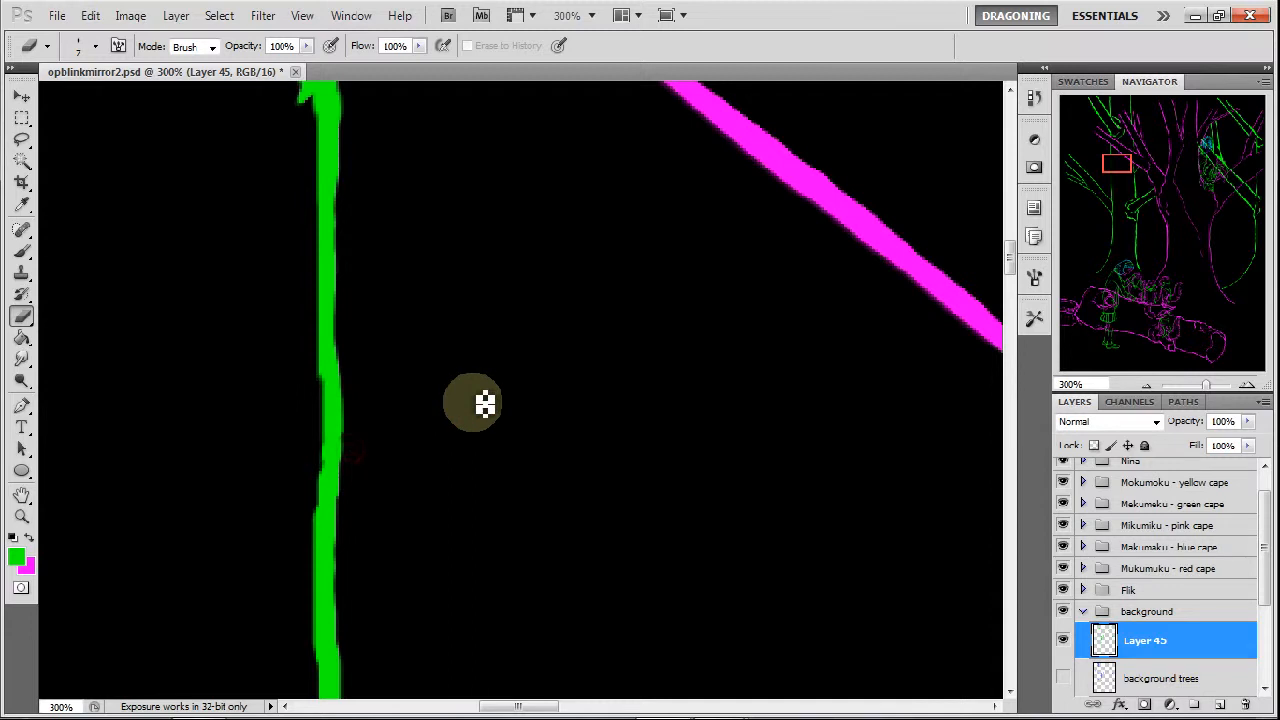
Smooth the left edge of the trunk line's bend just below the magenta branch.
left_click_drag(1118, 167, 1118, 156)
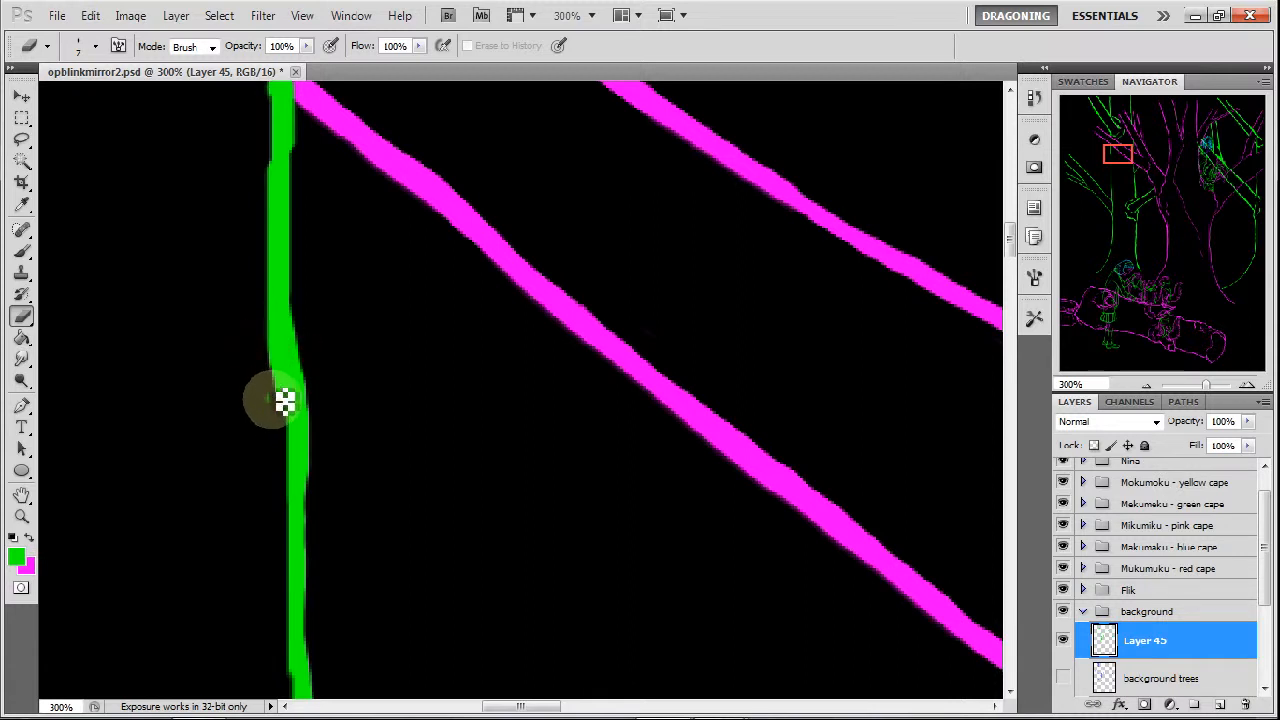
left_click_drag(283, 401, 264, 321)
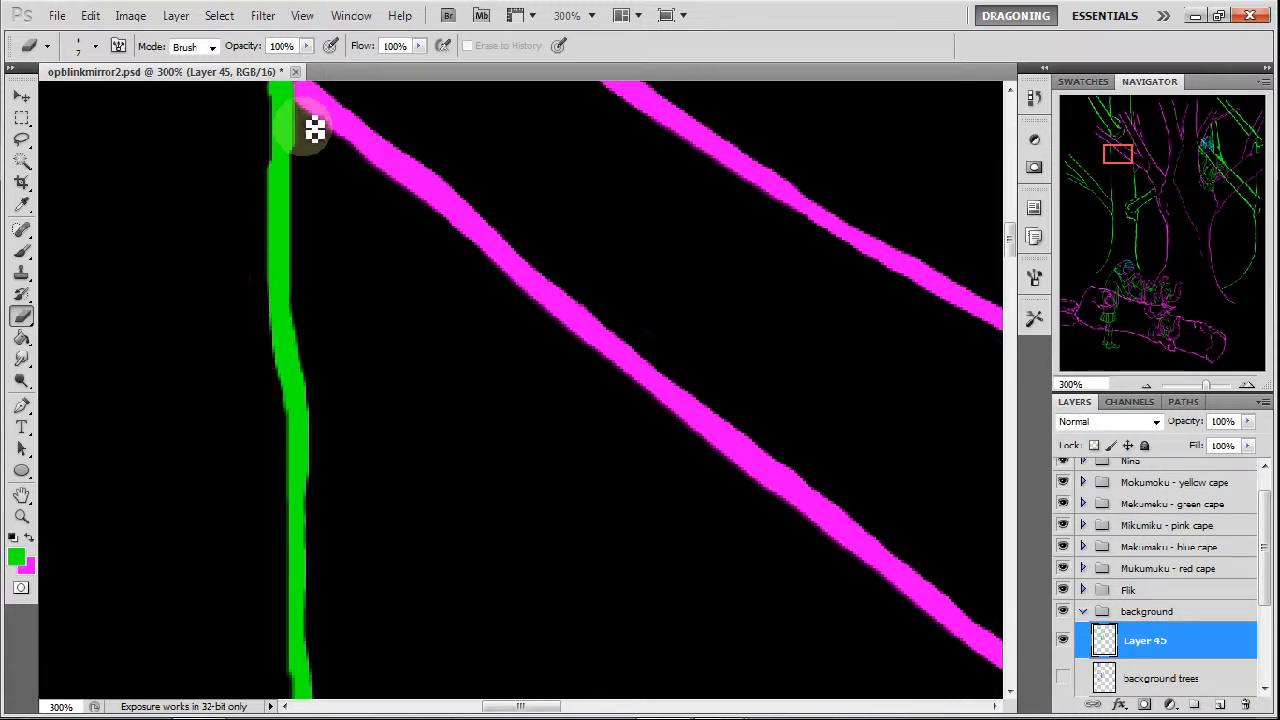
left_click_drag(1114, 143, 1091, 167)
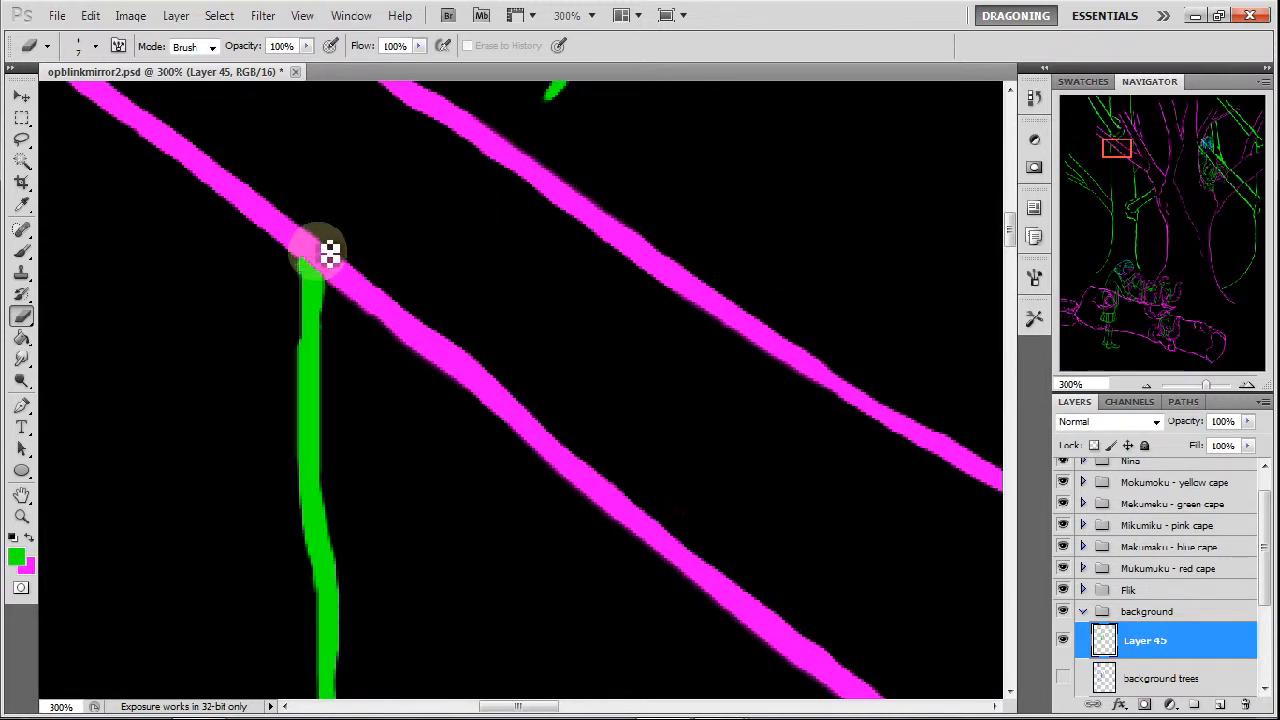
Slim both prongs of the fork above the magenta branch and erase the right prong's blunt end to a fine taper.
left_click_drag(1090, 183, 1112, 133)
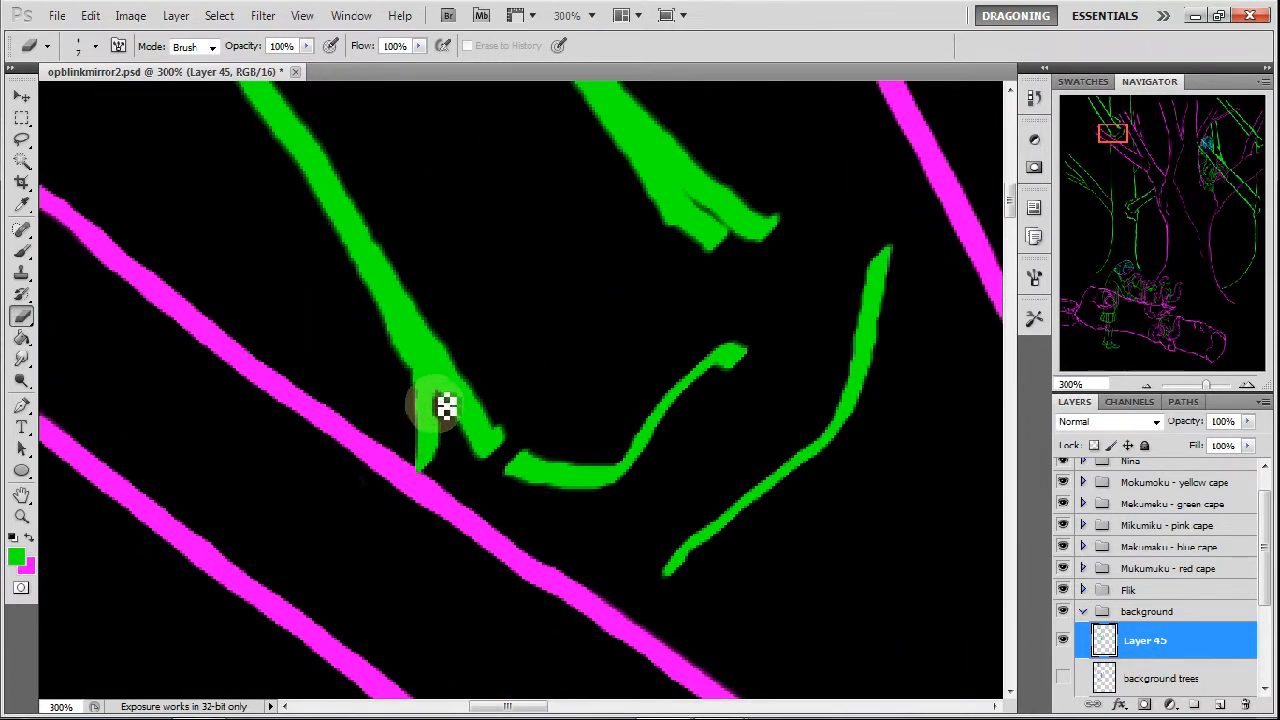
left_click_drag(436, 400, 474, 460)
left_click_drag(455, 341, 507, 434)
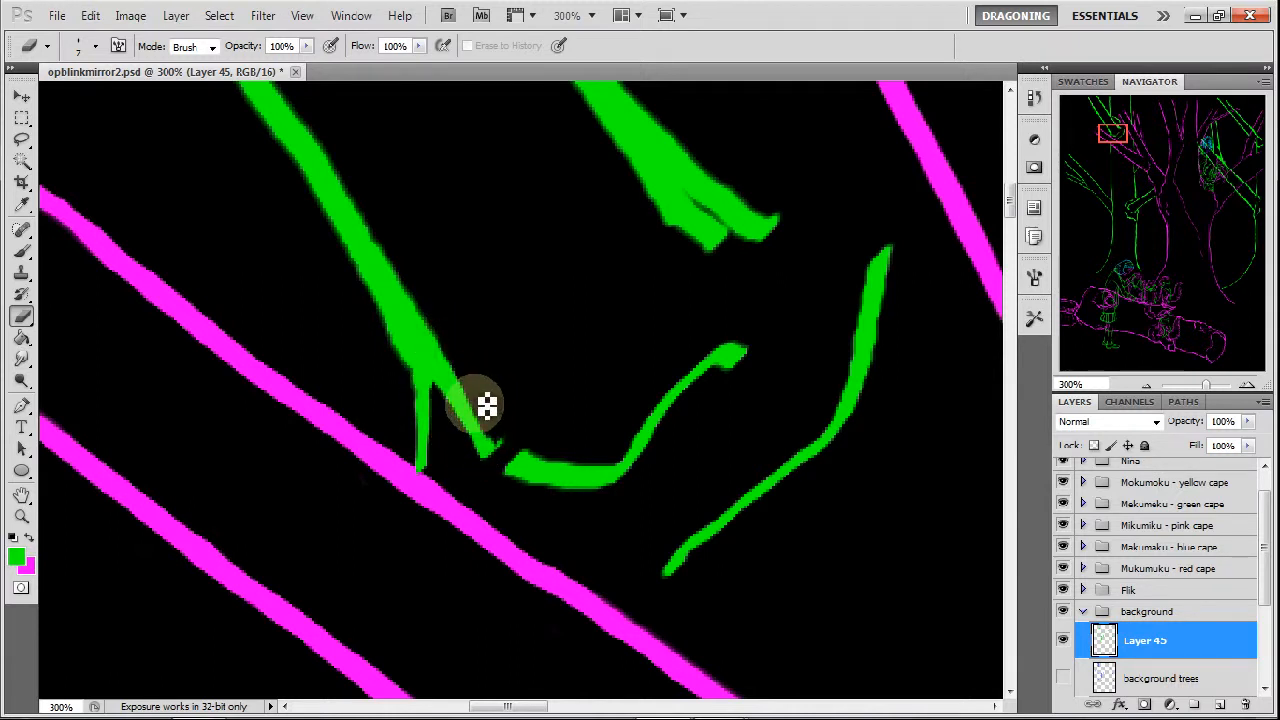
mouse_move(452, 353)
left_mouse_down()
mouse_move(512, 440)
mouse_move(490, 390)
left_mouse_up()
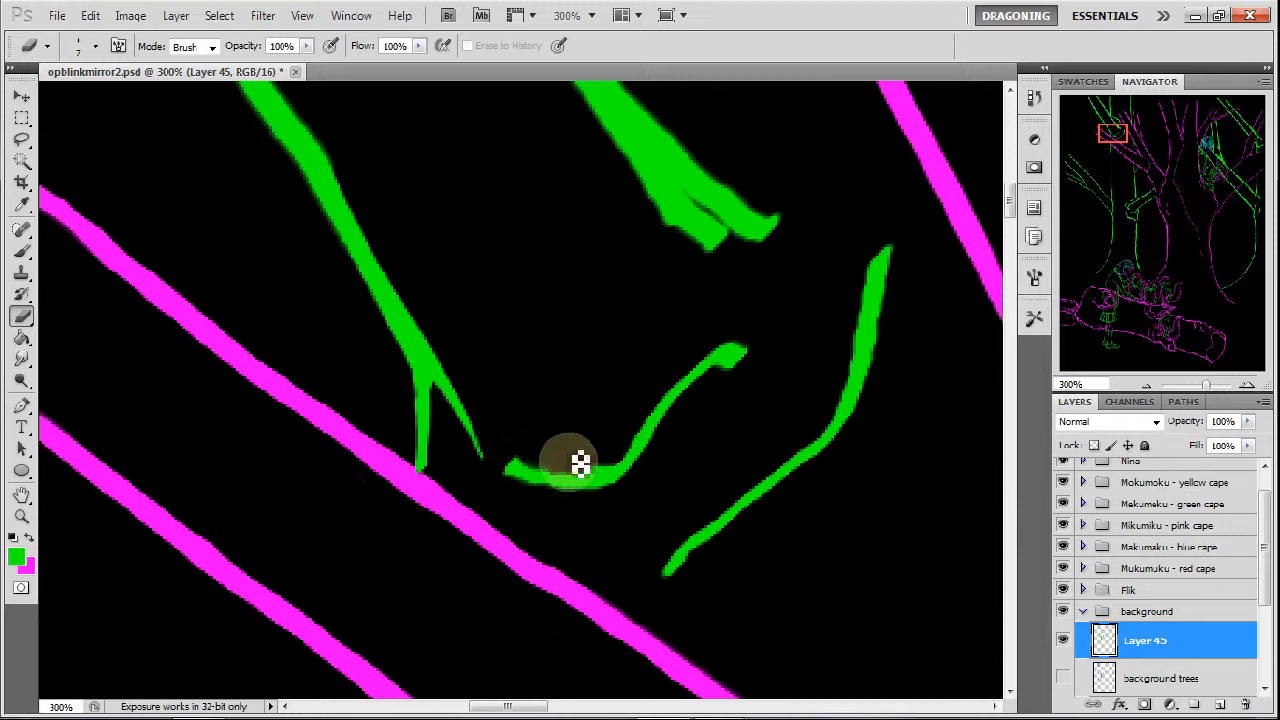
Thin the S-shaped curve beside the fork and the longer curve to its right, tapering the longer curve's lower end.
mouse_move(580, 466)
left_mouse_down()
mouse_move(627, 448)
mouse_move(636, 413)
mouse_move(604, 456)
mouse_move(640, 430)
mouse_move(689, 350)
mouse_move(647, 401)
mouse_move(710, 338)
mouse_move(737, 380)
mouse_move(739, 369)
mouse_move(698, 400)
mouse_move(738, 370)
left_mouse_up()
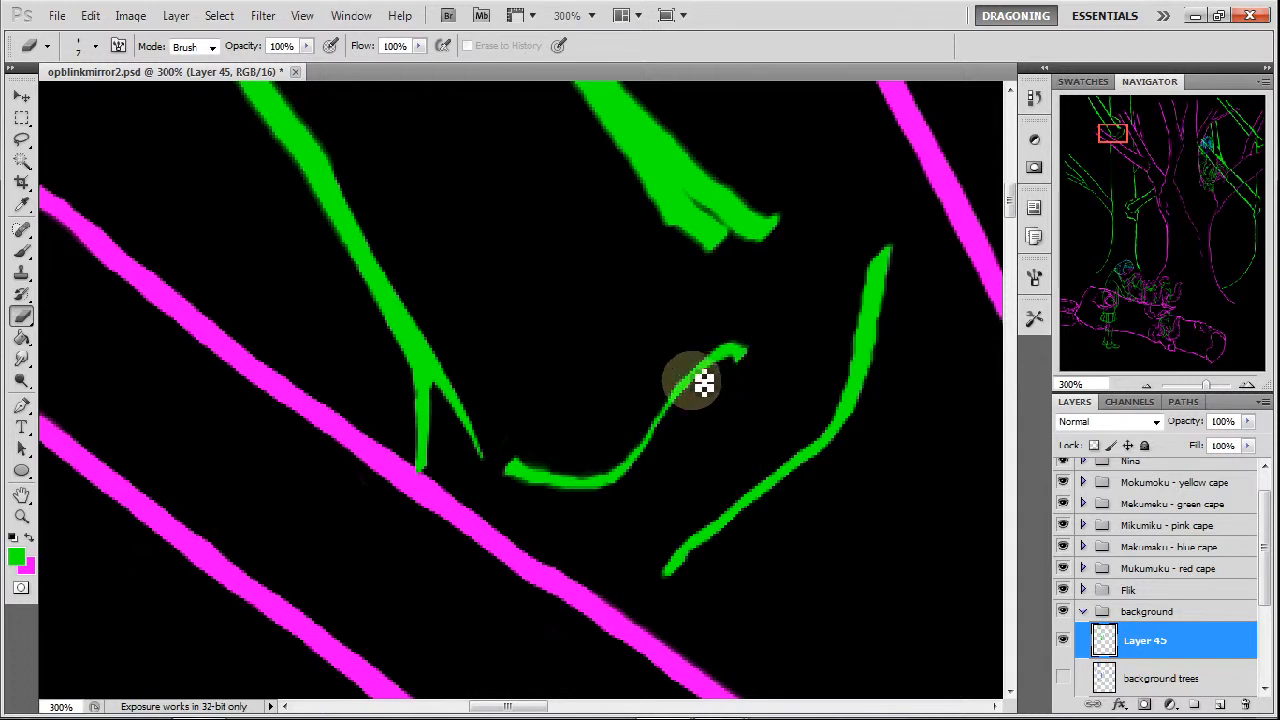
left_click_drag(671, 384, 734, 328)
mouse_move(770, 465)
left_mouse_down()
mouse_move(684, 521)
mouse_move(655, 581)
mouse_move(694, 516)
mouse_move(663, 571)
mouse_move(716, 506)
mouse_move(662, 565)
mouse_move(699, 564)
mouse_move(686, 567)
mouse_move(763, 499)
left_mouse_up()
mouse_move(713, 538)
left_mouse_down()
mouse_move(840, 454)
mouse_move(895, 249)
mouse_move(877, 249)
left_mouse_up()
left_click_drag(869, 297, 859, 366)
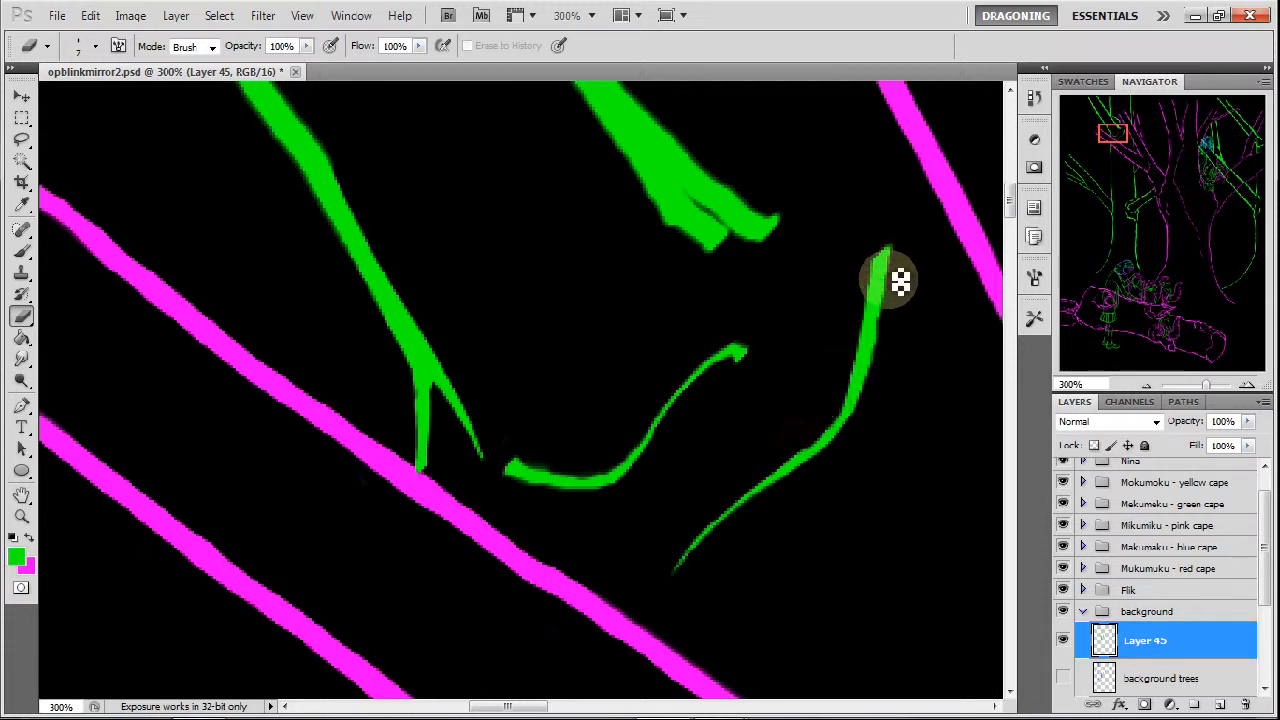
mouse_move(900, 282)
left_mouse_down()
mouse_move(886, 383)
mouse_move(866, 416)
mouse_move(820, 437)
mouse_move(840, 415)
mouse_move(760, 477)
mouse_move(797, 451)
mouse_move(777, 462)
left_mouse_up()
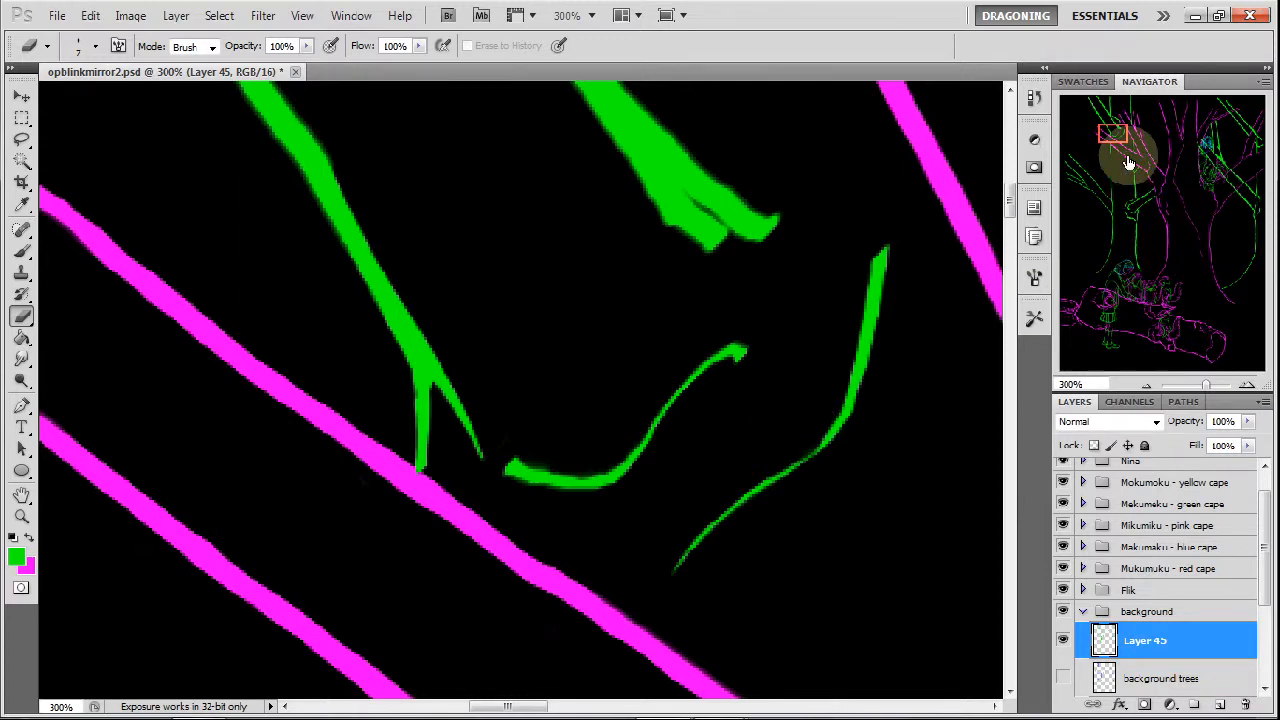
Erase the extra lower prong at the end of the middle diagonal branch and slim its hooked tip.
left_click_drag(1112, 135, 1114, 129)
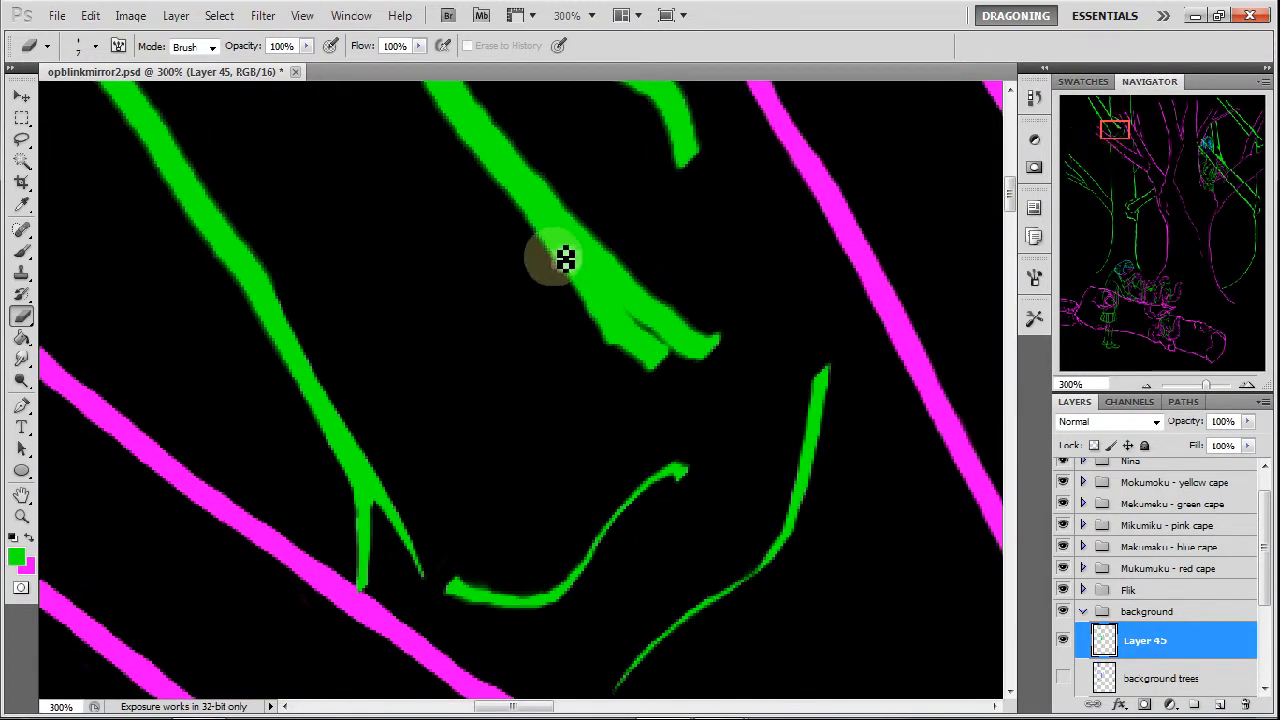
mouse_move(542, 249)
left_mouse_down()
mouse_move(519, 218)
mouse_move(619, 318)
mouse_move(582, 281)
mouse_move(714, 373)
mouse_move(568, 298)
mouse_move(623, 330)
mouse_move(585, 291)
mouse_move(647, 343)
mouse_move(587, 323)
mouse_move(661, 362)
left_mouse_up()
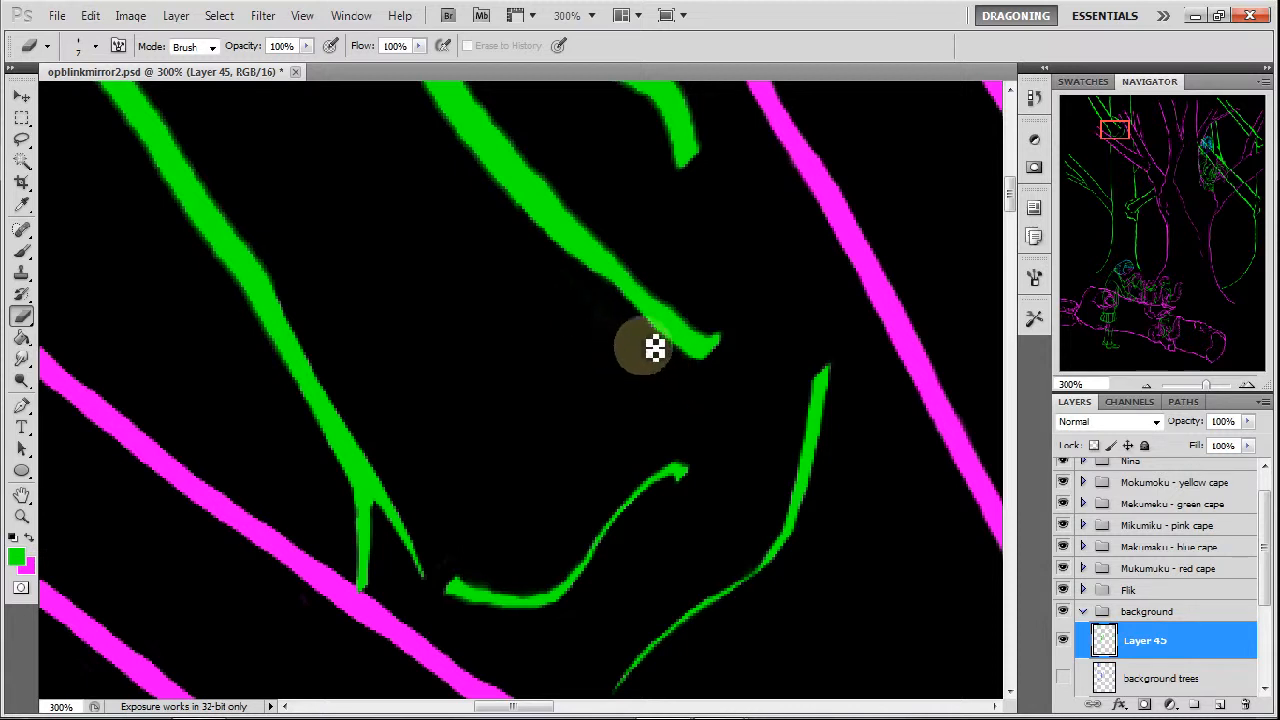
left_click_drag(623, 243, 708, 320)
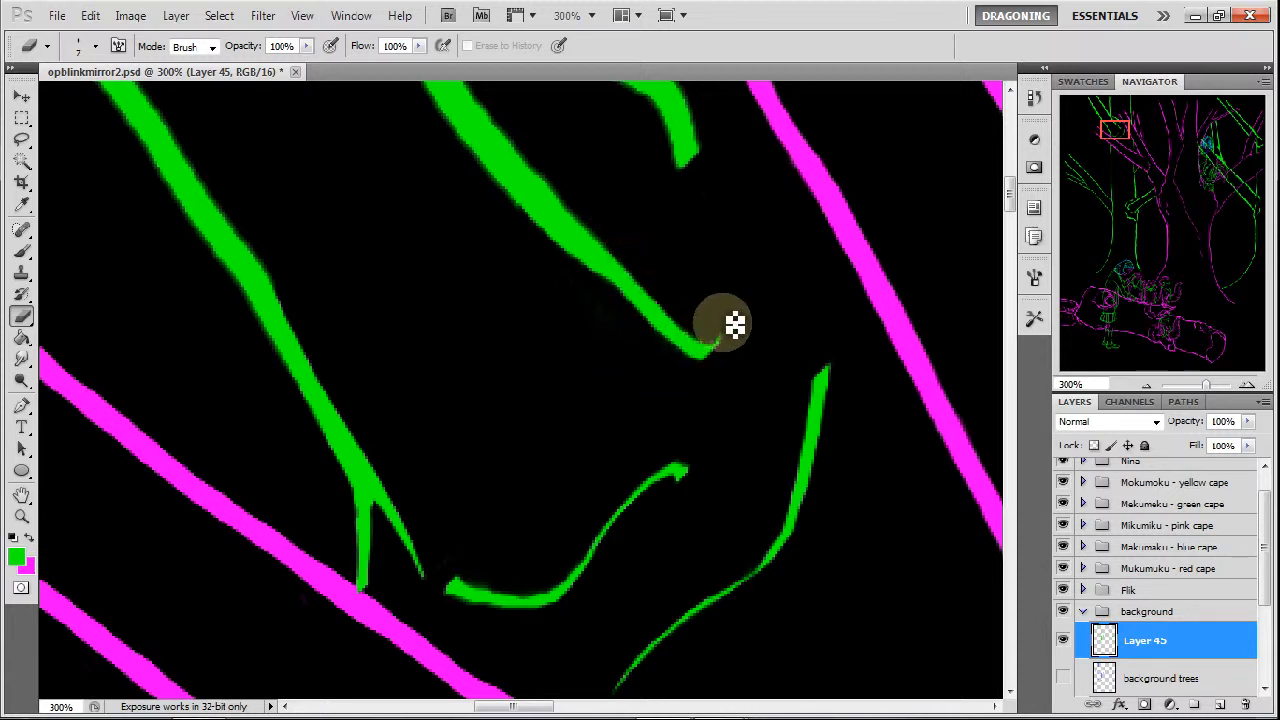
Thin and straighten both edges of the left diagonal branch above the fork.
left_click_drag(1105, 131, 1101, 127)
mouse_move(294, 298)
left_mouse_down()
mouse_move(345, 389)
mouse_move(167, 127)
mouse_move(217, 176)
left_mouse_up()
mouse_move(180, 132)
left_mouse_down()
mouse_move(236, 201)
mouse_move(244, 218)
mouse_move(232, 218)
left_mouse_up()
mouse_move(192, 158)
left_mouse_down()
mouse_move(240, 230)
mouse_move(249, 220)
mouse_move(329, 355)
left_mouse_up()
left_click_drag(297, 301, 356, 398)
left_click_drag(327, 351, 371, 426)
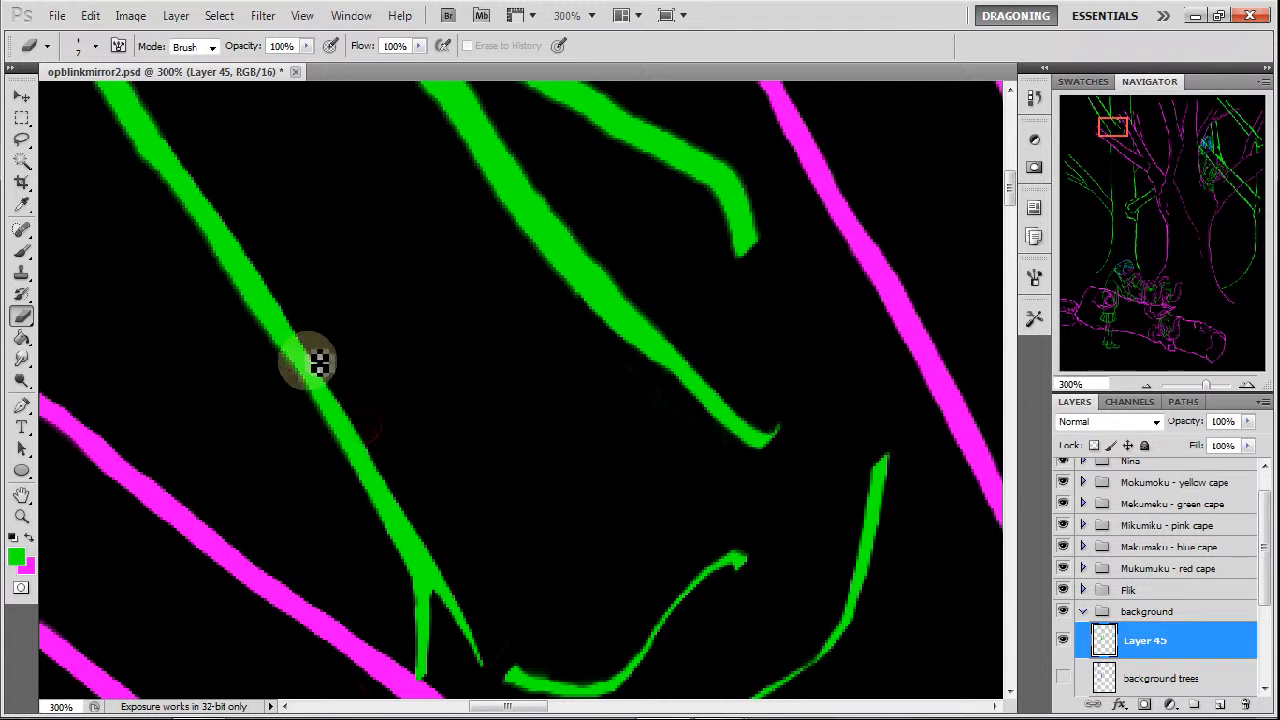
mouse_move(206, 244)
left_mouse_down()
mouse_move(232, 285)
mouse_move(200, 240)
mouse_move(284, 347)
left_mouse_up()
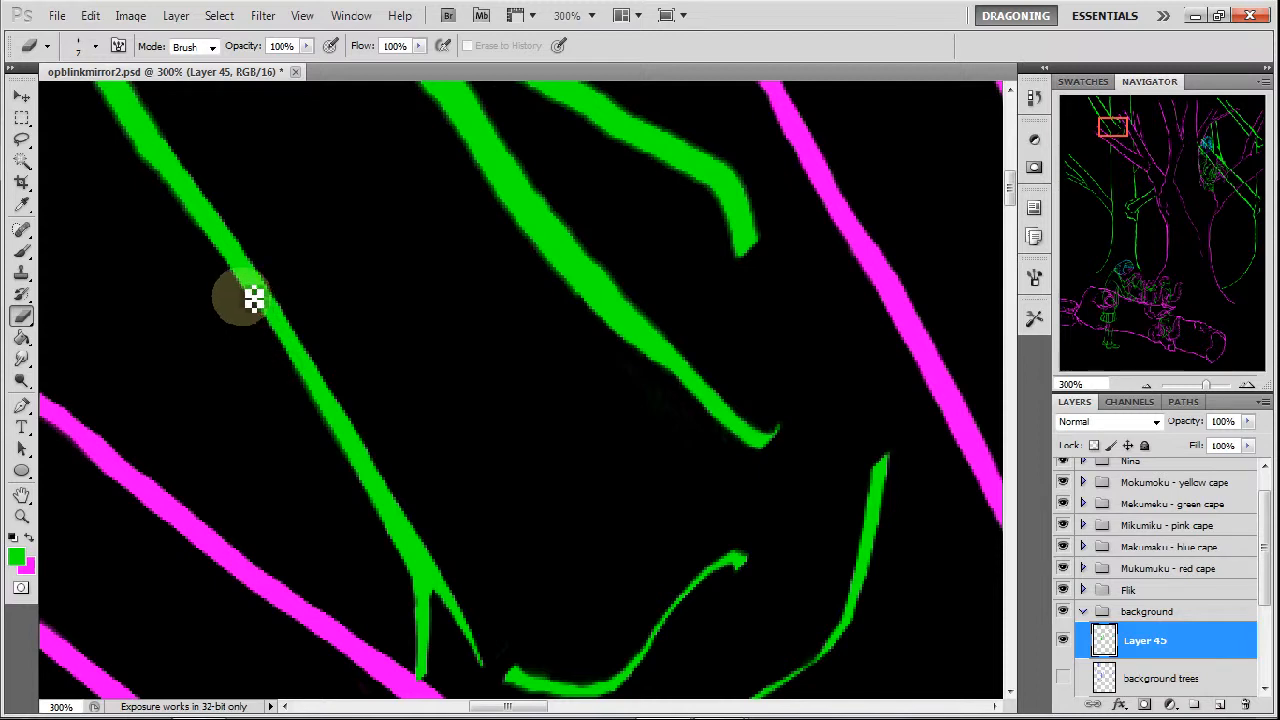
mouse_move(207, 242)
left_mouse_down()
mouse_move(177, 216)
mouse_move(221, 253)
left_mouse_up()
mouse_move(173, 186)
left_mouse_down()
mouse_move(183, 220)
mouse_move(122, 135)
mouse_move(198, 227)
left_mouse_up()
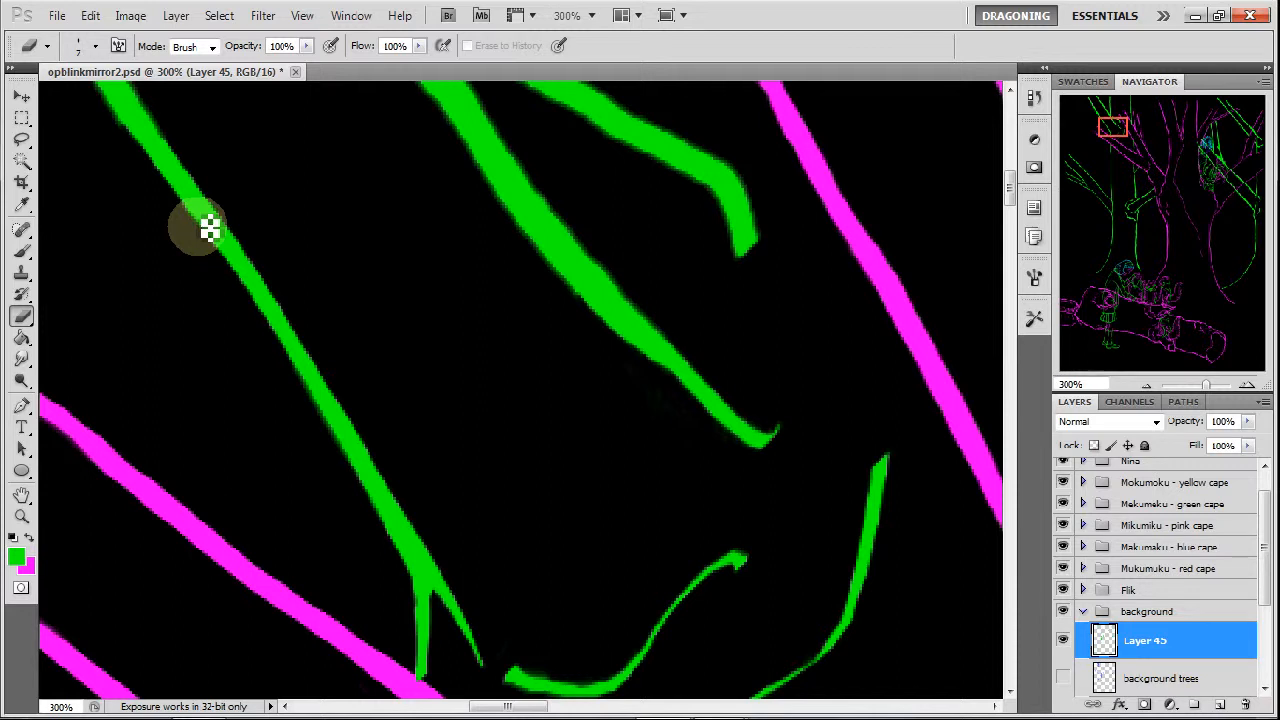
Thin both edges of the middle diagonal branch from its thick upper part down toward the hooked tip.
mouse_move(494, 202)
left_mouse_down()
mouse_move(503, 213)
mouse_move(481, 188)
mouse_move(513, 229)
left_mouse_up()
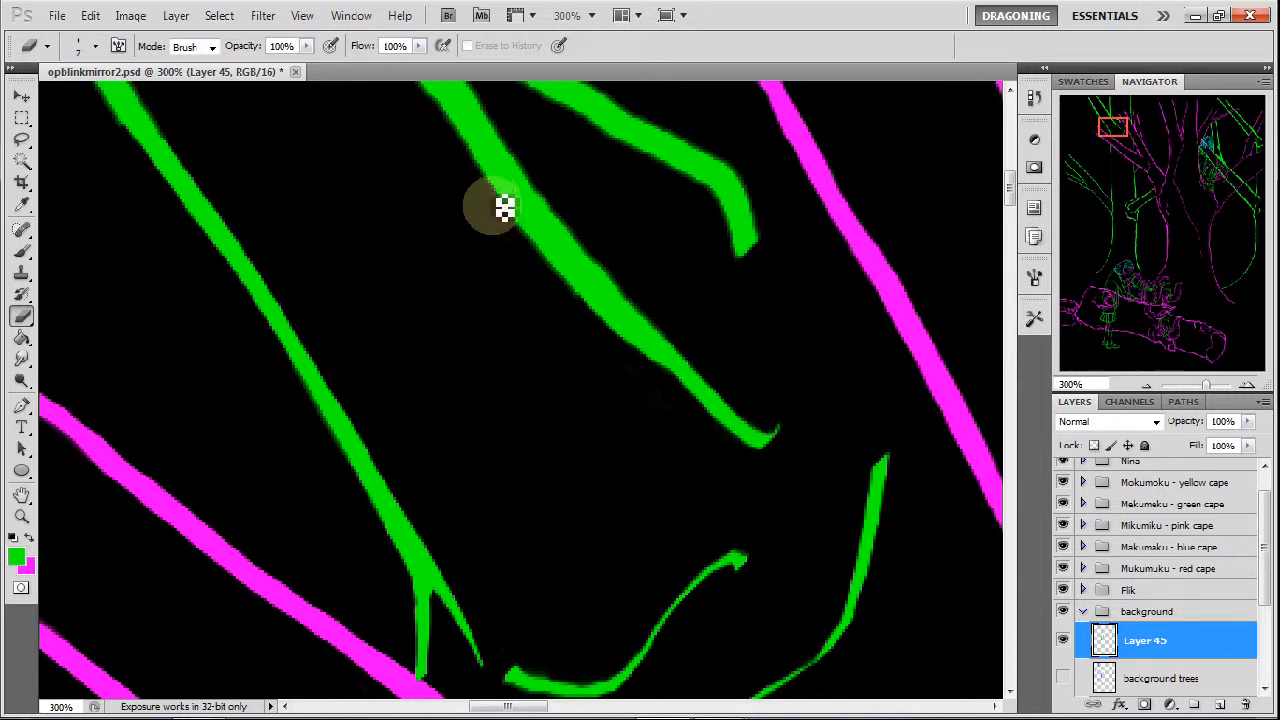
left_click_drag(481, 186, 516, 232)
left_click_drag(473, 174, 585, 314)
left_click_drag(537, 262, 565, 287)
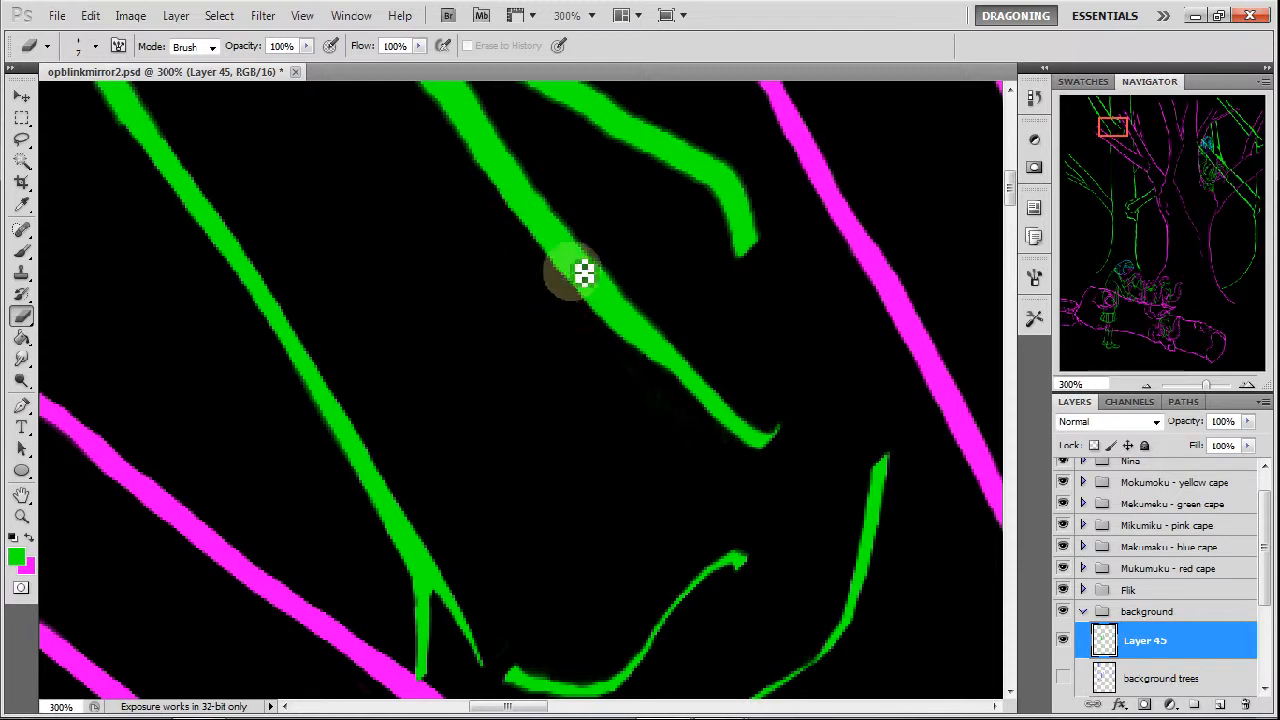
mouse_move(510, 139)
left_mouse_down()
mouse_move(567, 229)
mouse_move(680, 337)
left_mouse_up()
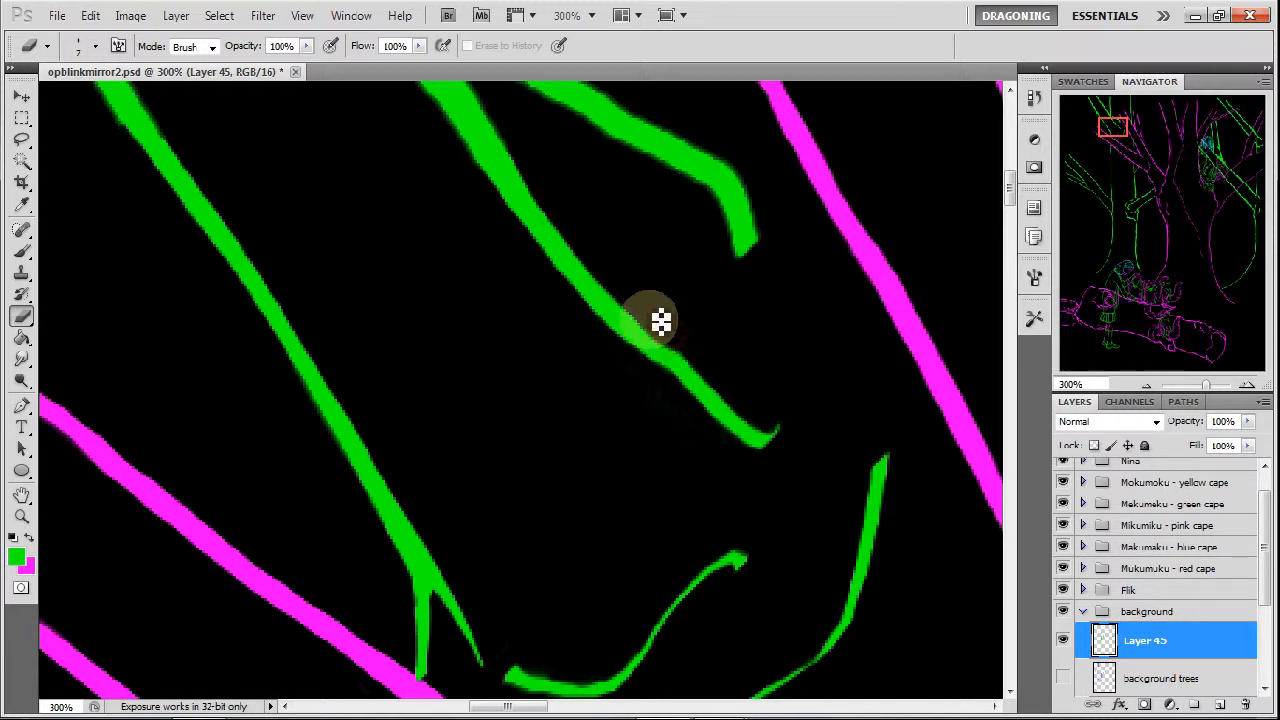
left_click_drag(597, 245, 651, 314)
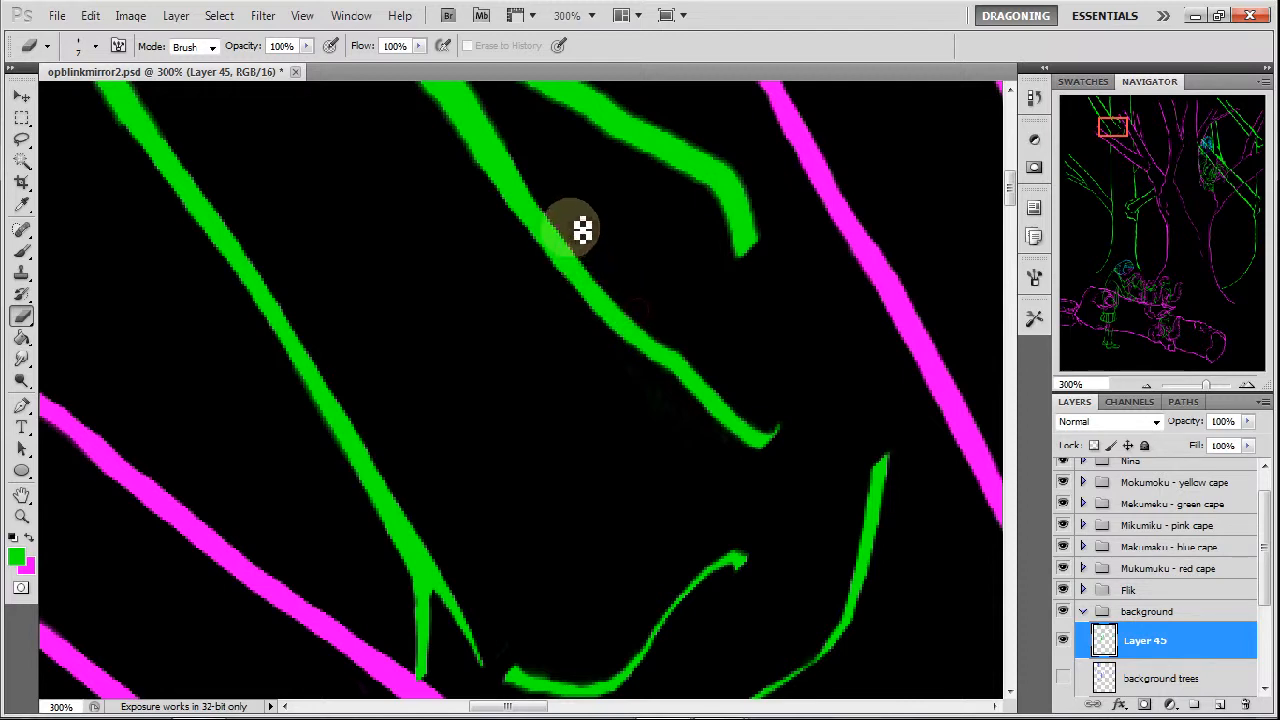
left_click_drag(580, 231, 683, 343)
mouse_move(1109, 163)
left_mouse_down()
mouse_move(1101, 126)
mouse_move(1097, 157)
left_mouse_up()
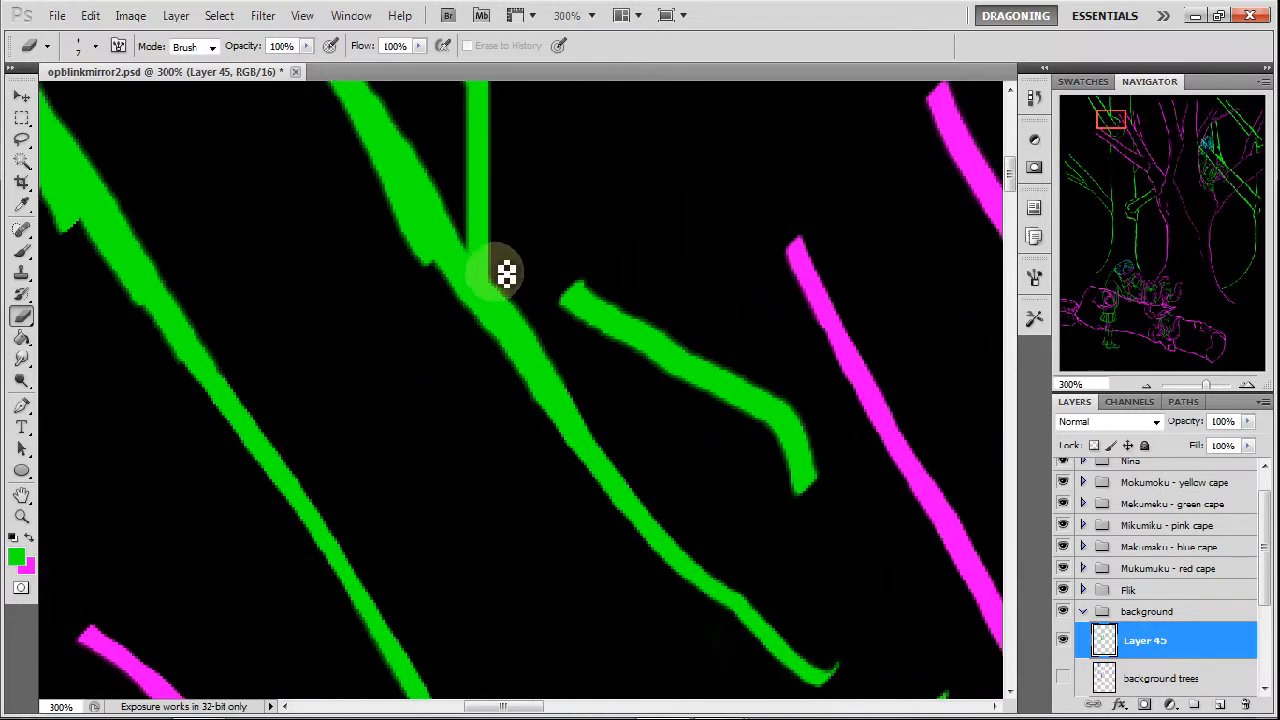
Thin the right edge of the middle diagonal branch just below its junction with the vertical line.
left_click_drag(521, 316, 539, 343)
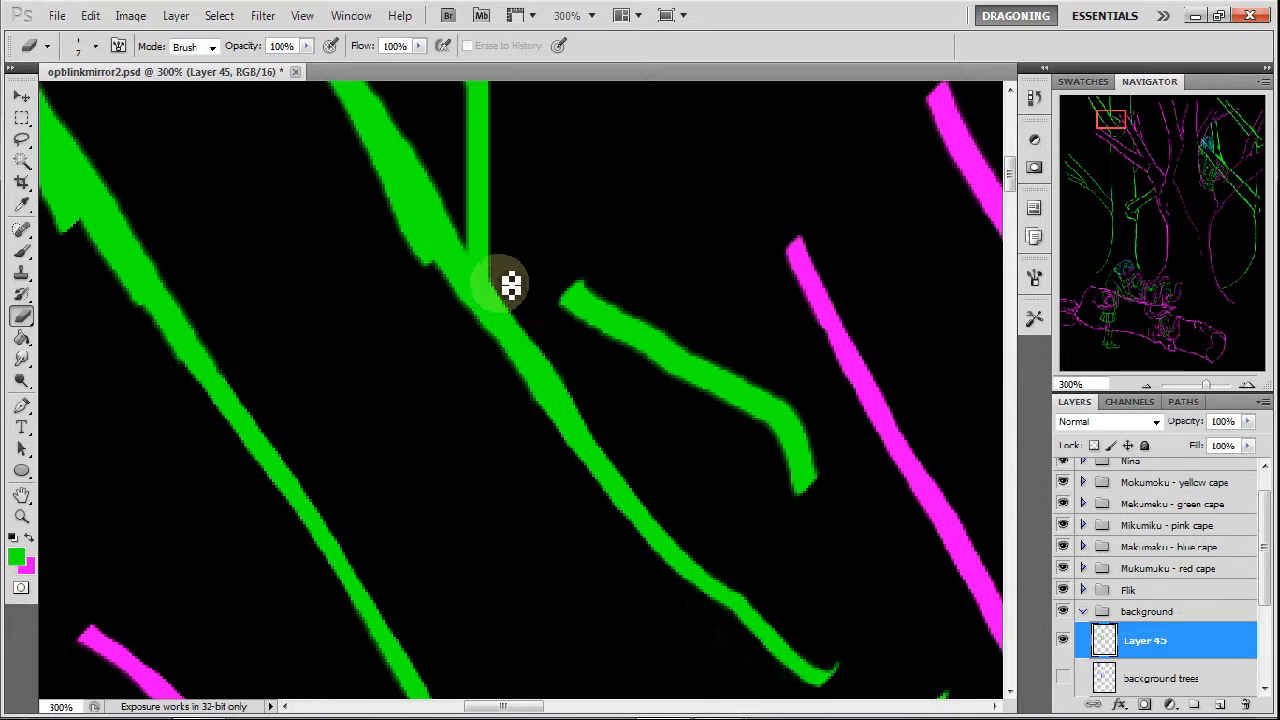
left_click_drag(499, 284, 573, 379)
left_click_drag(528, 327, 578, 395)
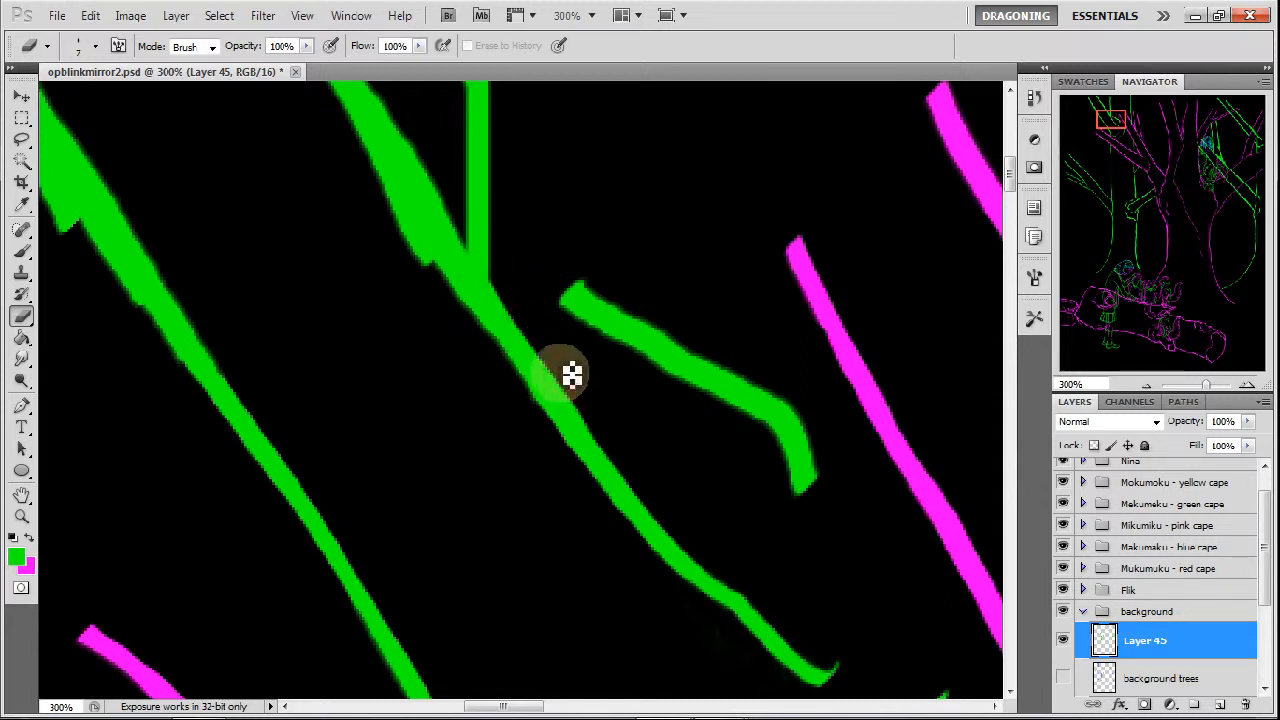
Erase the jagged bulge on the middle branch's outer edge and slim its inner edge down to the junction with the vertical line.
left_click_drag(394, 197, 423, 257)
left_click_drag(366, 167, 468, 310)
left_click_drag(426, 251, 474, 317)
left_click_drag(418, 246, 489, 345)
left_click_drag(404, 214, 449, 282)
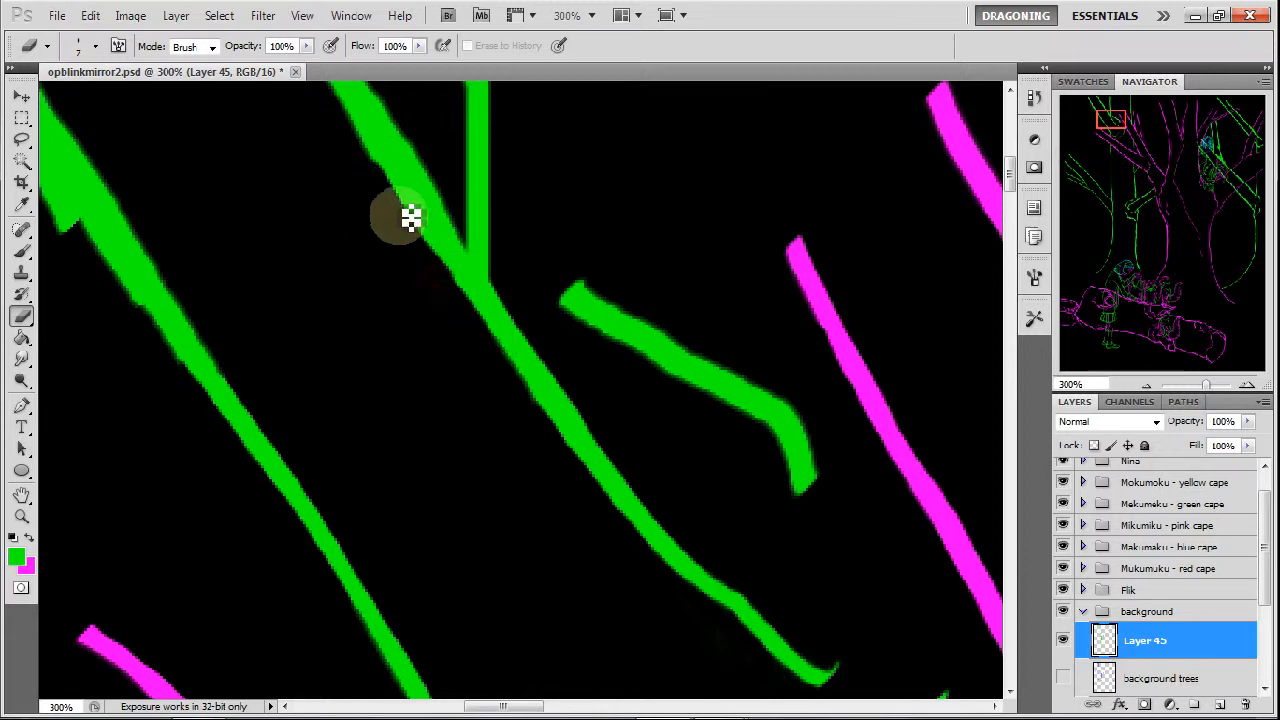
left_click_drag(373, 159, 406, 211)
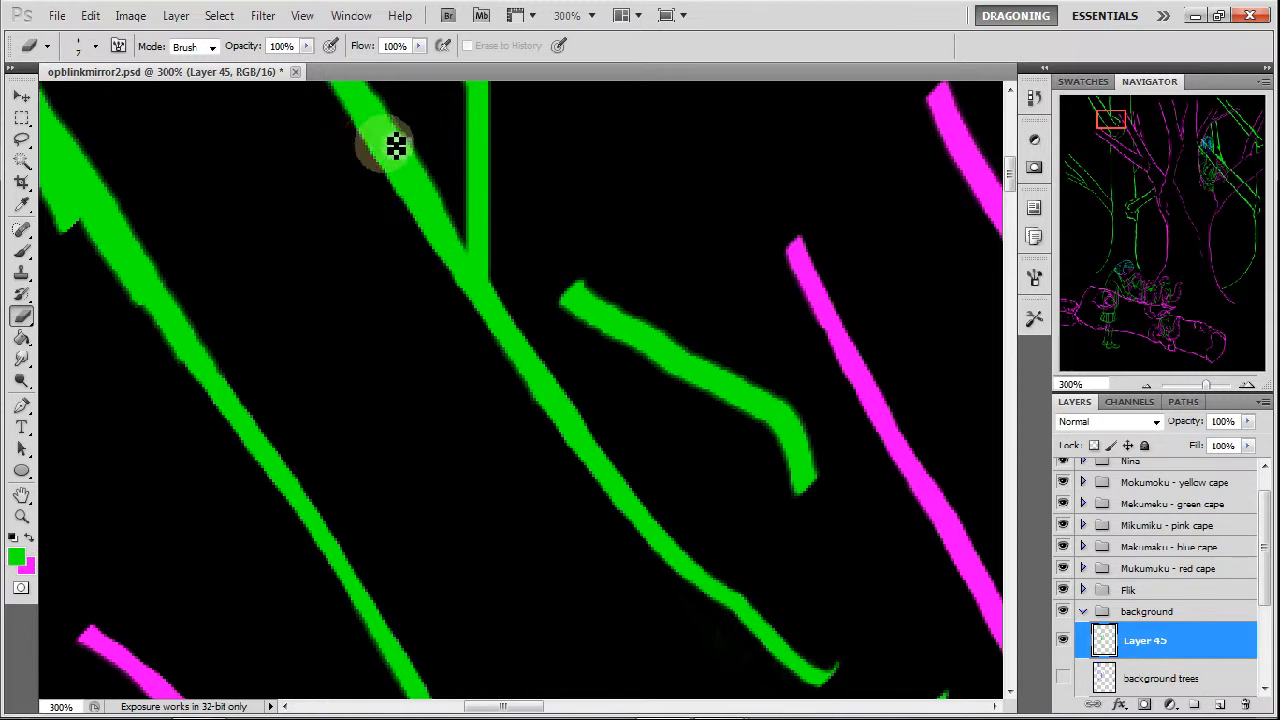
left_click_drag(404, 110, 470, 245)
left_click_drag(426, 152, 452, 212)
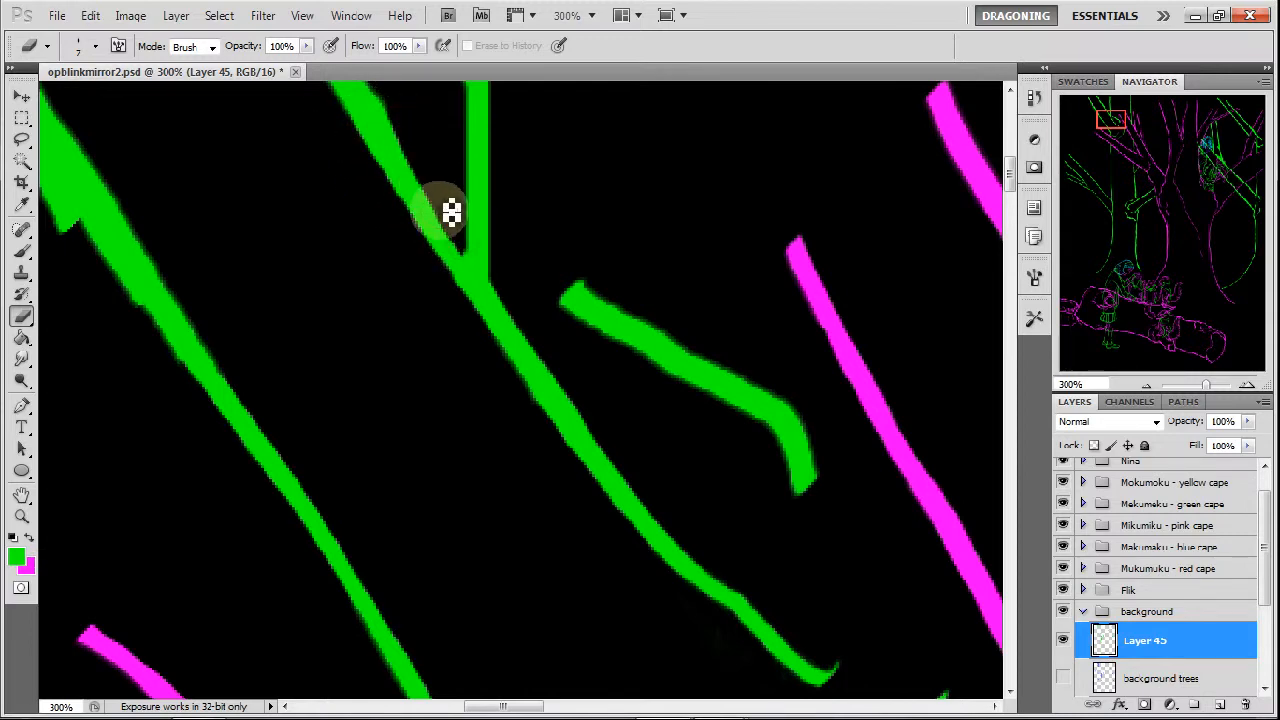
left_click_drag(411, 129, 442, 160)
Slim the short hooked curve beside the fork to a fine line and trim the middle branch's right edge below the junction.
left_click_drag(555, 297, 625, 347)
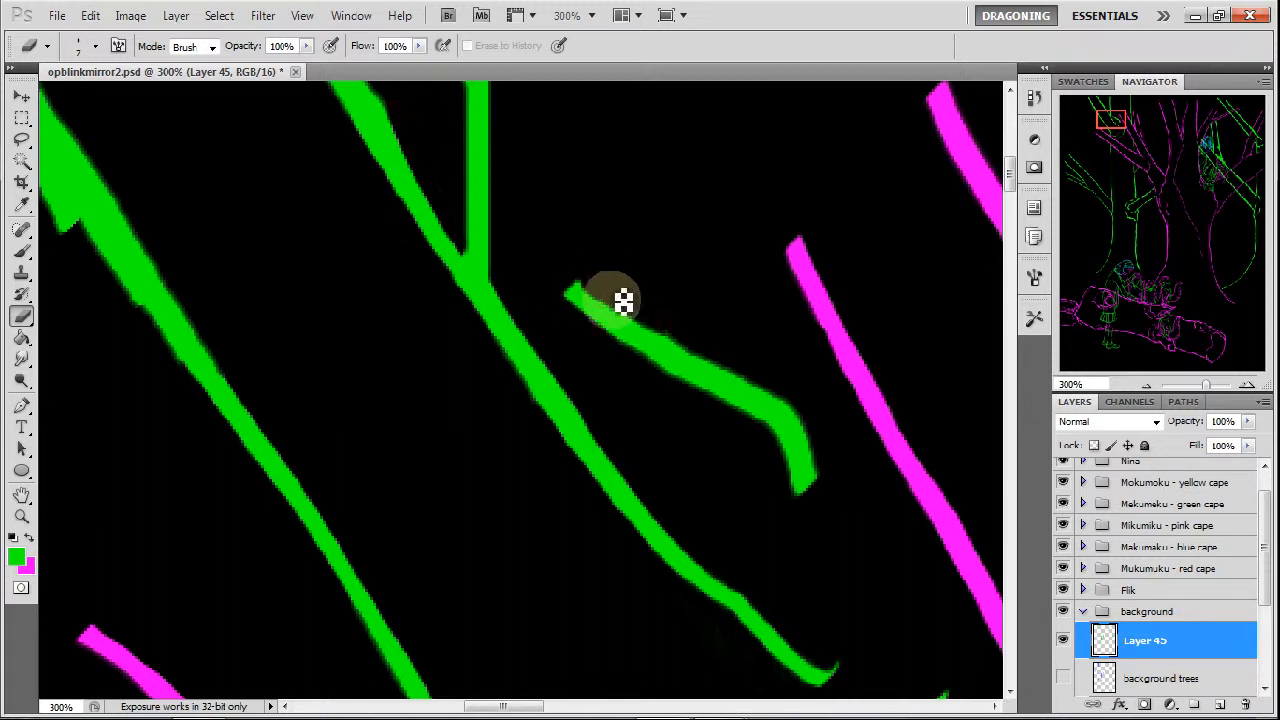
left_click_drag(608, 297, 789, 391)
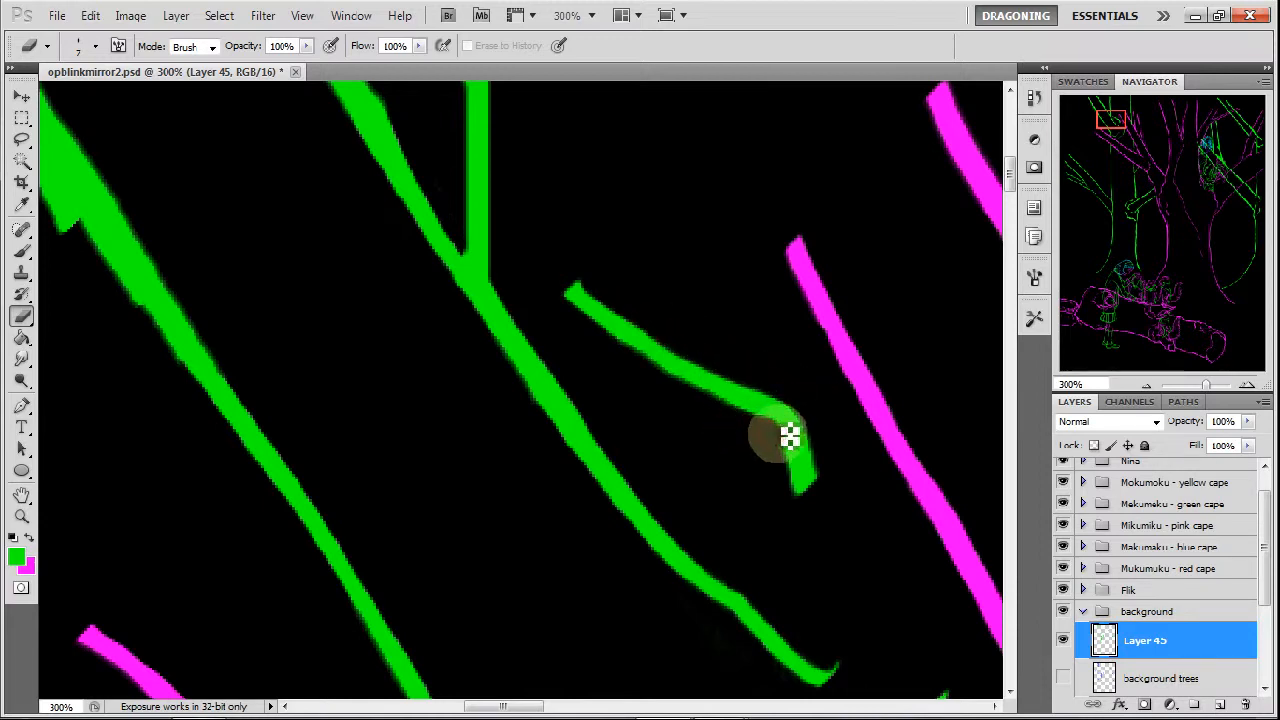
left_click_drag(800, 481, 790, 432)
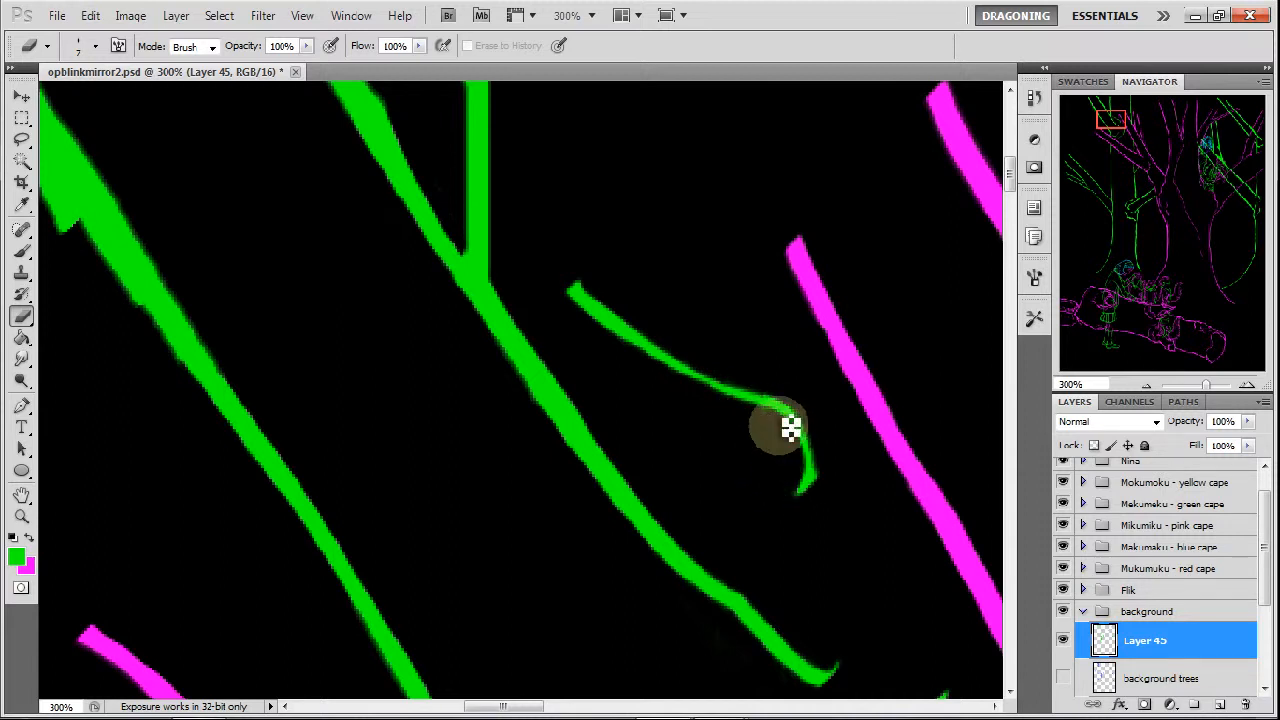
left_click_drag(602, 294, 657, 335)
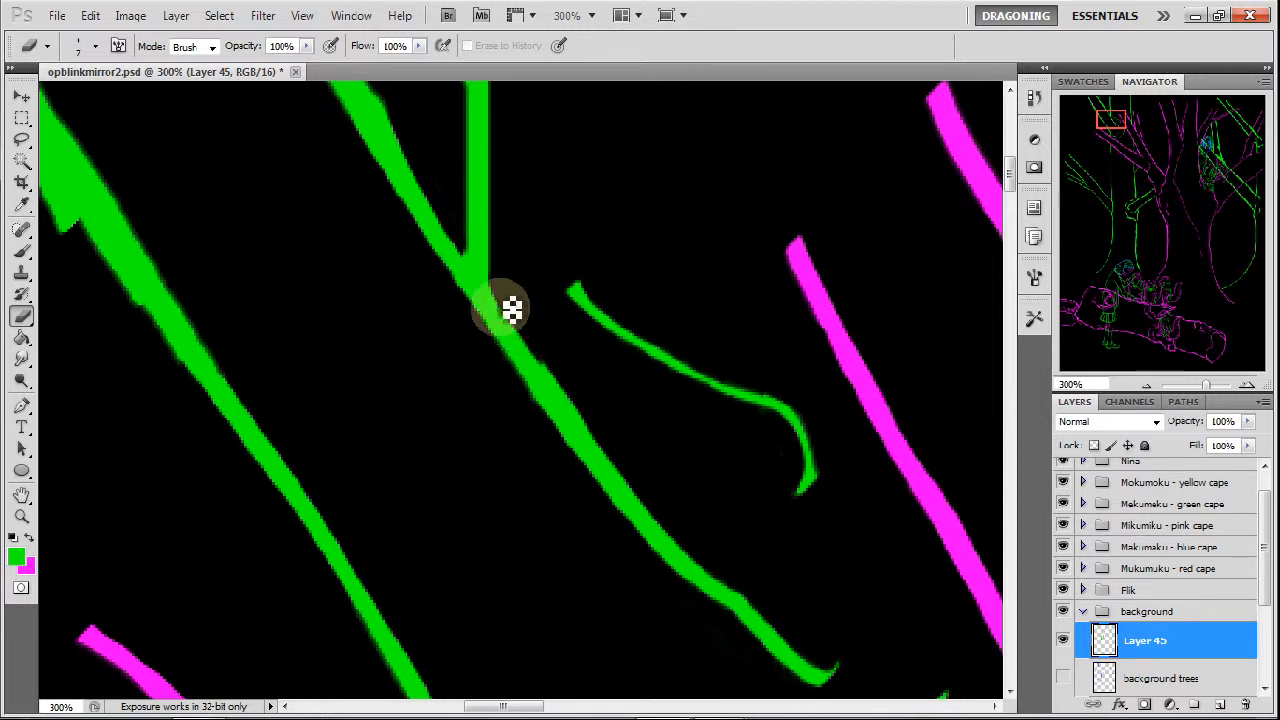
left_click_drag(513, 307, 608, 432)
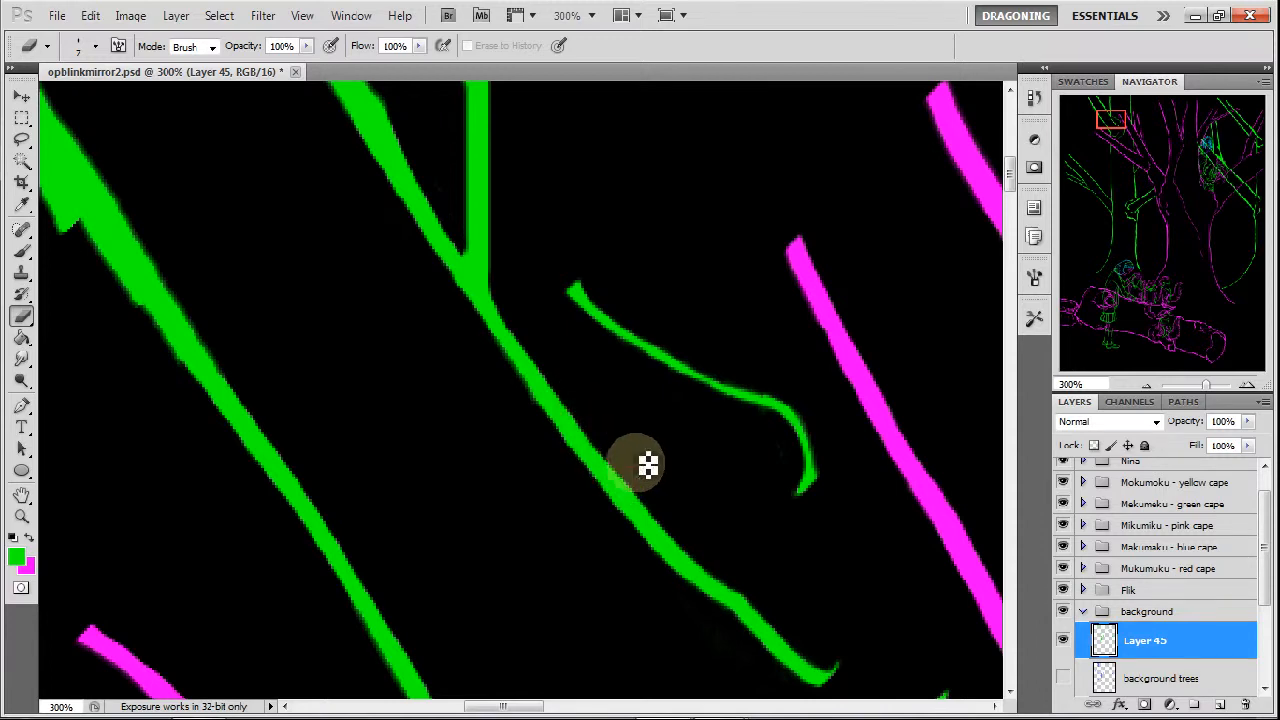
Erase the jagged notch on the left diagonal branch and thin its lower-left edge into an even line.
left_click_drag(1114, 124, 1108, 118)
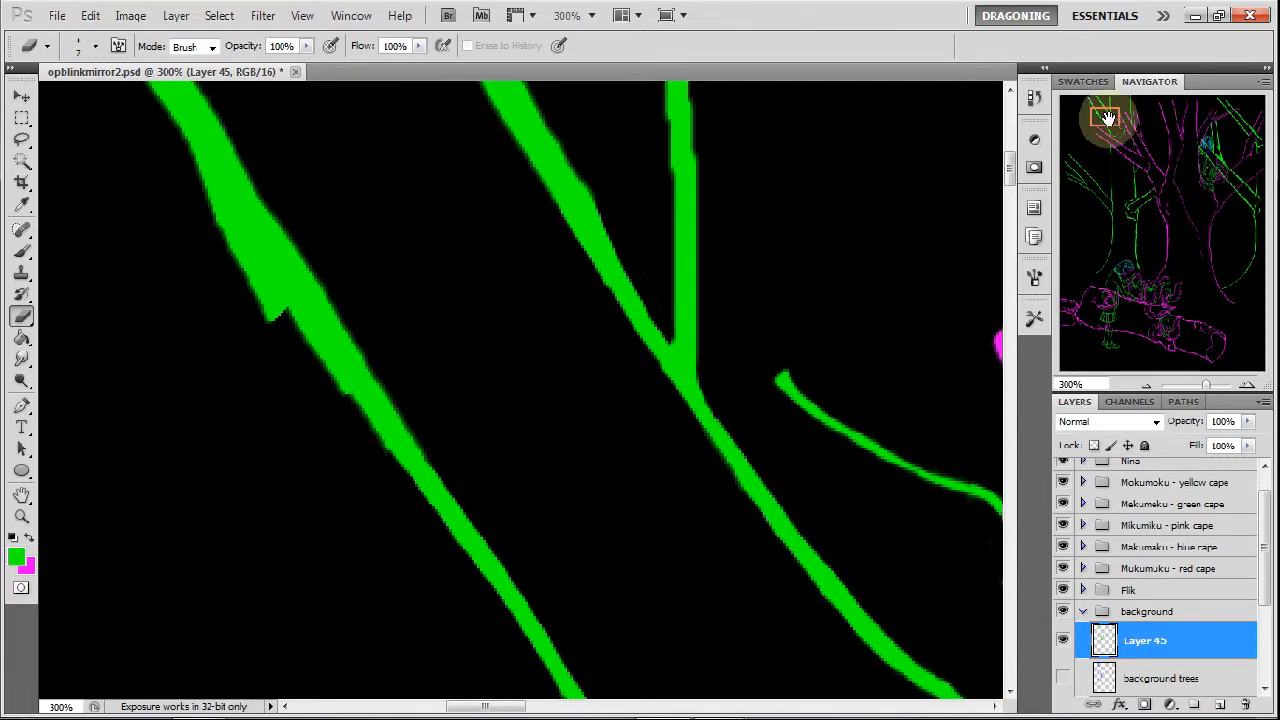
left_click_drag(192, 157, 279, 313)
mouse_move(240, 250)
left_mouse_down()
mouse_move(280, 297)
mouse_move(273, 277)
mouse_move(286, 313)
left_mouse_up()
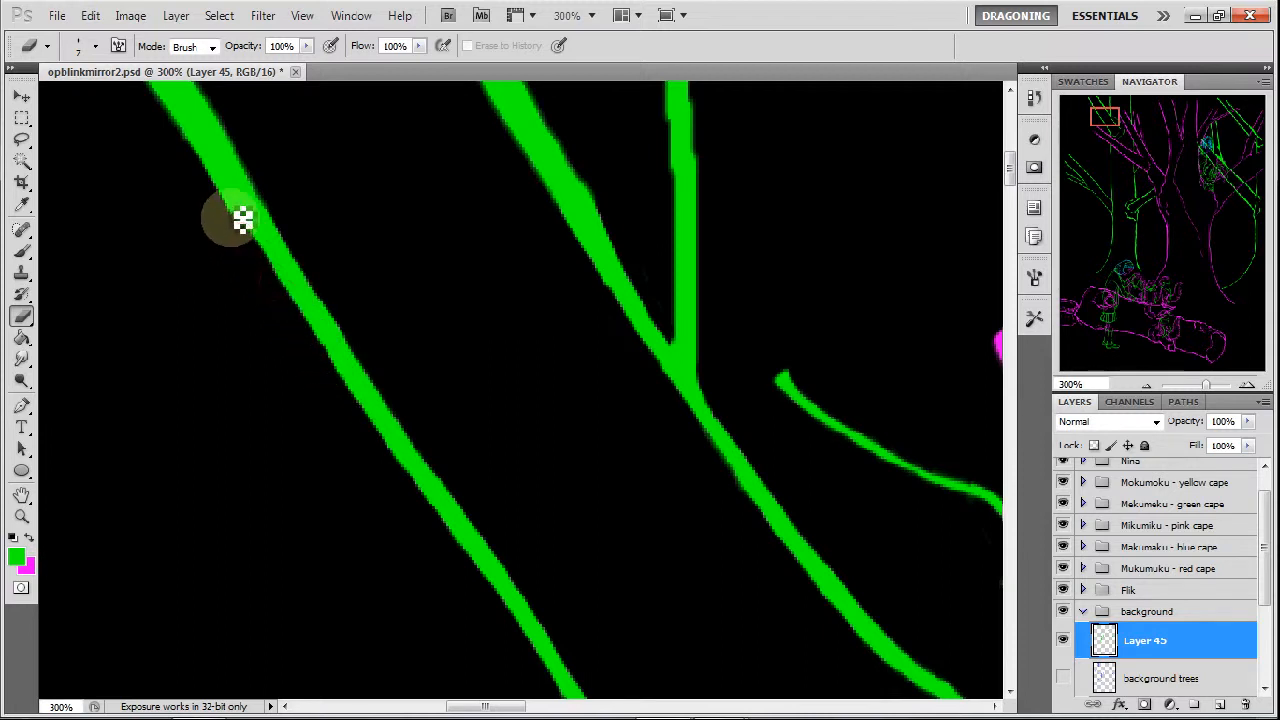
left_click_drag(204, 167, 251, 240)
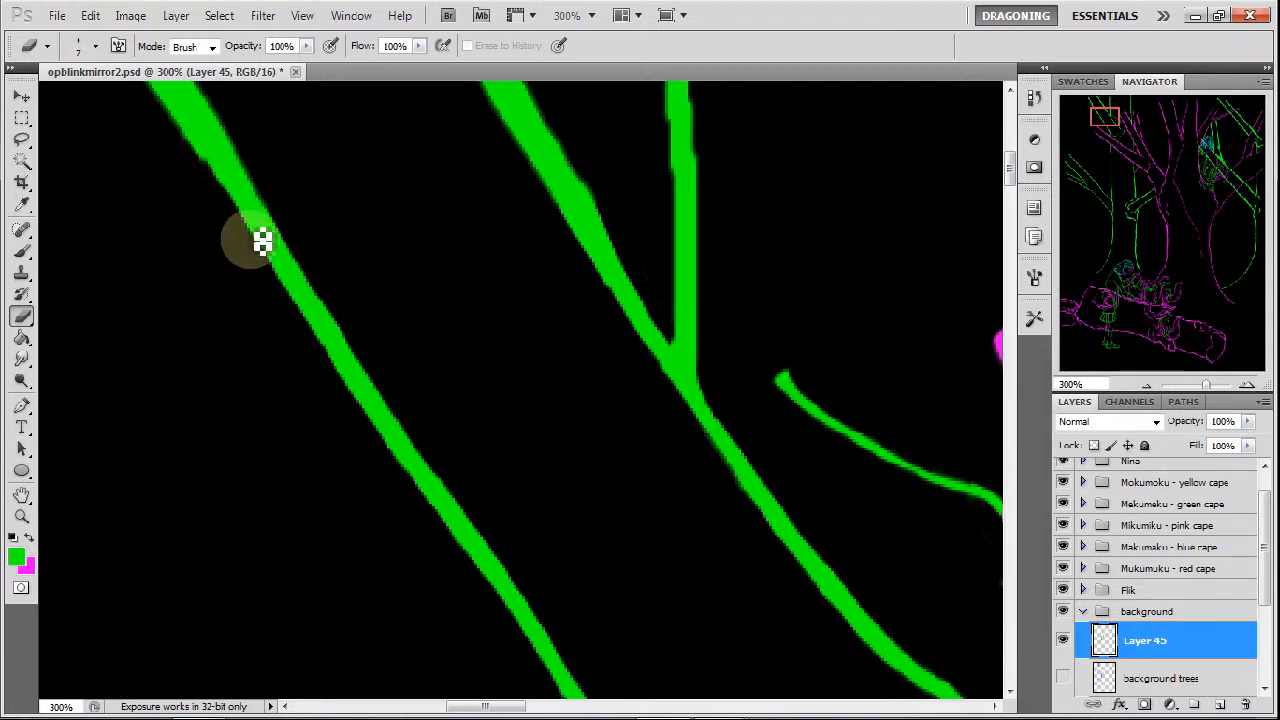
Thin the middle branch from its upper bend to the fork and trim the right edge of the vertical line.
left_click_drag(1111, 121, 1118, 121)
mouse_move(309, 125)
left_mouse_down()
mouse_move(355, 197)
mouse_move(317, 135)
mouse_move(390, 267)
left_mouse_up()
left_click_drag(360, 225, 408, 298)
left_click_drag(471, 361, 470, 175)
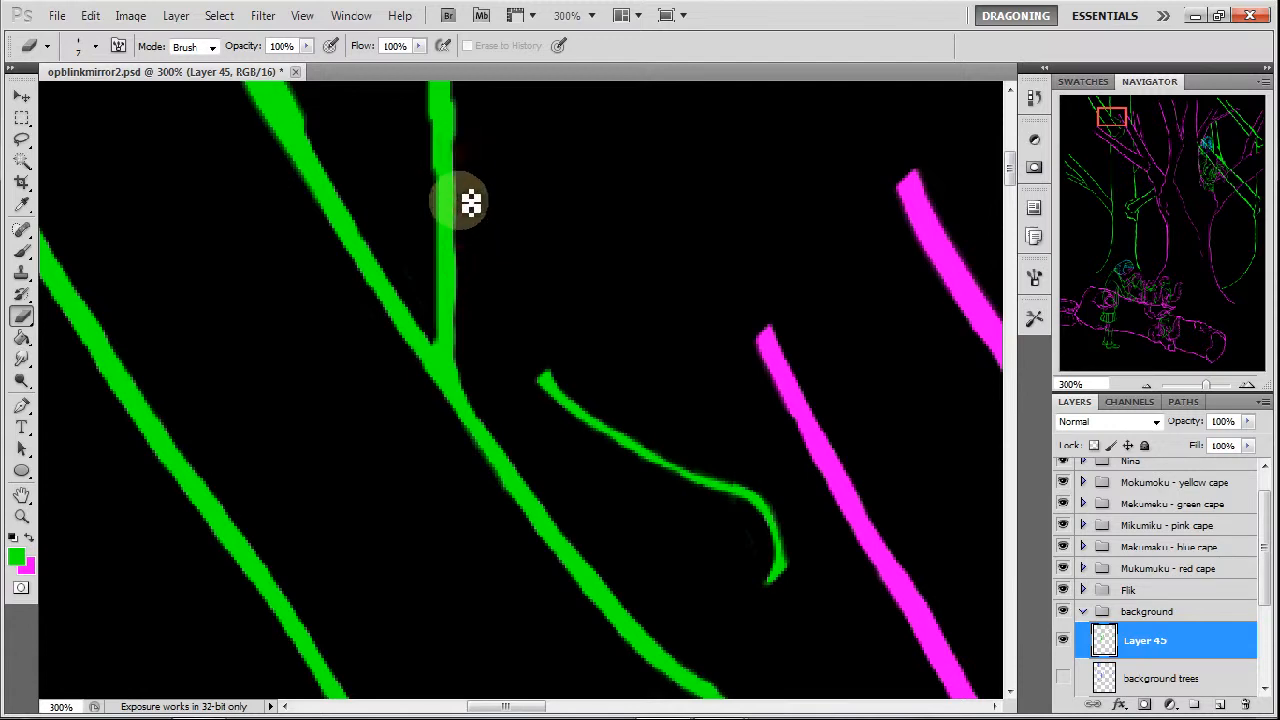
left_click_drag(1125, 124, 1112, 114)
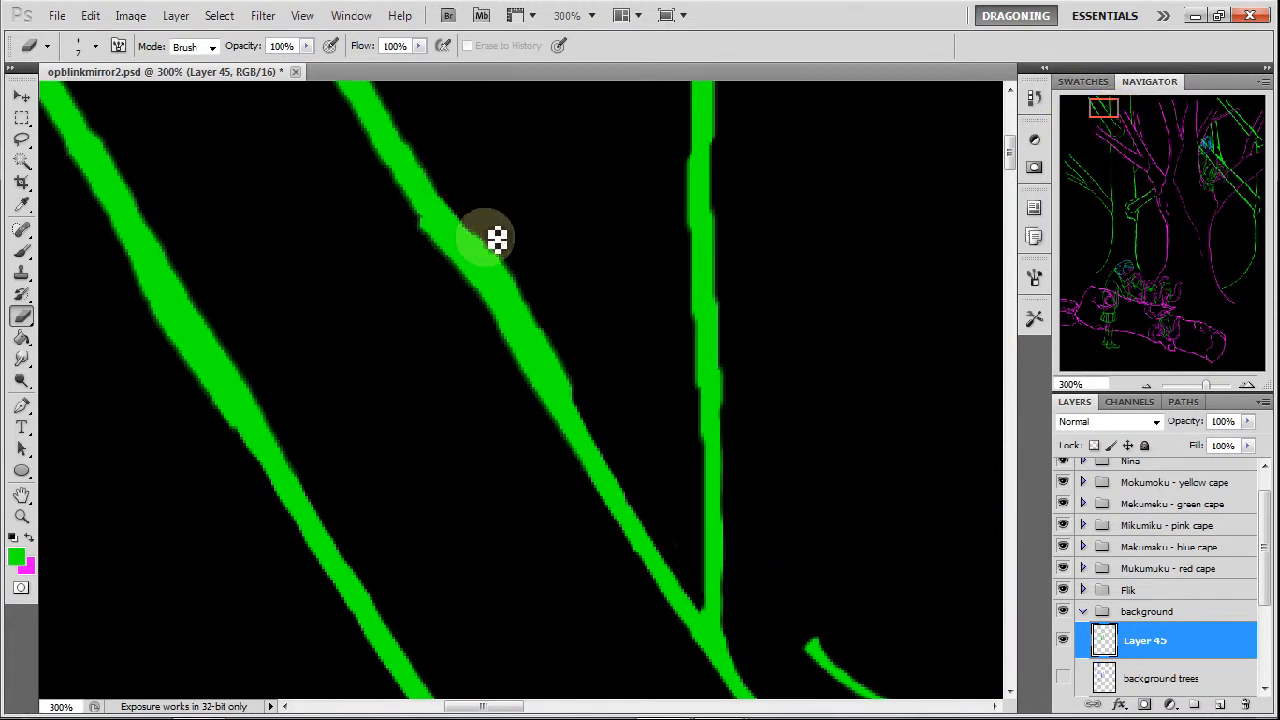
mouse_move(465, 208)
left_mouse_down()
mouse_move(540, 295)
mouse_move(522, 279)
mouse_move(591, 381)
mouse_move(580, 382)
left_mouse_up()
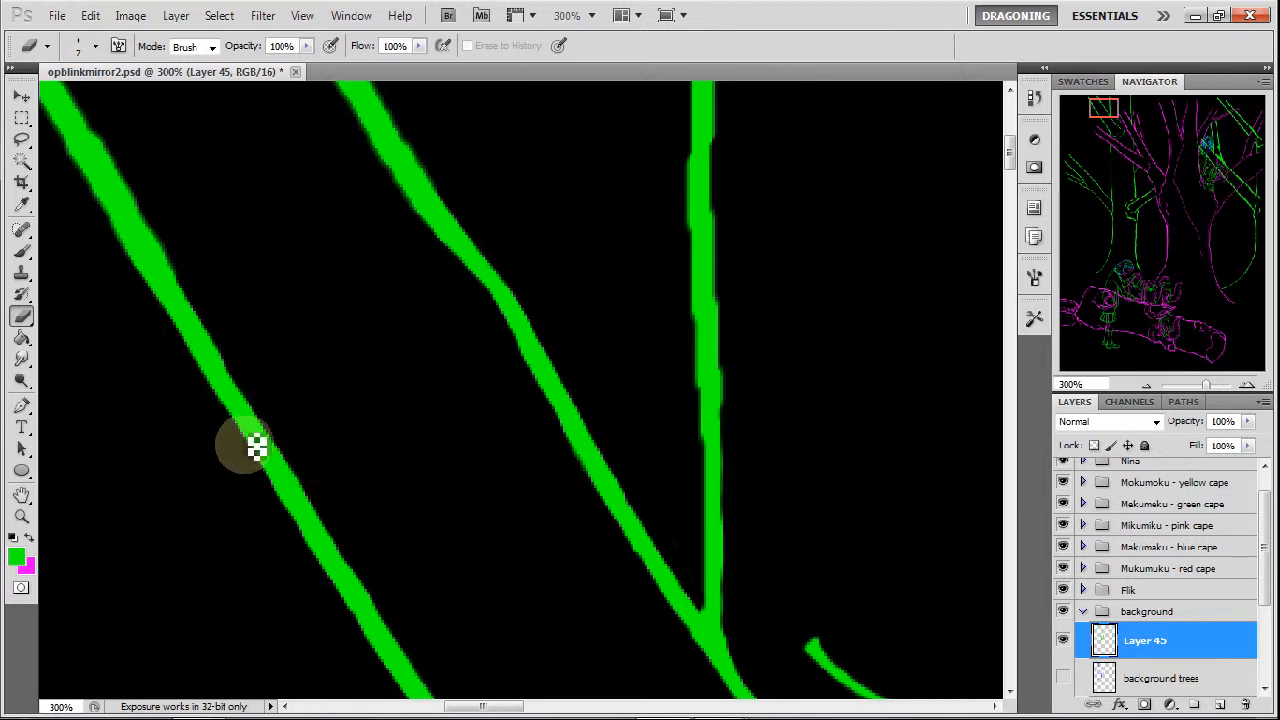
Repaint the over-thinned spot on the left diagonal branch with a 9 px brush and erase the excess to an even width.
left_click_drag(1122, 113, 1094, 109)
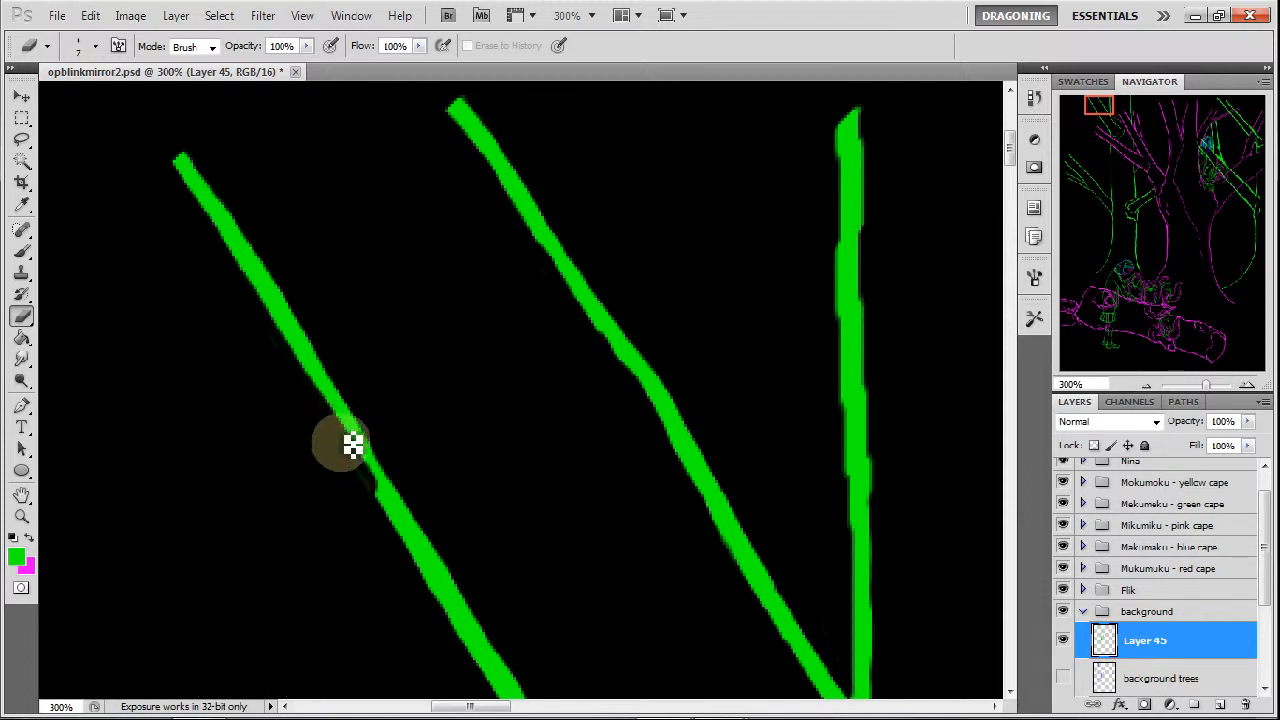
left_click(27, 251)
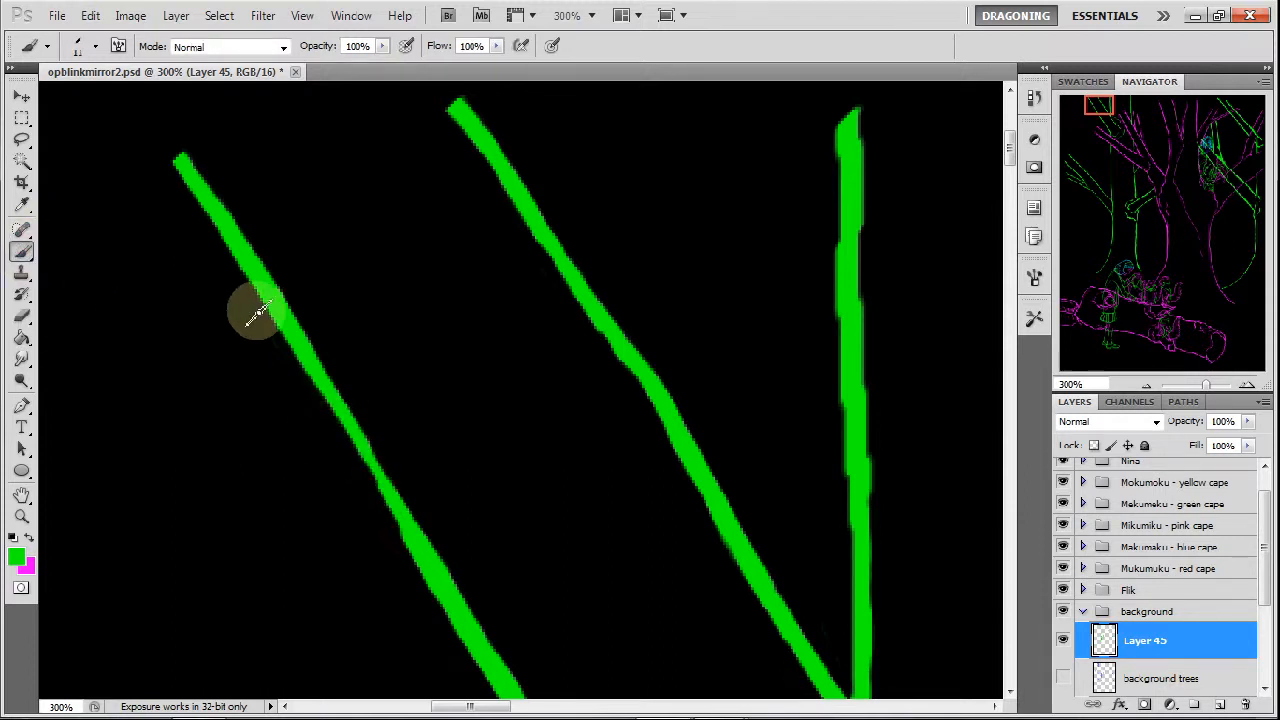
right_click(352, 437)
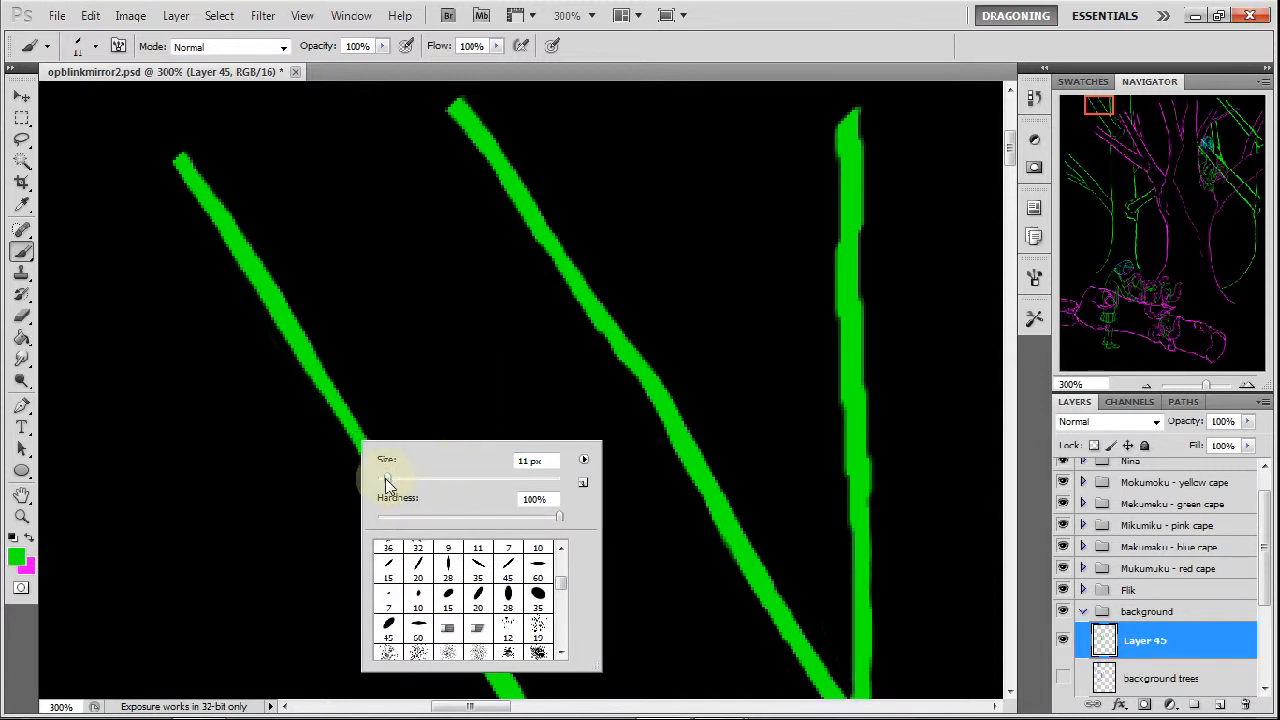
left_click(318, 374)
left_click_drag(332, 396, 347, 418)
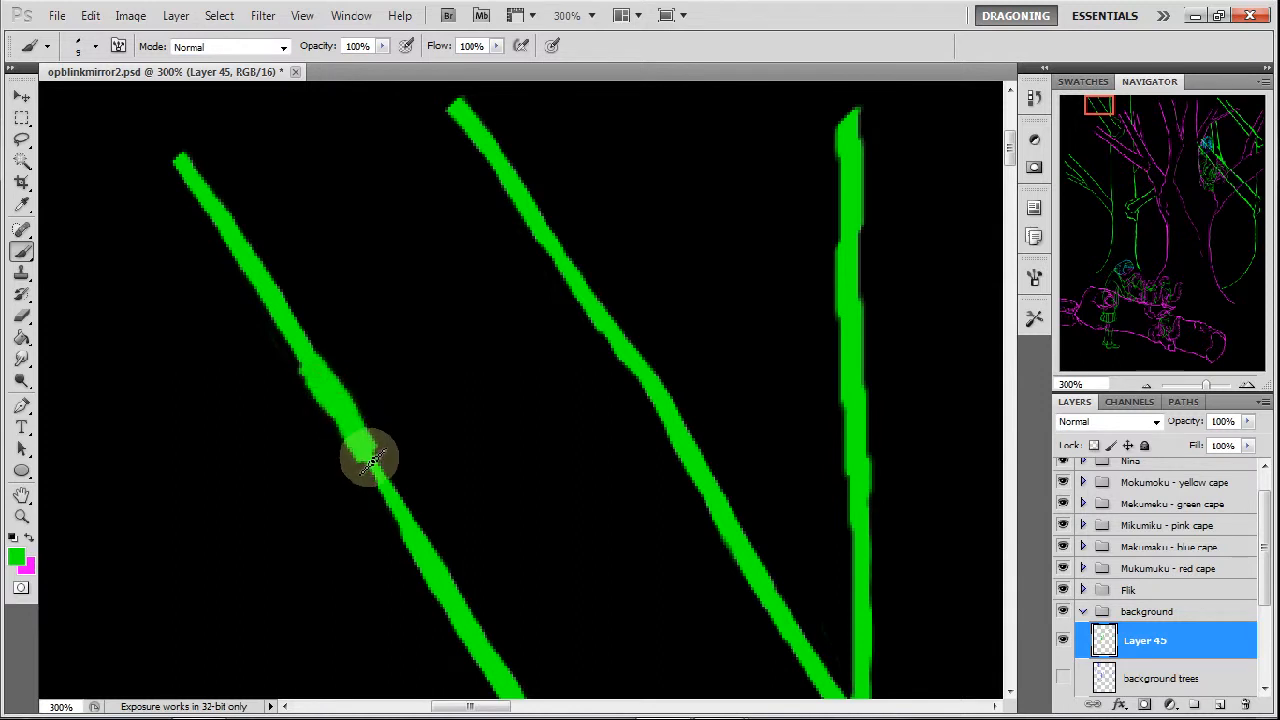
left_click(22, 315)
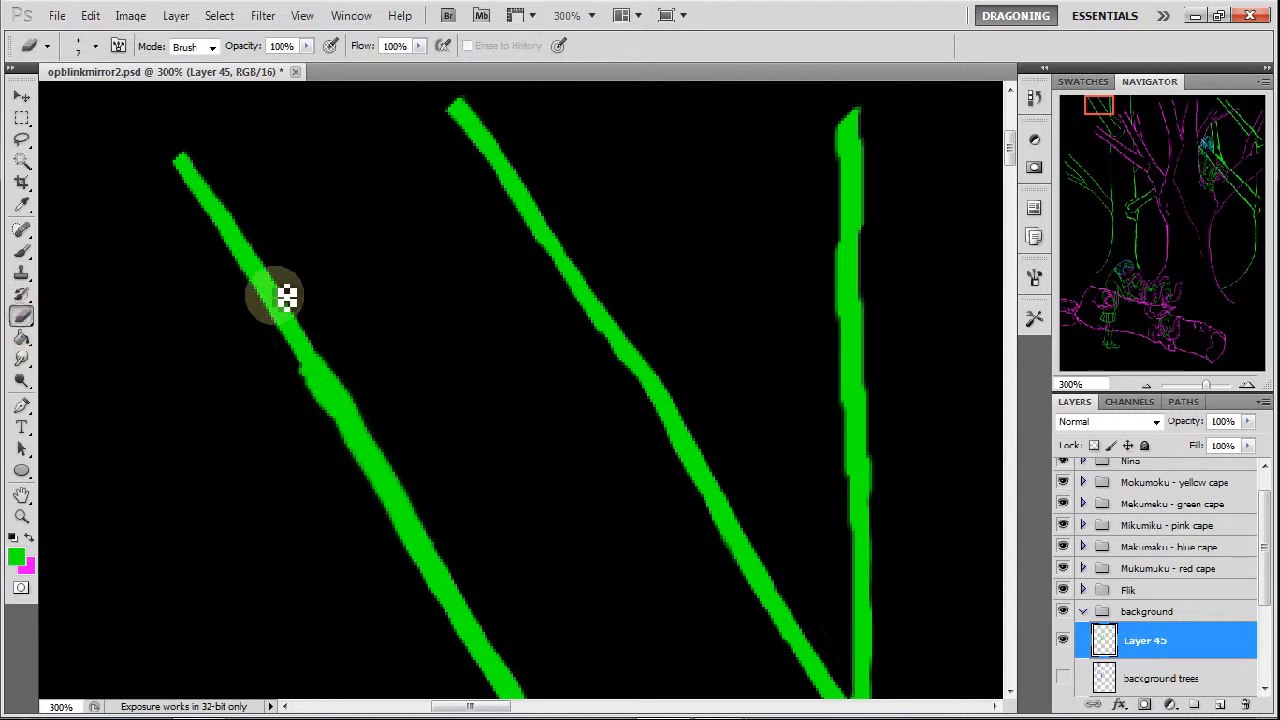
mouse_move(360, 387)
left_mouse_down()
mouse_move(329, 337)
mouse_move(417, 481)
mouse_move(392, 446)
mouse_move(313, 396)
mouse_move(303, 366)
mouse_move(375, 482)
mouse_move(426, 477)
mouse_move(436, 512)
left_mouse_up()
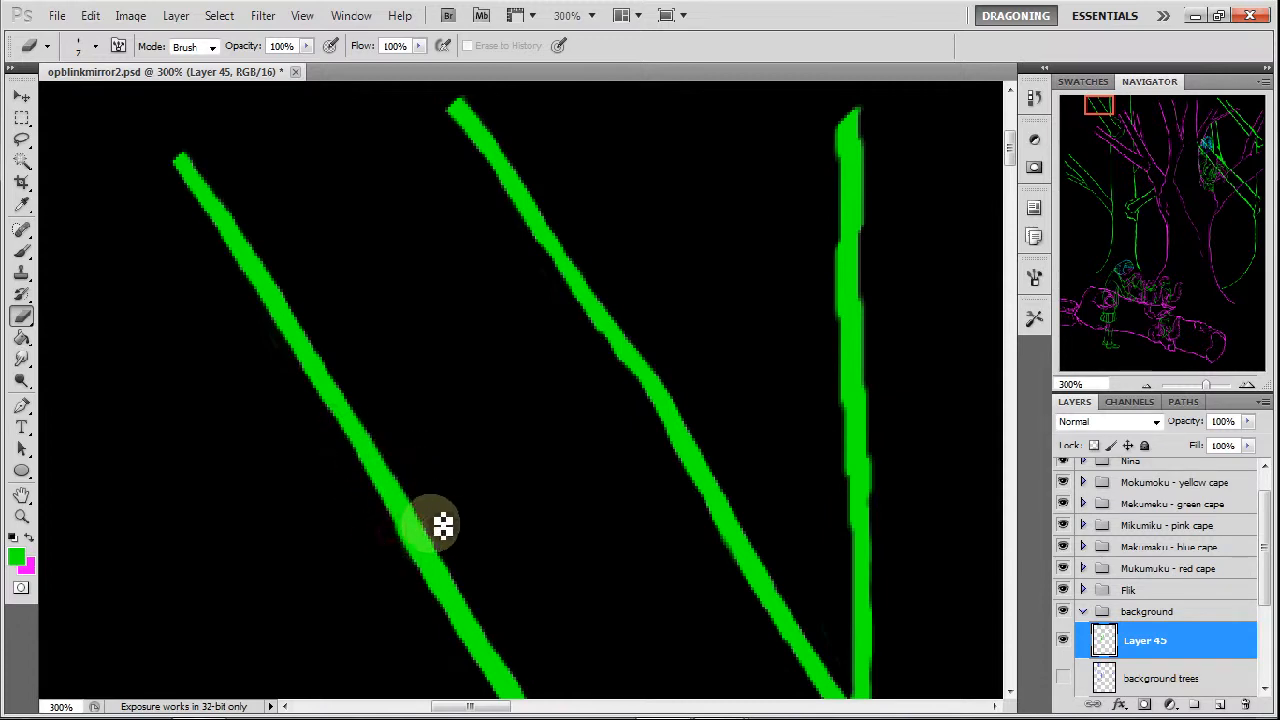
Thin both edges of the long vertical green line's thick section above the magenta branches.
left_click_drag(1101, 112, 1130, 110)
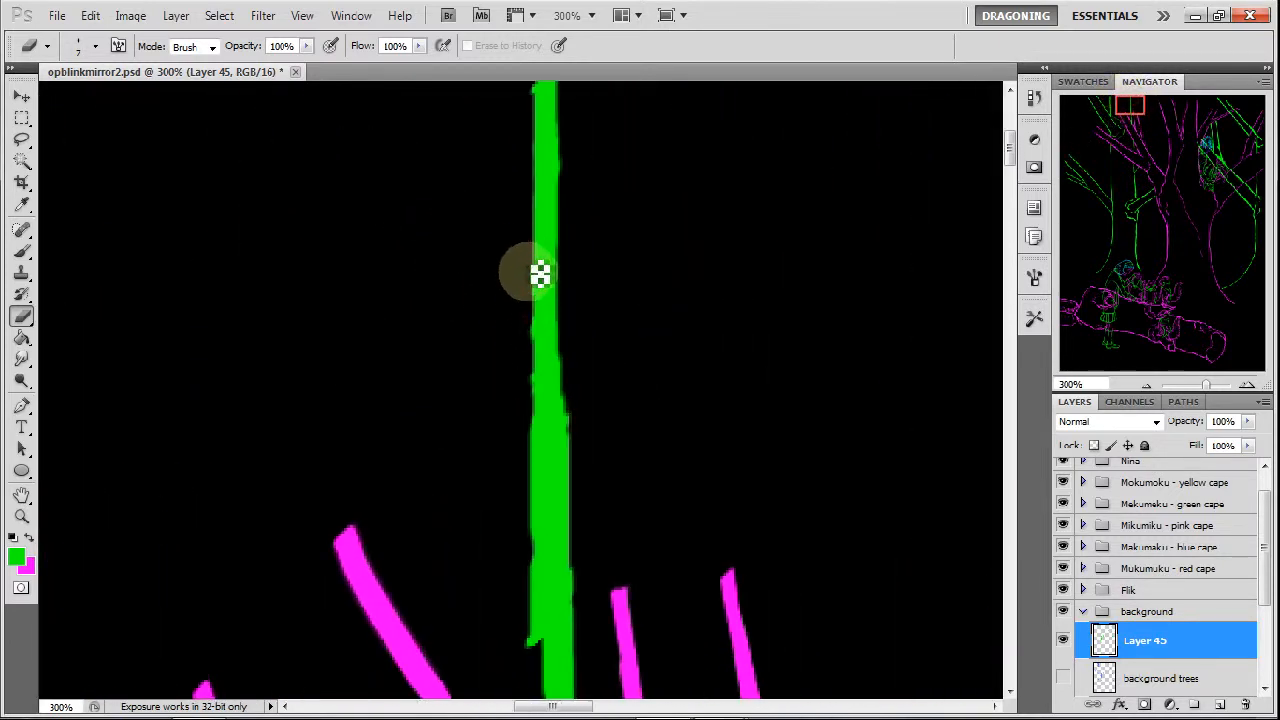
mouse_move(542, 371)
left_mouse_down()
mouse_move(548, 577)
mouse_move(541, 469)
mouse_move(528, 466)
mouse_move(539, 643)
mouse_move(538, 566)
mouse_move(540, 617)
left_mouse_up()
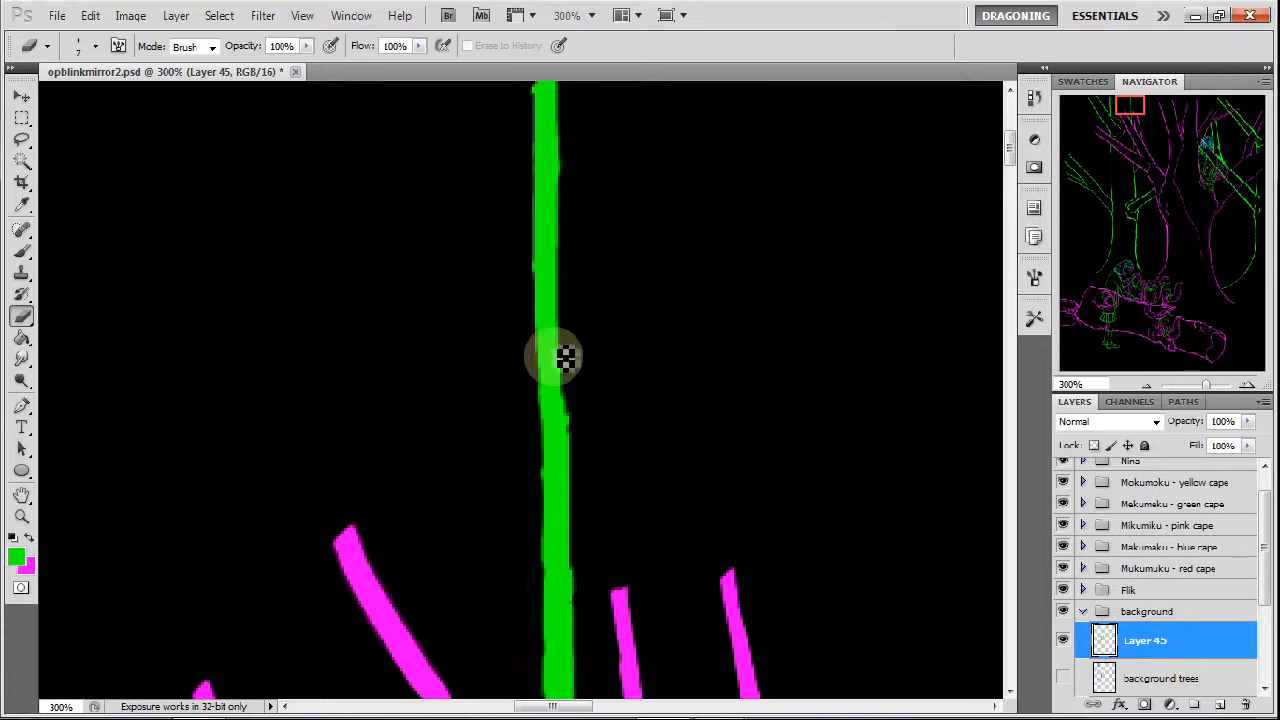
mouse_move(571, 407)
left_mouse_down()
mouse_move(569, 394)
mouse_move(581, 705)
left_mouse_up()
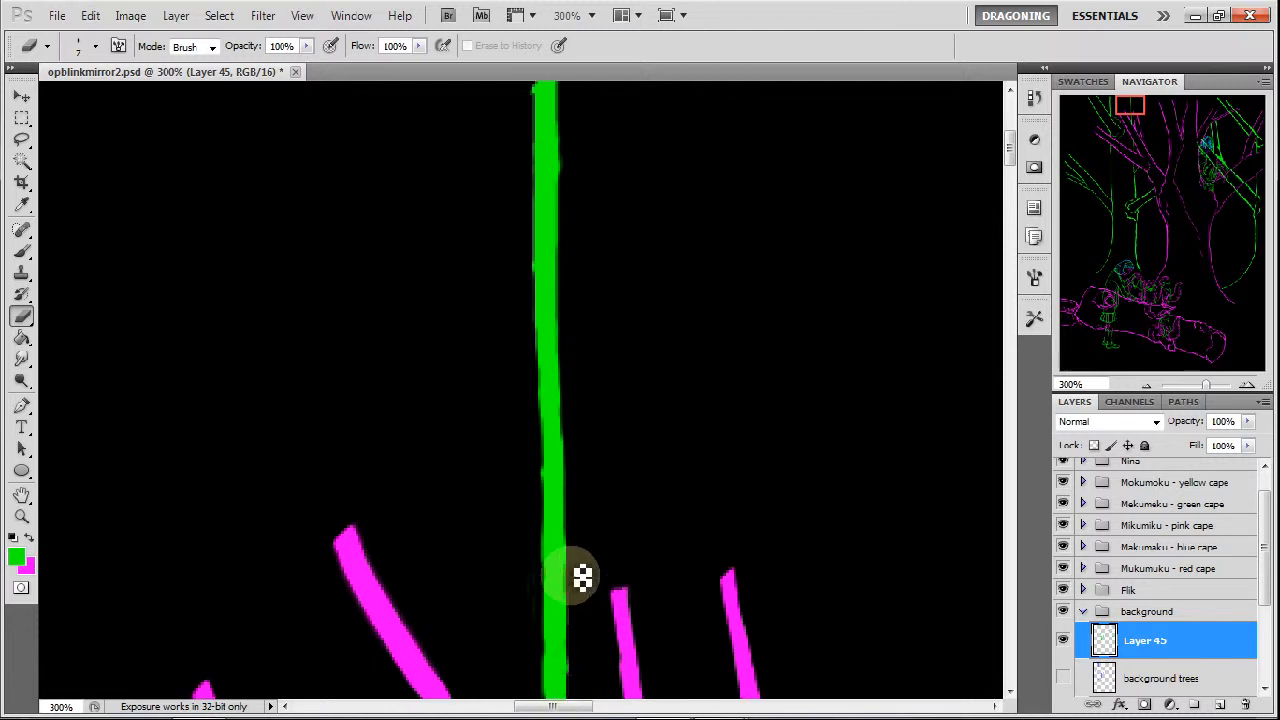
Smooth the vertical green line's stepped edges and trim its lower end where it meets the magenta branch.
mouse_move(1118, 132)
left_mouse_down()
mouse_move(1134, 114)
mouse_move(1088, 148)
left_mouse_up()
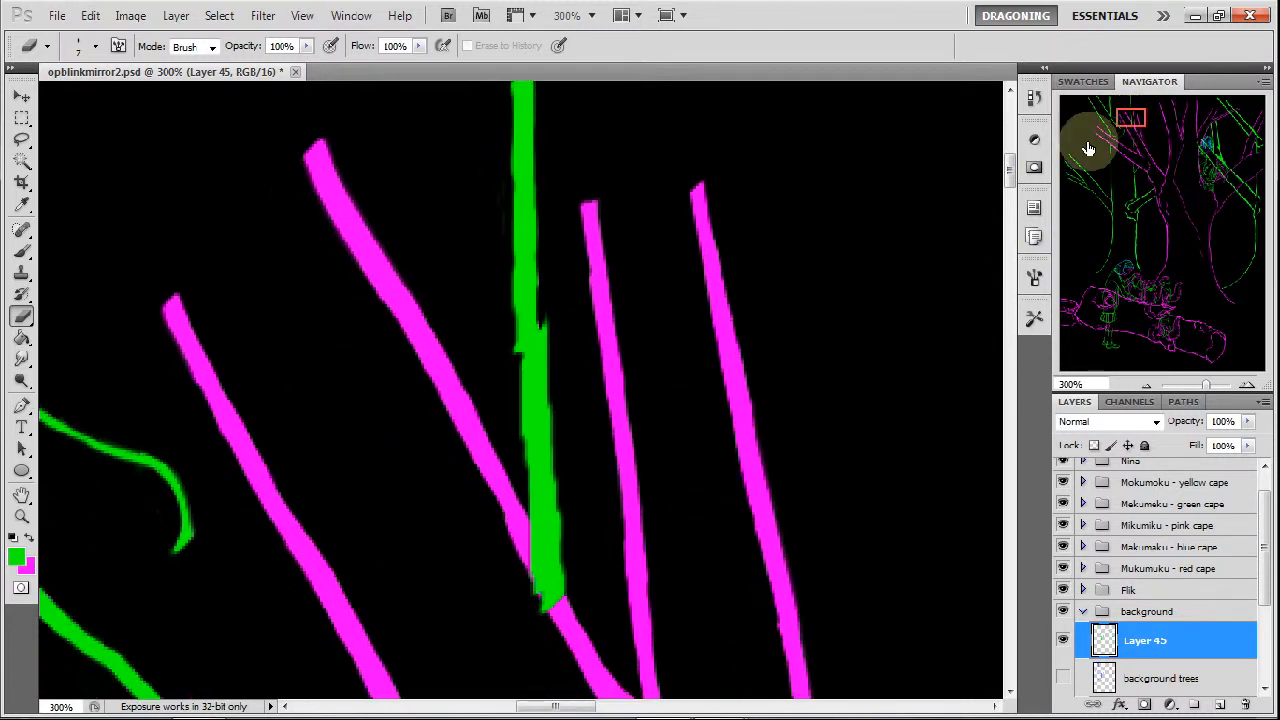
mouse_move(552, 315)
left_mouse_down()
mouse_move(580, 589)
mouse_move(540, 582)
left_mouse_up()
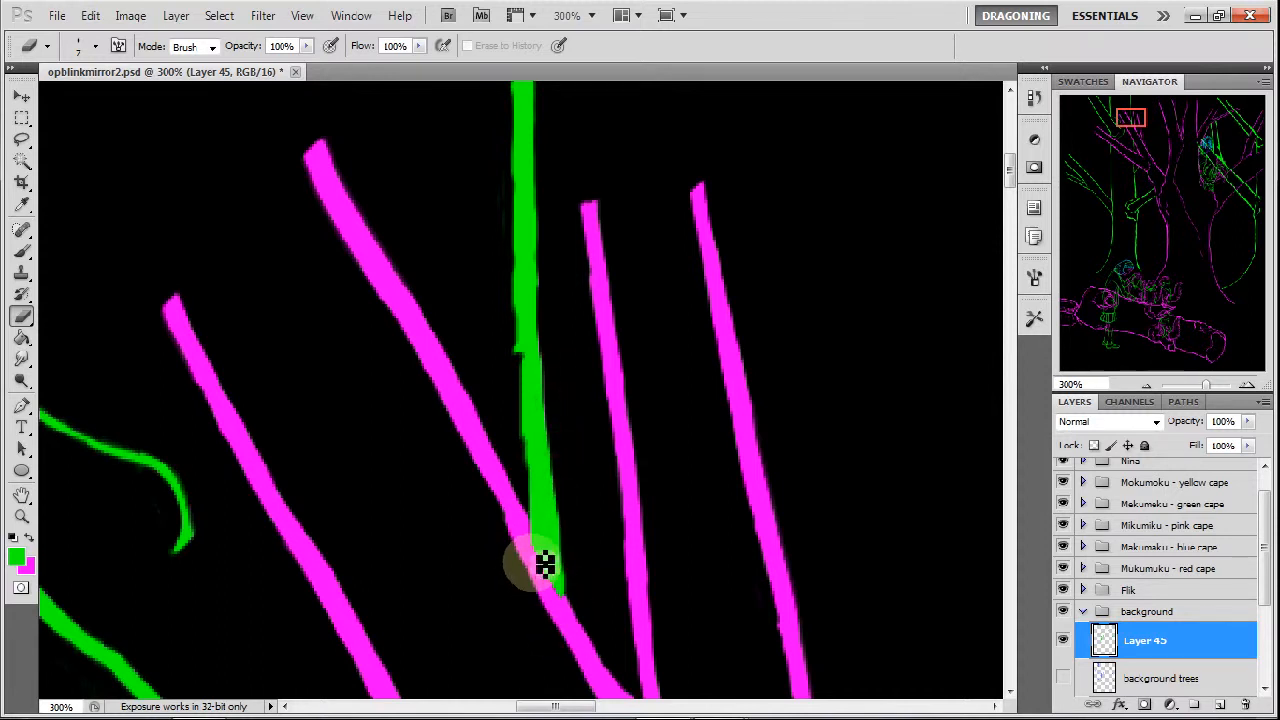
left_click_drag(524, 303, 532, 408)
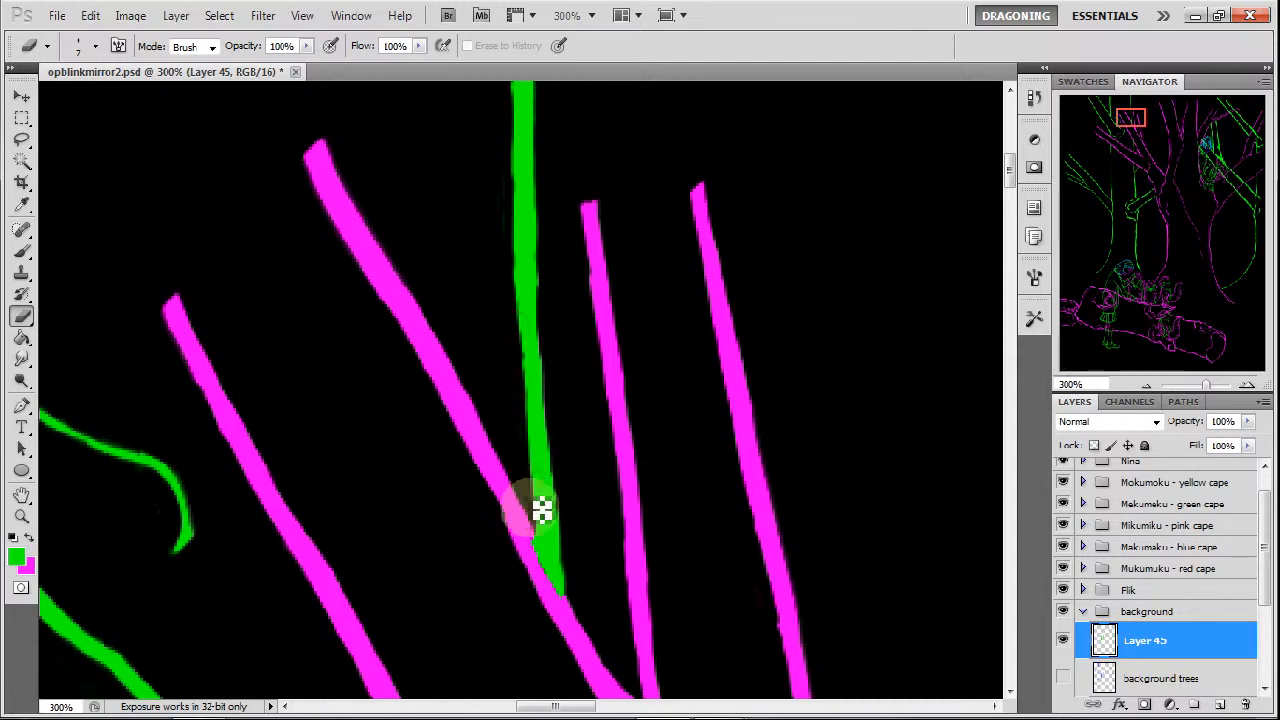
left_click_drag(539, 491, 540, 525)
Thin the vertical green trunk line farther down, between and below the magenta branches and past its side twig.
left_click_drag(1129, 120, 1136, 156)
mouse_move(540, 226)
left_mouse_down()
mouse_move(546, 240)
mouse_move(549, 217)
mouse_move(558, 536)
mouse_move(597, 491)
mouse_move(586, 400)
mouse_move(585, 478)
mouse_move(555, 373)
mouse_move(565, 395)
left_mouse_up()
left_click_drag(1131, 157, 1135, 167)
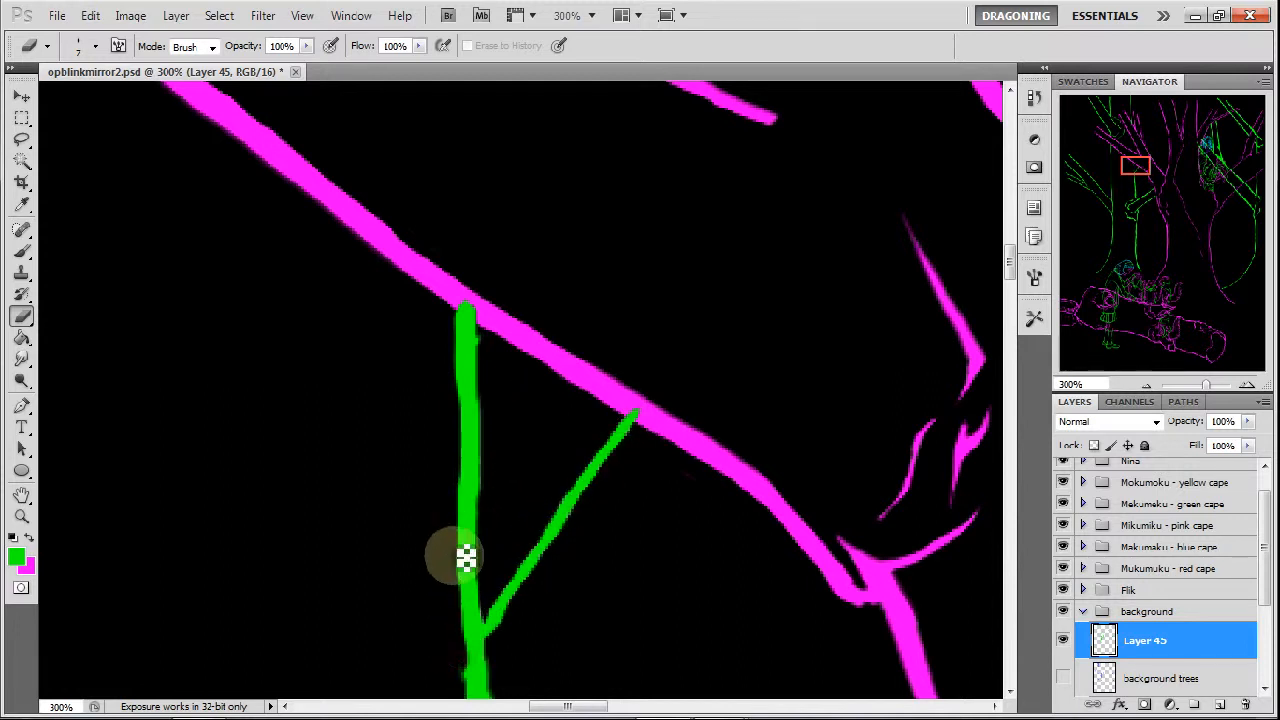
left_click_drag(1135, 172, 1135, 180)
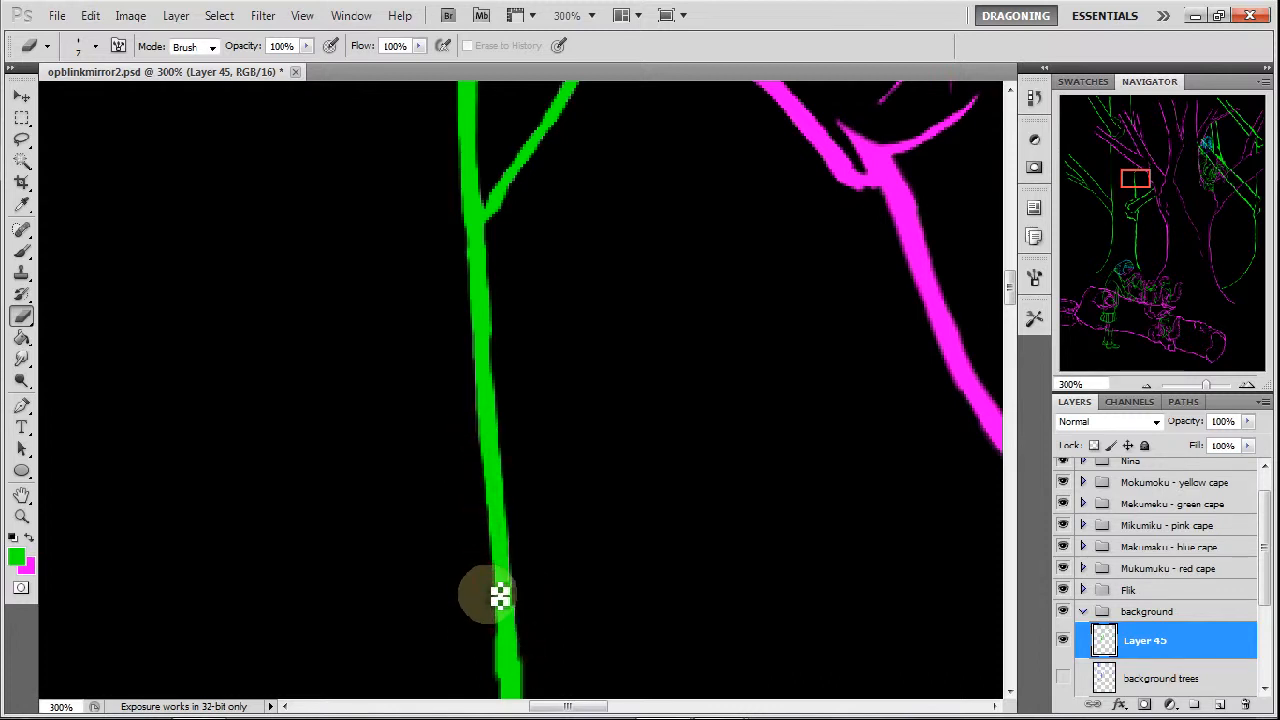
Slim the trunk line's knotted lower end where it joins the long diagonal branch, and erase the spur on that branch's upper edge.
left_click_drag(1134, 194, 1137, 203)
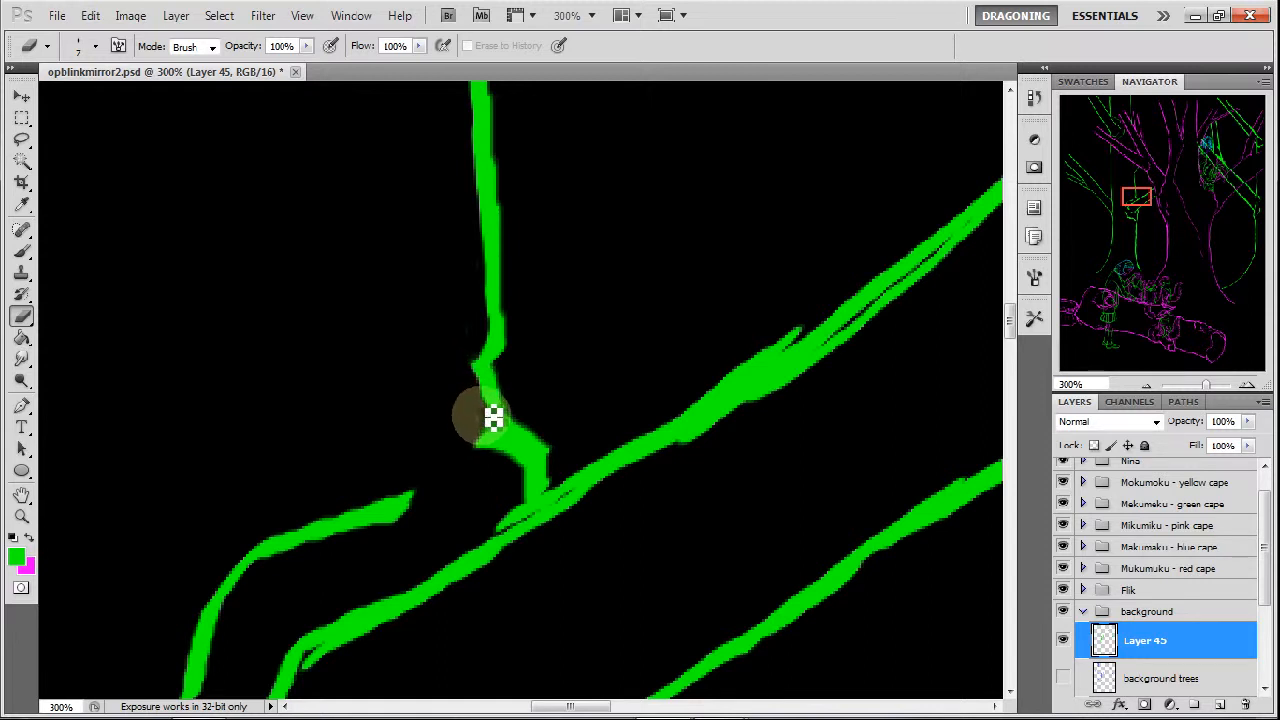
mouse_move(494, 418)
left_mouse_down()
mouse_move(479, 386)
mouse_move(497, 467)
mouse_move(476, 455)
mouse_move(525, 451)
left_mouse_up()
left_click_drag(480, 370, 493, 387)
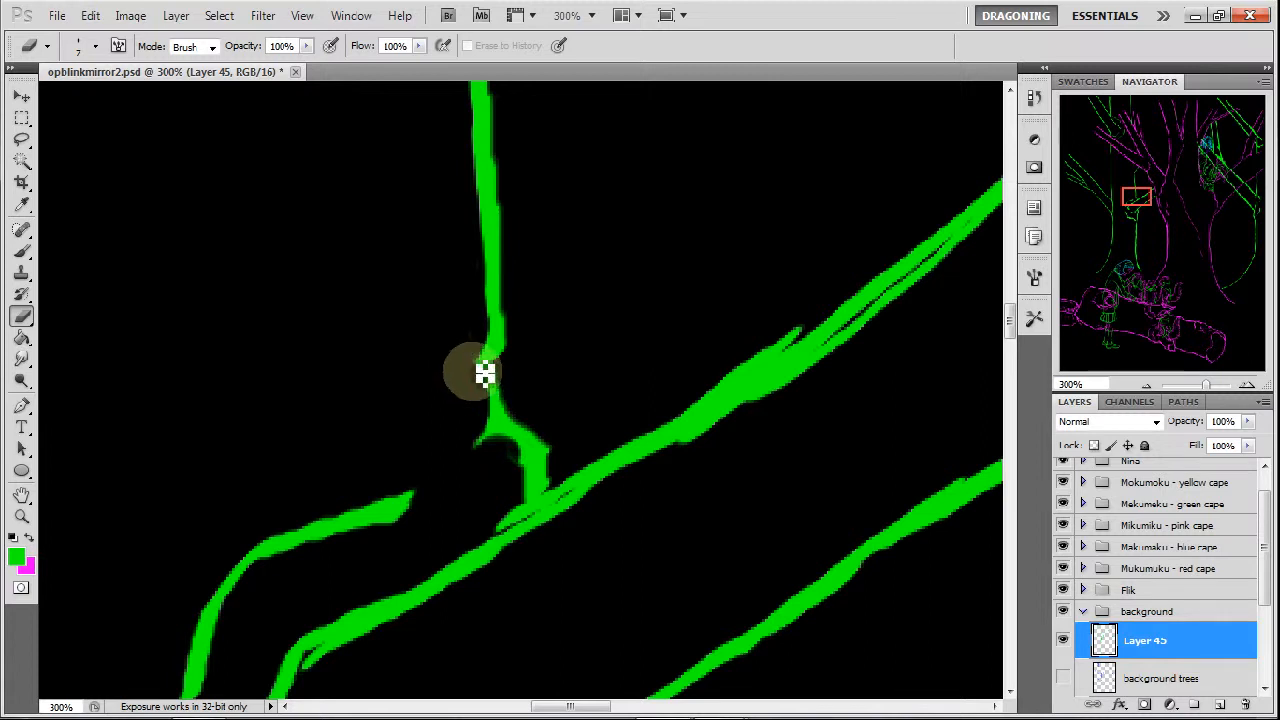
left_click_drag(495, 458, 522, 452)
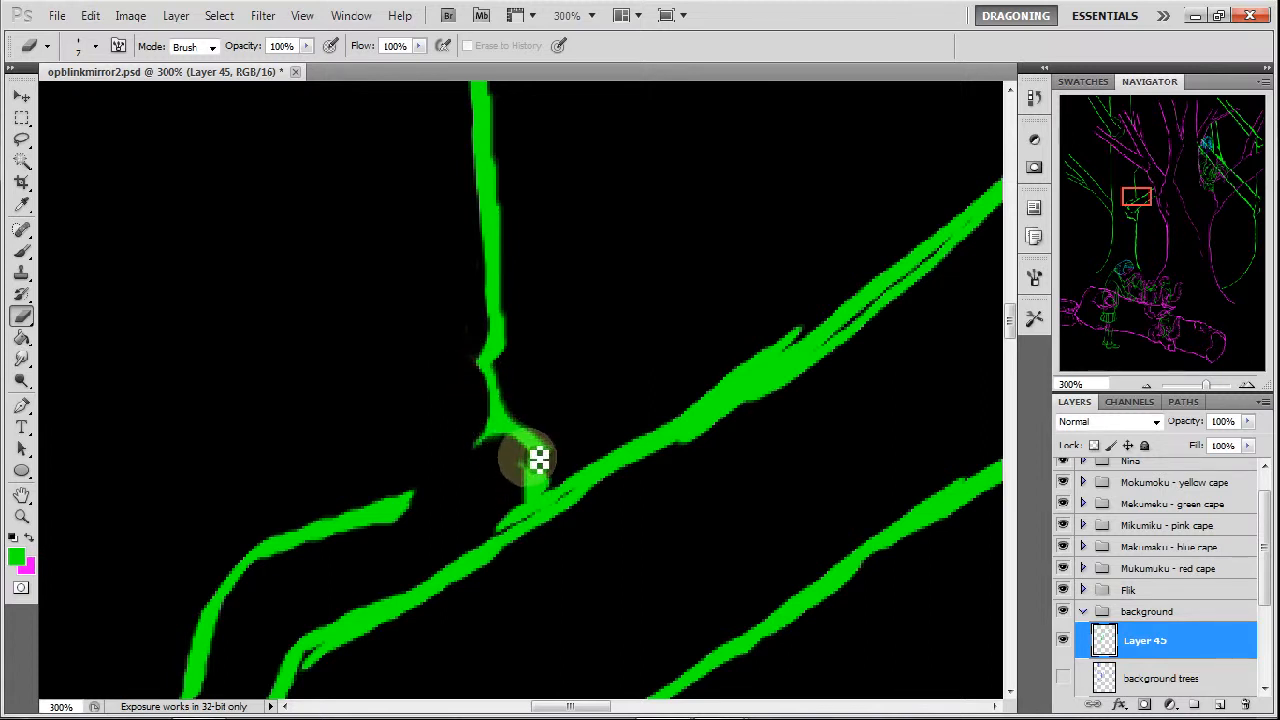
left_click_drag(537, 493, 514, 514)
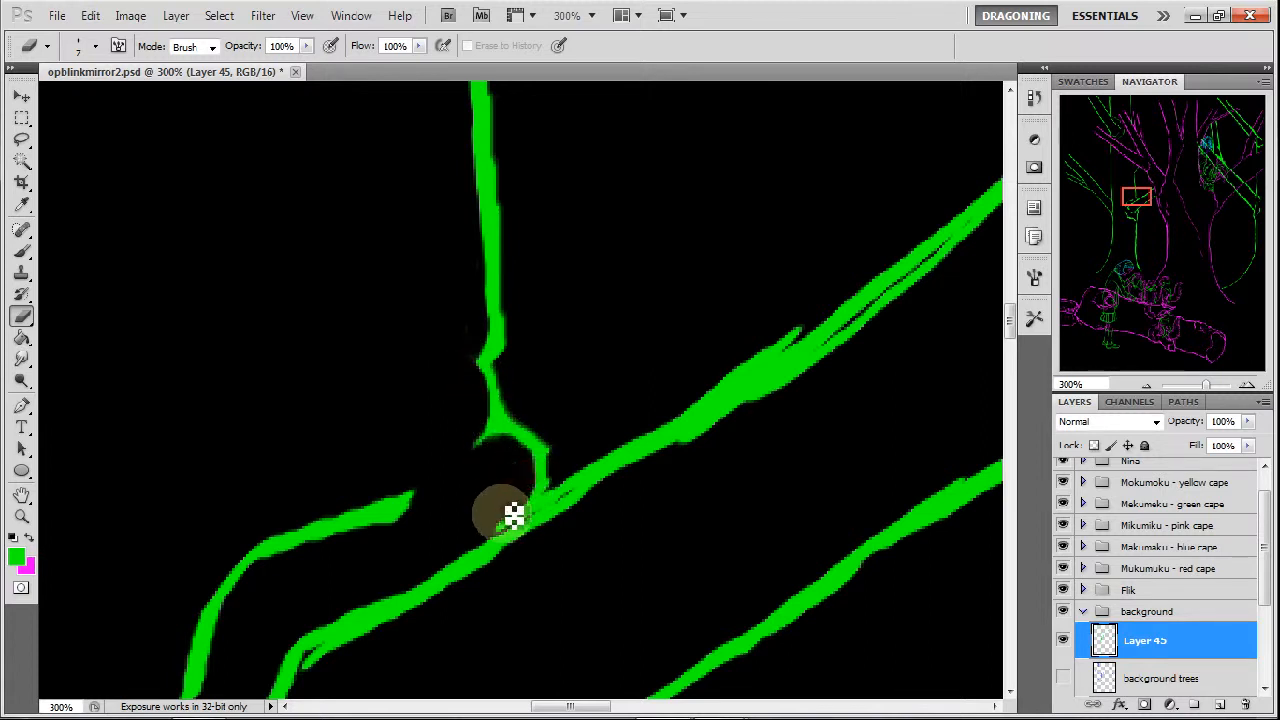
mouse_move(812, 322)
left_mouse_down()
mouse_move(651, 431)
mouse_move(694, 391)
mouse_move(620, 437)
mouse_move(600, 502)
left_mouse_up()
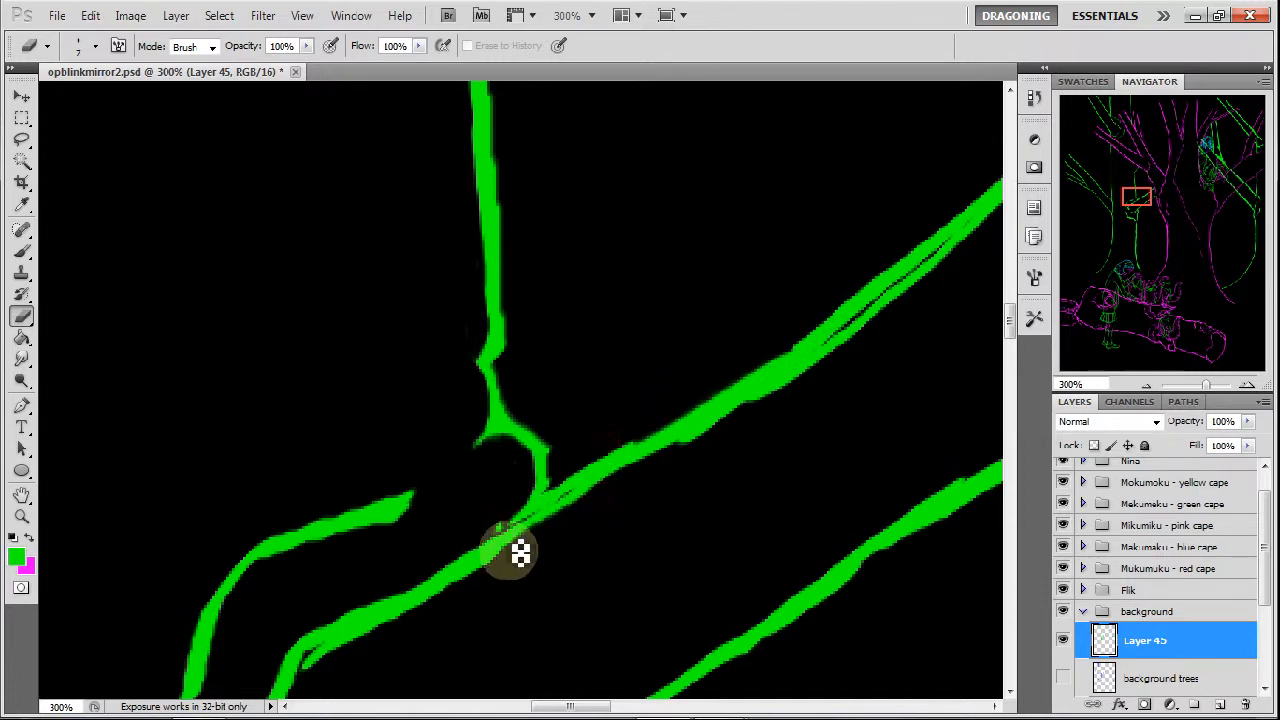
Fill the gaps in the long diagonal branch's lower section with green brush strokes and erase its underside to an even, slim line.
key("b")
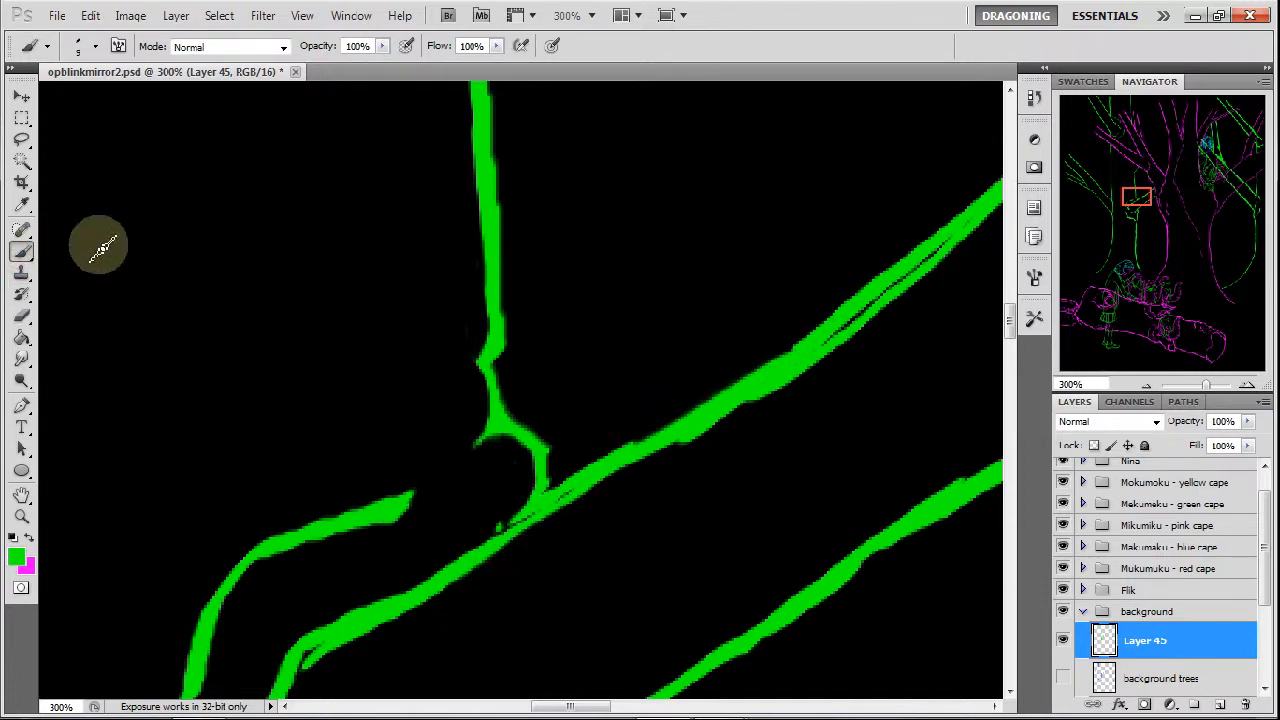
mouse_move(498, 539)
left_mouse_down()
mouse_move(421, 588)
mouse_move(515, 521)
mouse_move(357, 615)
left_mouse_up()
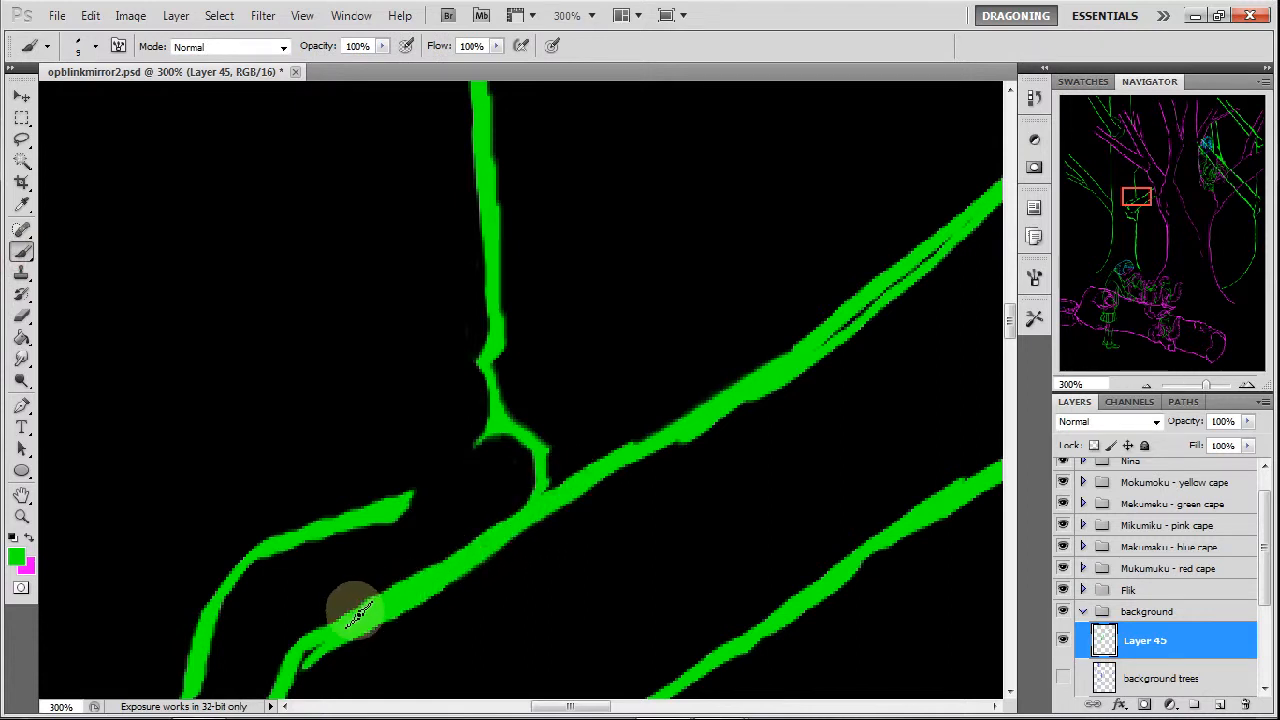
key("e")
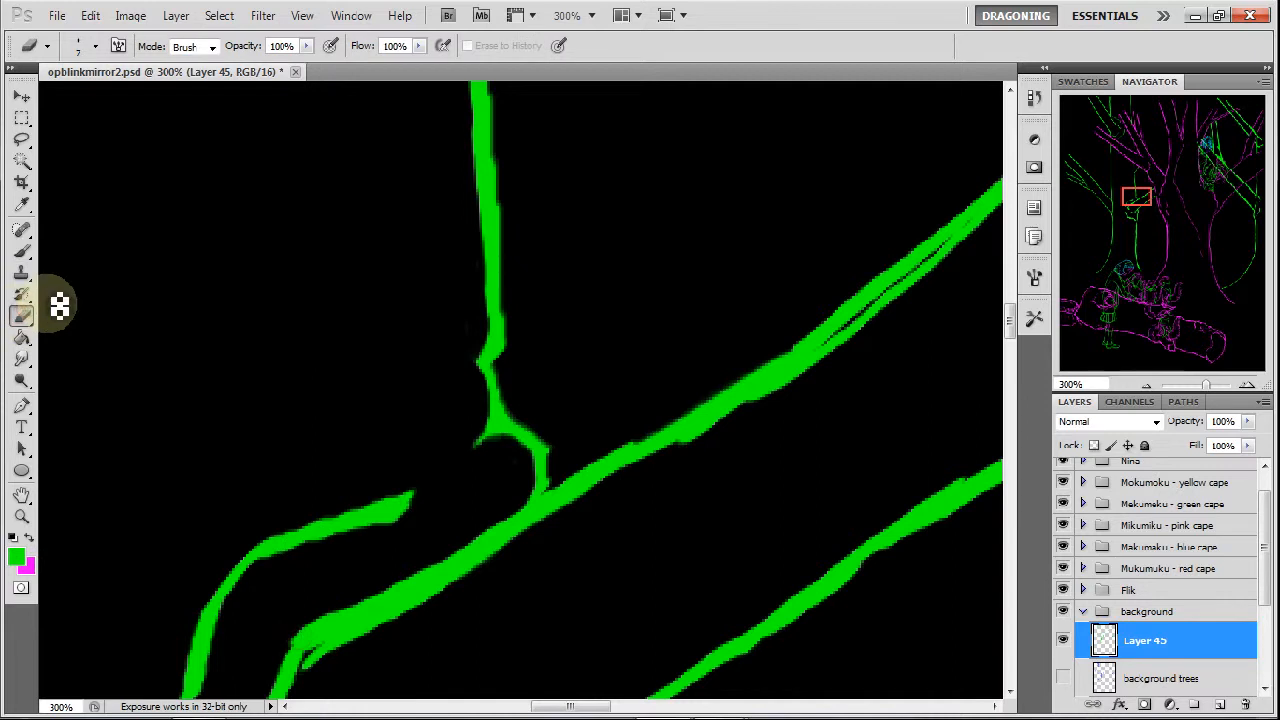
left_click_drag(517, 545, 475, 567)
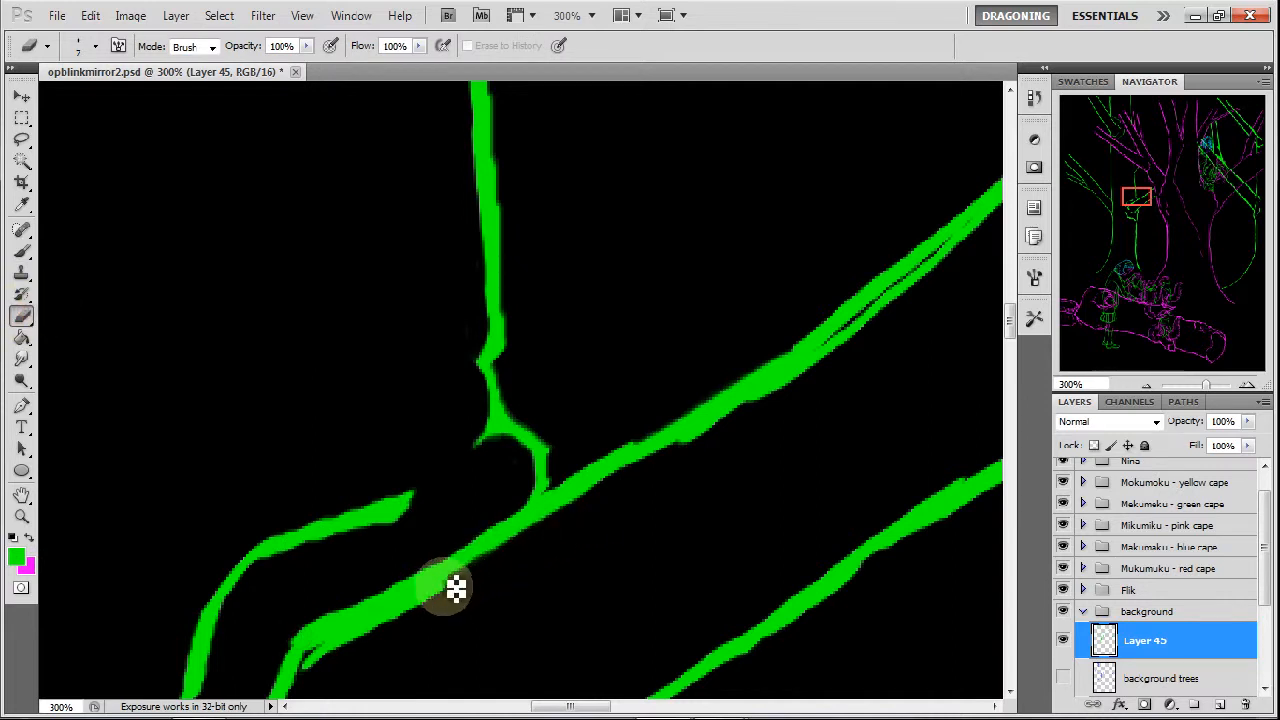
left_click_drag(408, 616, 373, 628)
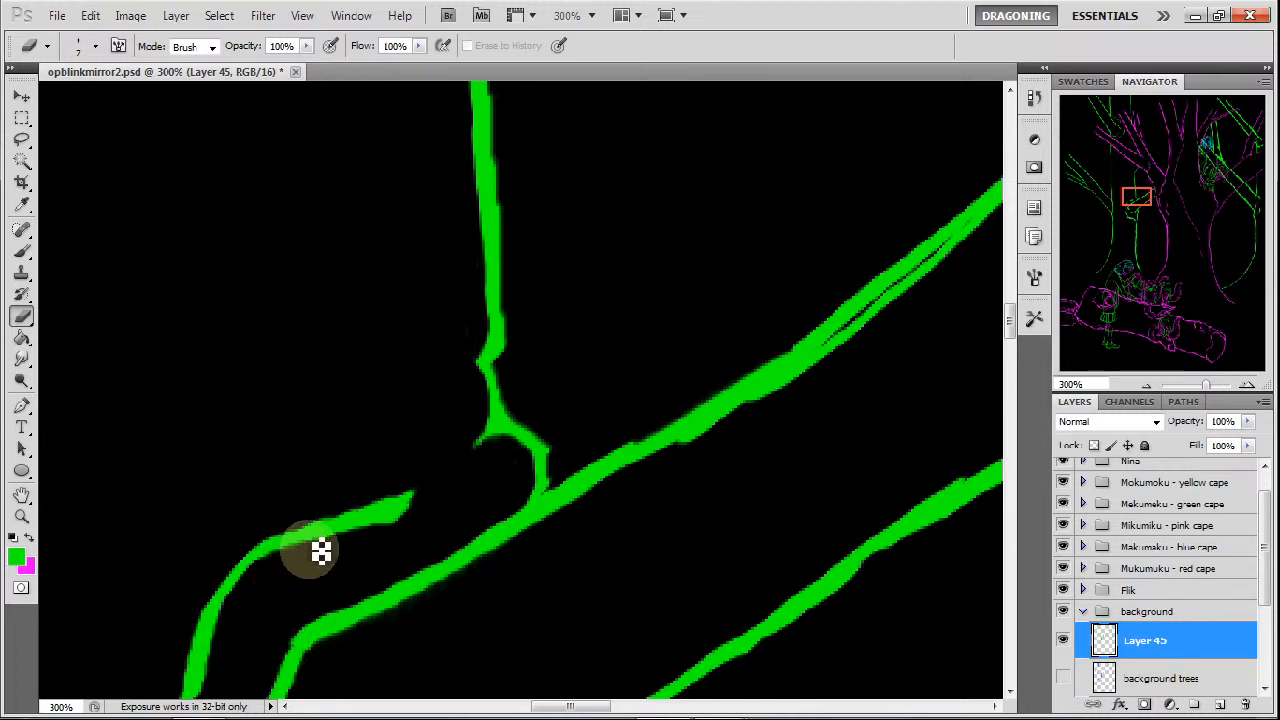
Thin the short curved line beside the diagonal branch to a tapered tip, and smooth both edges of the branch's middle section.
mouse_move(353, 541)
left_mouse_down()
mouse_move(329, 543)
mouse_move(409, 528)
mouse_move(429, 494)
mouse_move(410, 516)
mouse_move(423, 503)
mouse_move(386, 514)
mouse_move(409, 480)
mouse_move(373, 502)
left_mouse_up()
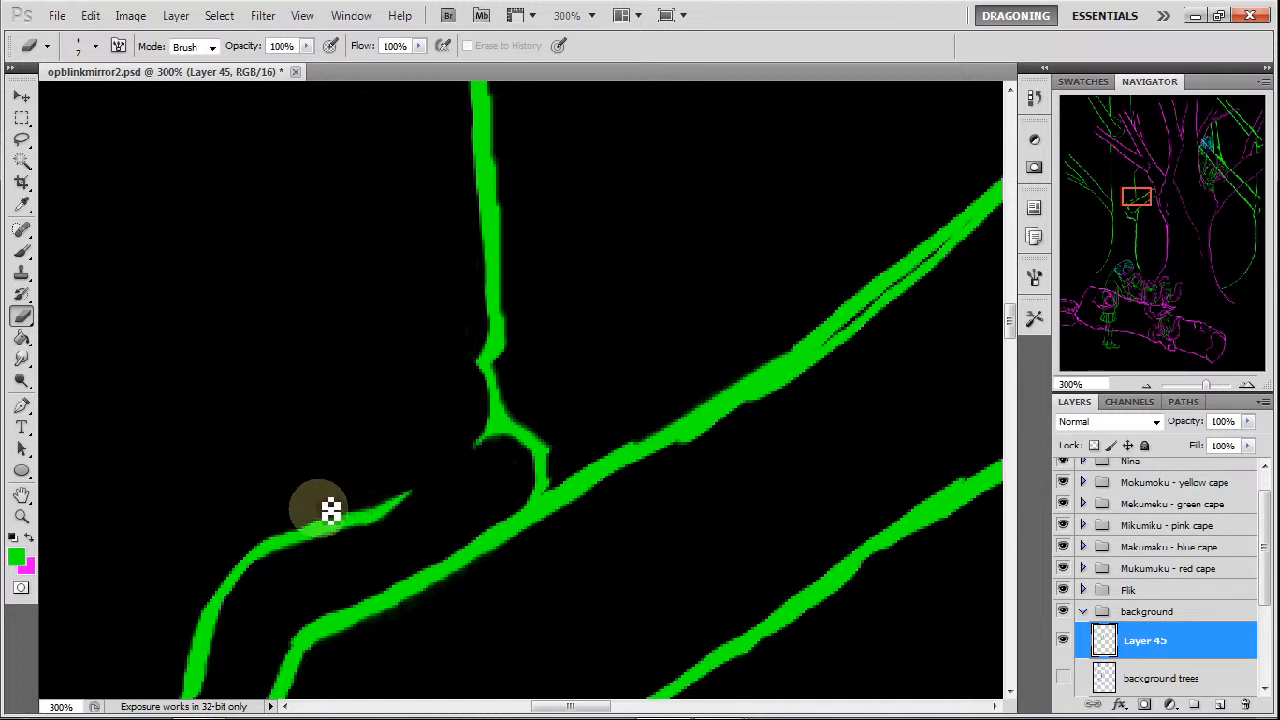
left_click_drag(348, 511, 261, 537)
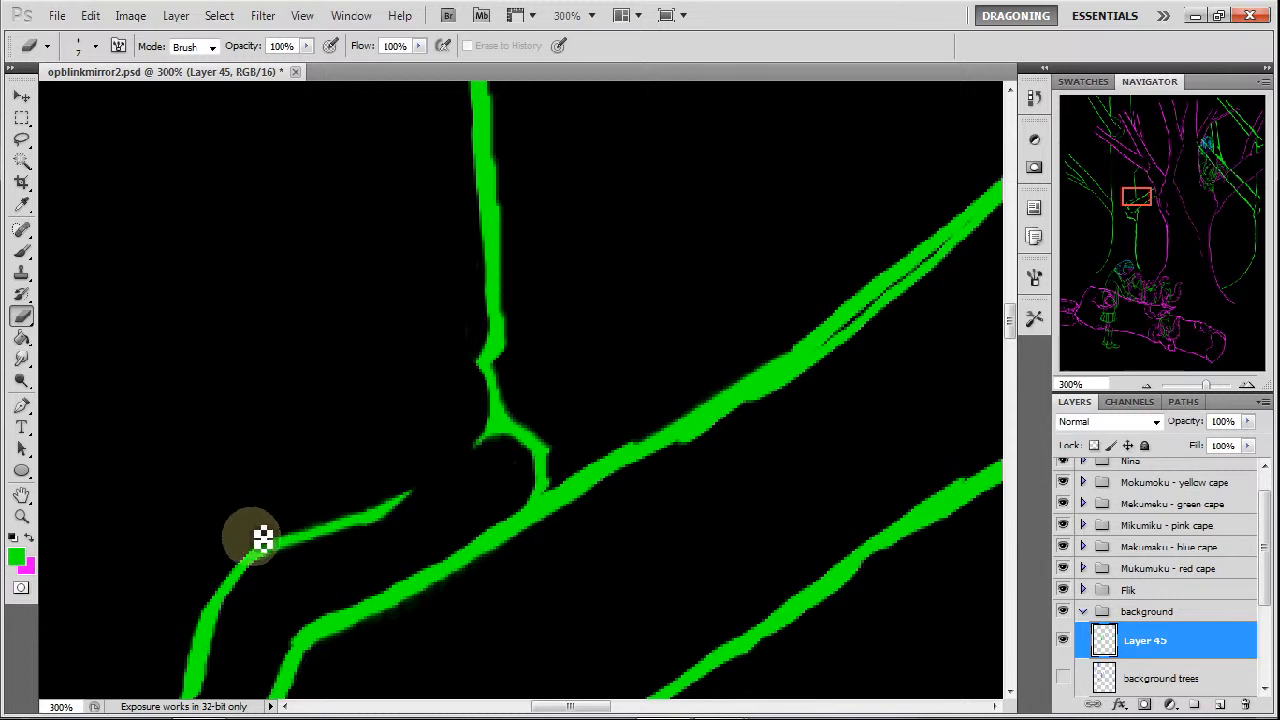
left_click_drag(644, 432, 598, 461)
mouse_move(659, 426)
left_mouse_down()
mouse_move(569, 466)
mouse_move(723, 396)
mouse_move(707, 440)
mouse_move(672, 451)
mouse_move(772, 399)
mouse_move(661, 464)
mouse_move(833, 367)
left_mouse_up()
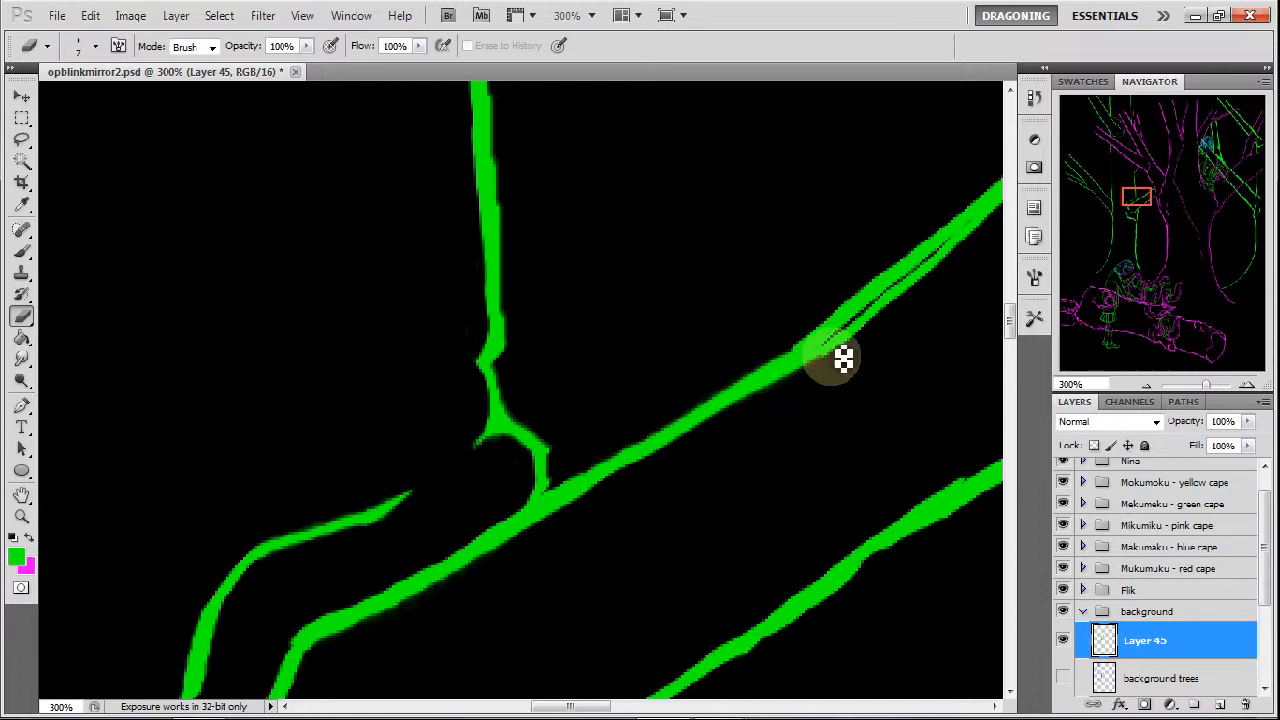
Paint a second green prong with the Brush, forking from the underside of the diagonal branch's upper part to the magenta trunk.
left_click_drag(1131, 200, 1146, 194)
left_click(22, 250)
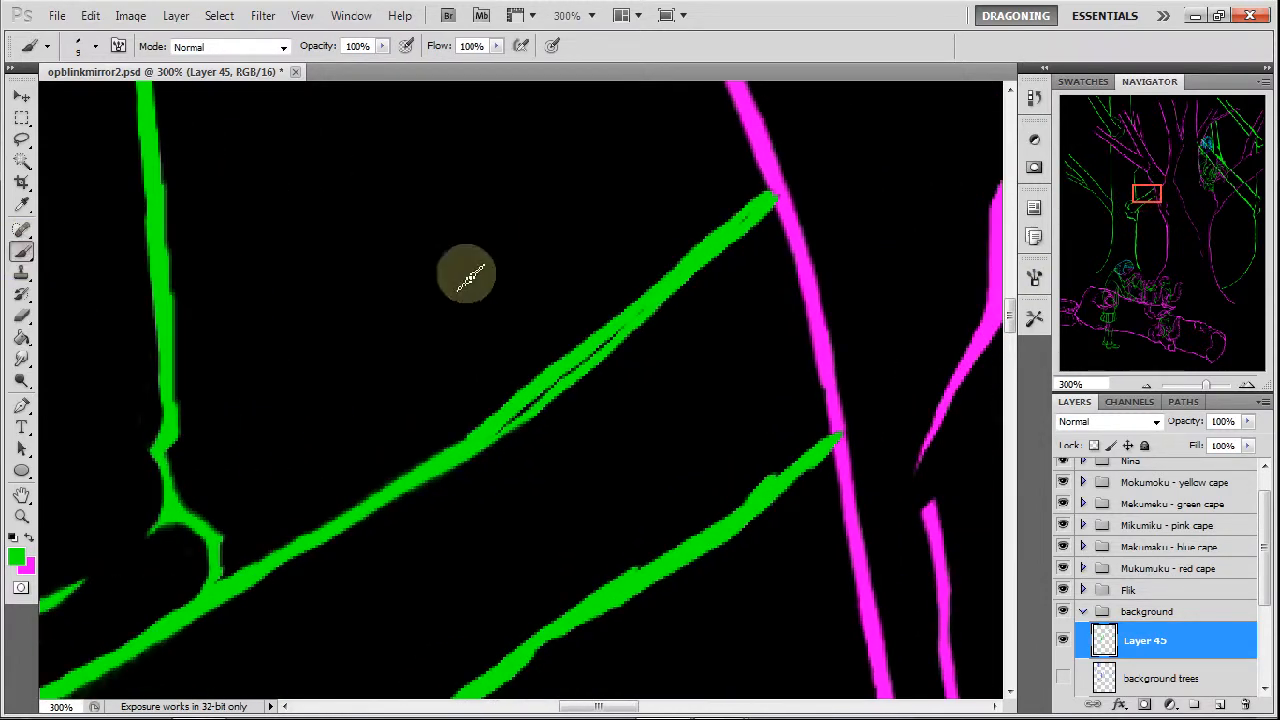
mouse_move(551, 383)
left_mouse_down()
mouse_move(656, 322)
mouse_move(571, 390)
mouse_move(780, 258)
left_mouse_up()
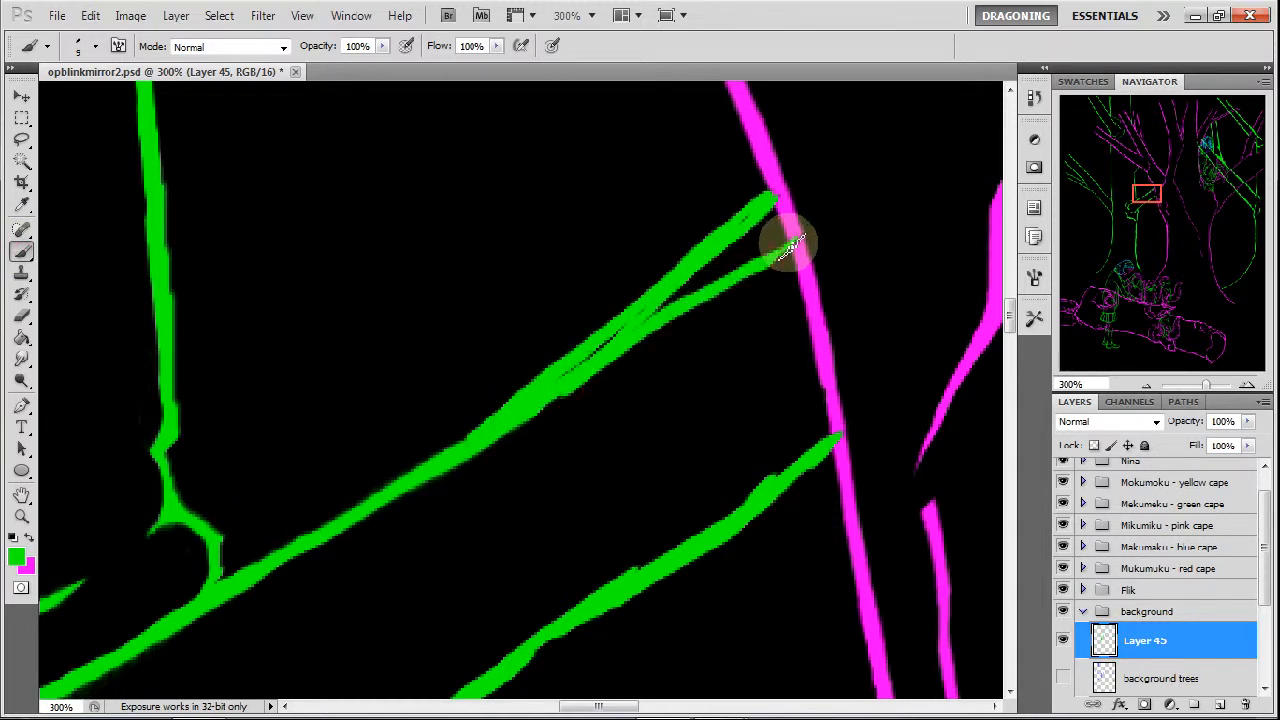
Give the eraser a slanted brush tip at 5 px and thin both prongs of the fork, clearing the gap between them.
left_click(22, 314)
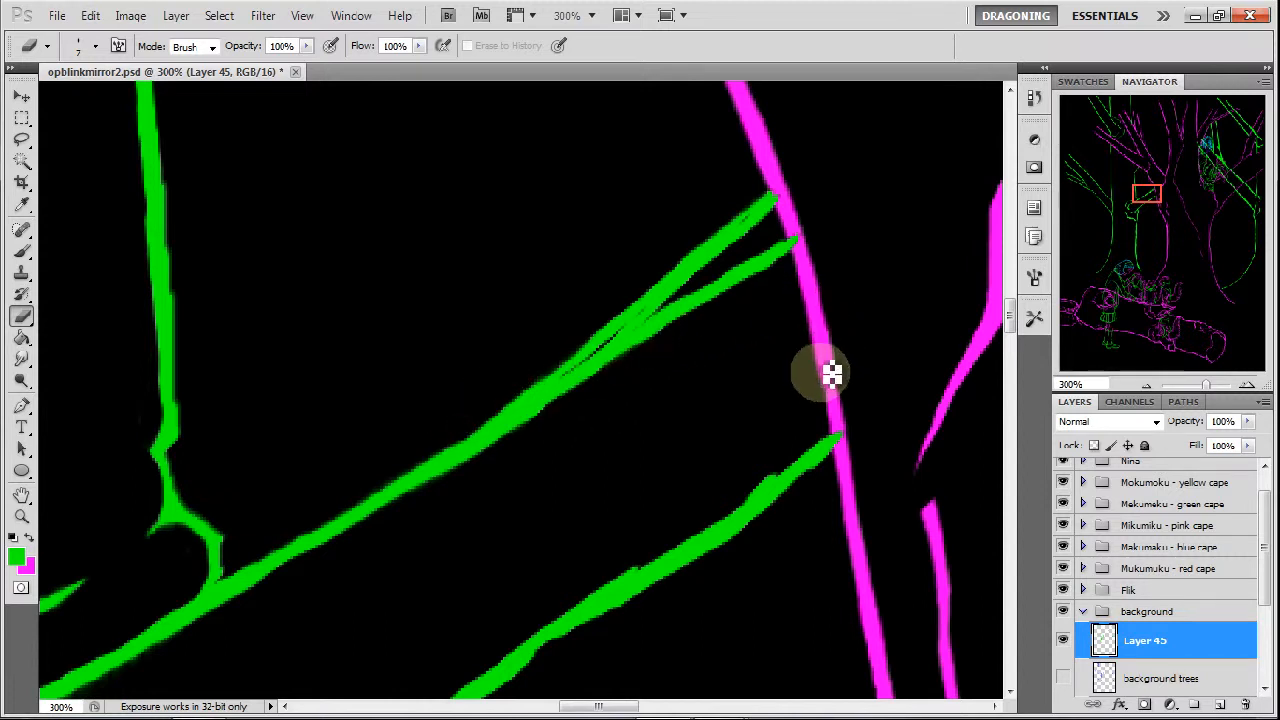
right_click(746, 390)
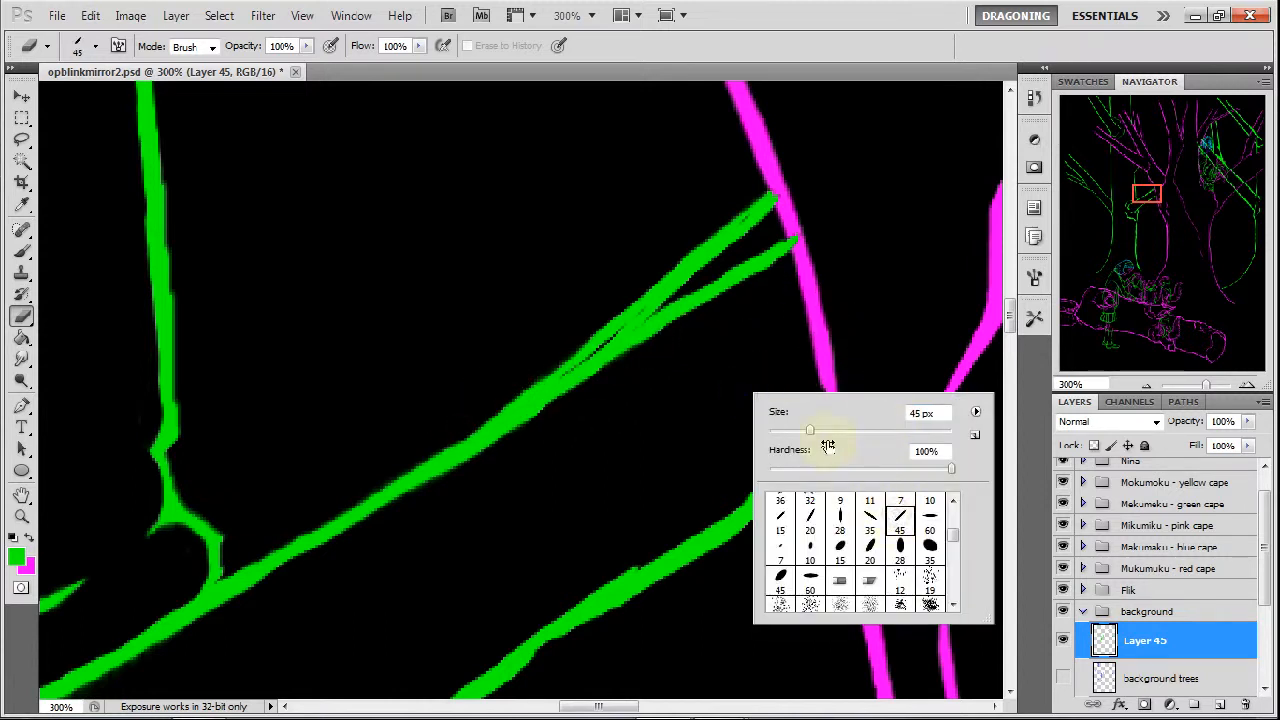
key("Return")
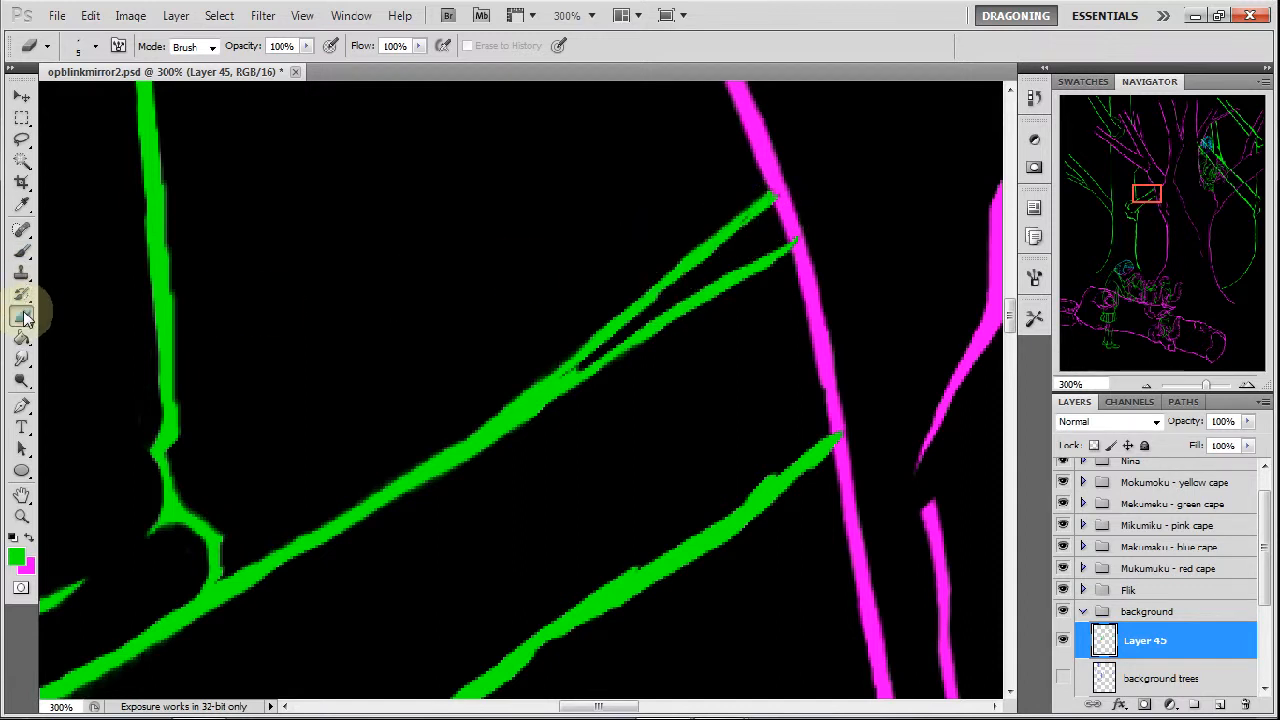
Repaint the fork's upper prong in green and erase its edges so it runs thin and smooth to the magenta trunk.
left_click(22, 250)
mouse_move(776, 203)
left_mouse_down()
mouse_move(615, 318)
mouse_move(563, 373)
left_mouse_up()
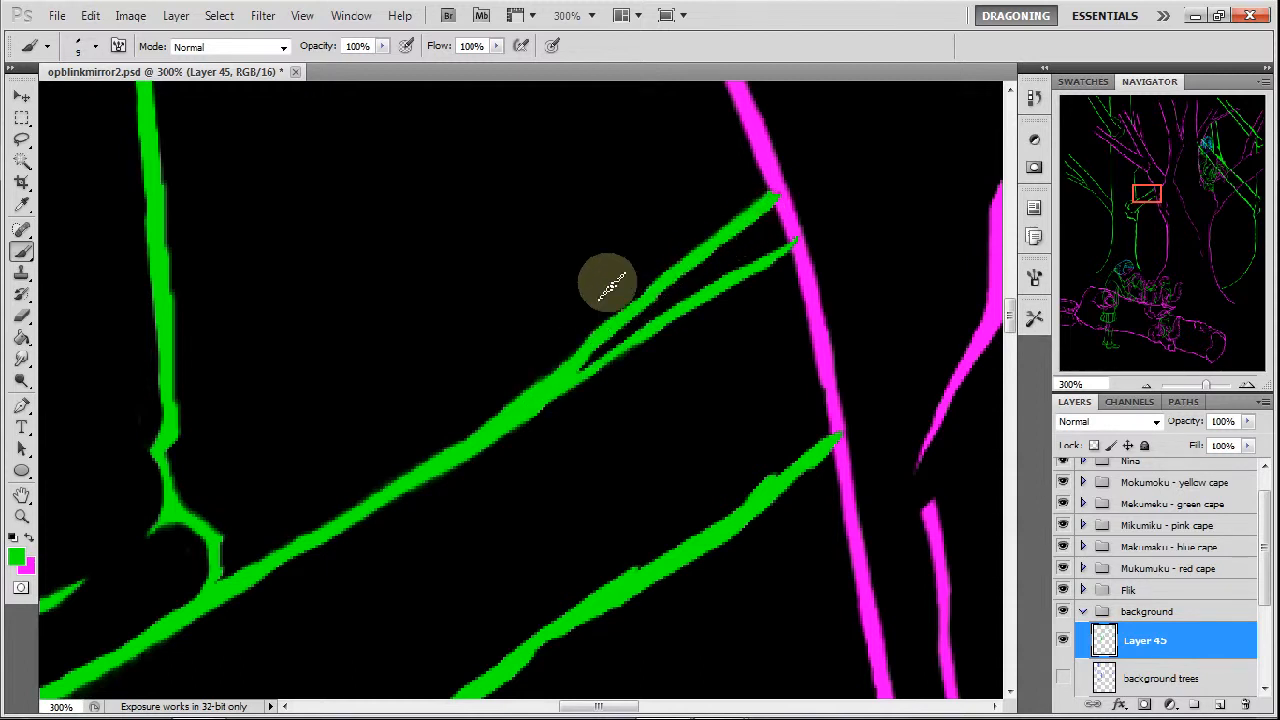
left_click_drag(613, 316, 571, 347)
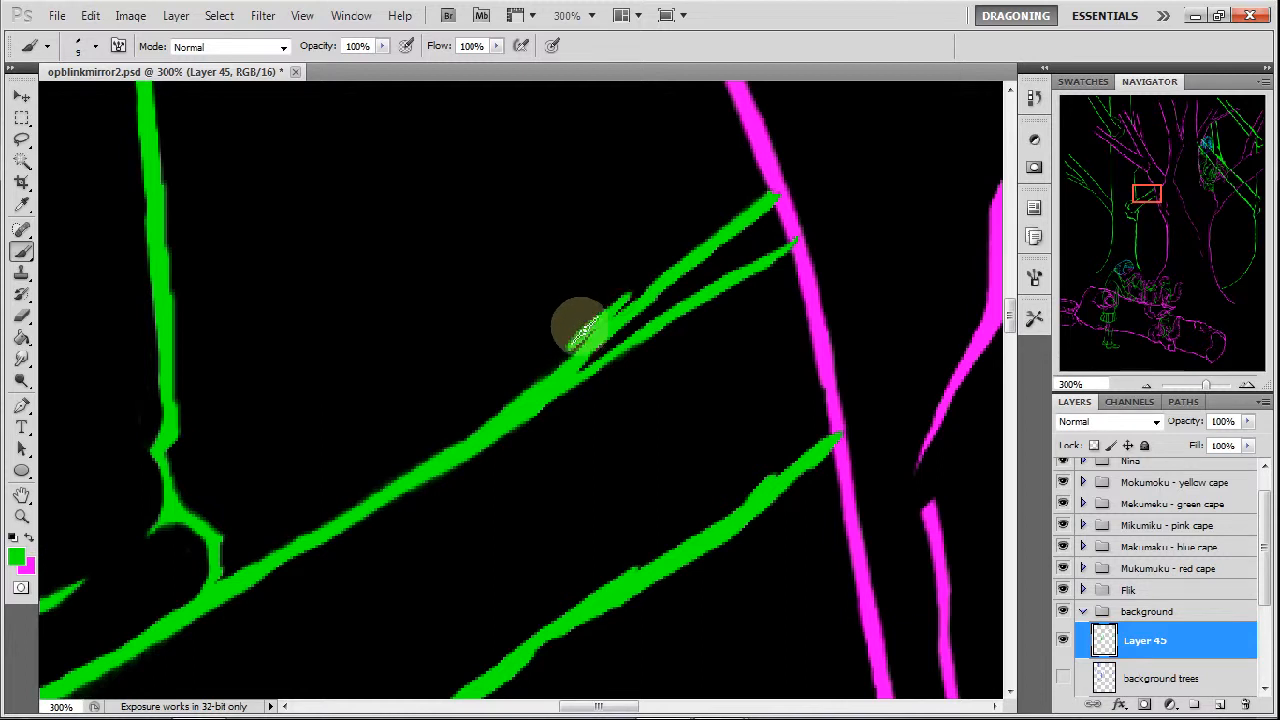
left_click(21, 316)
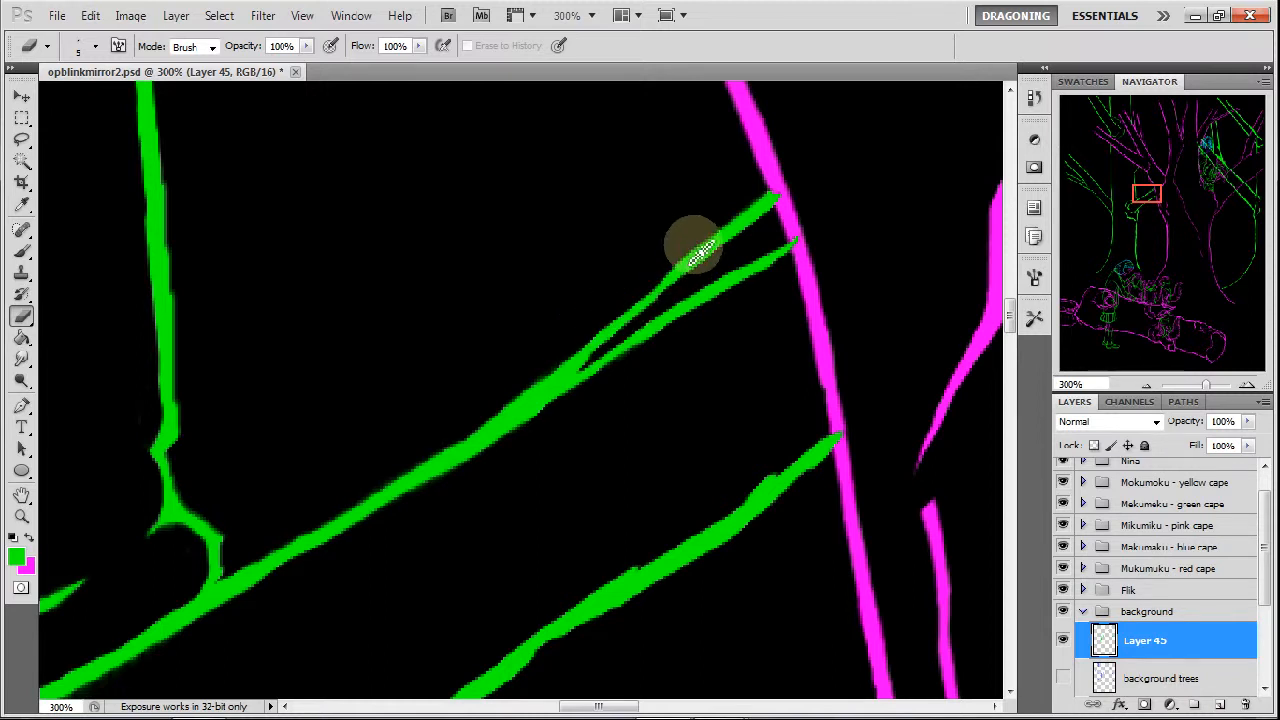
mouse_move(712, 245)
left_mouse_down()
mouse_move(662, 284)
mouse_move(766, 191)
mouse_move(737, 209)
mouse_move(778, 193)
left_mouse_up()
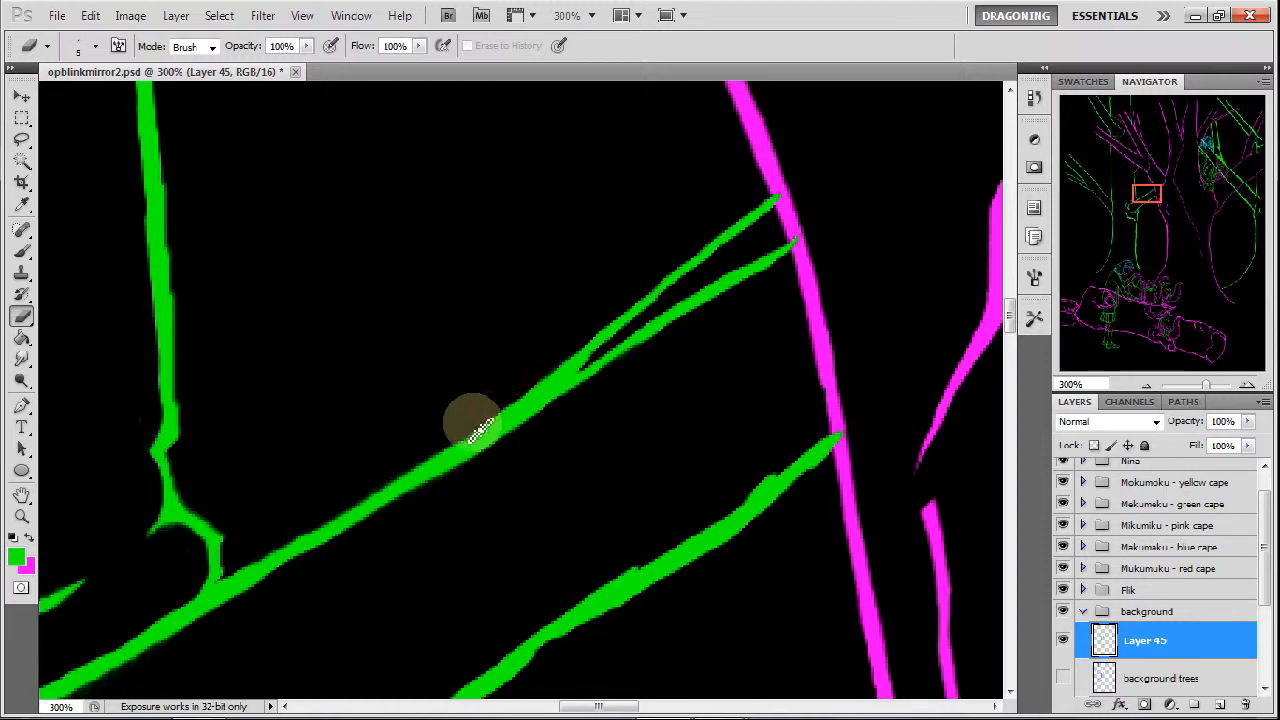
Thin the lower diagonal branch from the magenta trunk down to its forked end, and slim the bent lower end of the branch above.
left_click_drag(1143, 194, 1149, 205)
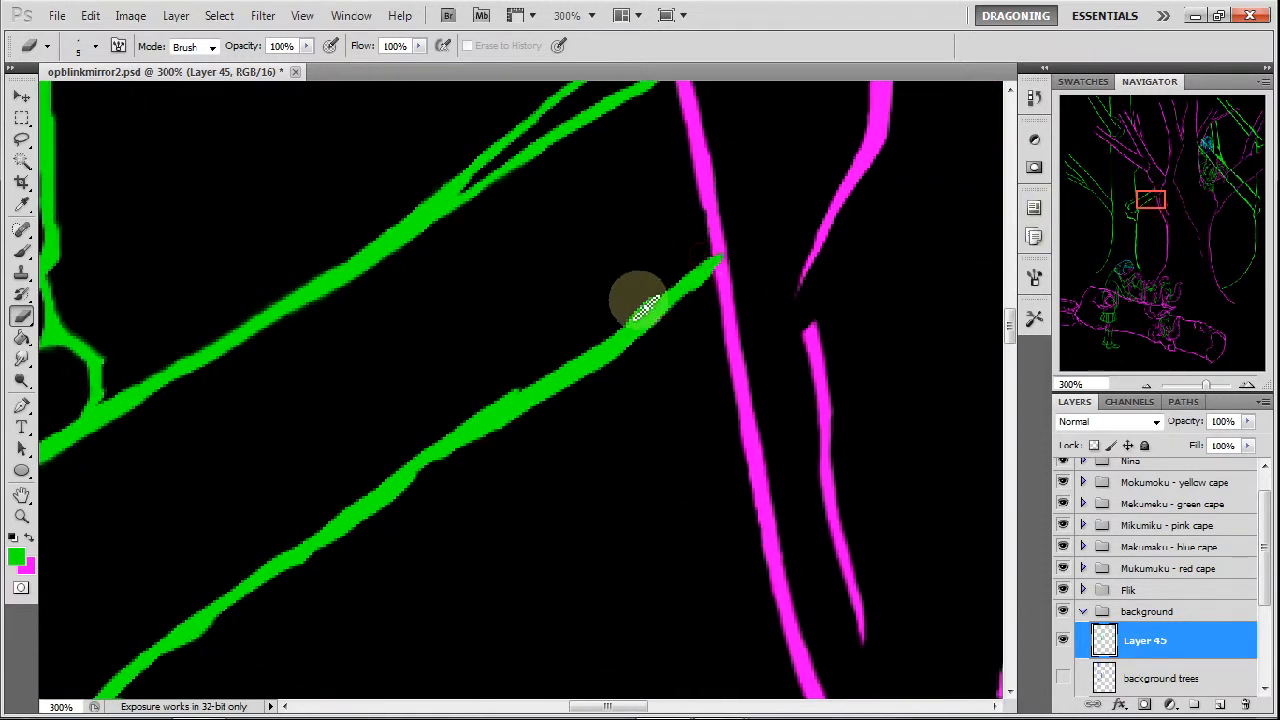
left_click_drag(693, 293, 571, 390)
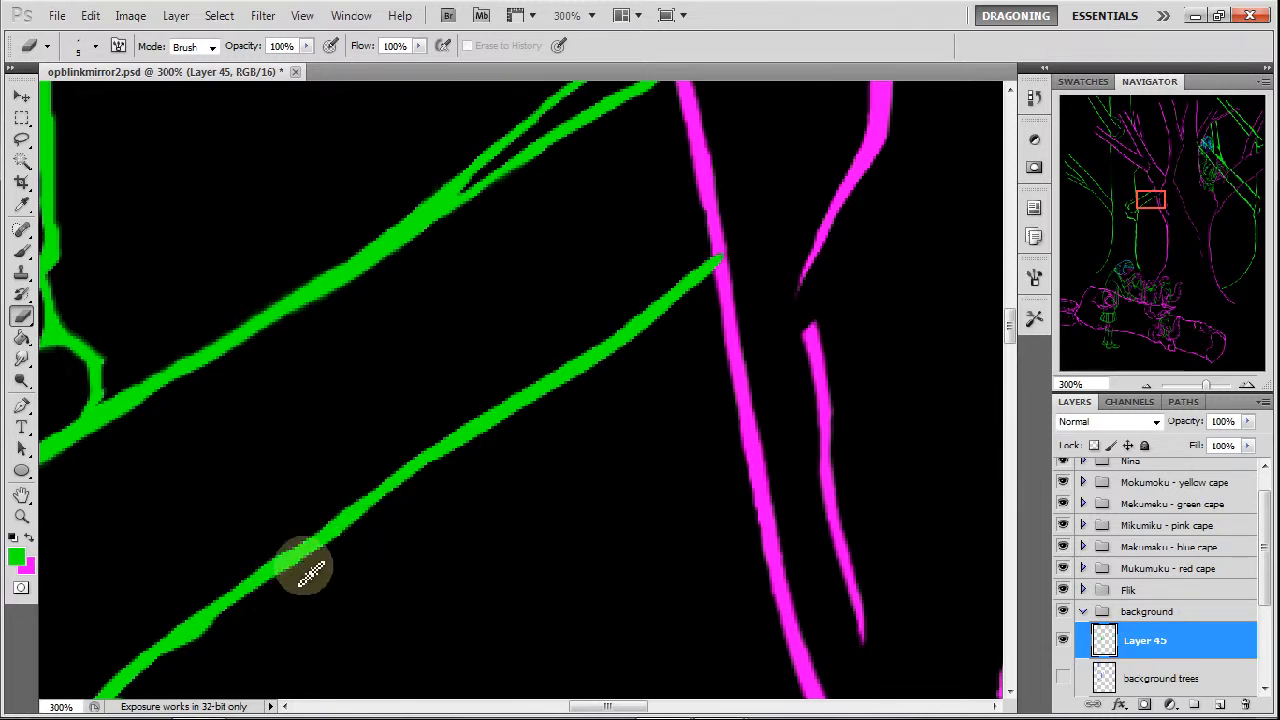
mouse_move(1150, 202)
left_mouse_down()
mouse_move(1141, 215)
mouse_move(1146, 195)
left_mouse_up()
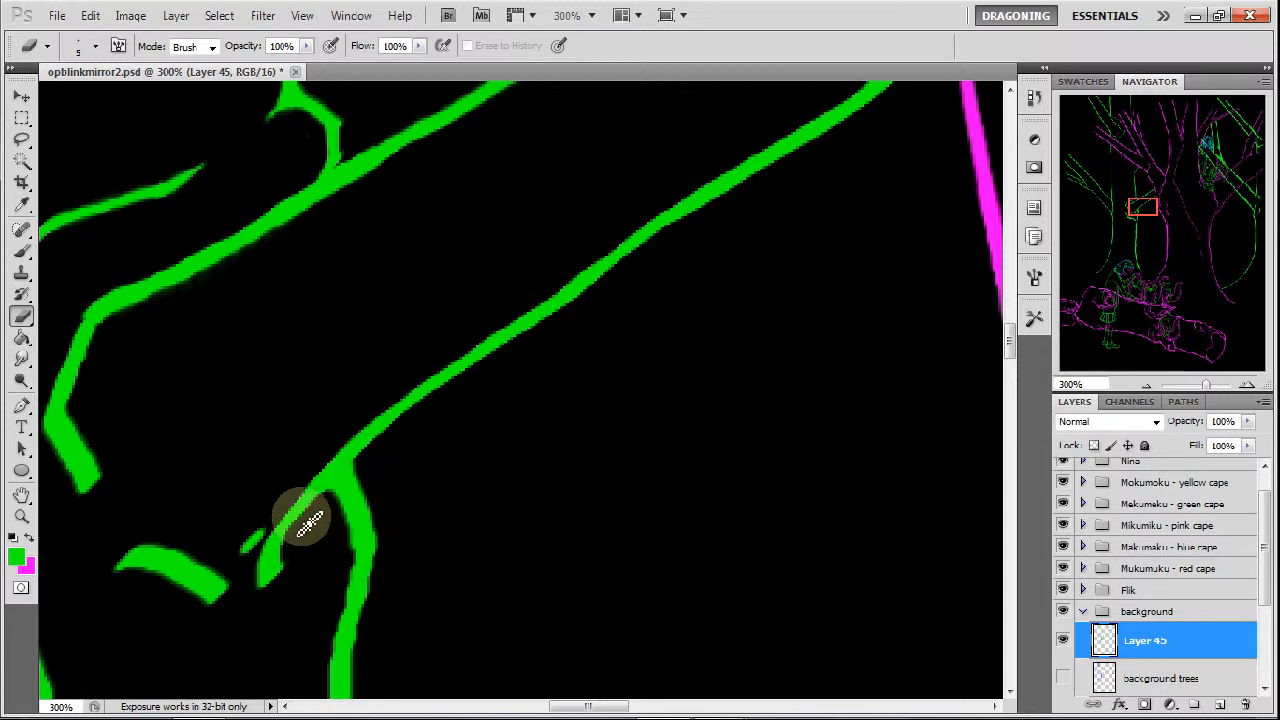
mouse_move(344, 510)
left_mouse_down()
mouse_move(345, 564)
mouse_move(252, 554)
mouse_move(259, 539)
mouse_move(243, 552)
mouse_move(263, 536)
mouse_move(279, 583)
mouse_move(302, 555)
mouse_move(285, 553)
mouse_move(302, 525)
mouse_move(283, 566)
mouse_move(307, 525)
left_mouse_up()
mouse_move(113, 483)
left_mouse_down()
mouse_move(70, 397)
mouse_move(96, 330)
mouse_move(80, 377)
mouse_move(108, 327)
mouse_move(136, 320)
mouse_move(98, 337)
mouse_move(100, 323)
mouse_move(218, 275)
left_mouse_up()
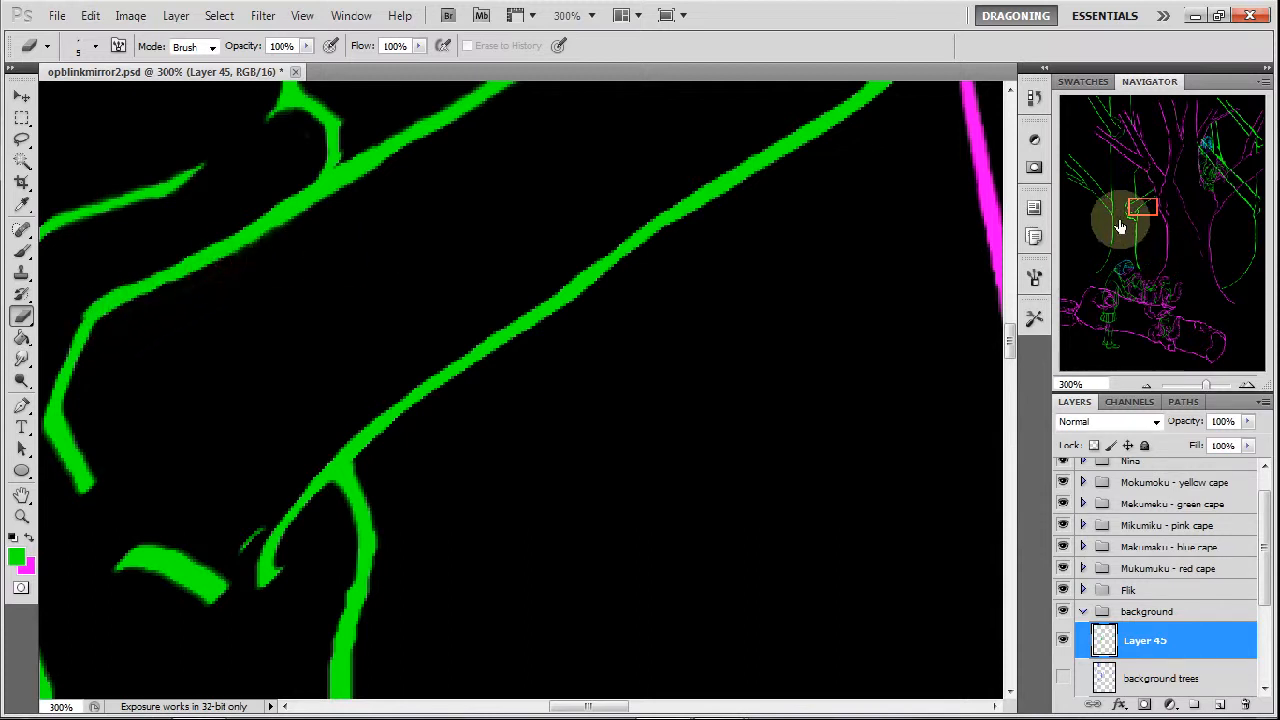
Thin the short curved stroke beside the forked branch end and slim the thick bent line below it, erasing the spur on its underside.
left_click_drag(1140, 215, 1132, 223)
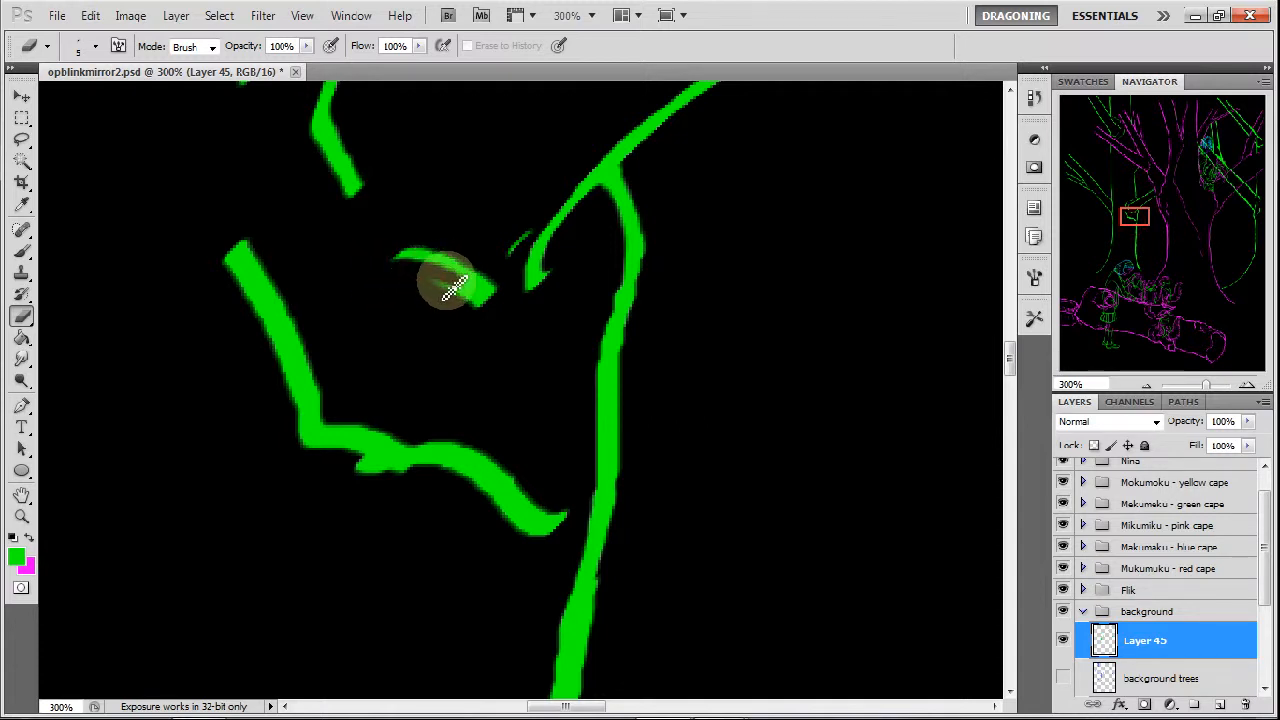
mouse_move(437, 283)
left_mouse_down()
mouse_move(471, 293)
mouse_move(435, 283)
mouse_move(473, 305)
mouse_move(453, 293)
mouse_move(477, 270)
mouse_move(485, 300)
left_mouse_up()
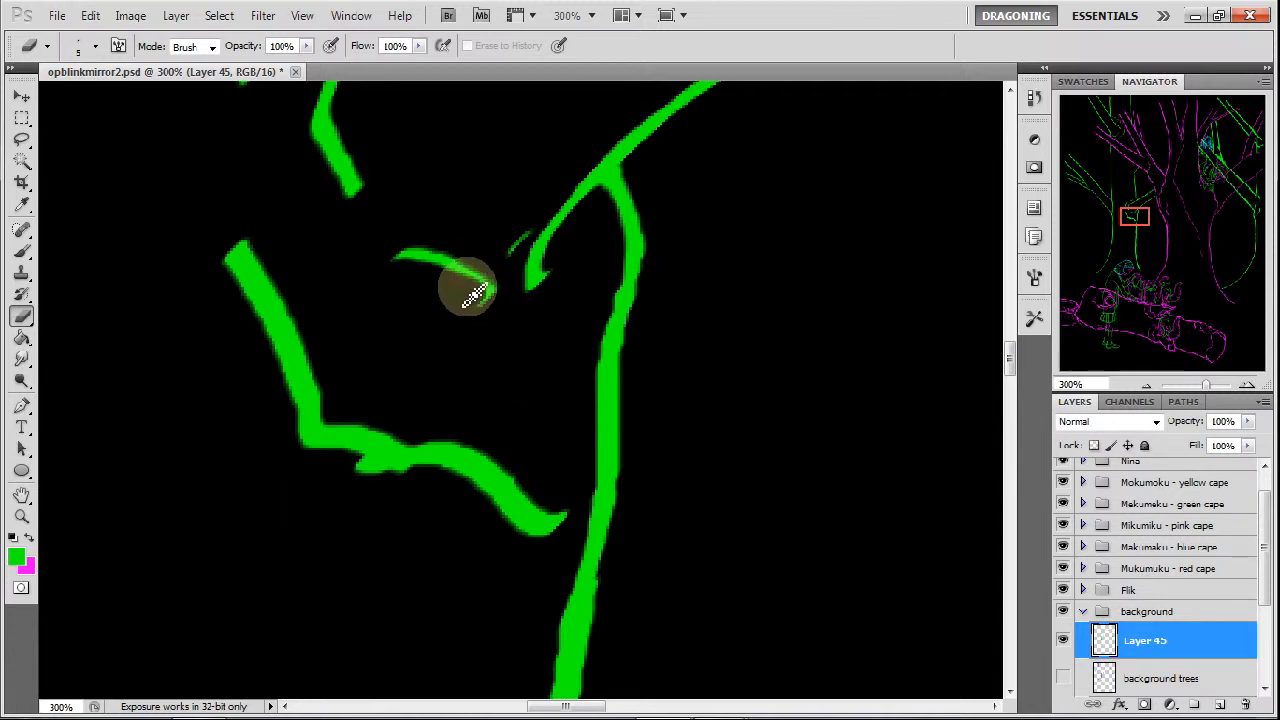
mouse_move(245, 240)
left_mouse_down()
mouse_move(282, 277)
mouse_move(297, 314)
mouse_move(251, 266)
mouse_move(305, 340)
mouse_move(287, 319)
mouse_move(323, 410)
mouse_move(403, 437)
mouse_move(398, 484)
mouse_move(371, 488)
mouse_move(397, 481)
mouse_move(420, 496)
left_mouse_up()
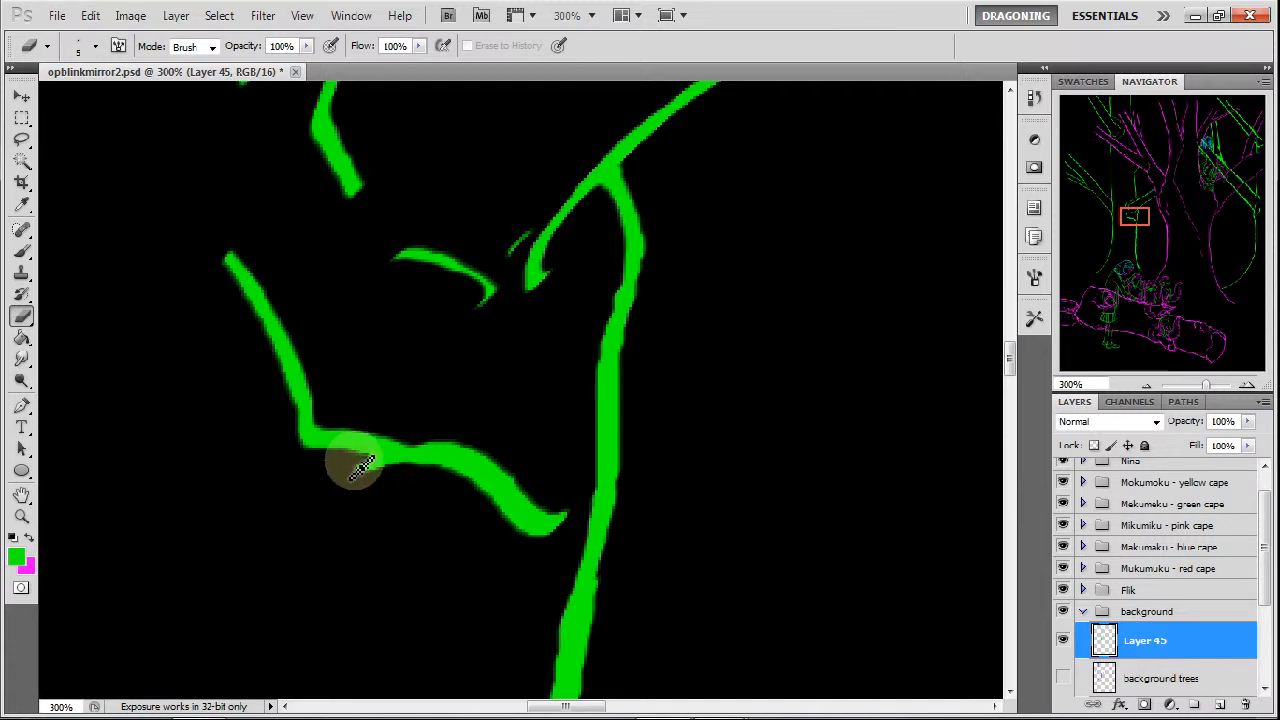
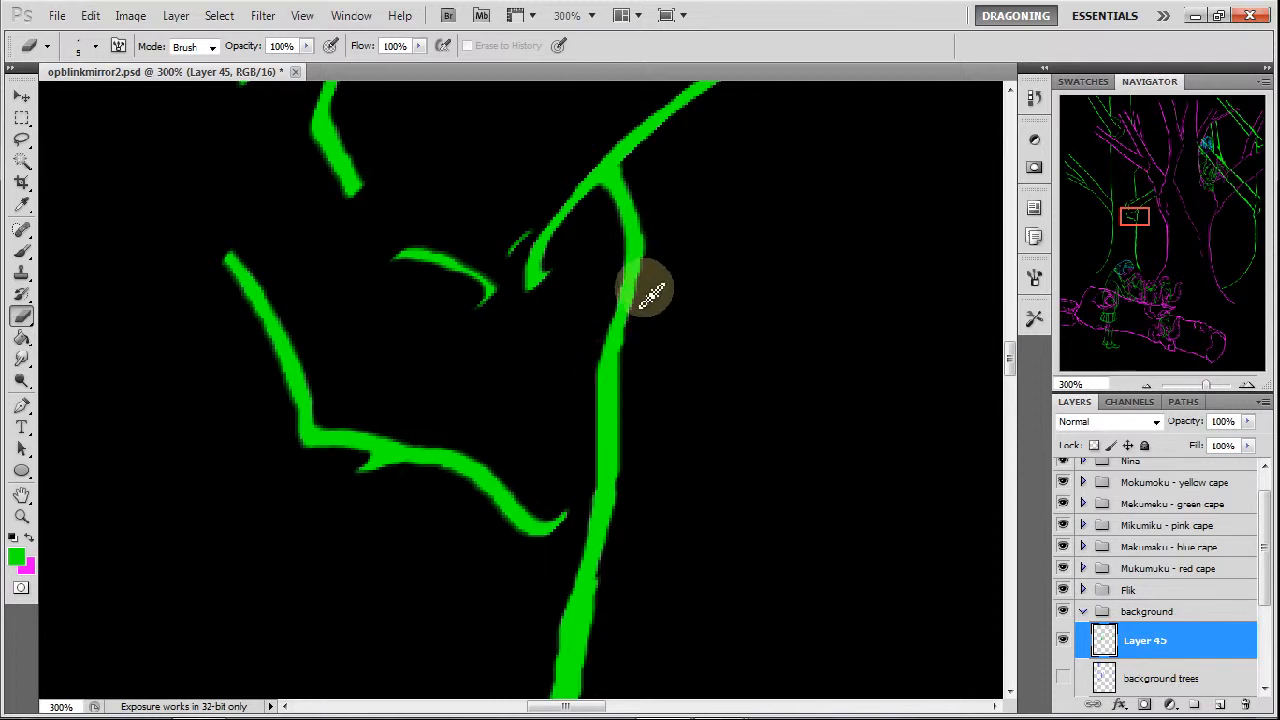
Thin the green trunk line from below its fork down past the bent branch, erasing the bumps along both edges.
left_click_drag(630, 331, 622, 446)
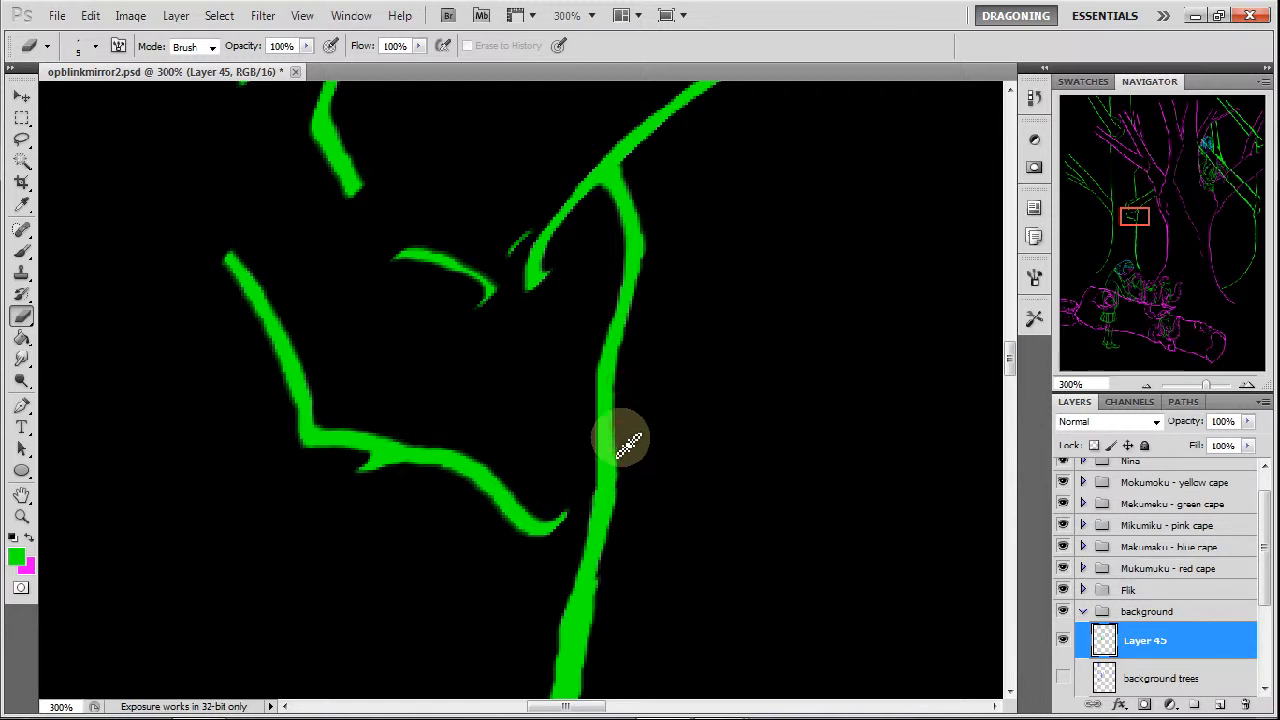
left_click_drag(588, 487, 581, 538)
left_click_drag(1146, 217, 1150, 227)
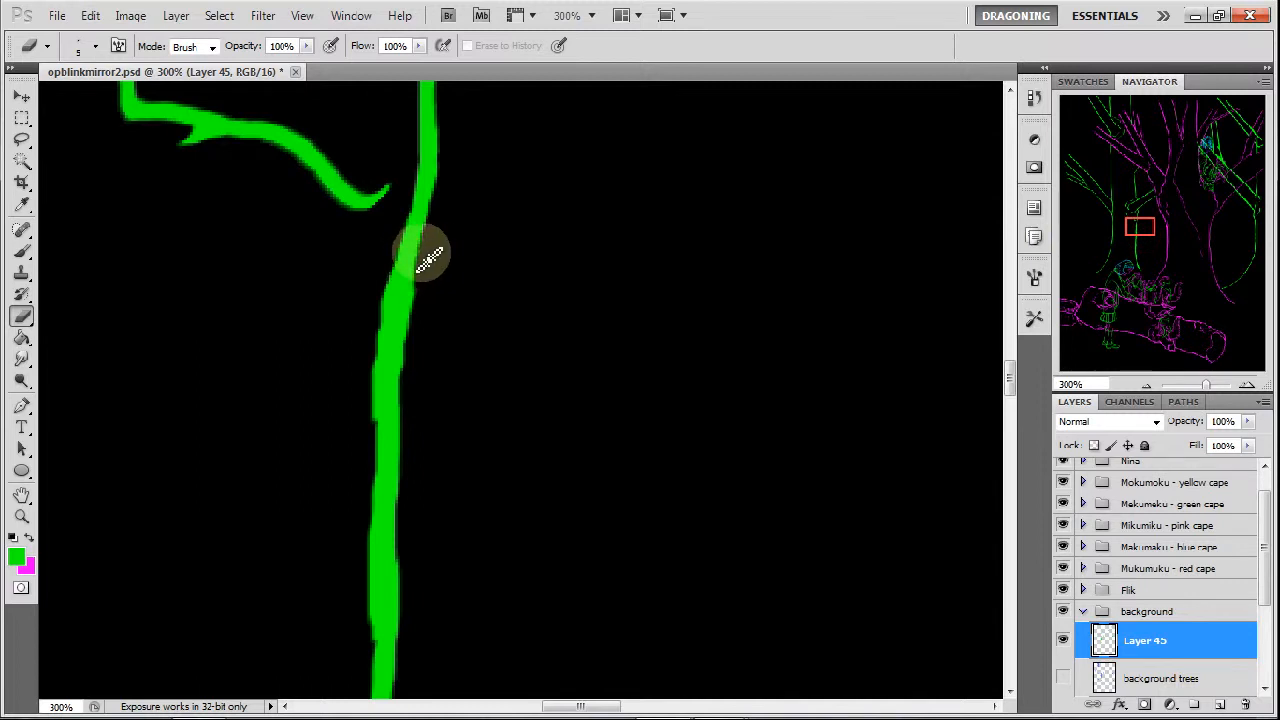
left_click_drag(421, 254, 409, 360)
mouse_move(409, 316)
left_mouse_down()
mouse_move(404, 357)
mouse_move(408, 317)
mouse_move(405, 446)
left_mouse_up()
left_click_drag(369, 371, 370, 552)
left_click_drag(374, 498, 363, 623)
left_click_drag(406, 503, 411, 591)
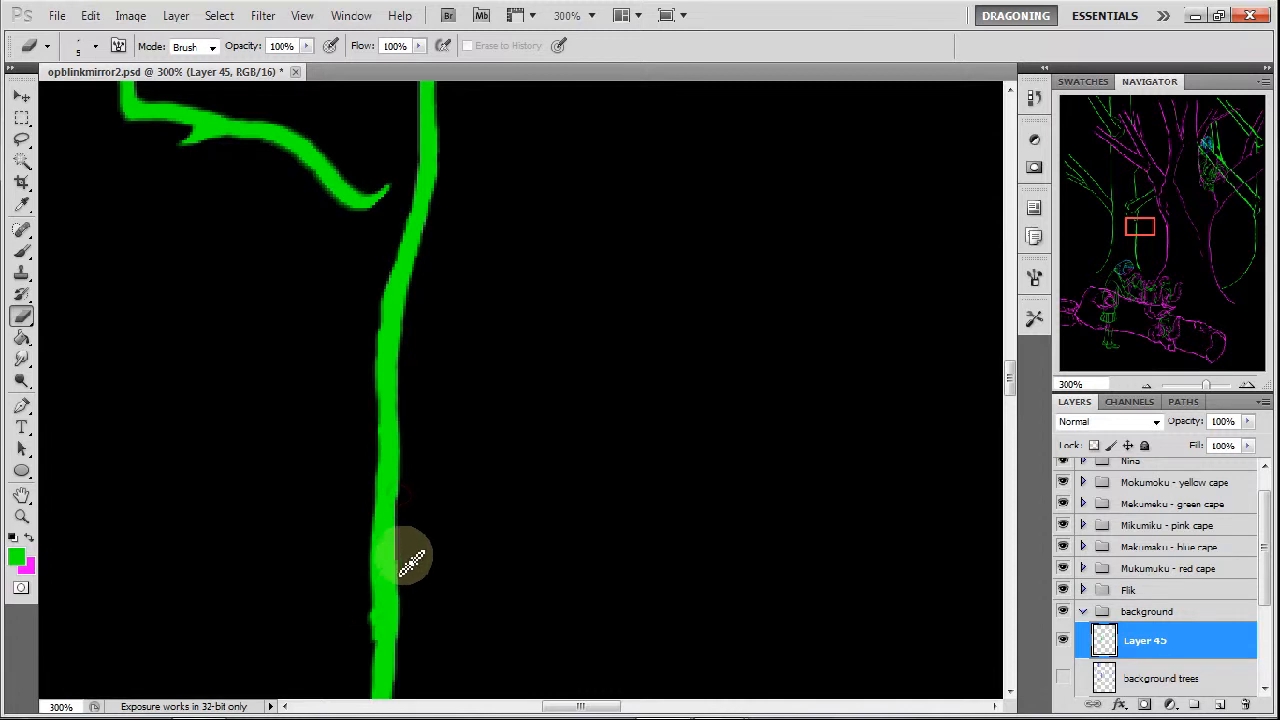
left_click_drag(401, 508, 403, 638)
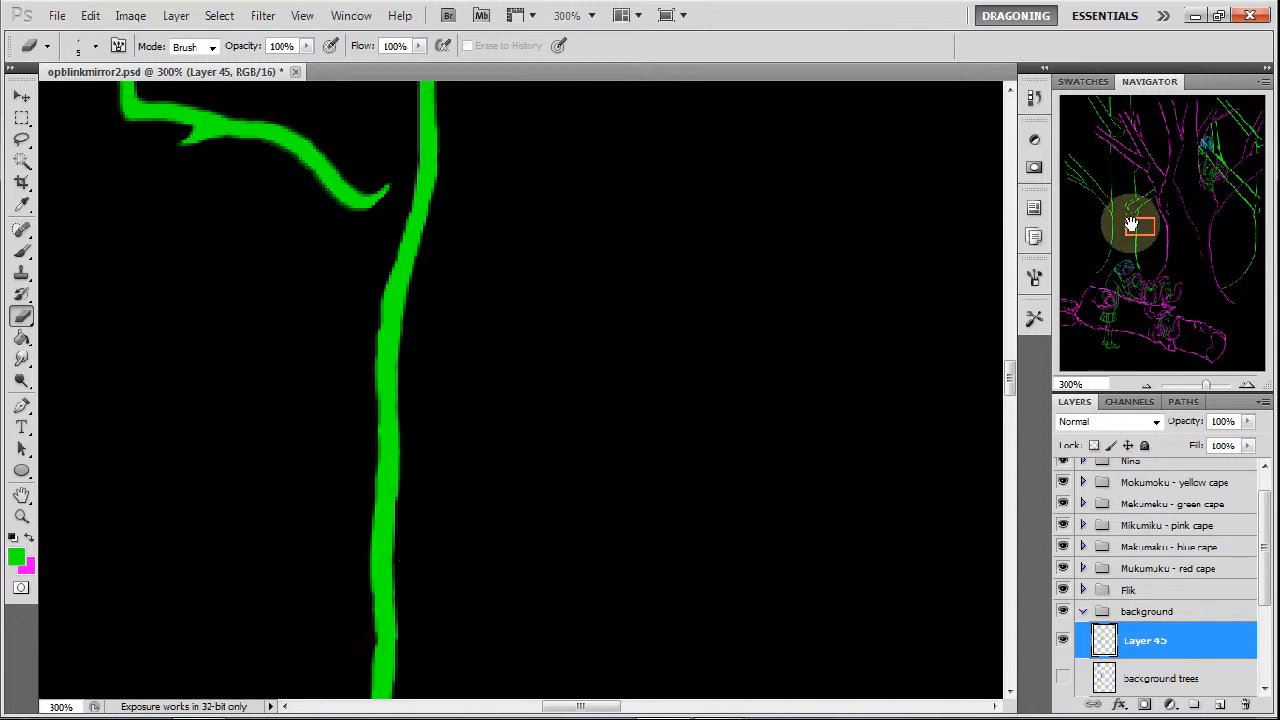
Erase along the lower stretch of the same trunk line to slim it down to the curve beside the blue-haired figure.
left_click_drag(1131, 217, 1134, 229)
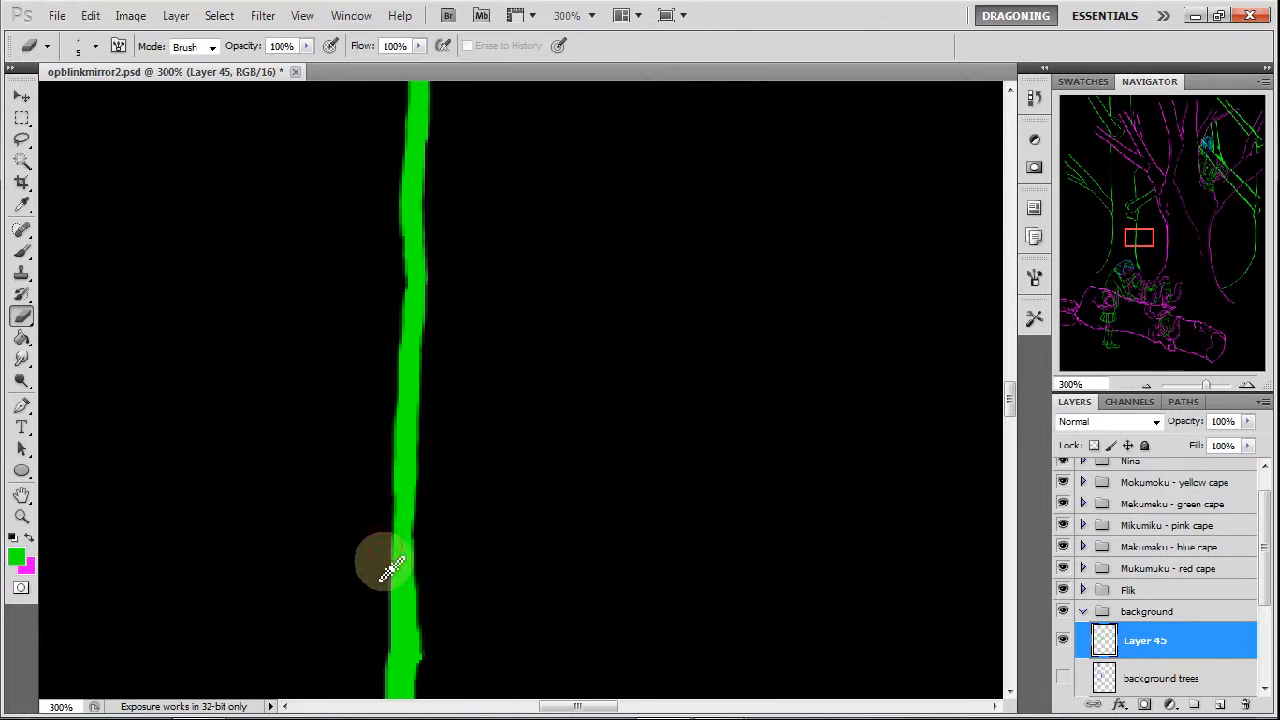
left_click_drag(1143, 246, 1147, 252)
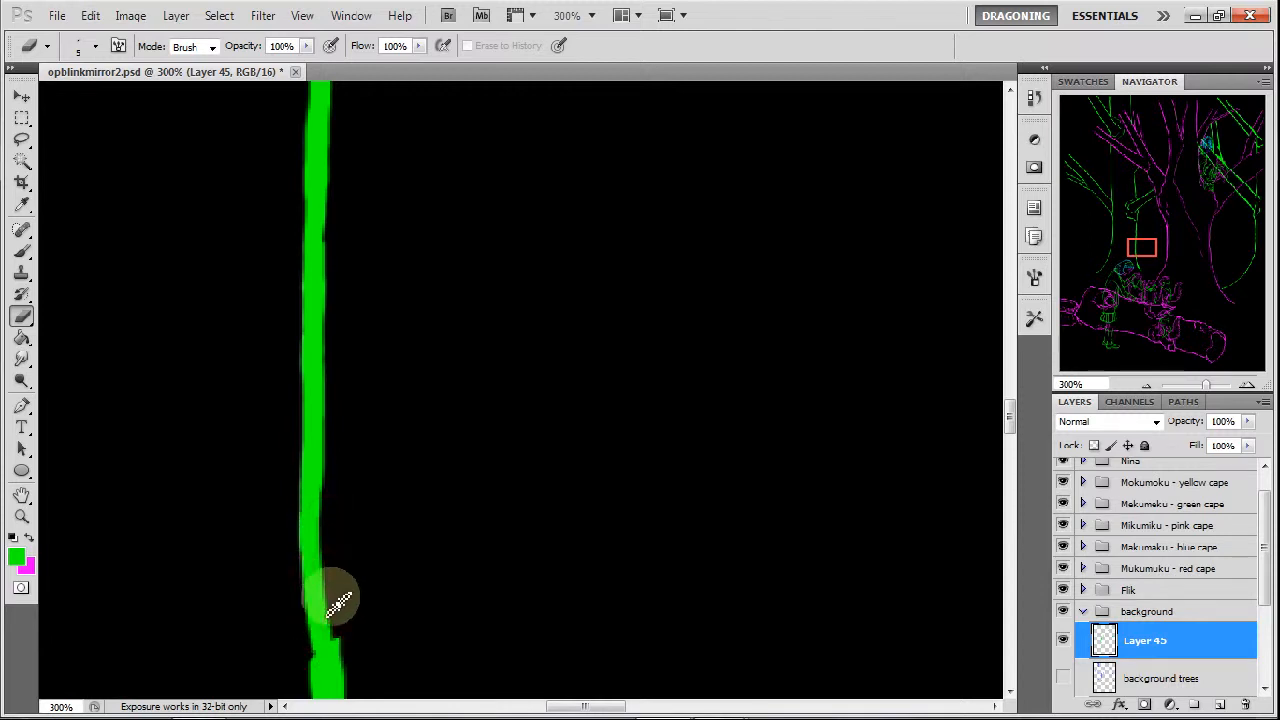
left_click_drag(329, 571, 338, 636)
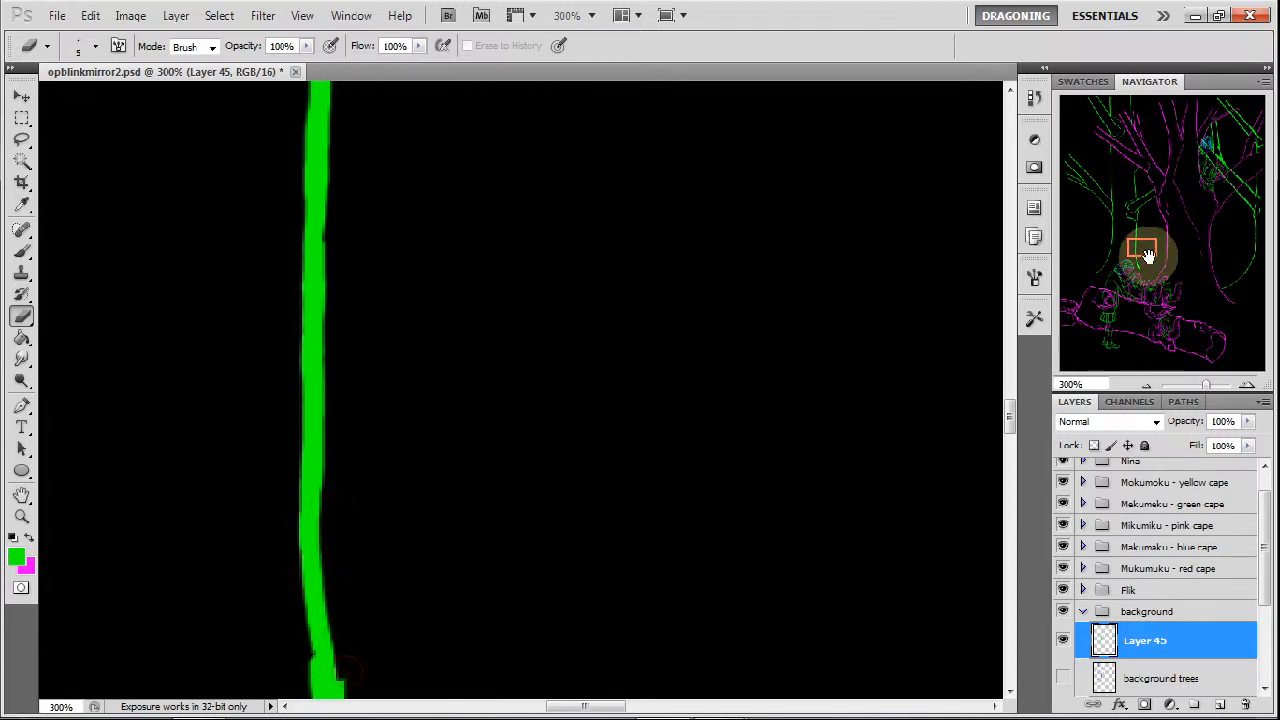
left_click_drag(1143, 251, 1143, 266)
mouse_move(274, 177)
left_mouse_down()
mouse_move(299, 358)
mouse_move(281, 275)
mouse_move(331, 287)
mouse_move(324, 240)
mouse_move(379, 490)
mouse_move(356, 455)
mouse_move(400, 548)
mouse_move(350, 410)
mouse_move(353, 422)
mouse_move(346, 334)
mouse_move(392, 512)
left_mouse_up()
mouse_move(408, 558)
left_mouse_down()
mouse_move(421, 582)
mouse_move(400, 543)
mouse_move(440, 607)
left_mouse_up()
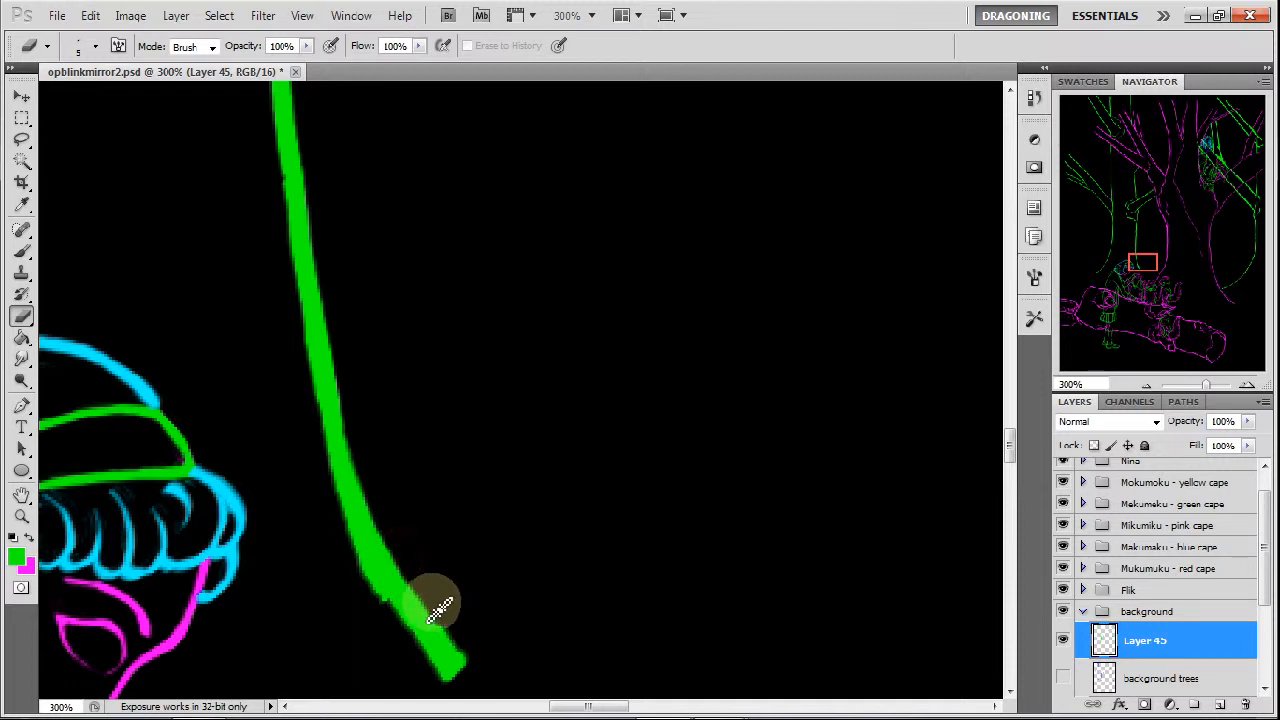
Erase both edges of the trunk line's curved lower end so it tapers to a fine point.
left_click_drag(328, 478, 398, 628)
left_click_drag(374, 577, 426, 658)
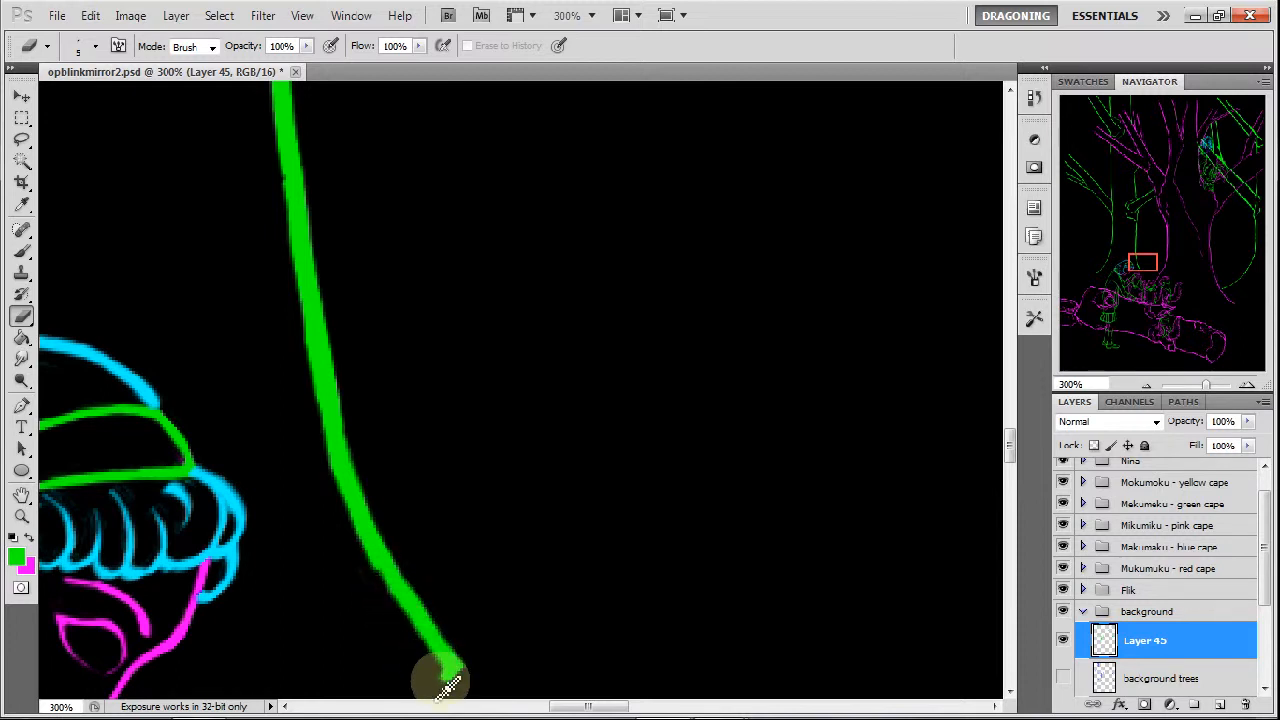
left_click_drag(356, 550, 414, 643)
left_click_drag(325, 475, 358, 540)
mouse_move(309, 434)
left_mouse_down()
mouse_move(385, 604)
mouse_move(397, 604)
mouse_move(389, 584)
mouse_move(429, 651)
left_mouse_up()
left_click_drag(387, 590, 455, 672)
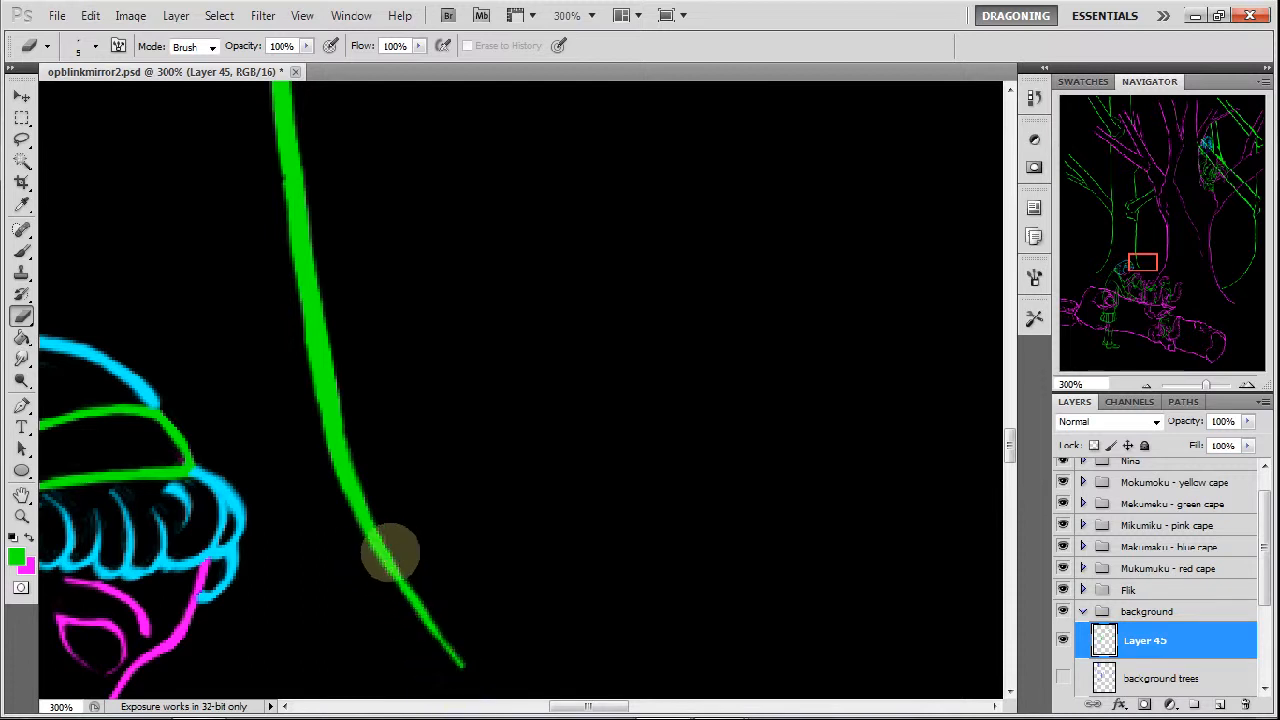
left_click_drag(411, 575, 436, 615)
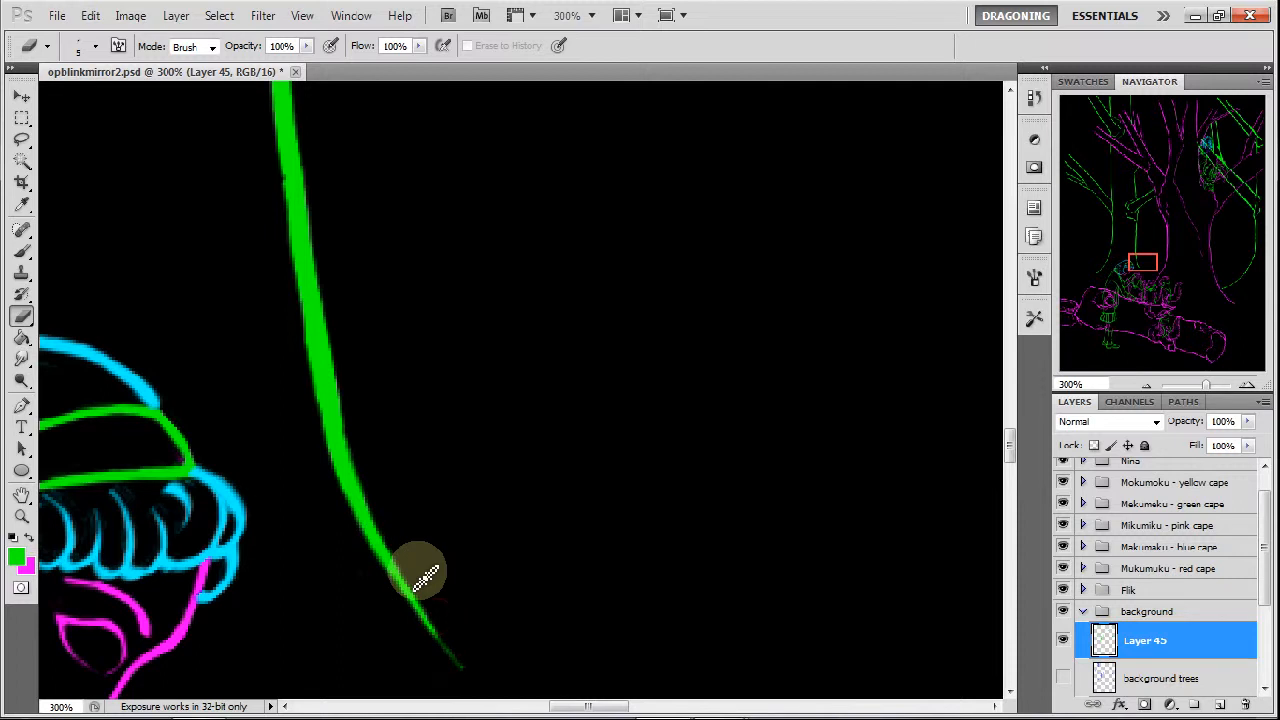
Clear the rough blob at the lower end of the rightmost tree's line and thin the adjoining diagonal stretch.
mouse_move(1140, 263)
left_mouse_down()
mouse_move(1229, 271)
mouse_move(1231, 290)
left_mouse_up()
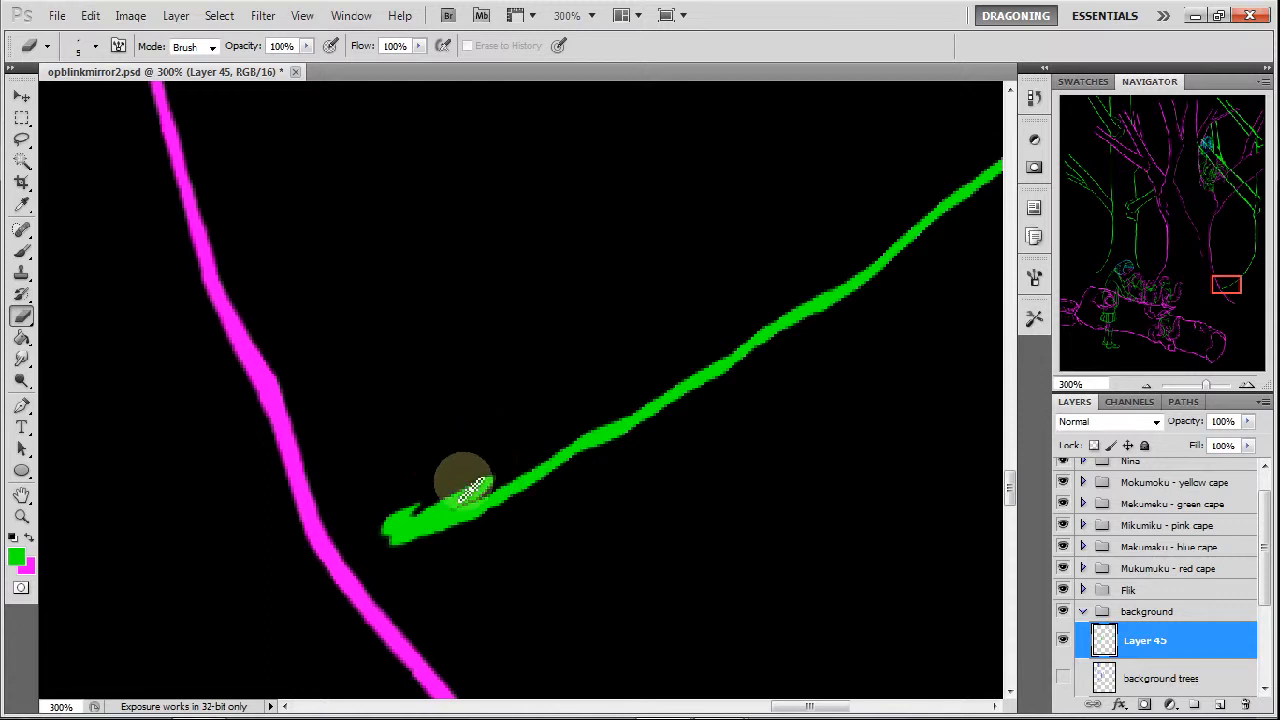
mouse_move(454, 494)
left_mouse_down()
mouse_move(374, 522)
mouse_move(427, 495)
mouse_move(384, 529)
mouse_move(466, 491)
left_mouse_up()
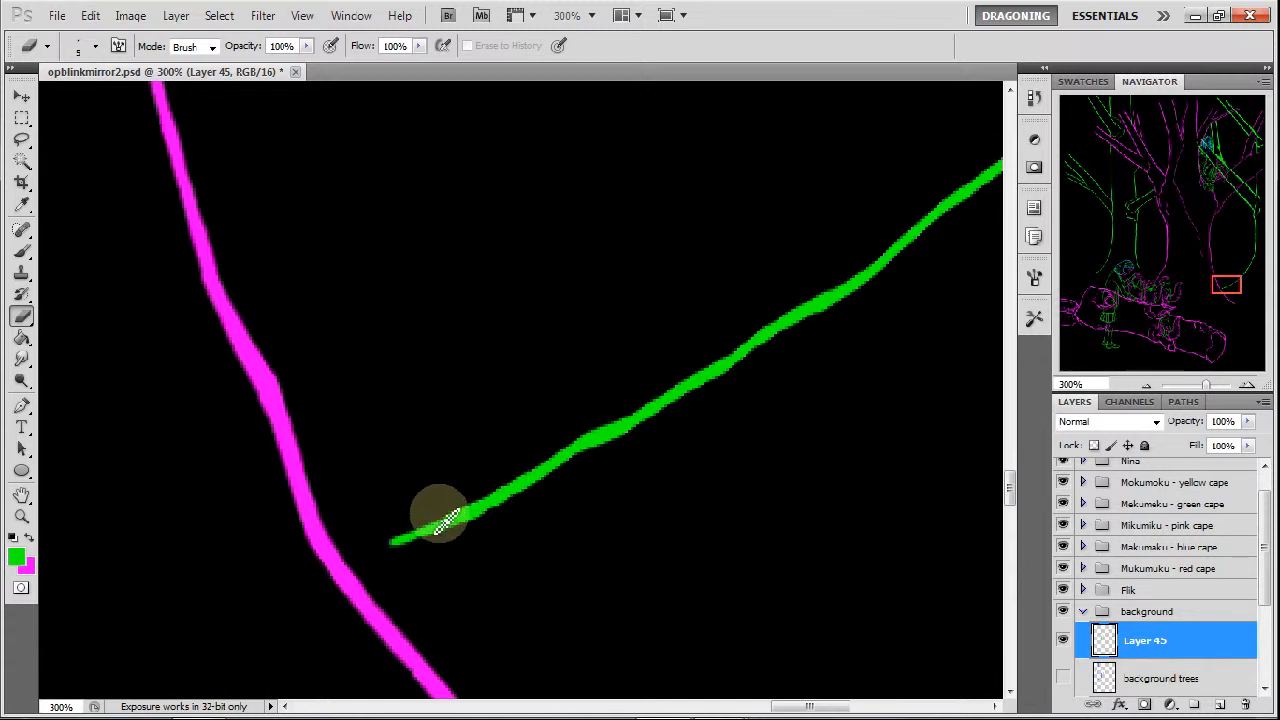
mouse_move(395, 541)
left_mouse_down()
mouse_move(484, 488)
mouse_move(451, 507)
mouse_move(529, 488)
mouse_move(419, 553)
left_mouse_up()
mouse_move(510, 500)
left_mouse_down()
mouse_move(500, 478)
mouse_move(672, 389)
mouse_move(786, 300)
mouse_move(737, 334)
mouse_move(857, 271)
mouse_move(838, 320)
left_mouse_up()
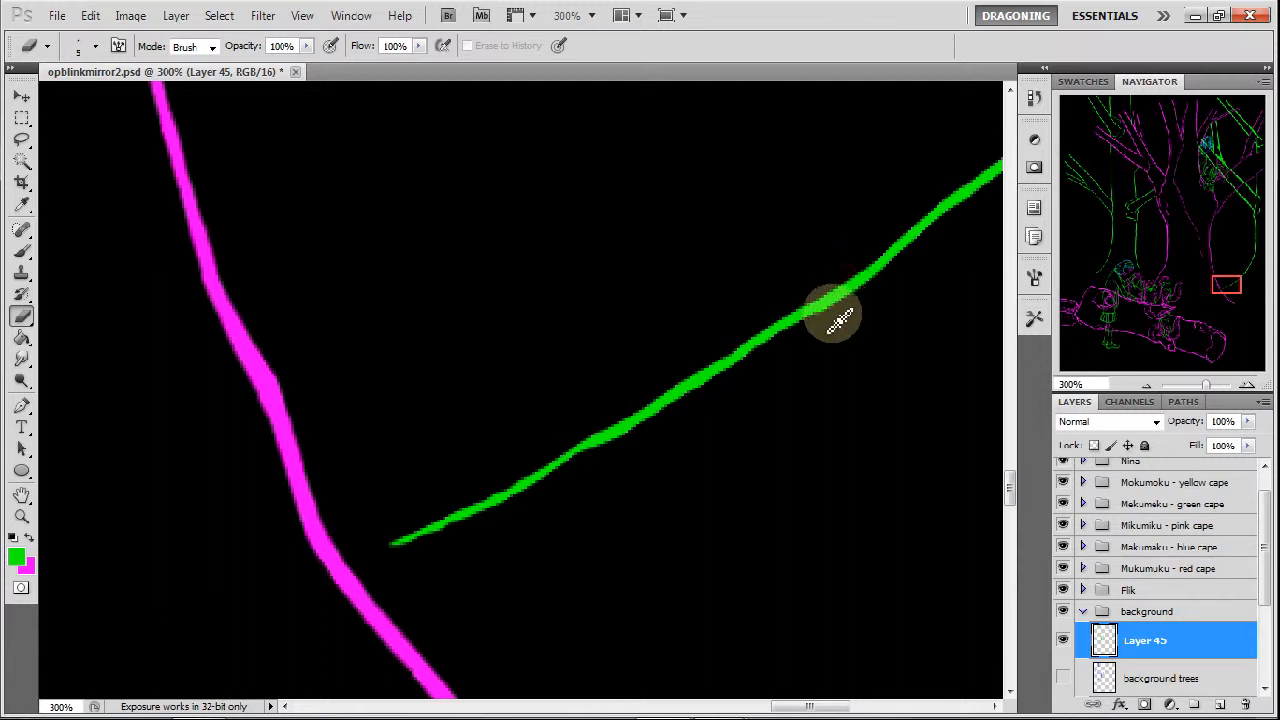
Thin the rising curve of the rightmost tree's line, removing the thick jagged patches along it.
left_click_drag(1223, 286, 1257, 287)
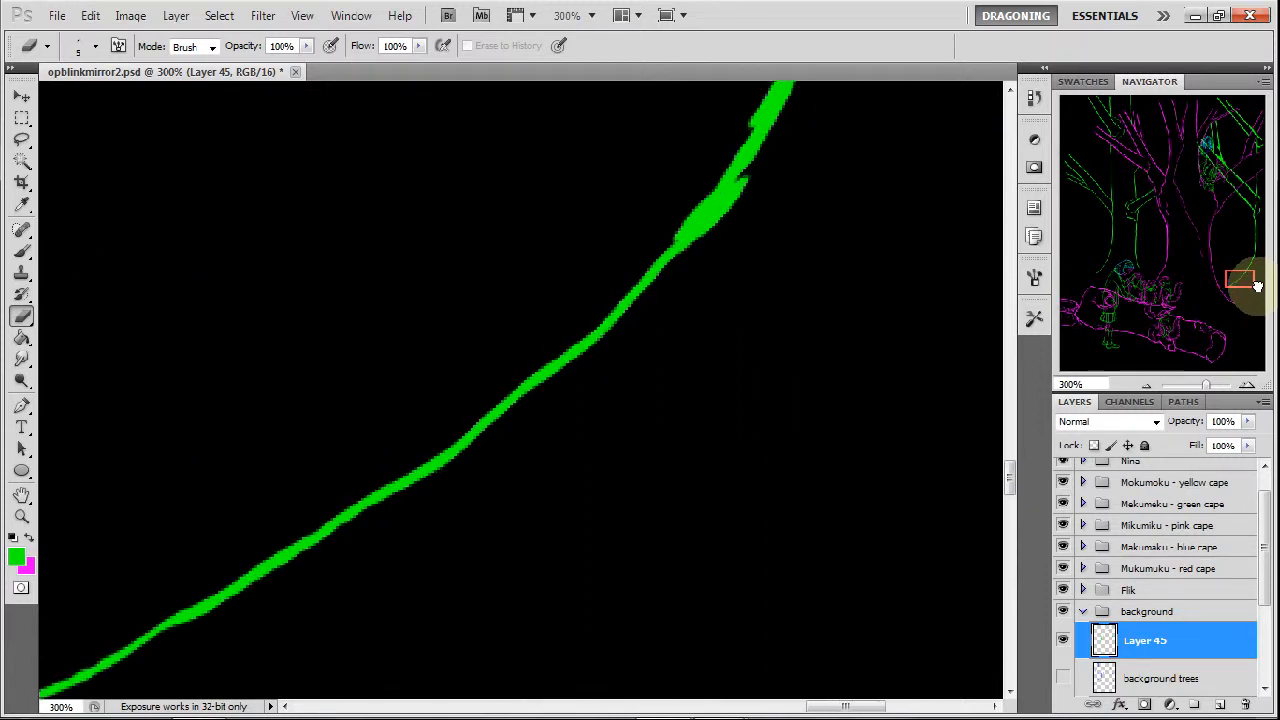
mouse_move(535, 403)
left_mouse_down()
mouse_move(593, 372)
mouse_move(548, 387)
mouse_move(613, 345)
mouse_move(752, 195)
mouse_move(740, 185)
mouse_move(698, 243)
mouse_move(749, 181)
mouse_move(704, 240)
mouse_move(717, 188)
mouse_move(702, 181)
mouse_move(676, 231)
mouse_move(751, 107)
mouse_move(752, 165)
left_mouse_up()
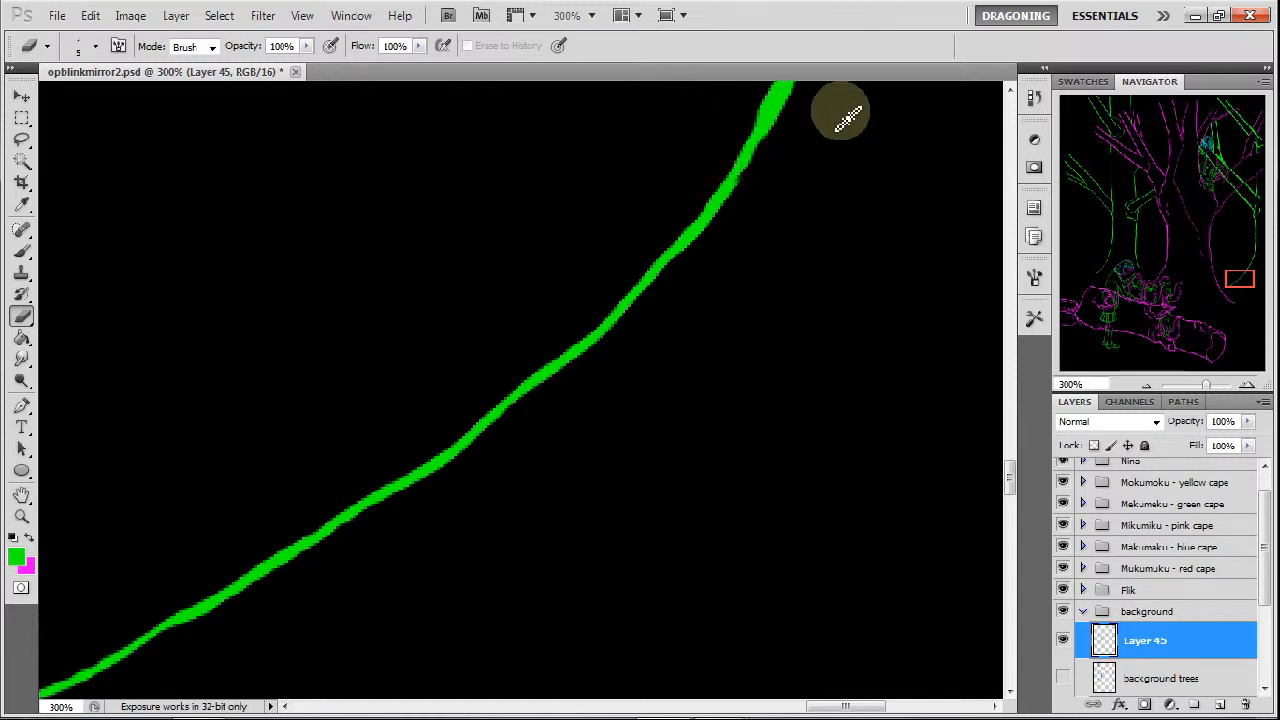
left_click_drag(1234, 271, 1252, 264)
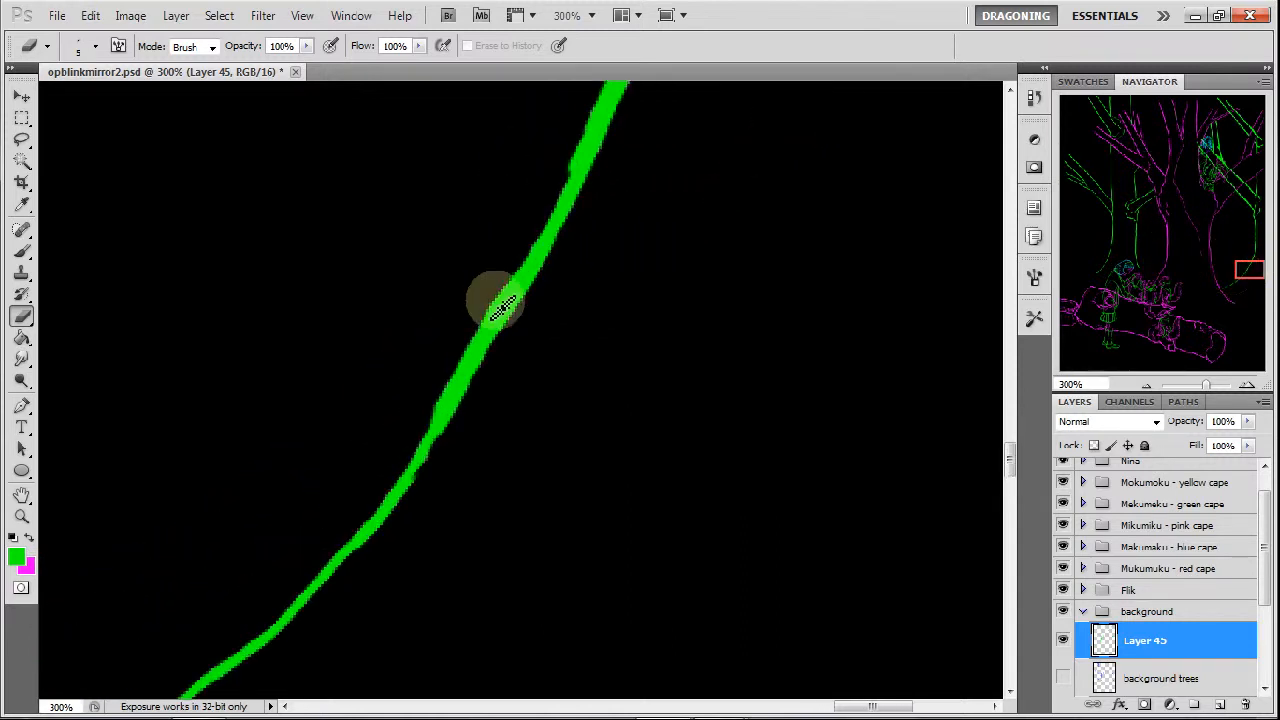
mouse_move(502, 305)
left_mouse_down()
mouse_move(471, 323)
mouse_move(500, 294)
mouse_move(480, 306)
mouse_move(462, 368)
left_mouse_up()
mouse_move(443, 410)
left_mouse_down()
mouse_move(417, 424)
mouse_move(428, 438)
mouse_move(537, 249)
mouse_move(571, 157)
mouse_move(568, 190)
left_mouse_up()
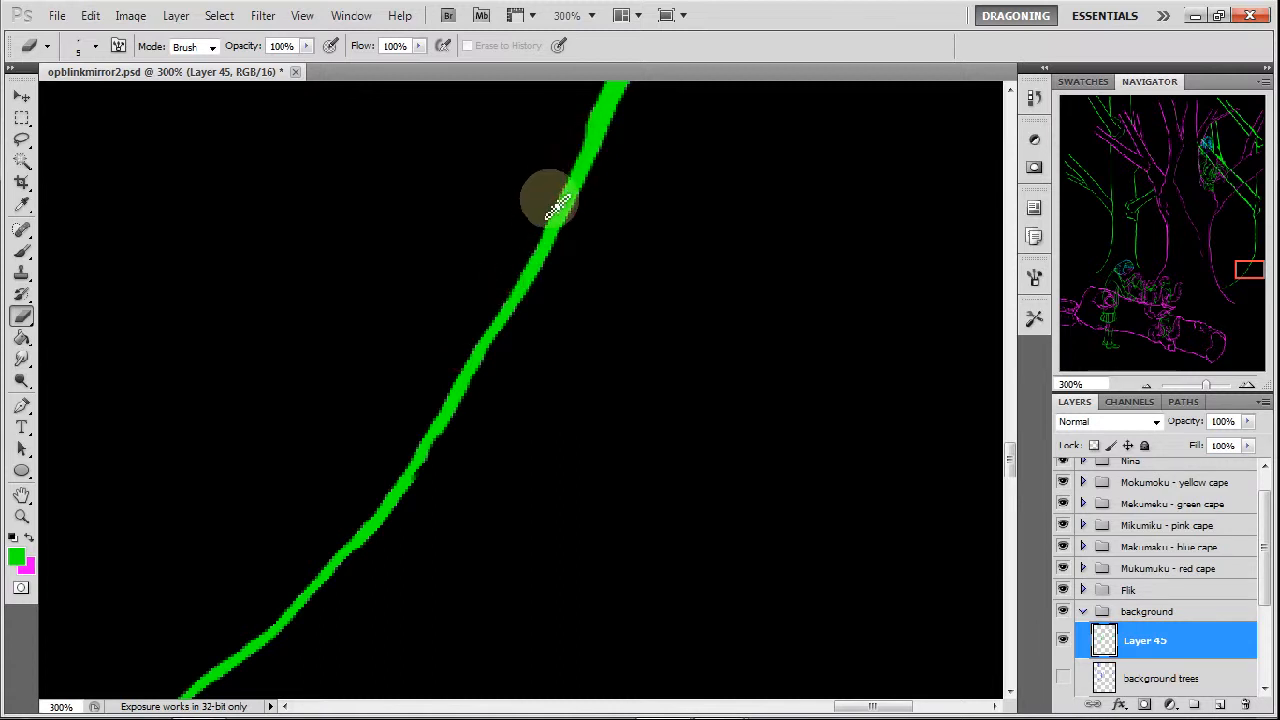
Slim the rightmost tree's line where the curve turns upright and smooth the wobbly edges of its vertical section.
left_click_drag(1240, 264, 1255, 260)
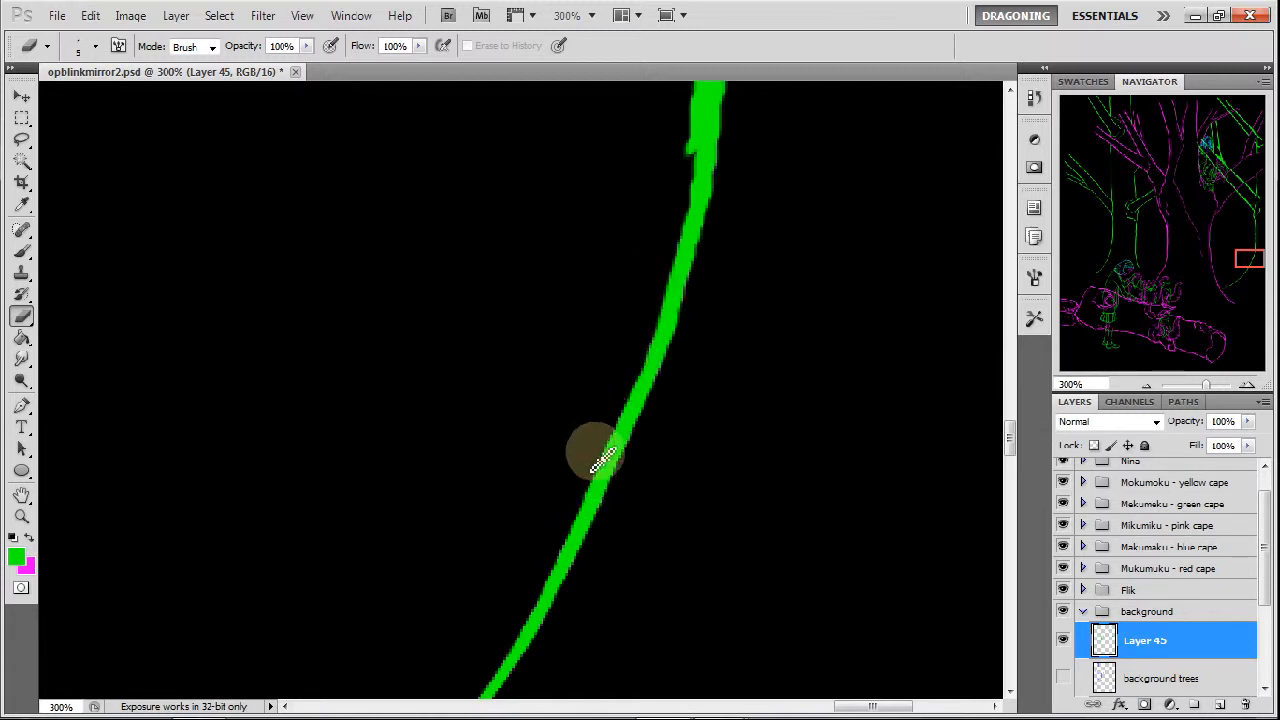
left_click(1248, 256)
left_click_drag(1258, 257, 1249, 254)
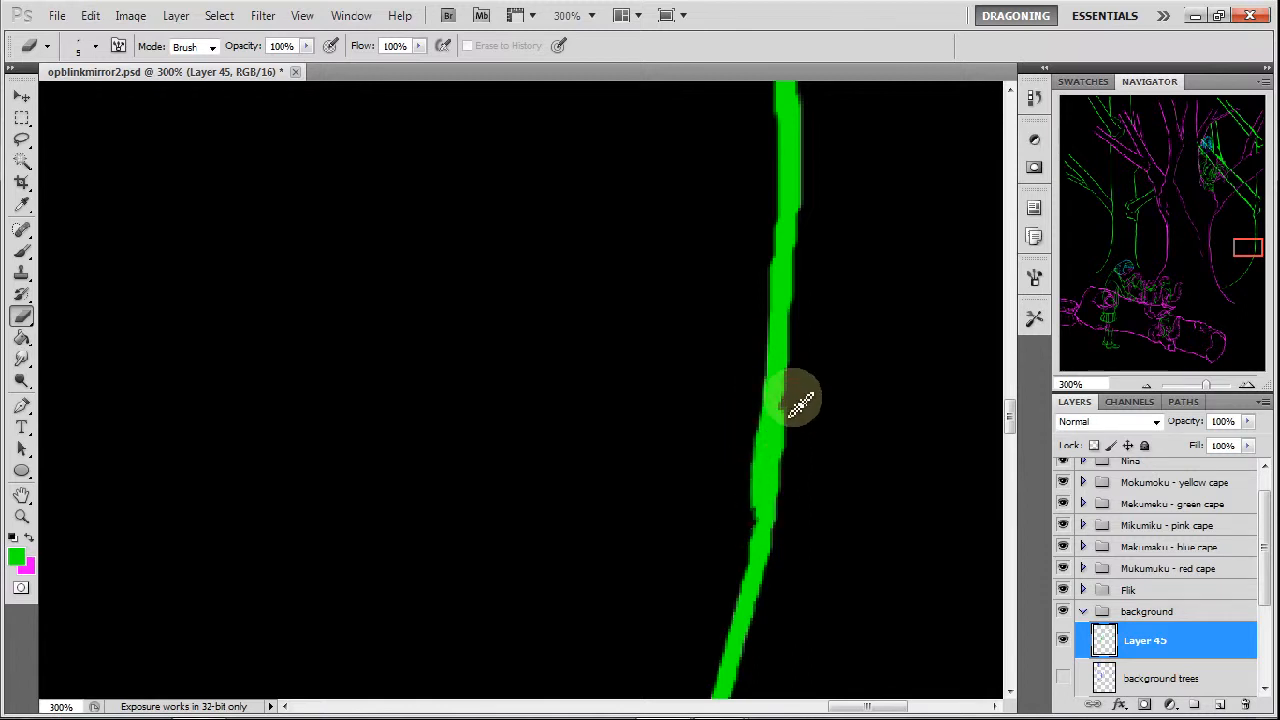
left_click_drag(775, 434, 777, 494)
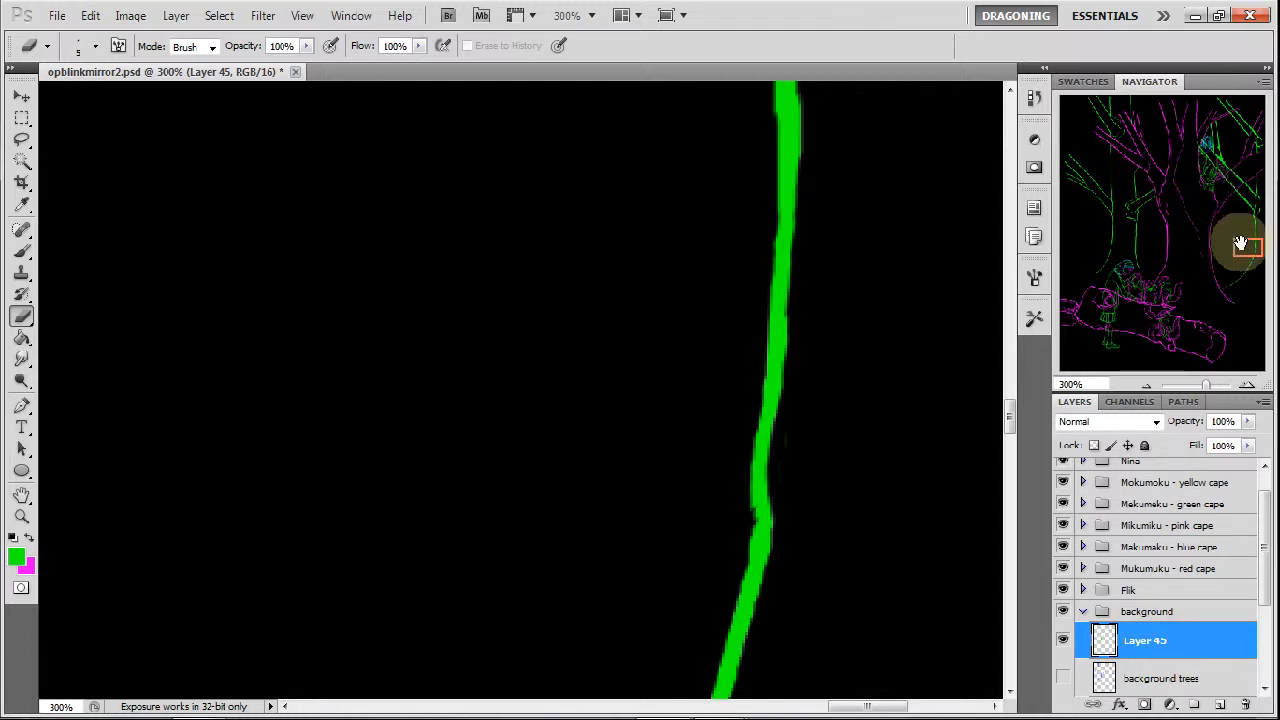
left_click_drag(1237, 245, 1248, 232)
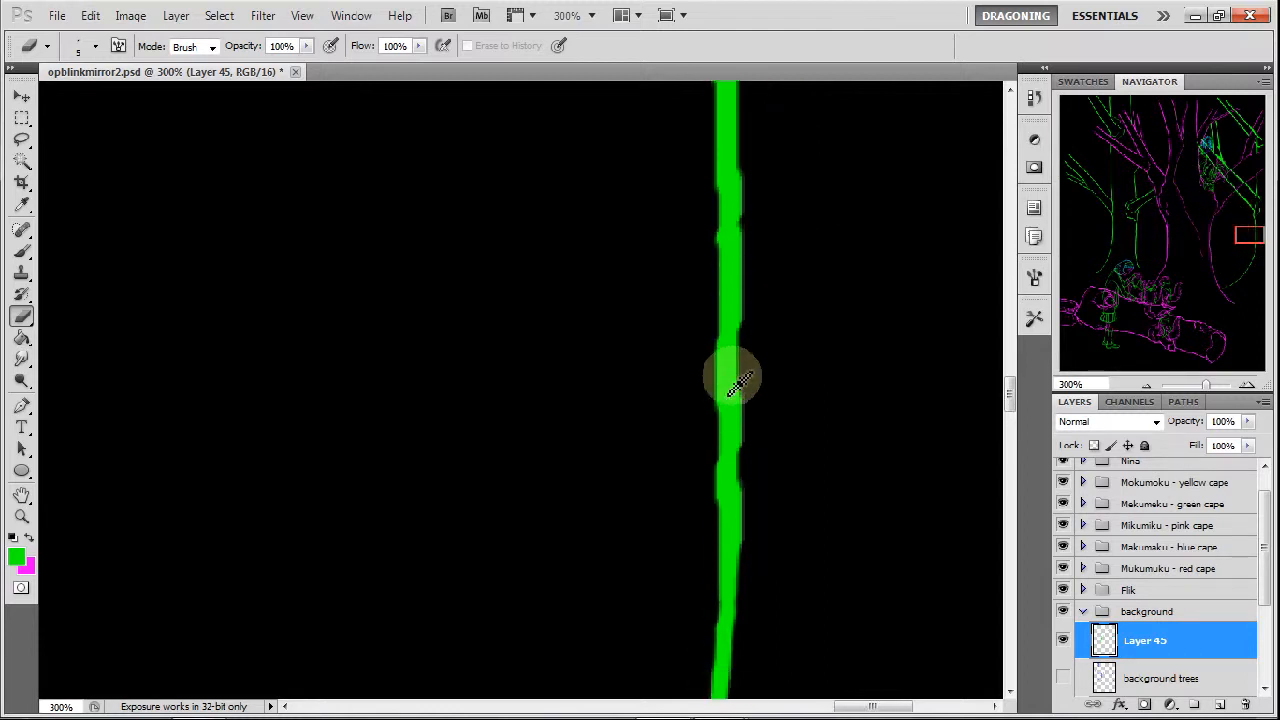
left_click_drag(748, 427, 753, 540)
left_click_drag(708, 455, 714, 498)
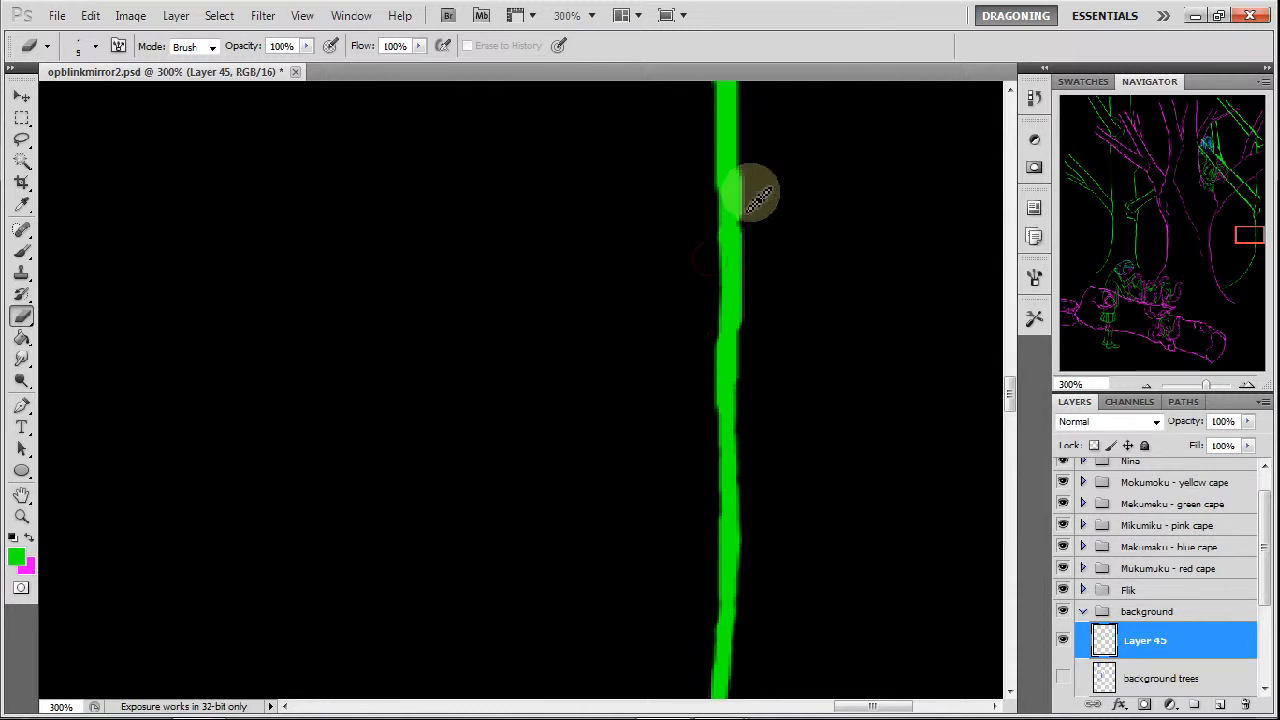
left_click_drag(744, 173, 744, 252)
left_click_drag(745, 201, 742, 285)
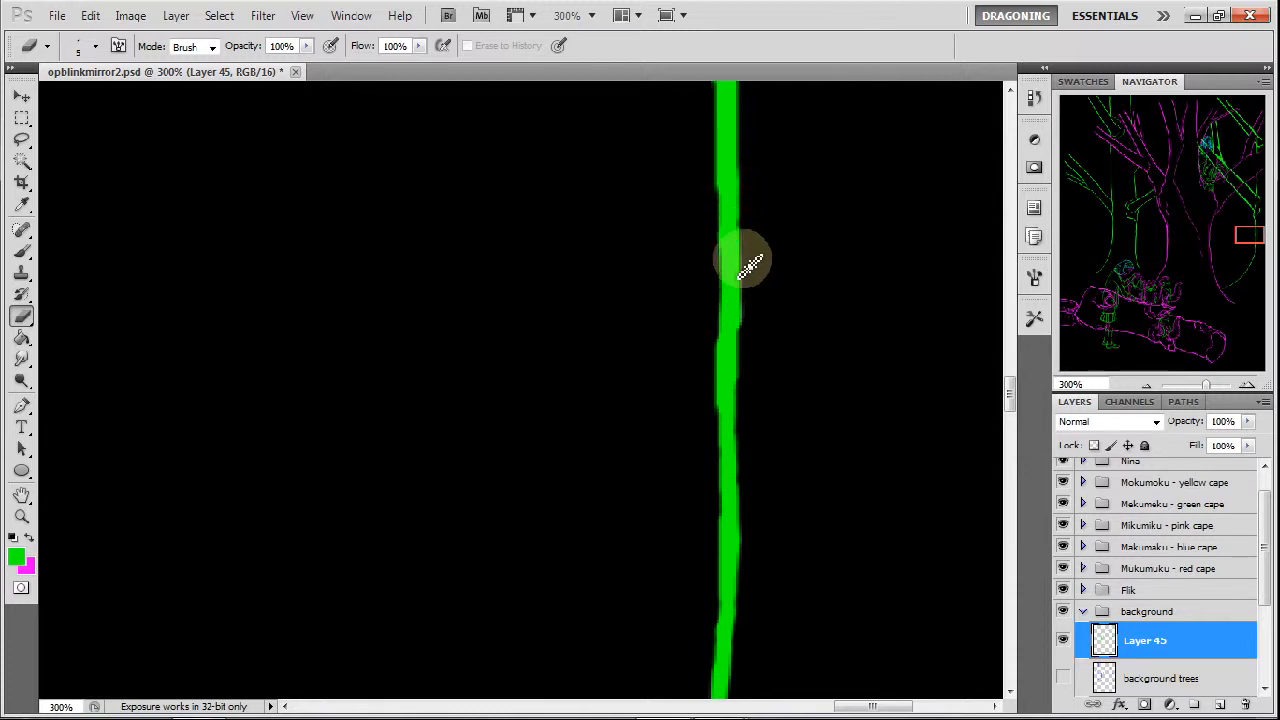
Thin the rightmost trunk line around its bend below the fork and along both edges of the straight part beneath it.
left_click(1250, 237)
left_click_drag(1250, 237, 1249, 223)
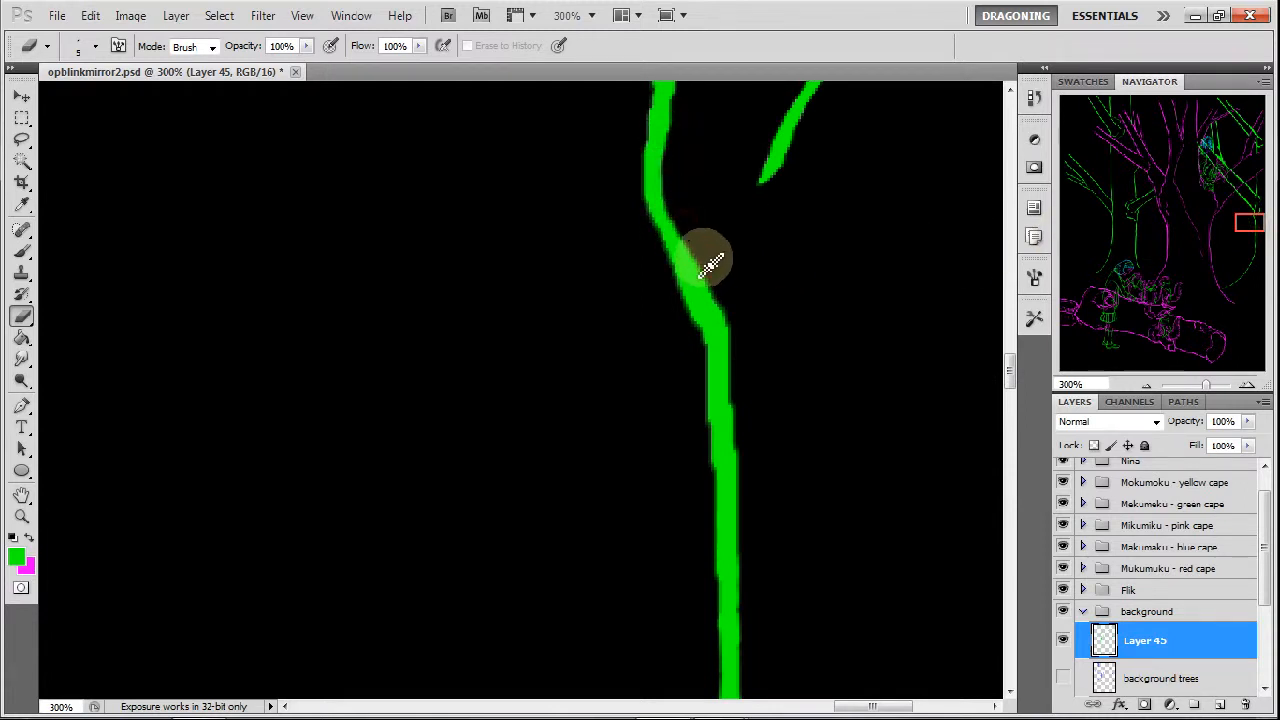
left_click_drag(683, 228, 699, 271)
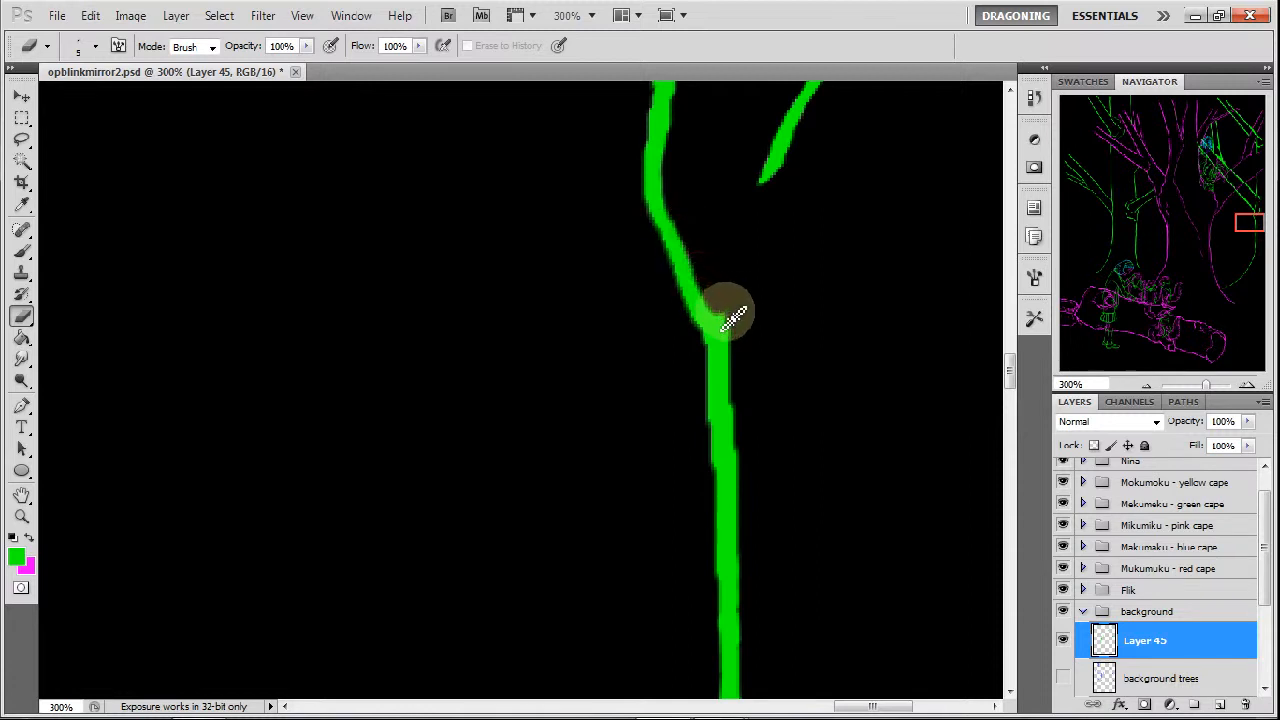
left_click_drag(735, 331, 744, 463)
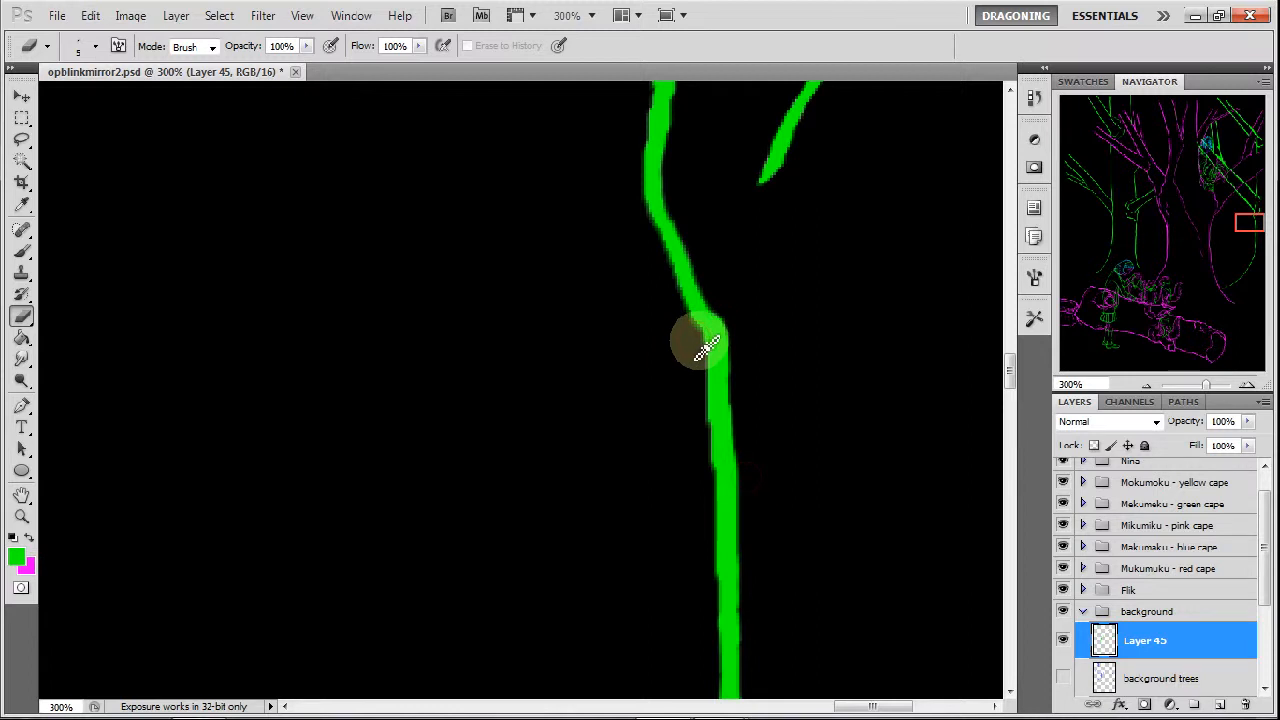
mouse_move(706, 350)
left_mouse_down()
mouse_move(700, 420)
mouse_move(716, 456)
left_mouse_up()
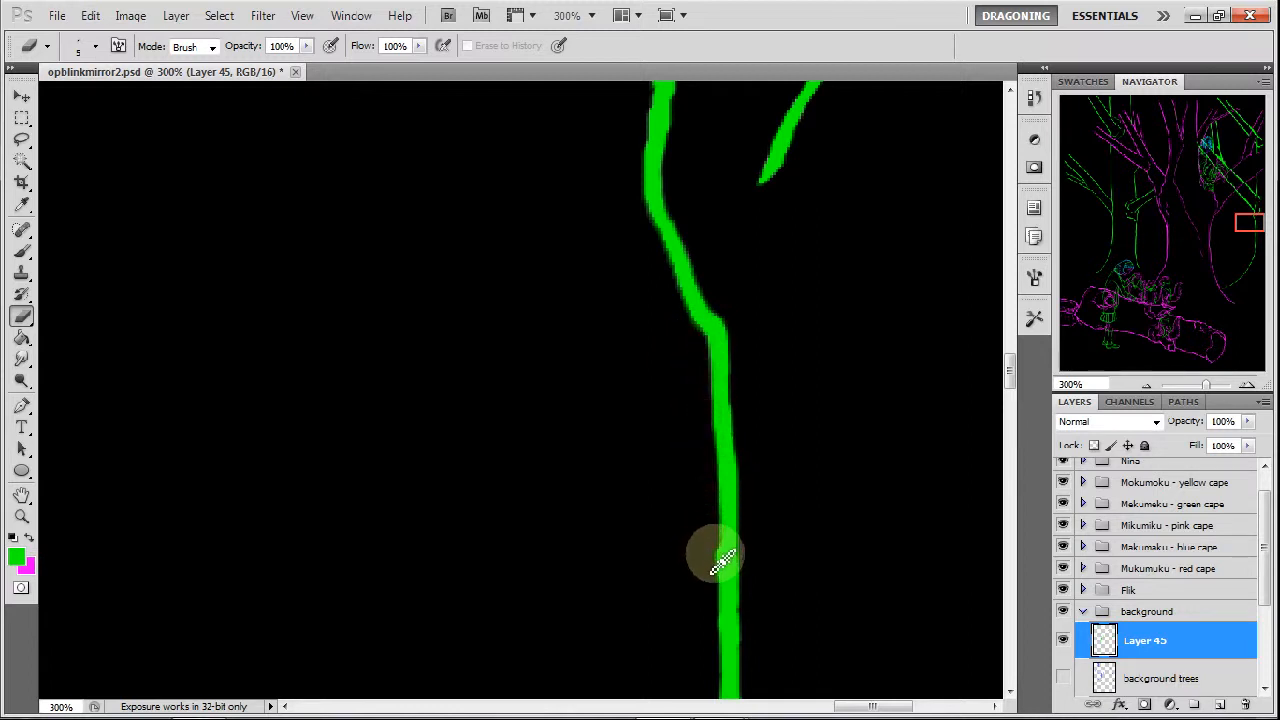
Thin the short curved stroke beside the rightmost trunk and slim the trunk line just below its fork.
left_click(1242, 231)
left_click_drag(1242, 231, 1247, 211)
mouse_move(846, 280)
left_mouse_down()
mouse_move(843, 375)
mouse_move(813, 432)
left_mouse_up()
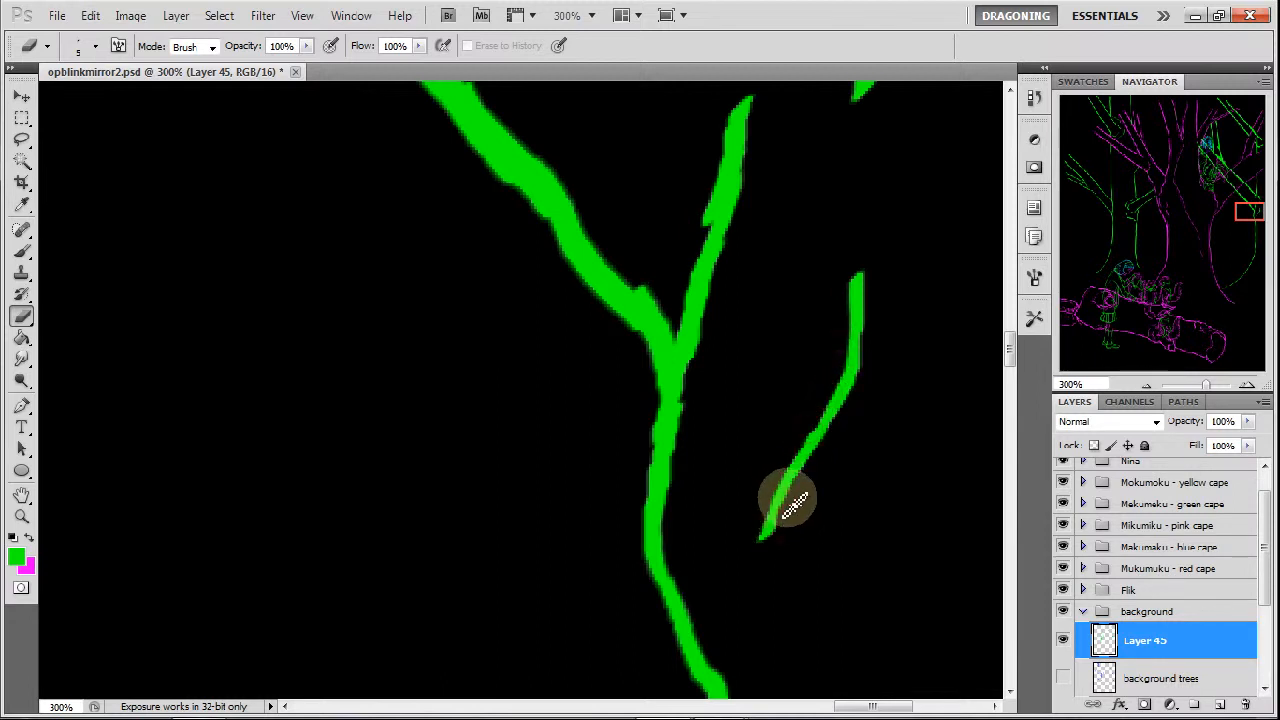
left_click_drag(785, 530, 857, 404)
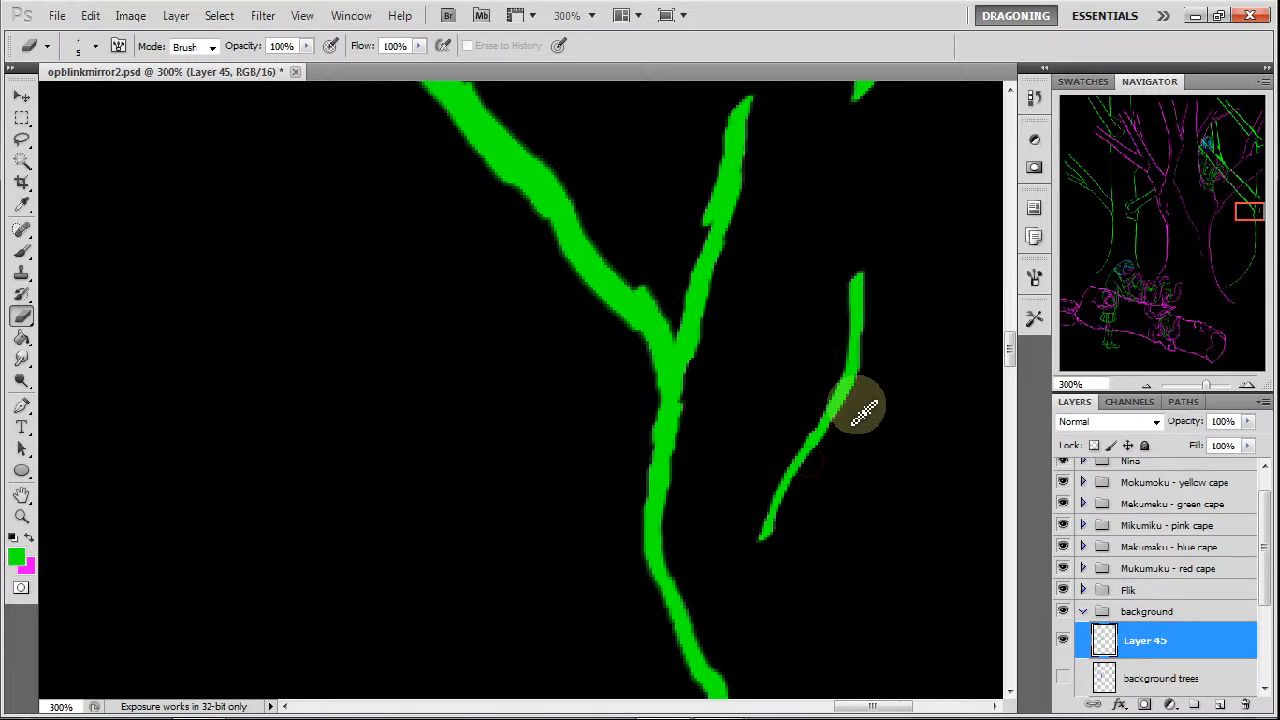
left_click_drag(786, 528, 785, 500)
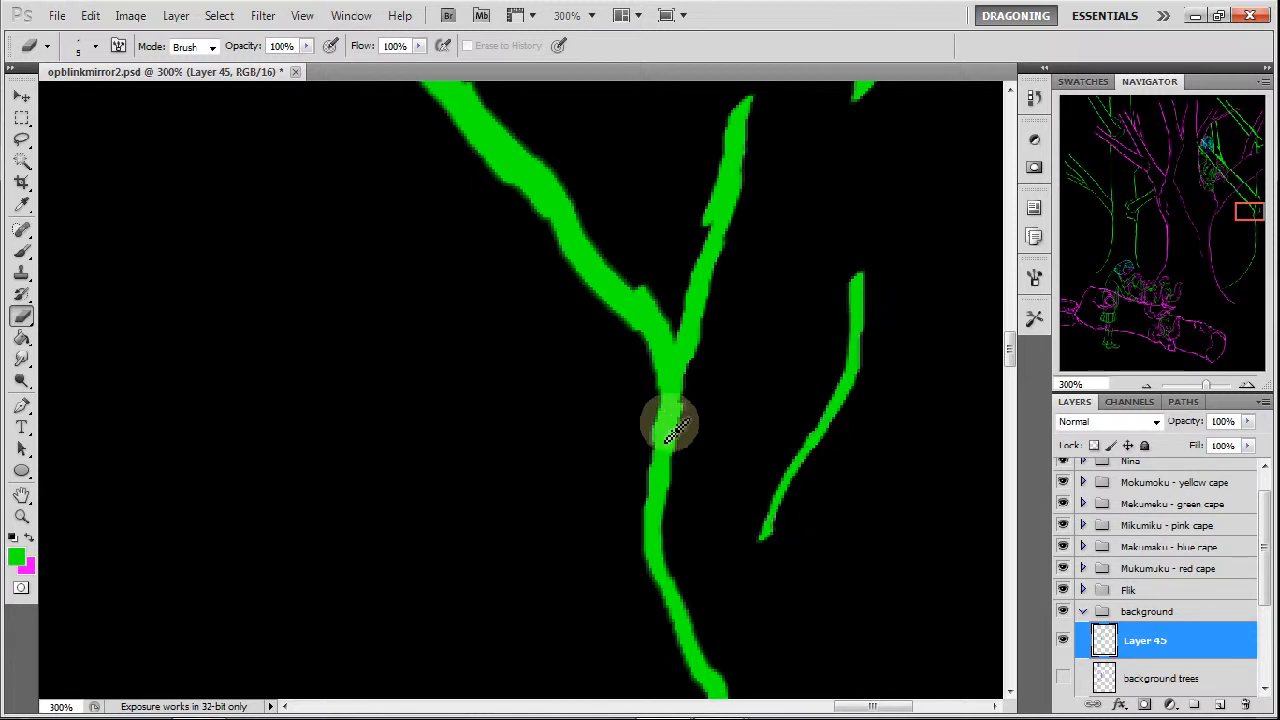
left_click_drag(678, 522, 699, 402)
mouse_move(683, 468)
left_mouse_down()
mouse_move(694, 371)
mouse_move(660, 412)
mouse_move(657, 477)
mouse_move(646, 469)
left_mouse_up()
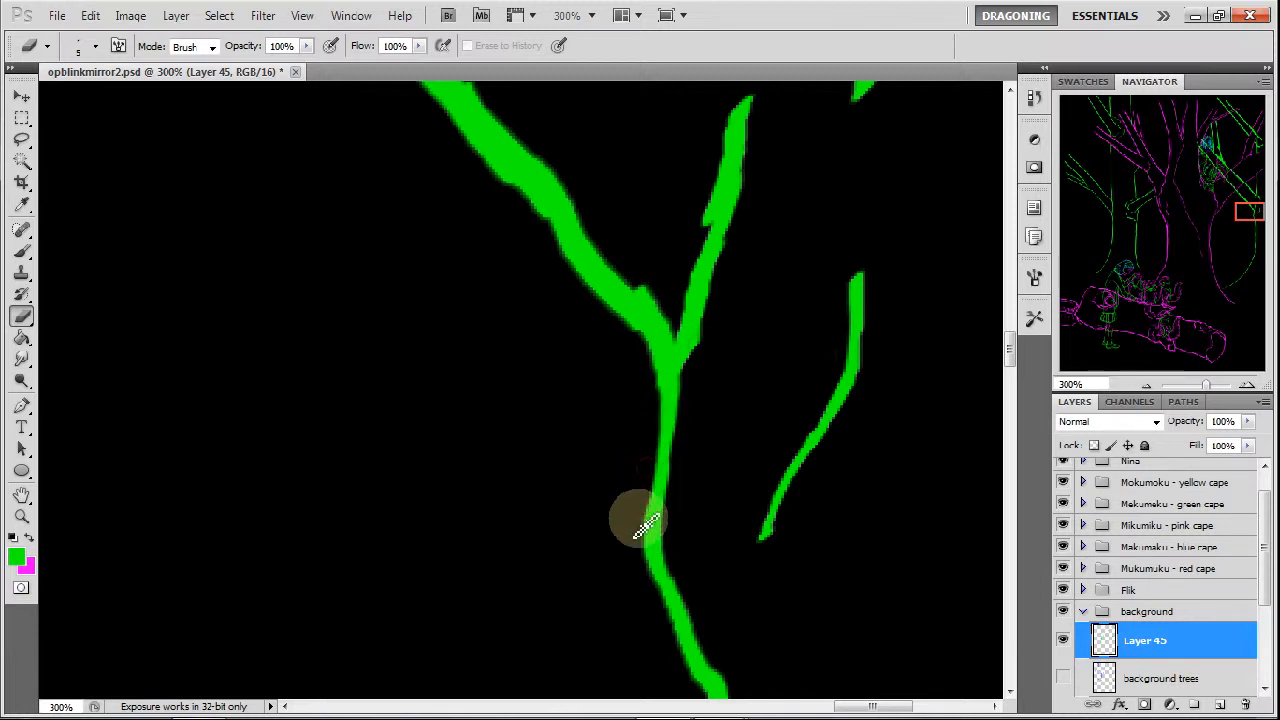
Thin both arms of the short angled stroke beside the rightmost tree's upper fork.
left_click_drag(1250, 220, 1240, 207)
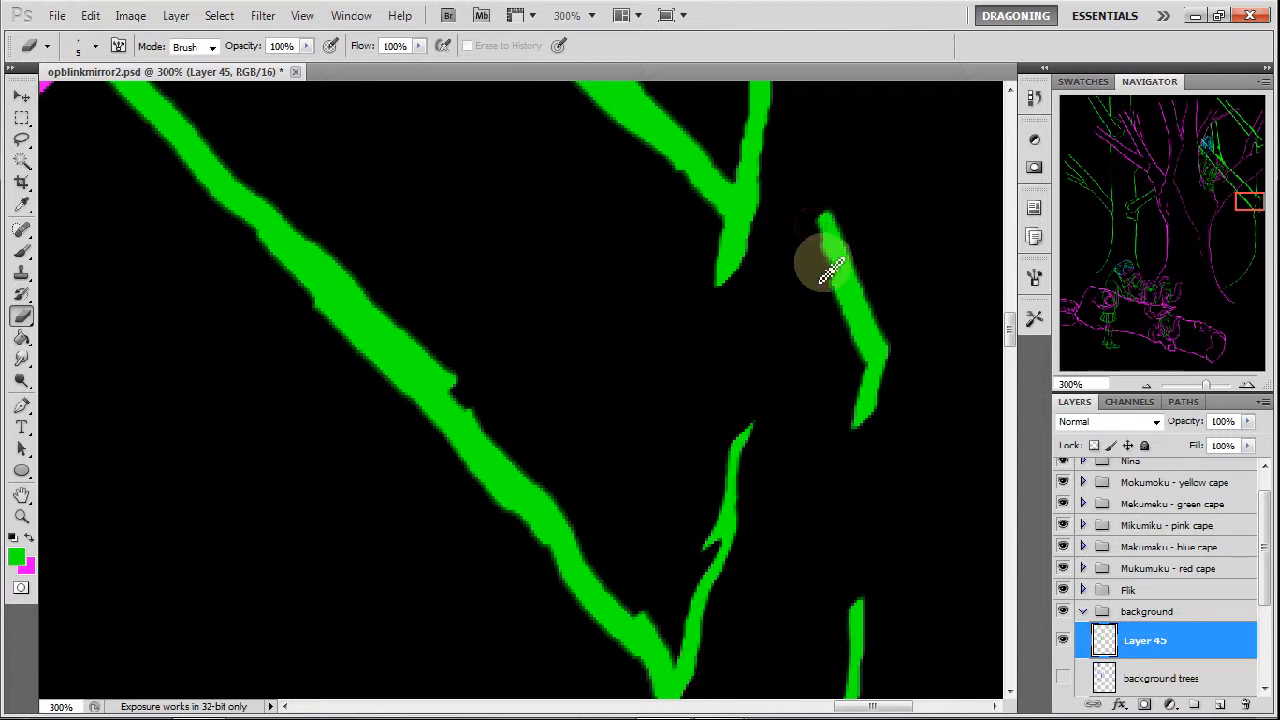
left_click_drag(830, 260, 848, 326)
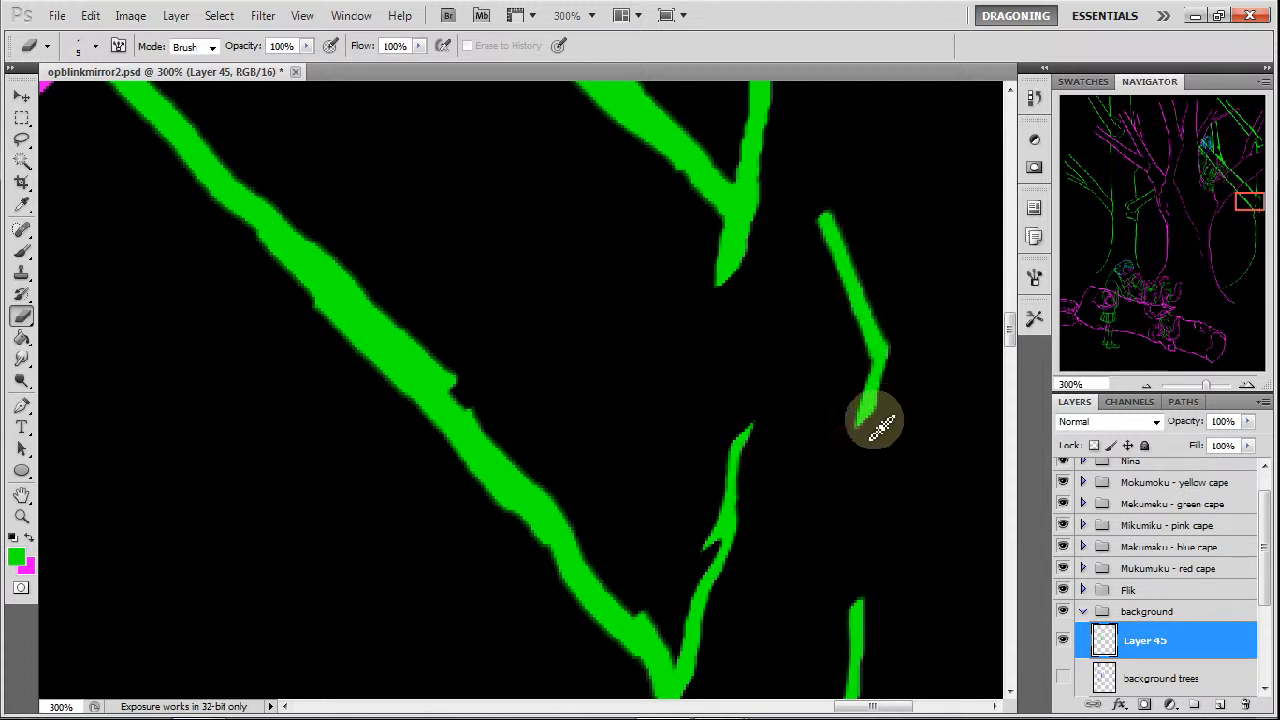
left_click_drag(876, 425, 893, 389)
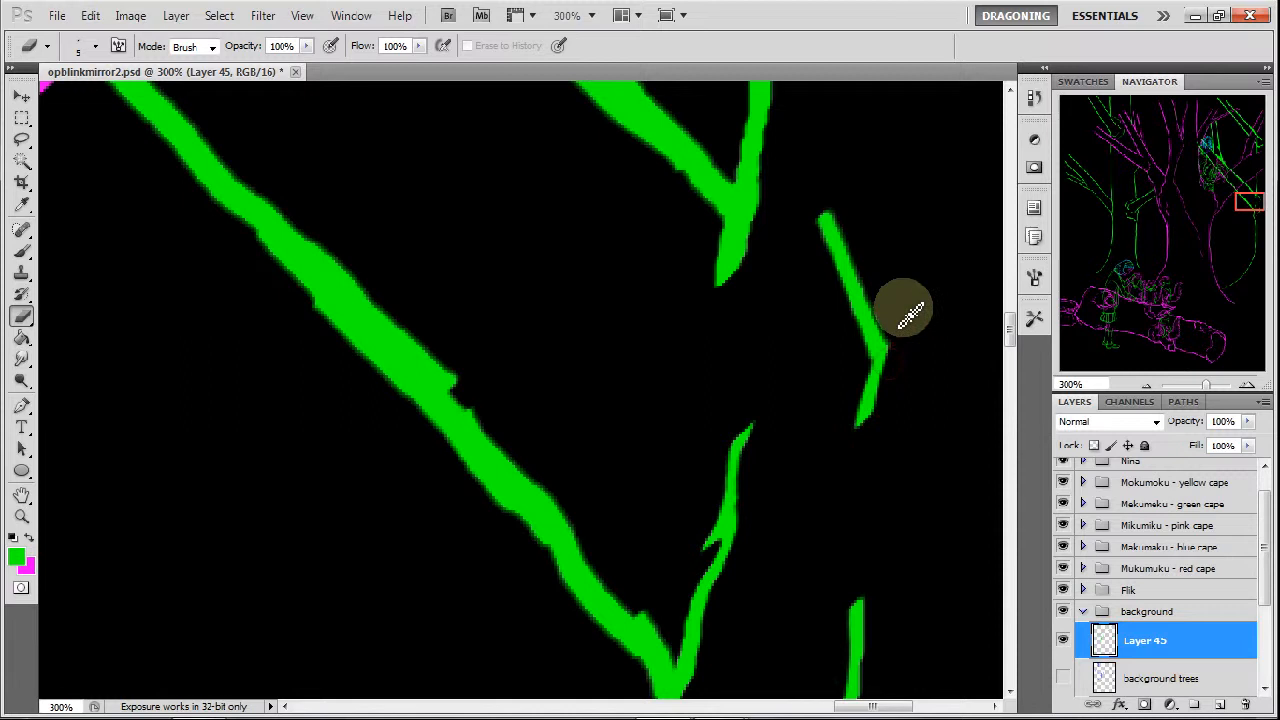
Erase along the outer edge of the short angled stroke's upper arm, thinning it to a fine tapered tip.
left_click_drag(860, 240, 865, 262)
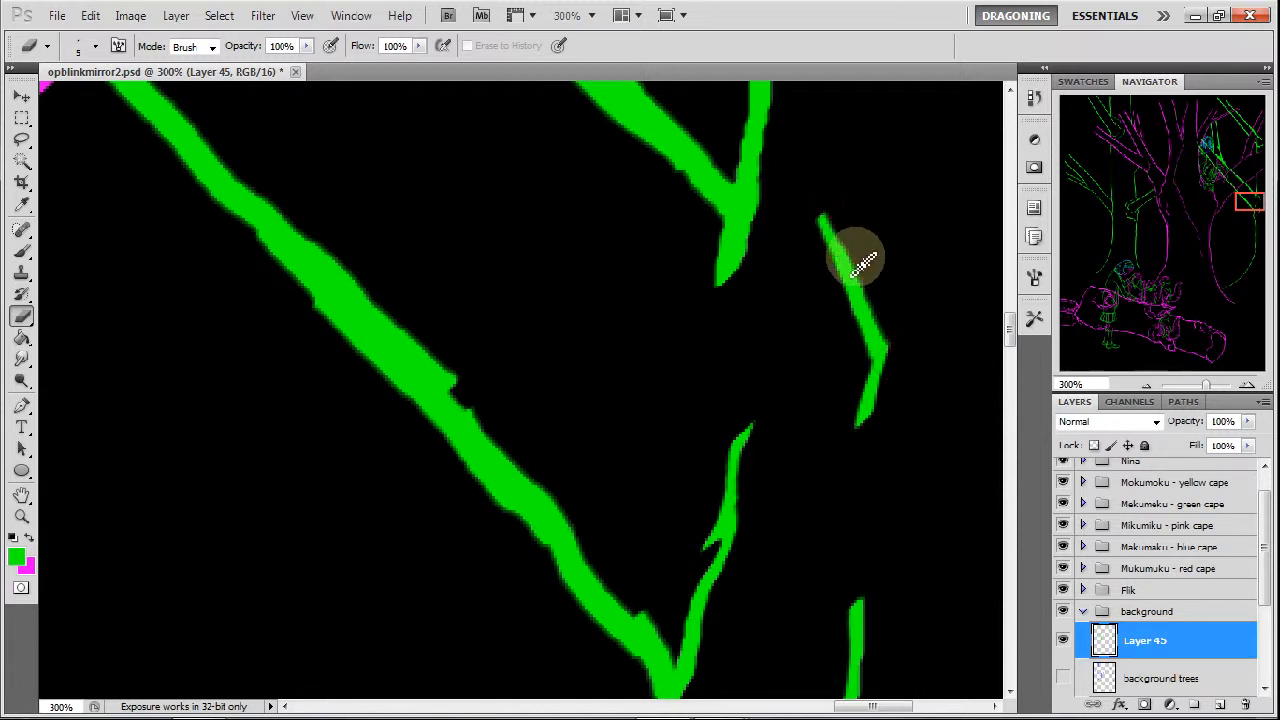
left_click_drag(820, 206, 886, 310)
left_click_drag(854, 256, 892, 338)
left_click_drag(872, 296, 896, 336)
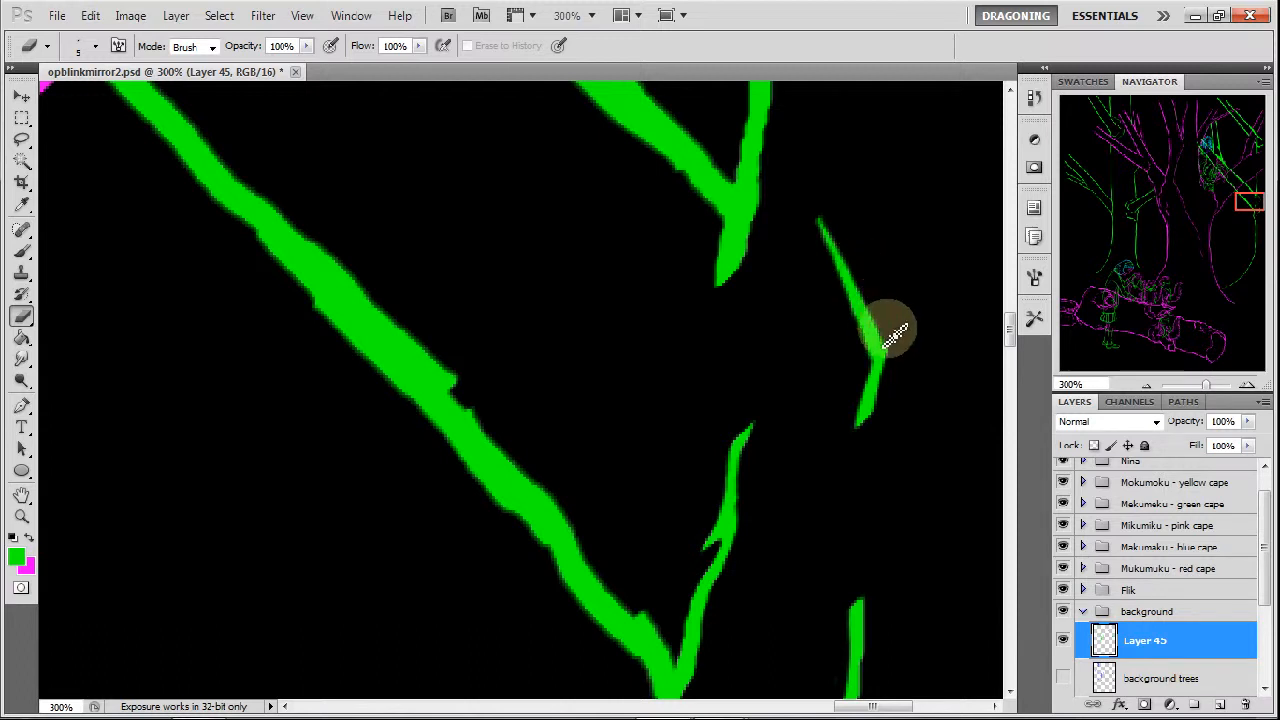
Taper the short tail below the rightmost tree's upper fork to a fine point.
left_click_drag(762, 176, 743, 279)
left_click_drag(756, 206, 734, 283)
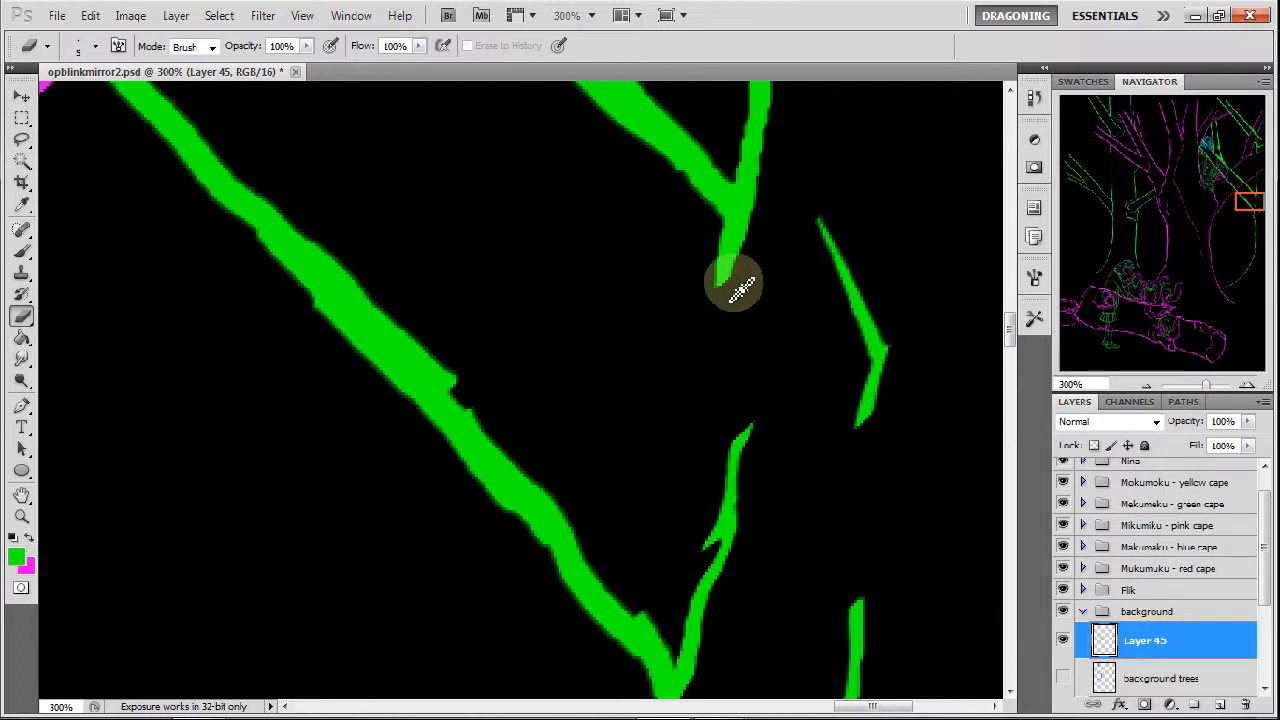
left_click_drag(772, 182, 737, 286)
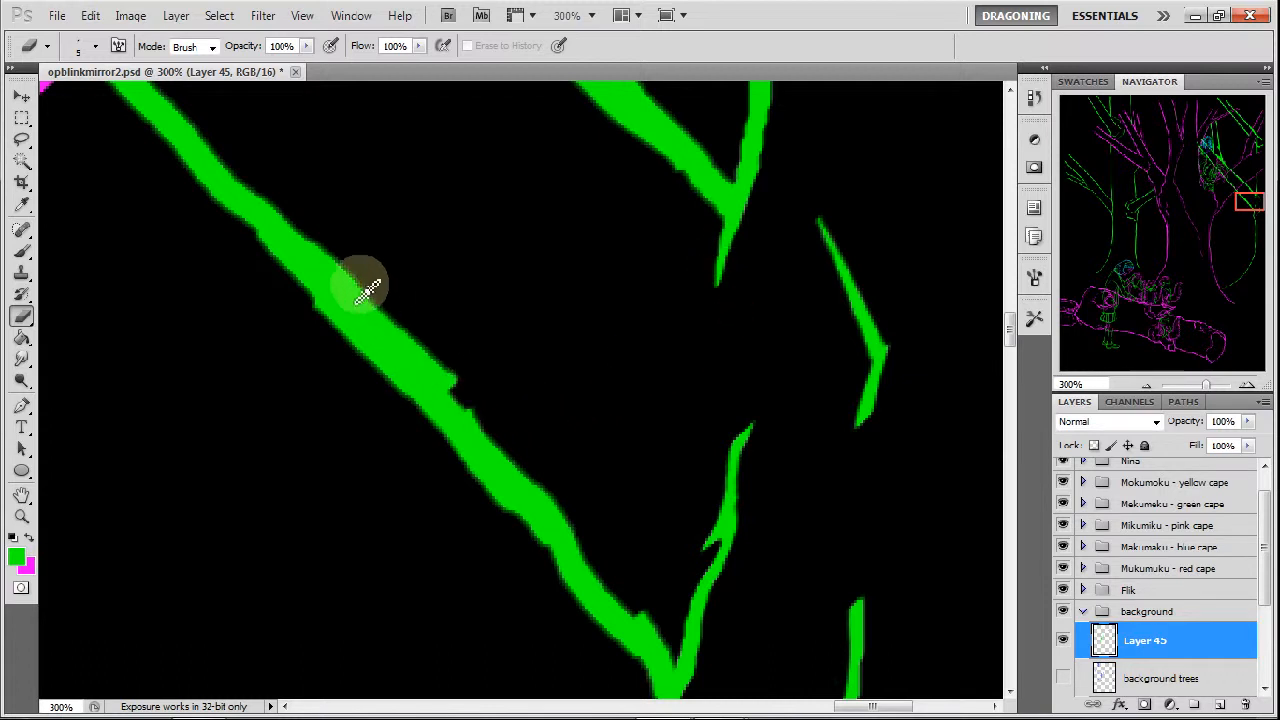
Thin the long lower diagonal branch down to where it joins the trunk, removing the bumps along its edges.
left_click_drag(304, 232, 376, 294)
mouse_move(329, 253)
left_mouse_down()
mouse_move(376, 294)
mouse_move(307, 240)
mouse_move(448, 378)
left_mouse_up()
left_click_drag(408, 340, 457, 391)
left_click_drag(397, 330, 487, 413)
mouse_move(442, 355)
left_mouse_down()
mouse_move(465, 404)
mouse_move(449, 380)
mouse_move(575, 508)
left_mouse_up()
mouse_move(516, 453)
left_mouse_down()
mouse_move(574, 509)
mouse_move(625, 600)
left_mouse_up()
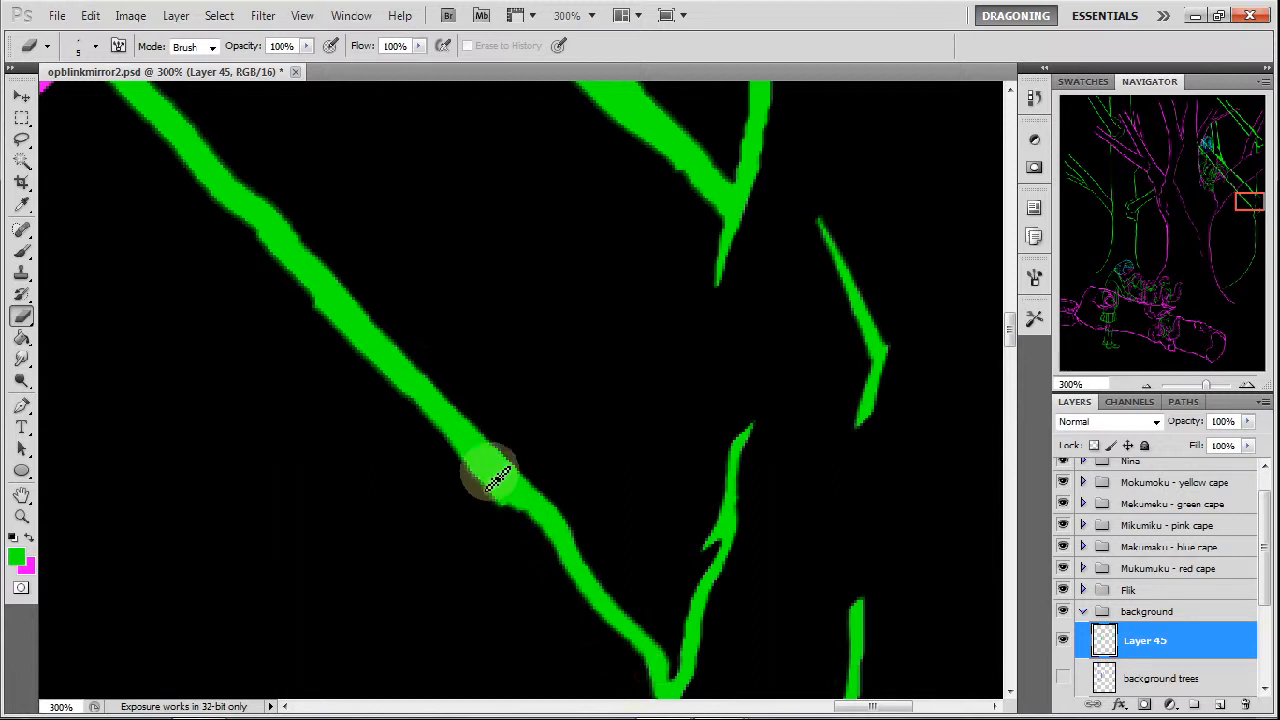
left_click_drag(492, 488, 521, 516)
mouse_move(449, 452)
left_mouse_down()
mouse_move(514, 508)
mouse_move(331, 337)
mouse_move(400, 380)
mouse_move(329, 329)
mouse_move(290, 279)
mouse_move(271, 206)
mouse_move(309, 229)
mouse_move(251, 174)
mouse_move(357, 289)
mouse_move(398, 268)
left_mouse_up()
Thin and smooth both edges of the lower diagonal branch just below where it crosses the magenta line.
left_click_drag(1243, 200, 1240, 200)
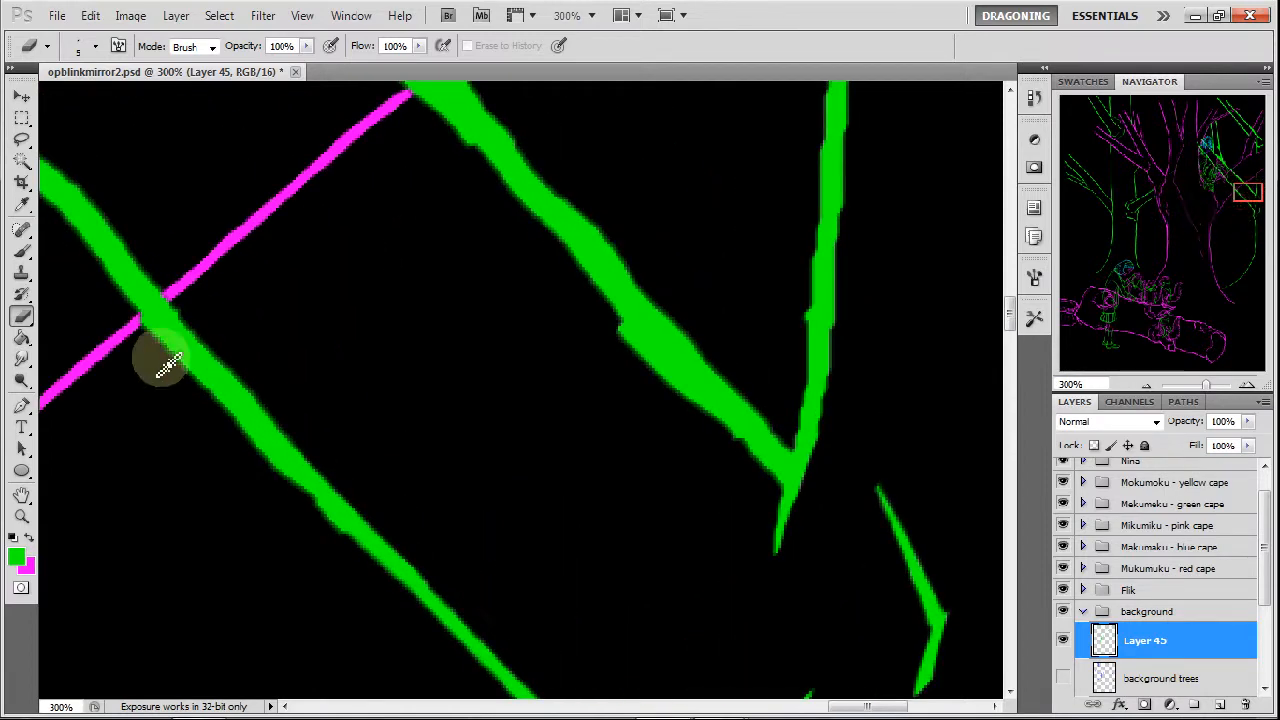
left_click_drag(144, 330, 209, 402)
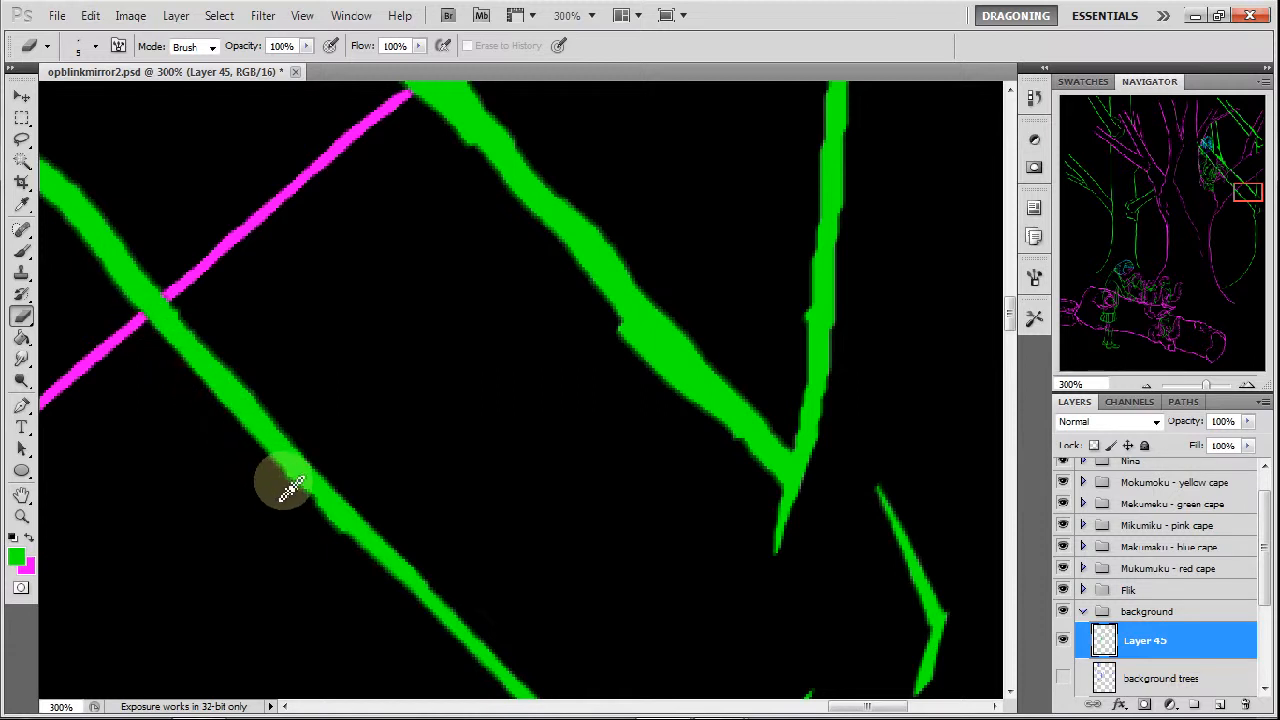
left_click_drag(319, 519, 330, 530)
left_click_drag(288, 490, 351, 546)
mouse_move(255, 446)
left_mouse_down()
mouse_move(319, 502)
mouse_move(301, 491)
left_mouse_up()
left_click_drag(228, 423, 260, 446)
mouse_move(182, 378)
left_mouse_down()
mouse_move(226, 422)
mouse_move(220, 412)
left_mouse_up()
left_click_drag(158, 341, 239, 422)
left_click_drag(180, 310, 229, 362)
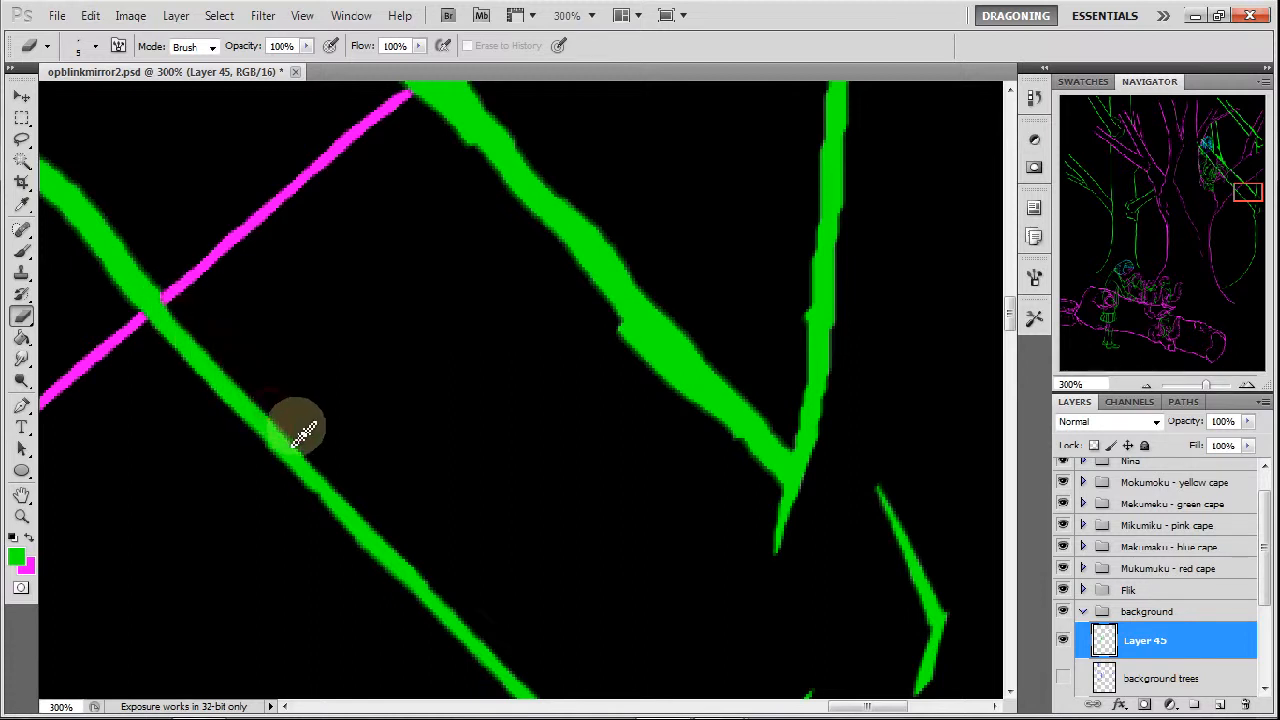
Thin the upper diagonal branch above the fork and slim both edges of the upright line beside it.
left_click_drag(1240, 197, 1249, 204)
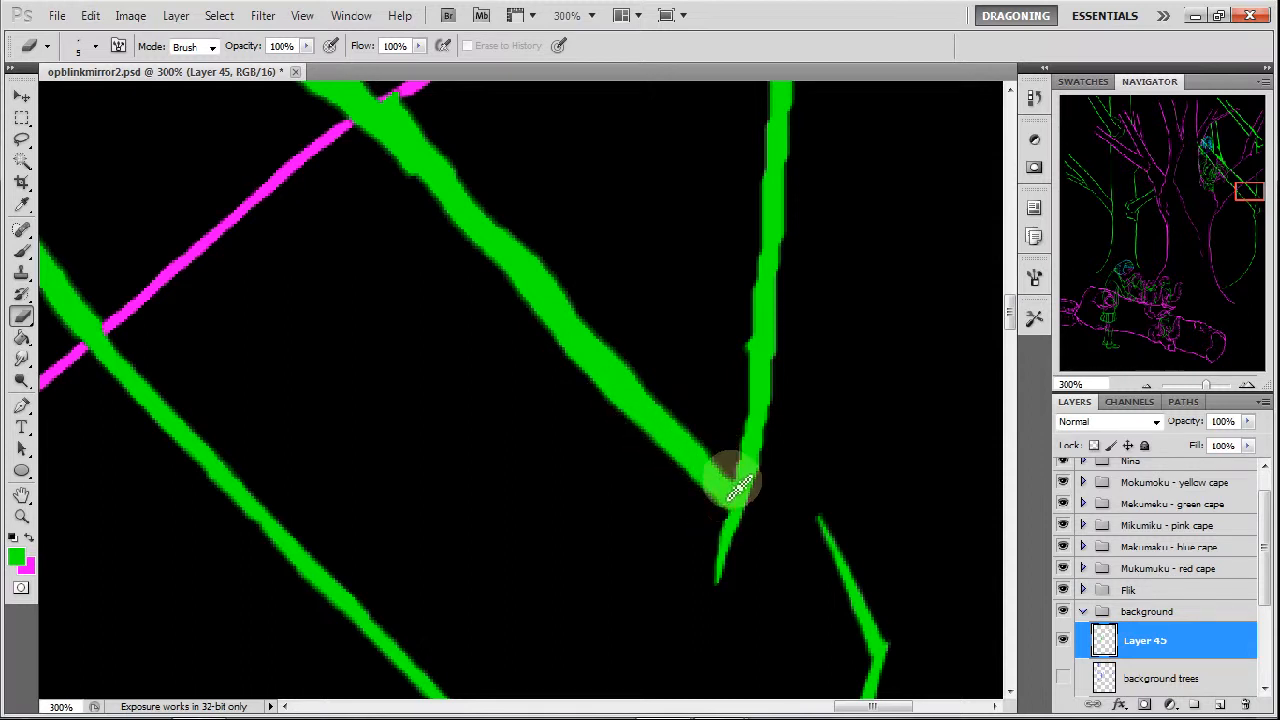
left_click_drag(690, 430, 731, 477)
mouse_move(676, 418)
left_mouse_down()
mouse_move(502, 232)
mouse_move(514, 221)
mouse_move(645, 370)
left_mouse_up()
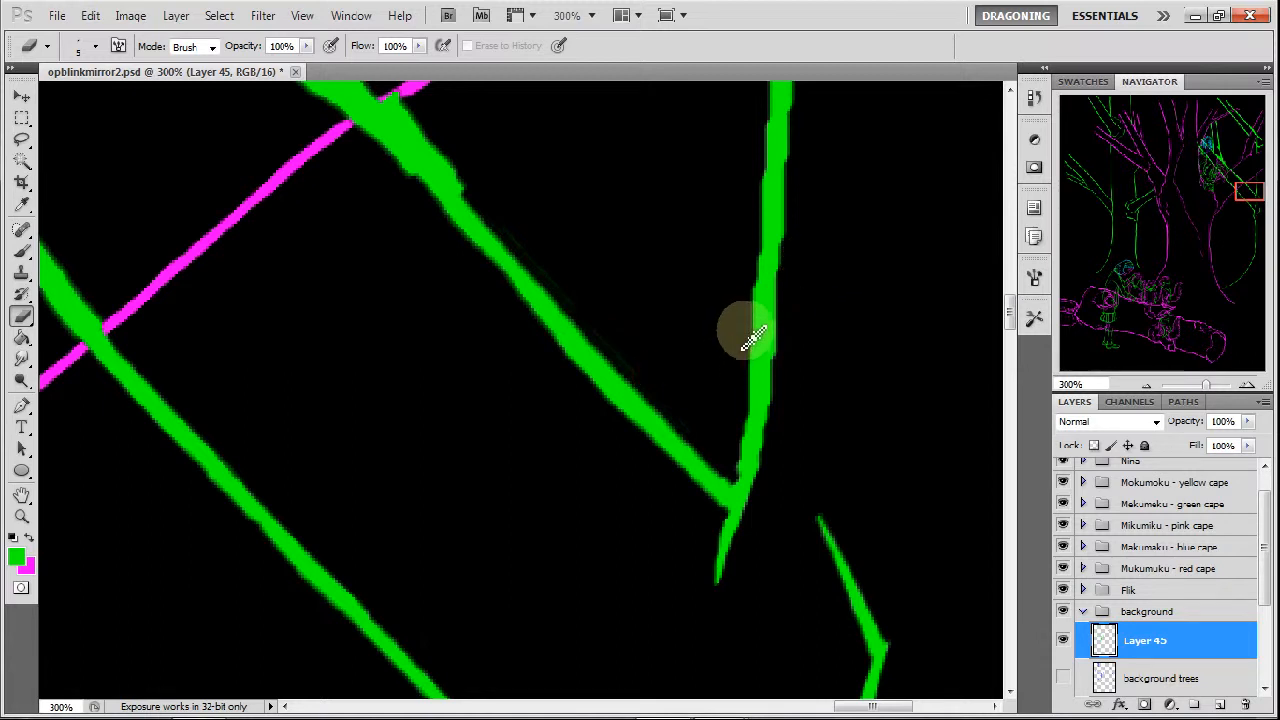
left_click_drag(751, 337, 752, 404)
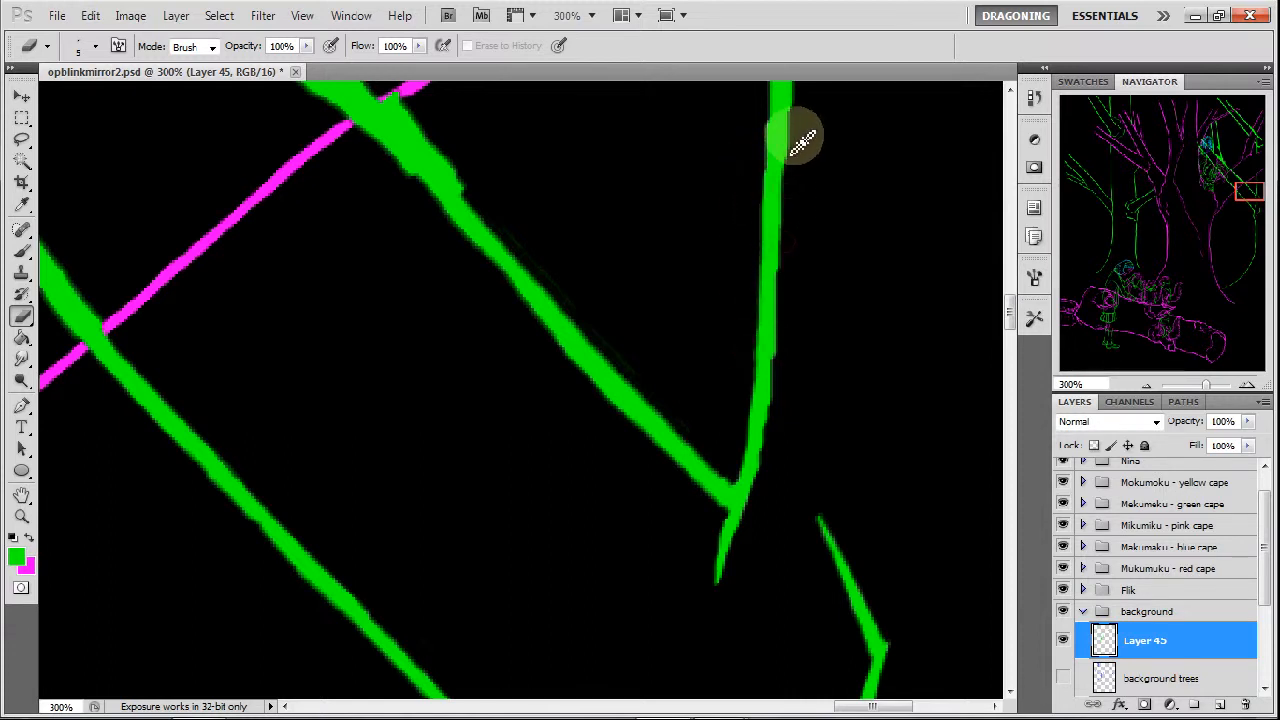
Smooth the upper diagonal branch from the fork up to the magenta line and cut it off at the crossing.
left_click_drag(1229, 186, 1229, 181)
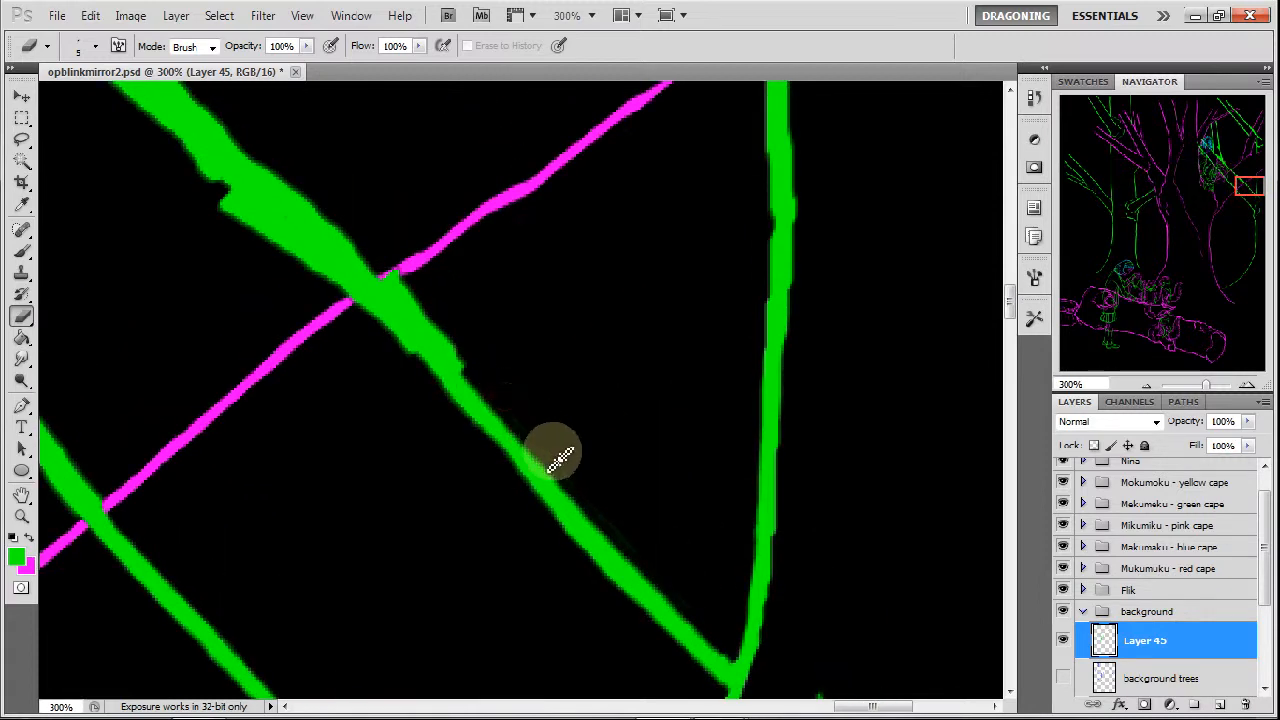
left_click_drag(571, 488, 630, 544)
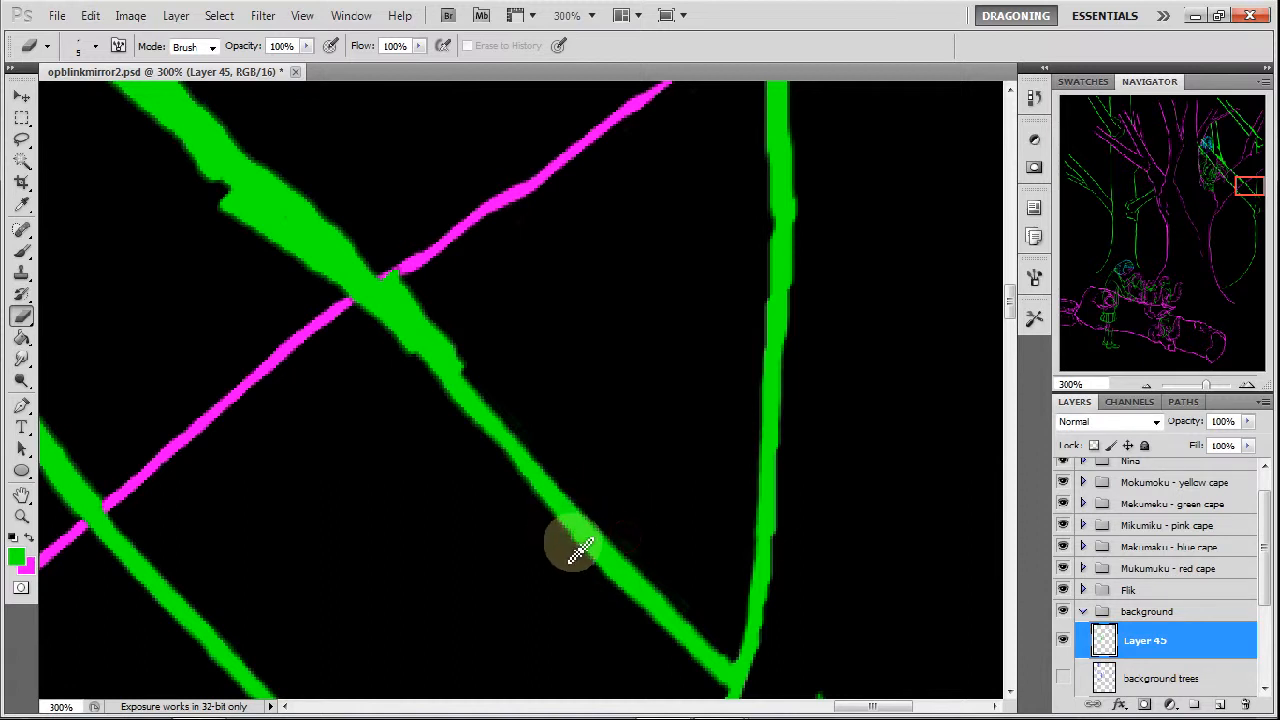
left_click_drag(534, 503, 579, 547)
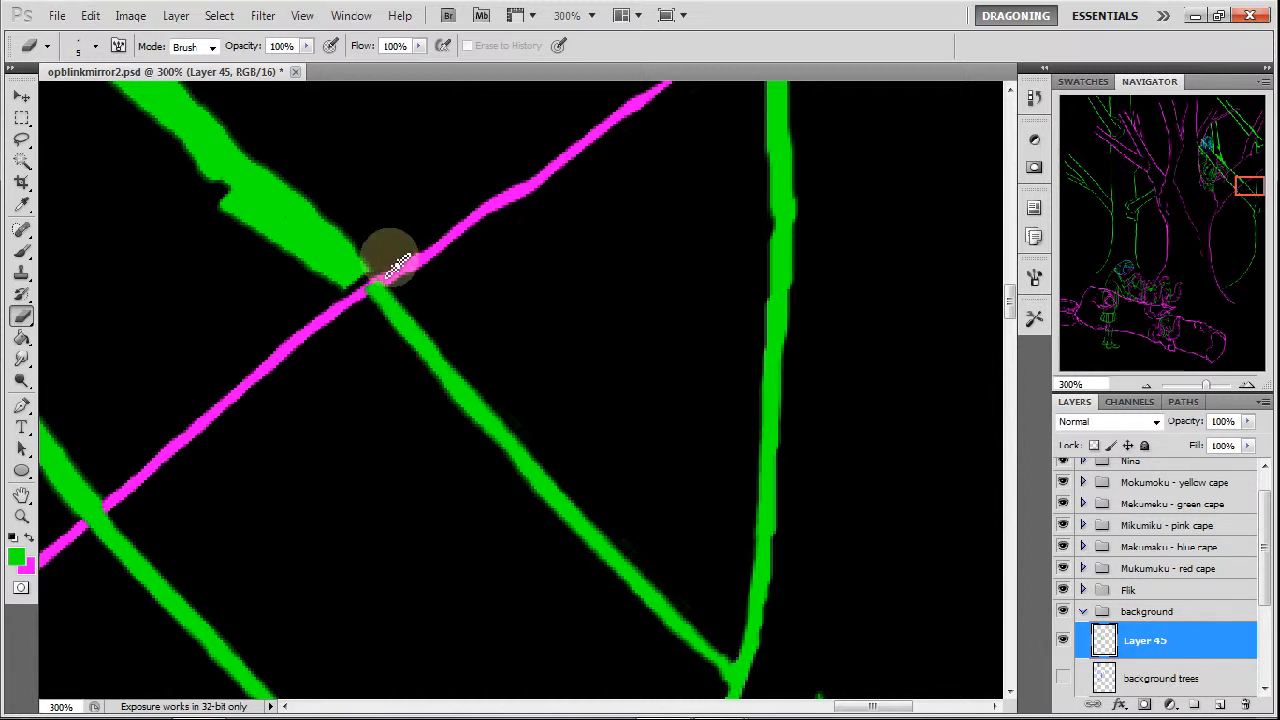
Enlarge the eraser to 45 px and remove both green diagonal branches where they pass between the two magenta trunk lines.
left_click_drag(1244, 203, 1233, 198)
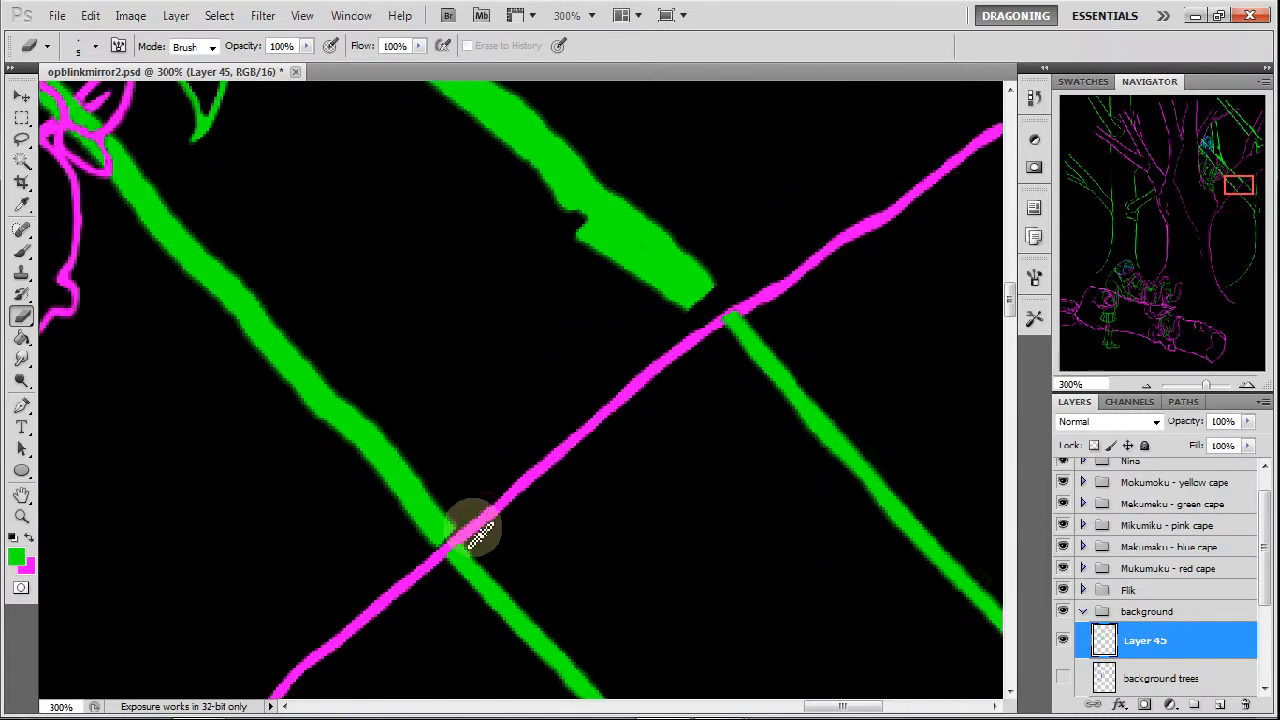
right_click(523, 395)
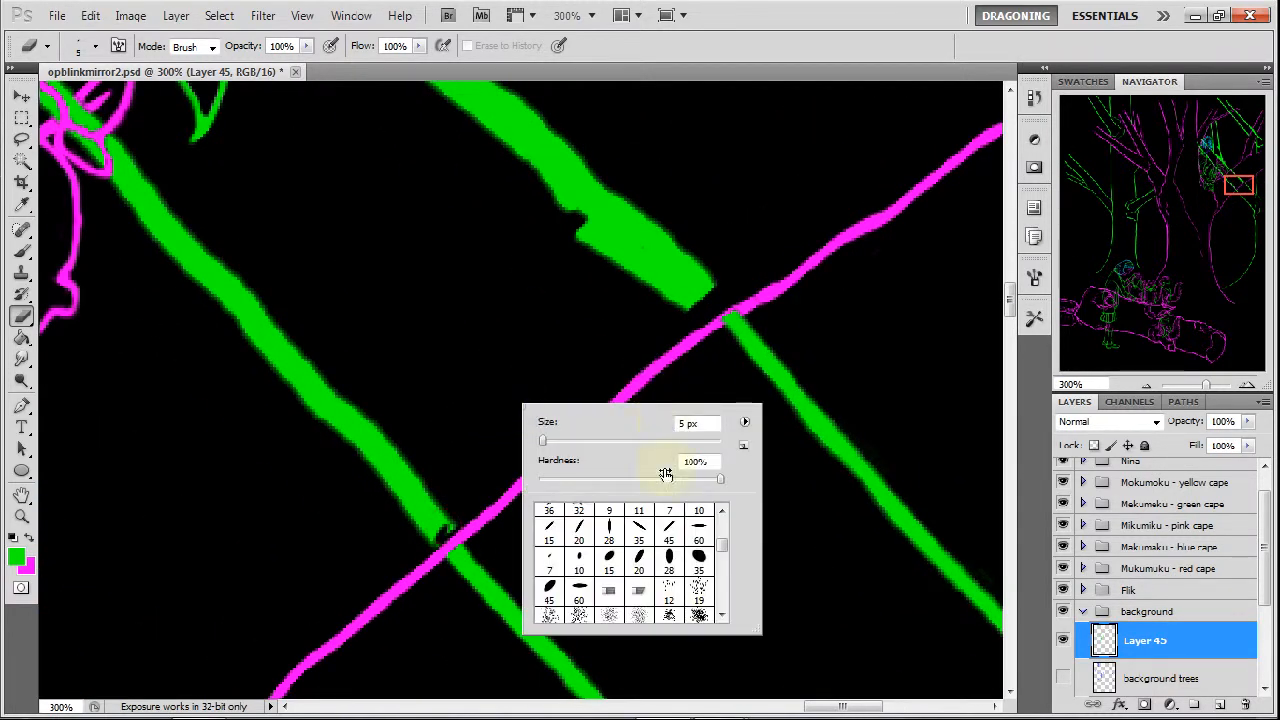
key("Return")
mouse_move(700, 294)
left_mouse_down()
mouse_move(580, 214)
mouse_move(574, 171)
left_mouse_up()
mouse_move(480, 470)
left_mouse_down()
mouse_move(477, 491)
mouse_move(329, 409)
mouse_move(143, 223)
mouse_move(423, 266)
left_mouse_up()
left_click_drag(1227, 209, 1228, 172)
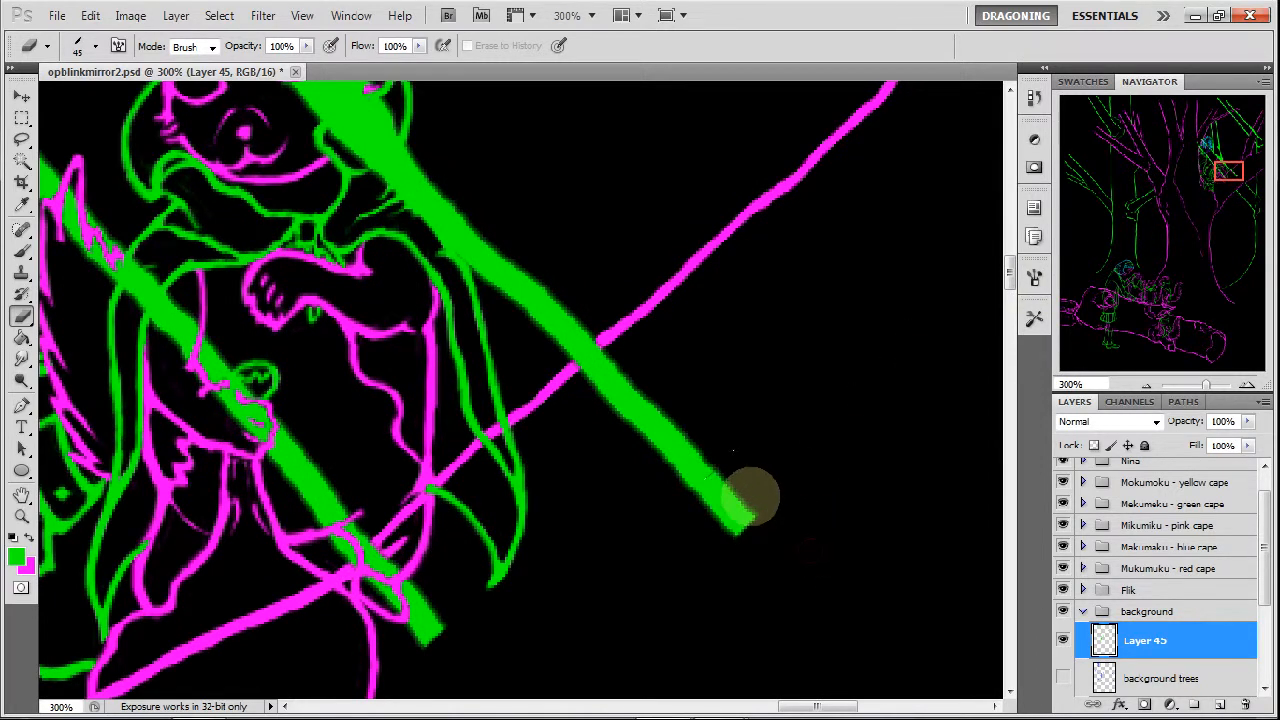
left_click_drag(752, 497, 643, 392)
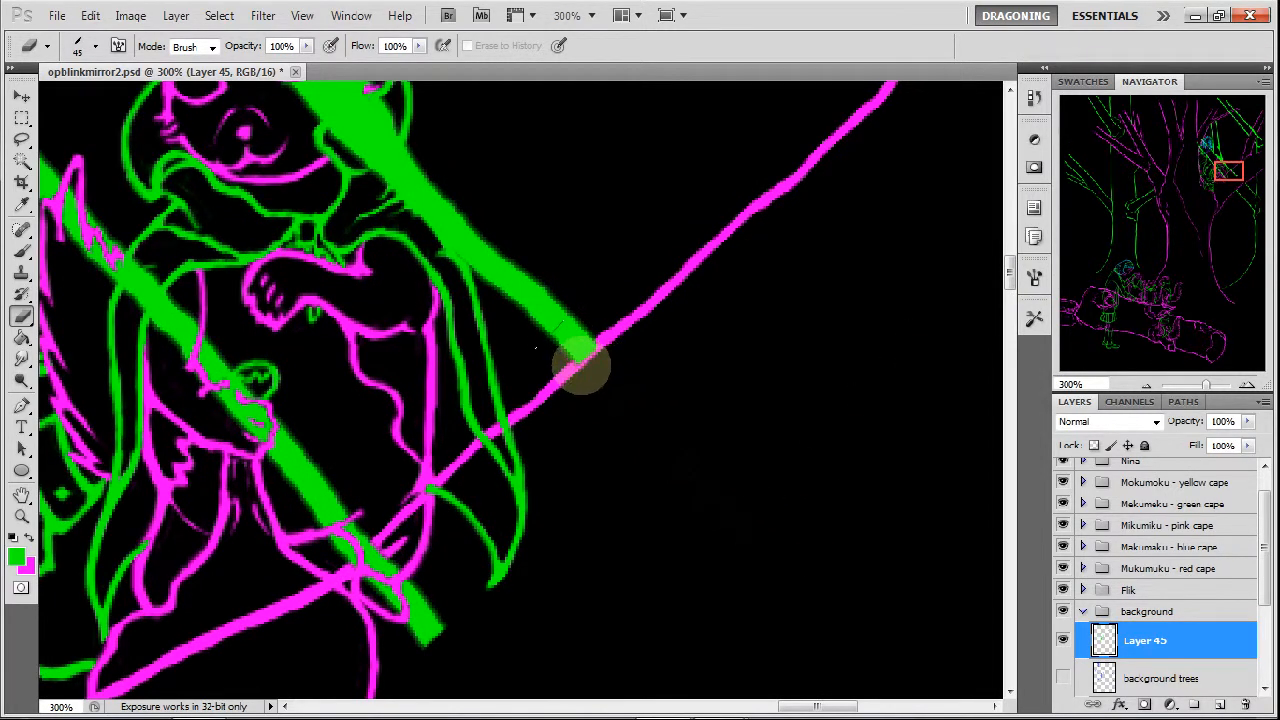
left_click_drag(437, 623, 375, 590)
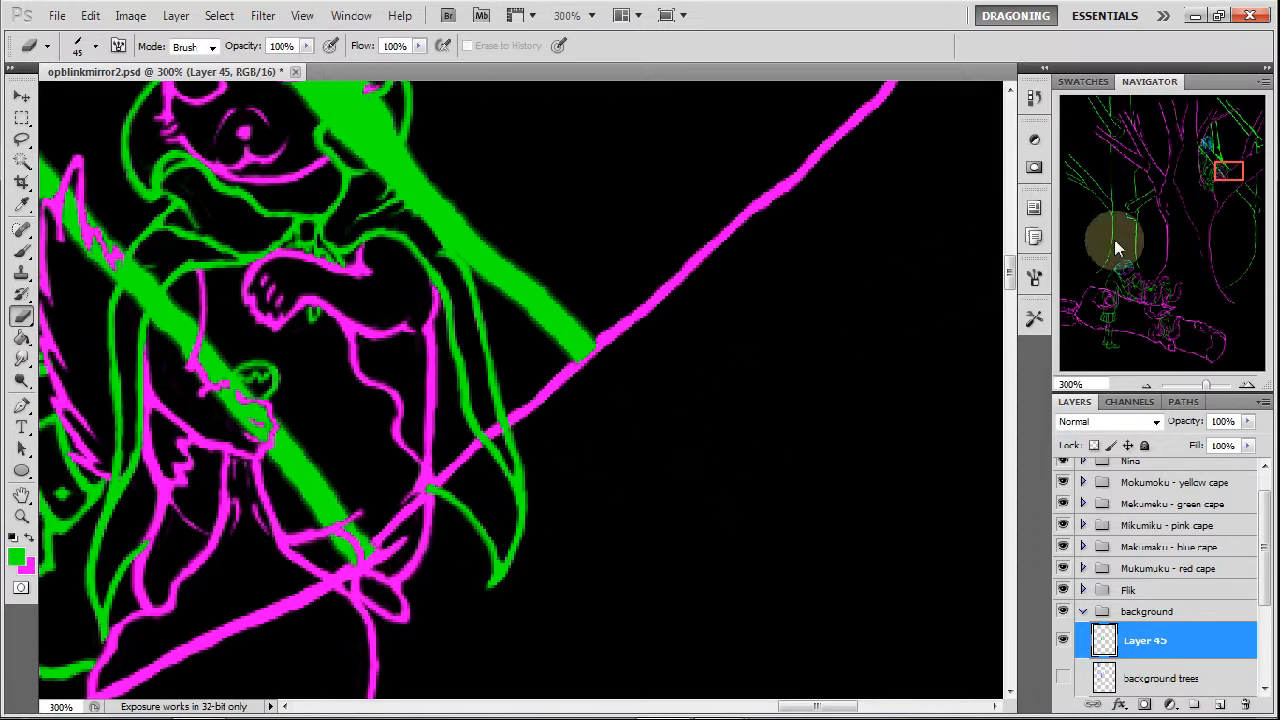
Set the eraser size to 8 px and hide the Flik and Mukumuku - red cape layer groups.
left_click_drag(1222, 243, 1236, 175)
right_click(585, 465)
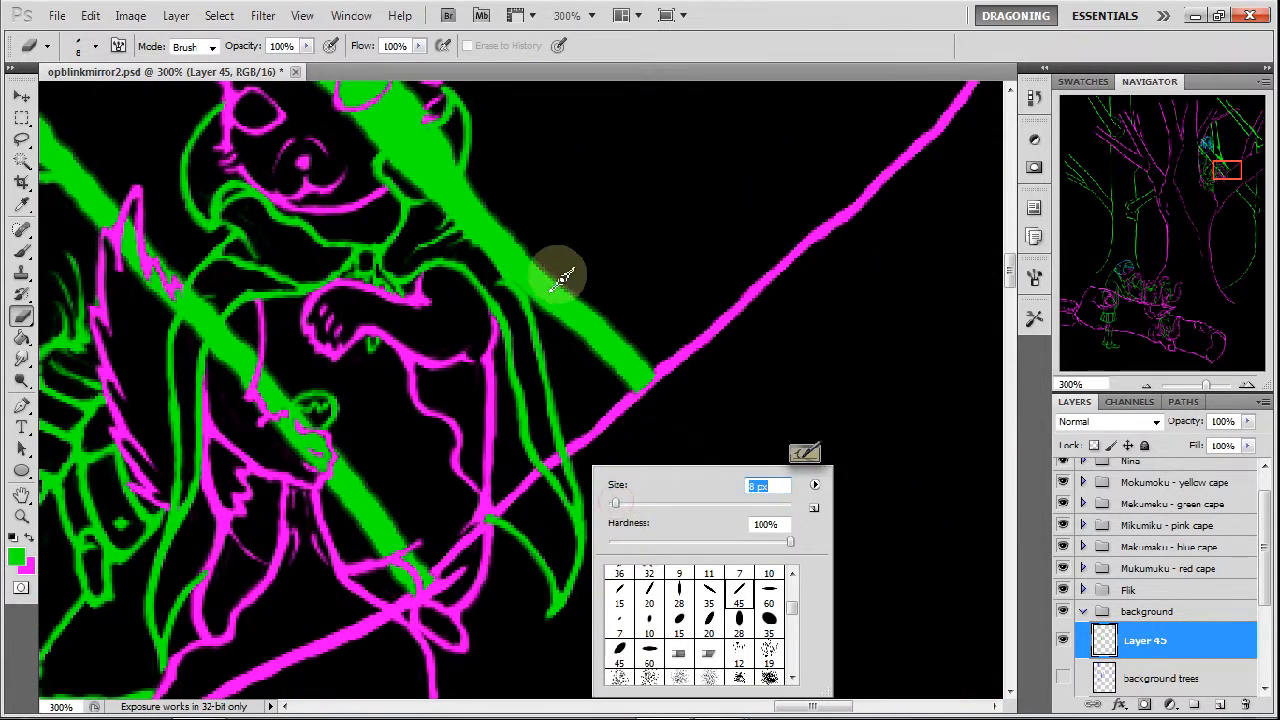
left_click(455, 250)
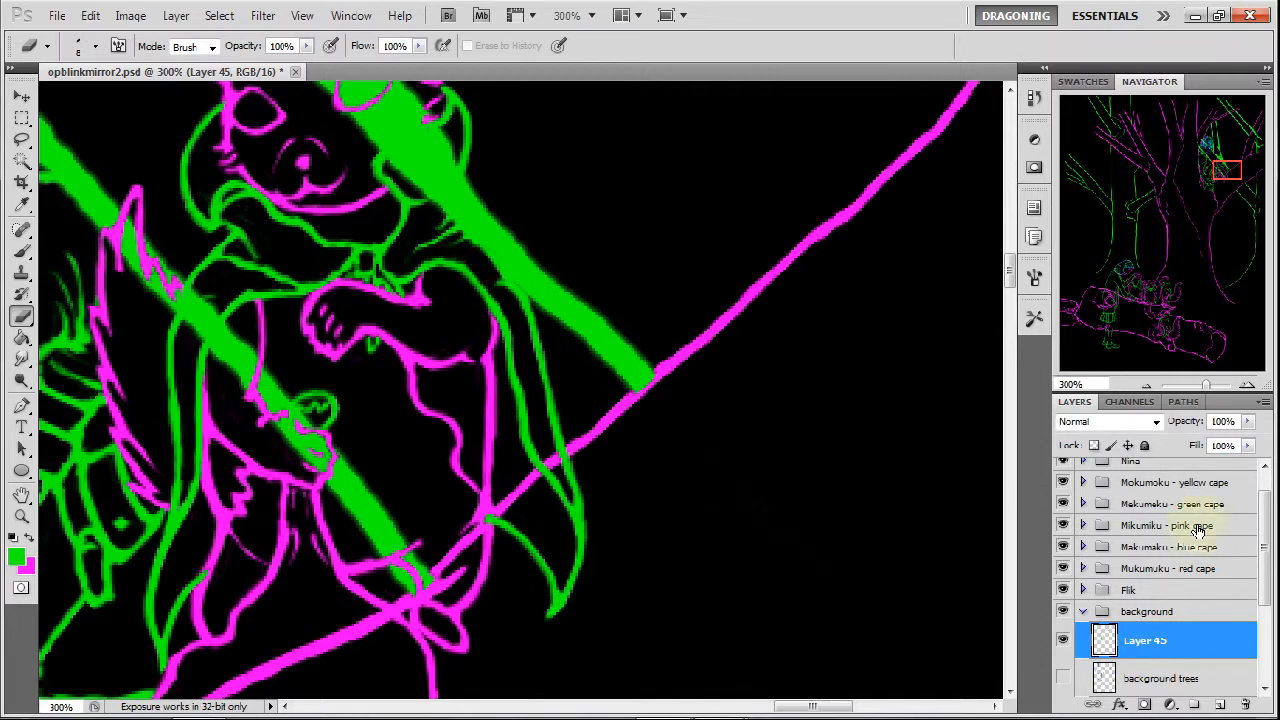
left_click_drag(1062, 592, 1063, 569)
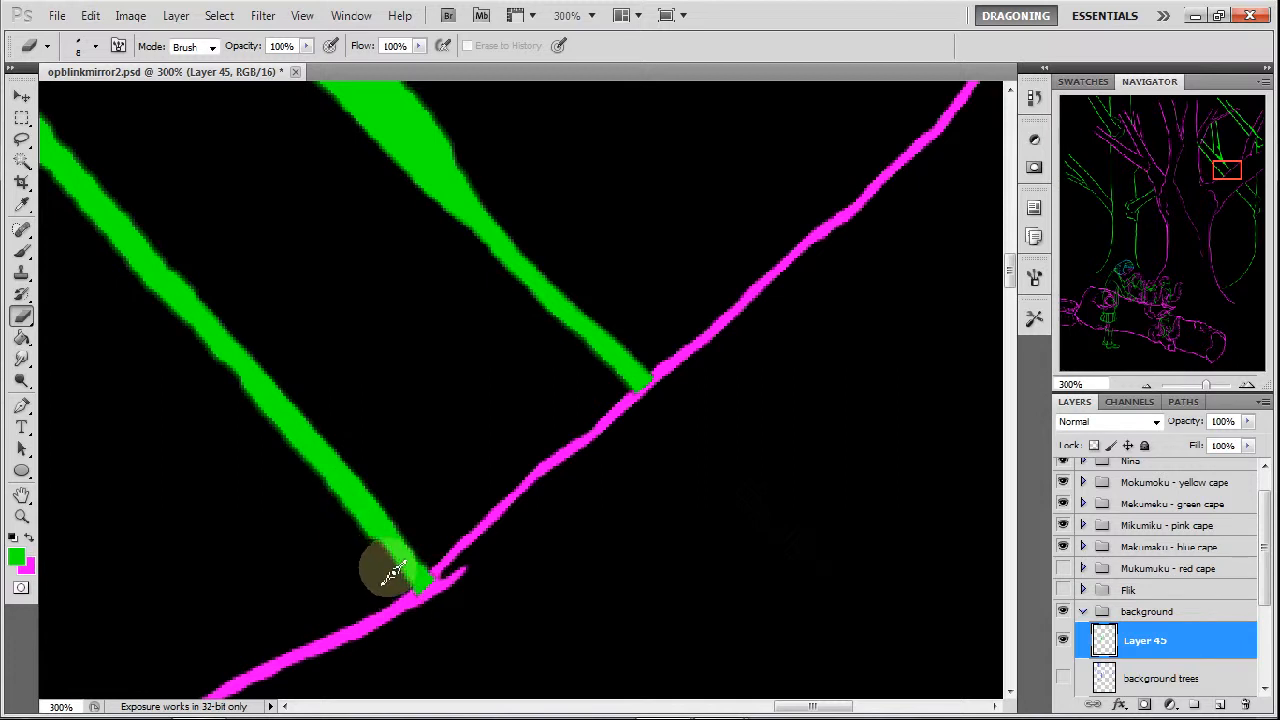
Thin the lower edge of the lower diagonal branch above the magenta line and repaint its middle stretch with the green brush.
left_click_drag(320, 478, 206, 357)
mouse_move(279, 432)
left_mouse_down()
mouse_move(163, 298)
mouse_move(215, 363)
mouse_move(136, 276)
mouse_move(75, 230)
left_mouse_up()
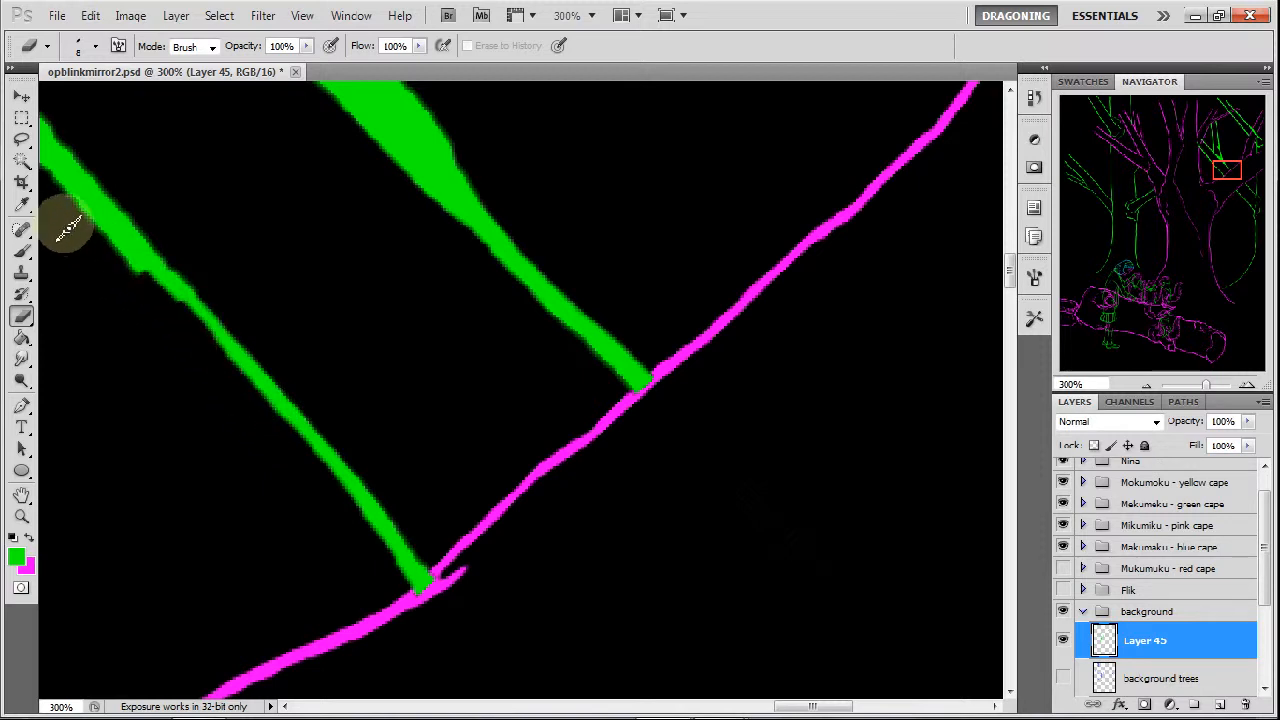
left_click(21, 250)
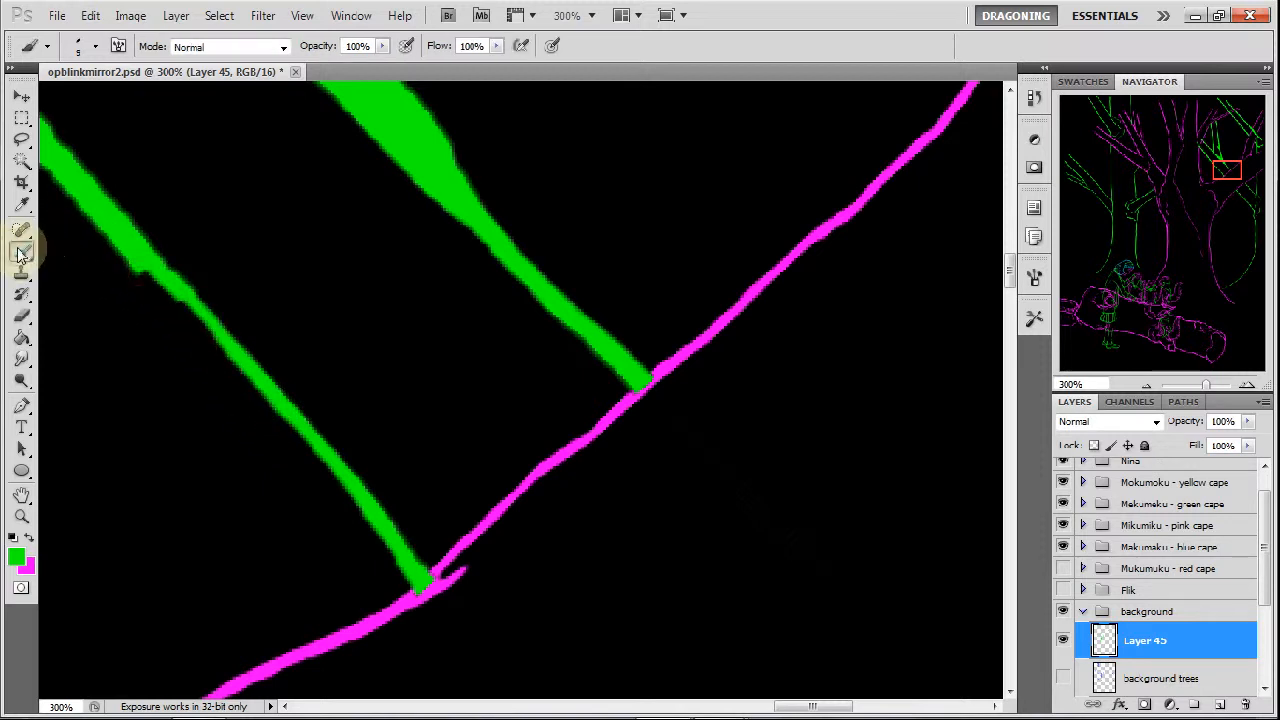
left_click(126, 222)
mouse_move(126, 223)
left_mouse_down()
mouse_move(177, 282)
mouse_move(147, 268)
mouse_move(302, 427)
left_mouse_up()
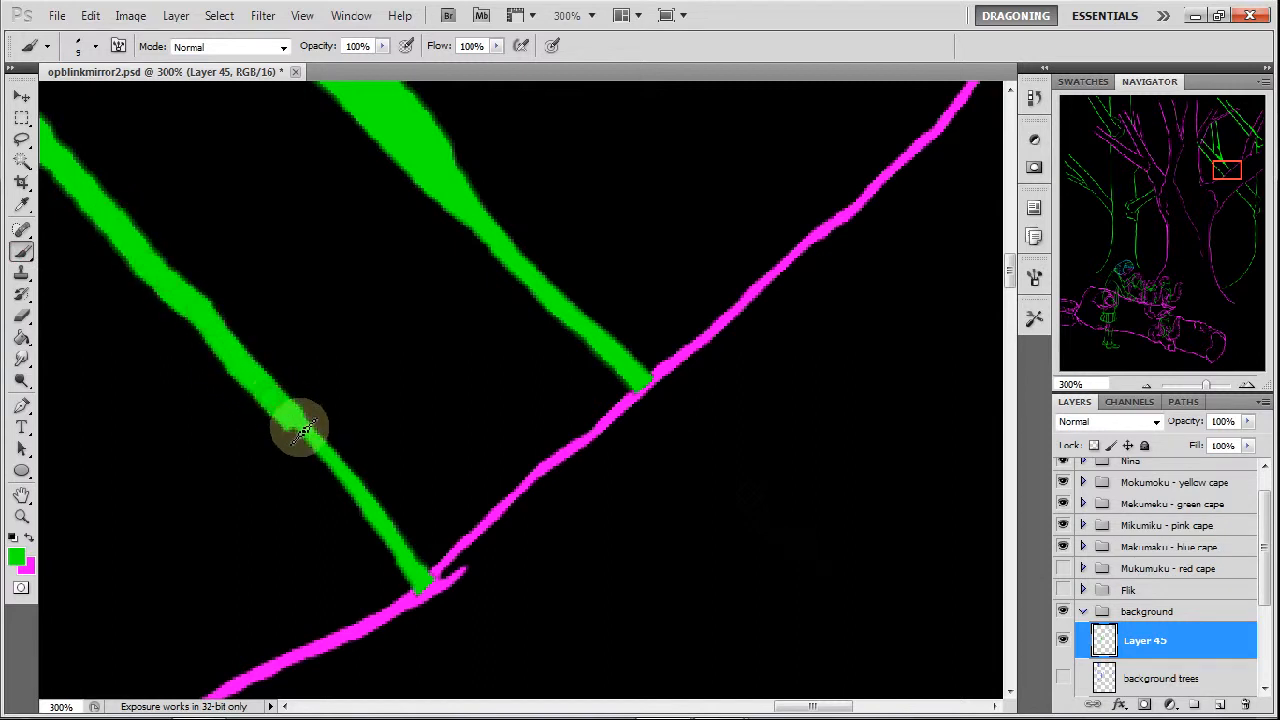
Trim the repainted stretch of the lower branch and blend its joint with a green brush dab and the eraser.
left_click(21, 318)
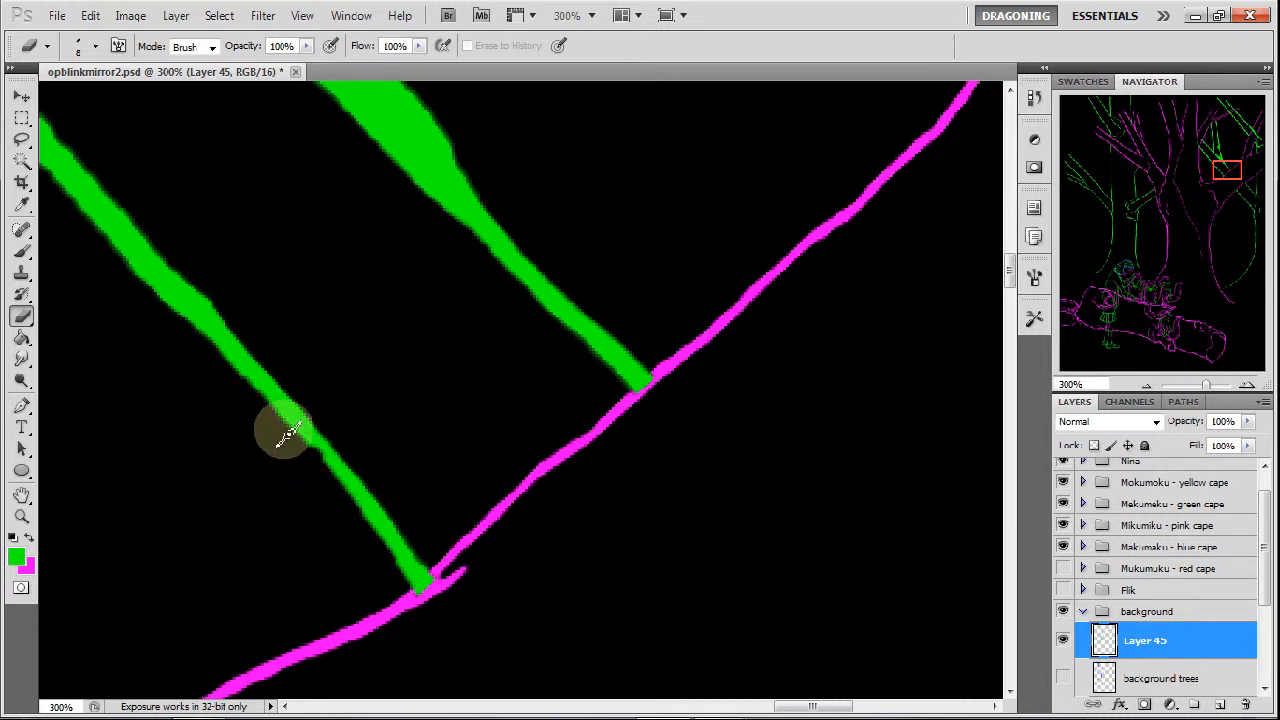
left_click(22, 255)
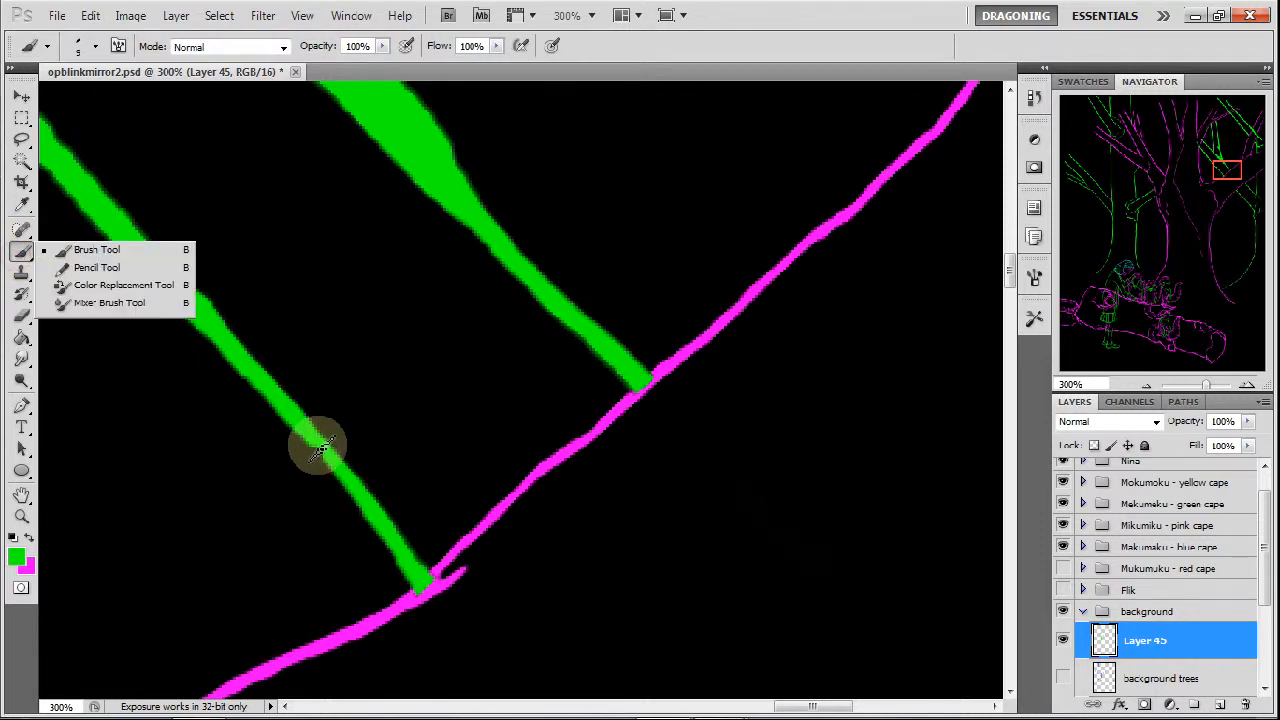
left_click(320, 450)
left_click(22, 316)
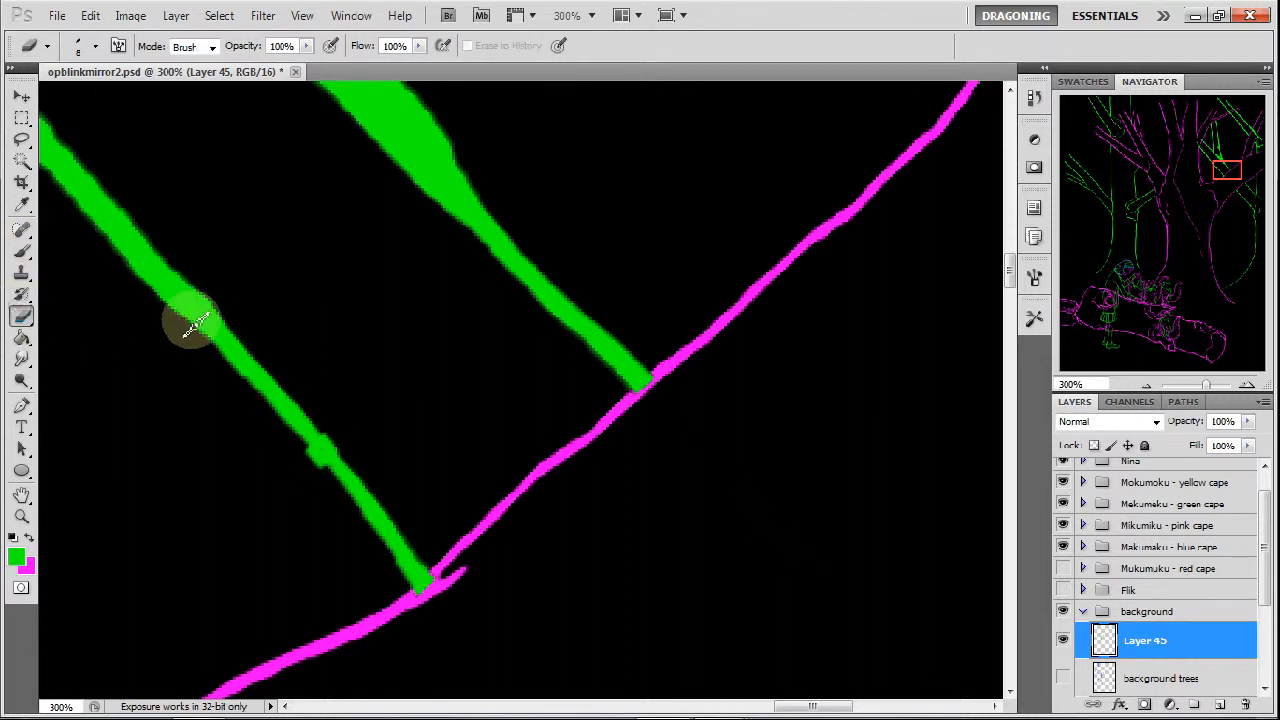
left_click(341, 450)
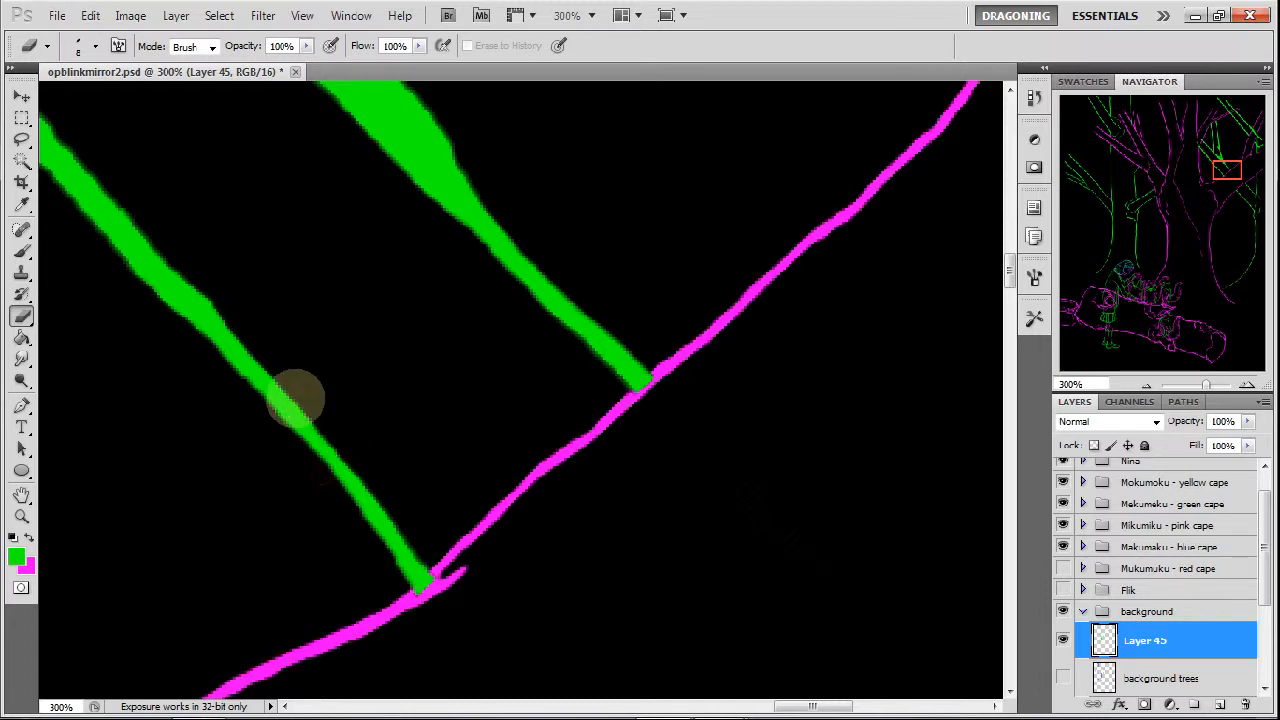
Slim the lower diagonal branch farther up, smoothing the bumps along its lower edge.
mouse_move(1194, 171)
left_mouse_down()
mouse_move(1229, 174)
mouse_move(1214, 166)
mouse_move(1212, 184)
left_mouse_up()
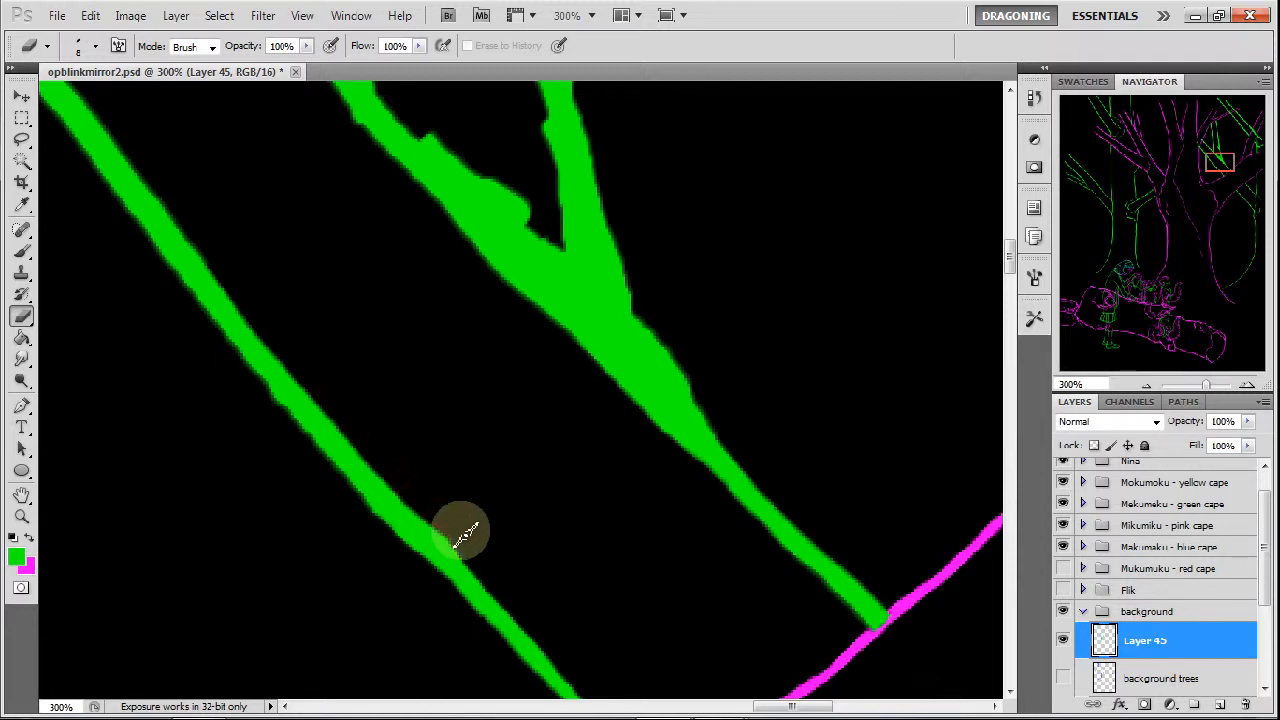
mouse_move(437, 520)
left_mouse_down()
mouse_move(372, 440)
mouse_move(283, 420)
mouse_move(253, 388)
mouse_move(325, 462)
left_mouse_up()
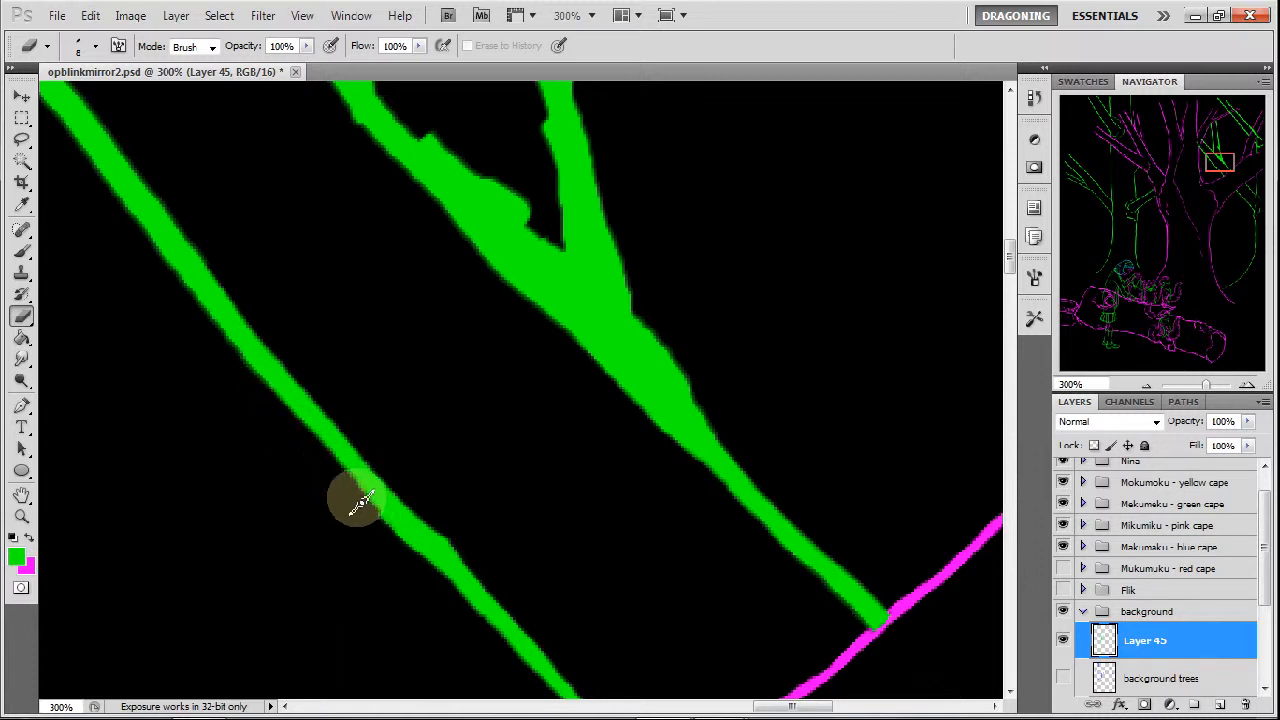
mouse_move(378, 528)
left_mouse_down()
mouse_move(357, 509)
mouse_move(414, 563)
left_mouse_up()
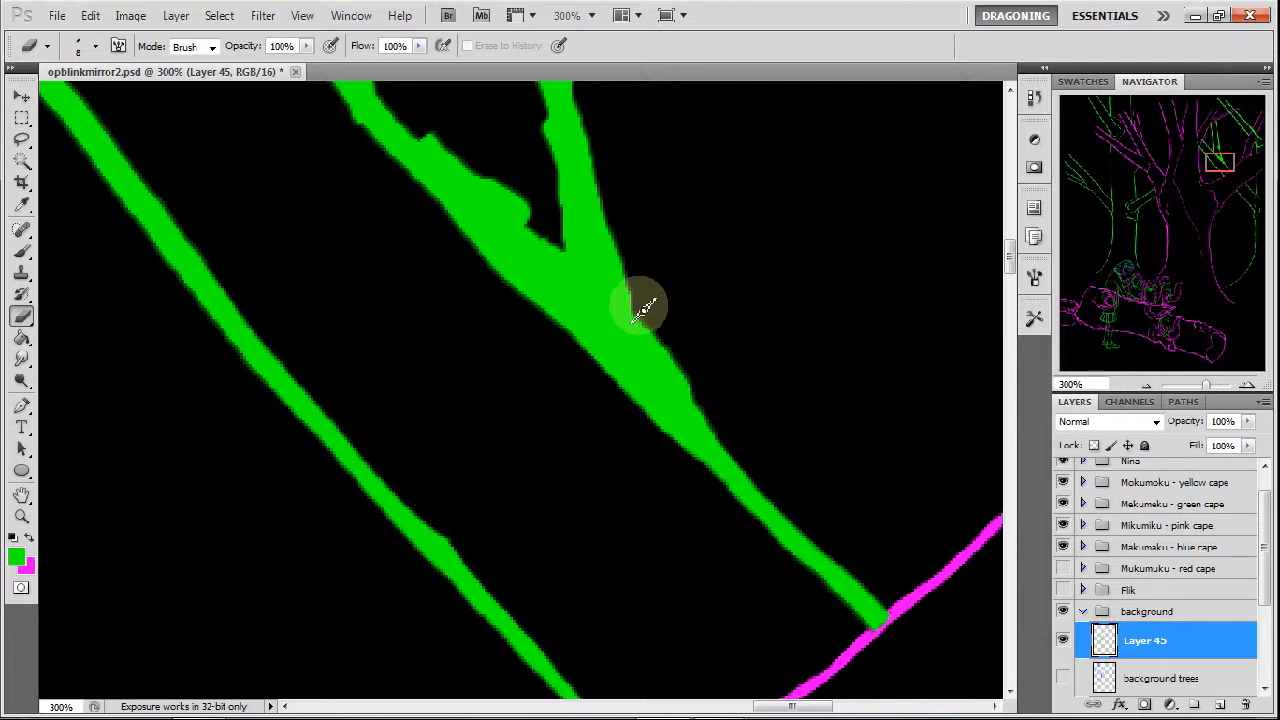
Thin the outer edge of the thick forked branch from the fork down to its narrow lower section.
mouse_move(630, 270)
left_mouse_down()
mouse_move(638, 315)
mouse_move(618, 265)
mouse_move(640, 339)
mouse_move(622, 305)
mouse_move(658, 368)
mouse_move(644, 324)
mouse_move(697, 391)
left_mouse_up()
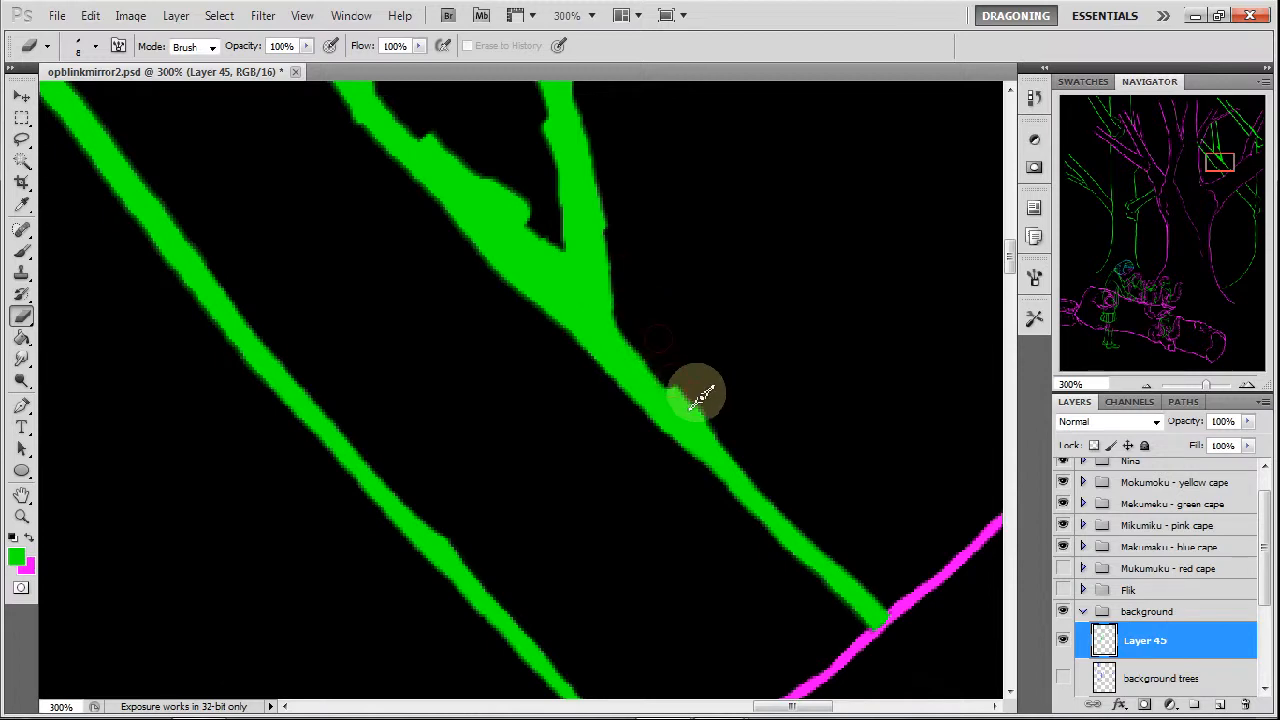
left_click_drag(1205, 158, 1210, 158)
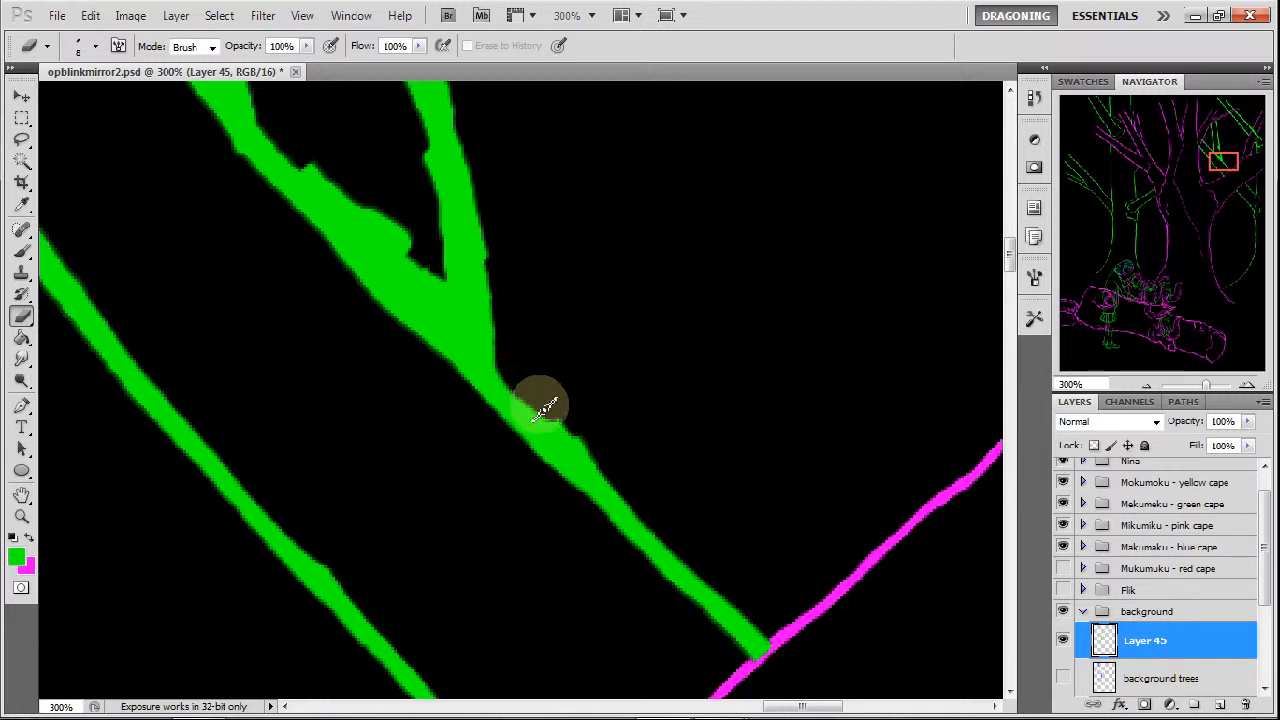
mouse_move(549, 409)
left_mouse_down()
mouse_move(593, 447)
mouse_move(539, 400)
mouse_move(615, 466)
left_mouse_up()
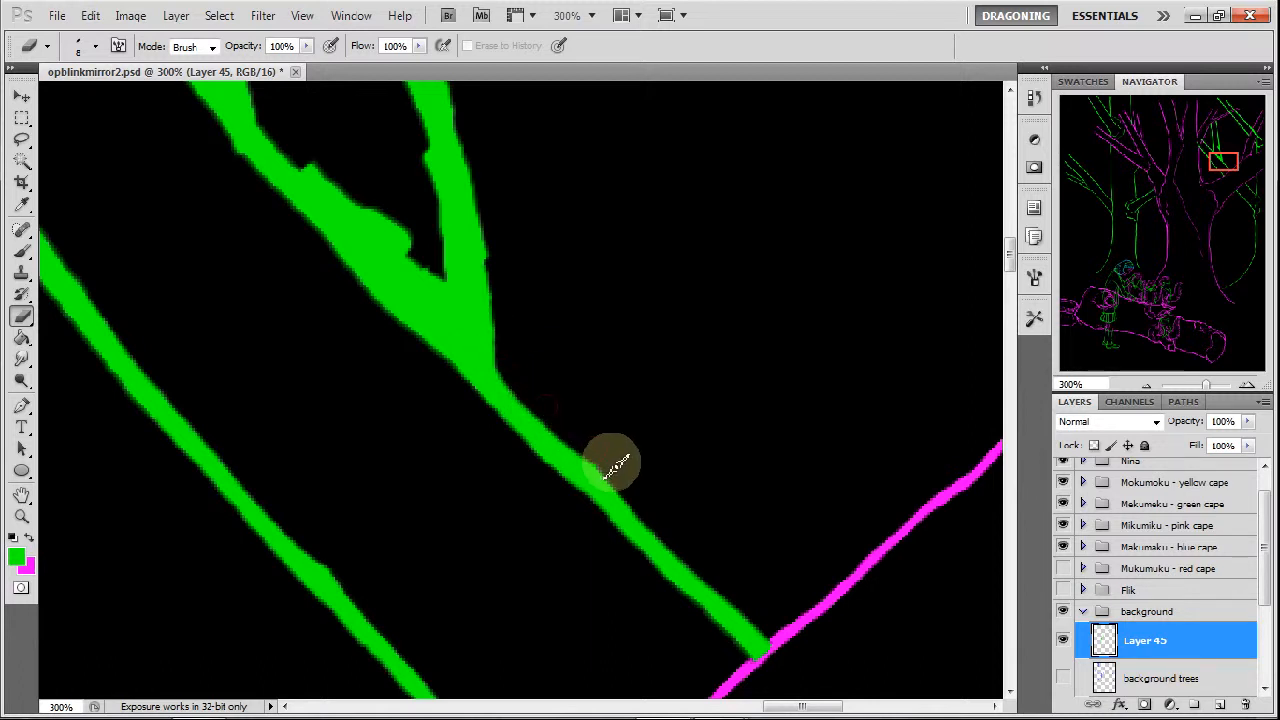
Open up the crotch of the thick green fork with the eraser, thinning the inner edges of both prongs down to the joint.
mouse_move(503, 286)
left_mouse_down()
mouse_move(447, 235)
mouse_move(464, 318)
mouse_move(426, 185)
mouse_move(462, 302)
mouse_move(406, 232)
mouse_move(460, 316)
mouse_move(342, 184)
mouse_move(304, 164)
mouse_move(458, 315)
left_mouse_up()
left_click_drag(388, 216, 446, 286)
left_click_drag(475, 346, 462, 326)
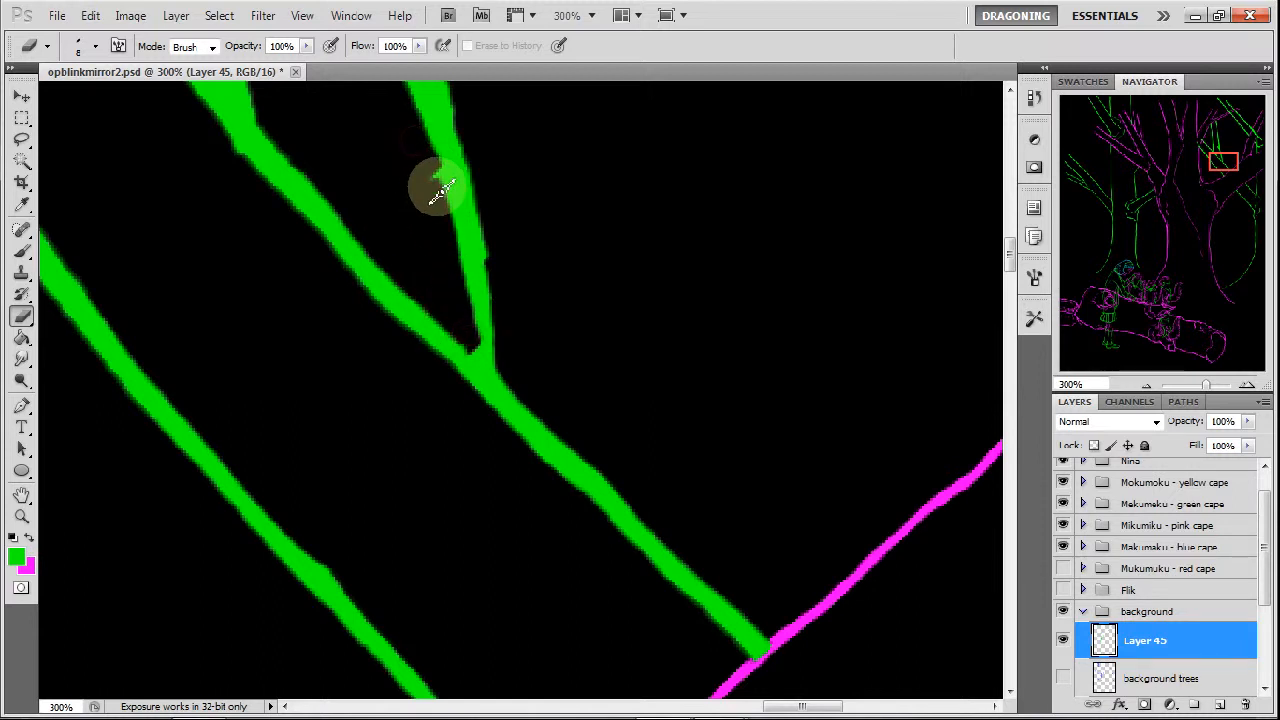
left_click_drag(444, 190, 478, 329)
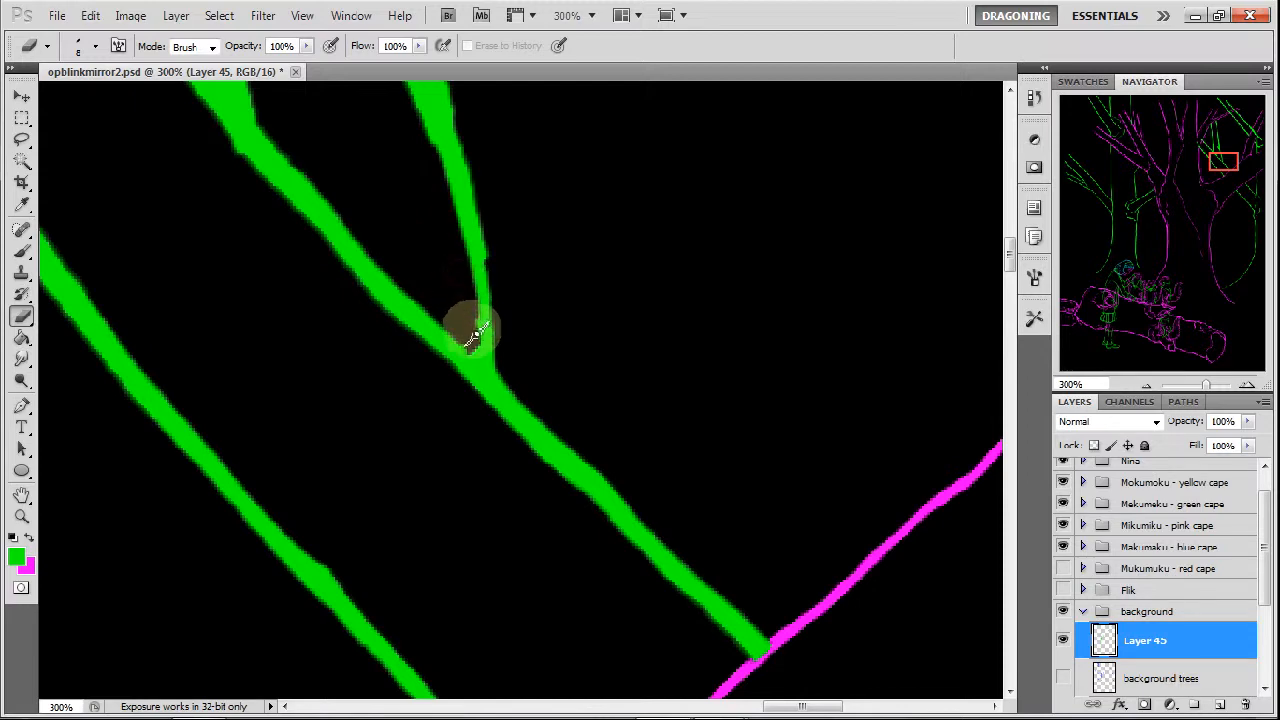
Slim the fork's steeper prong farther up with the eraser, removing its bumps and narrowing it around the short side stub.
left_click_drag(1189, 211, 1221, 152)
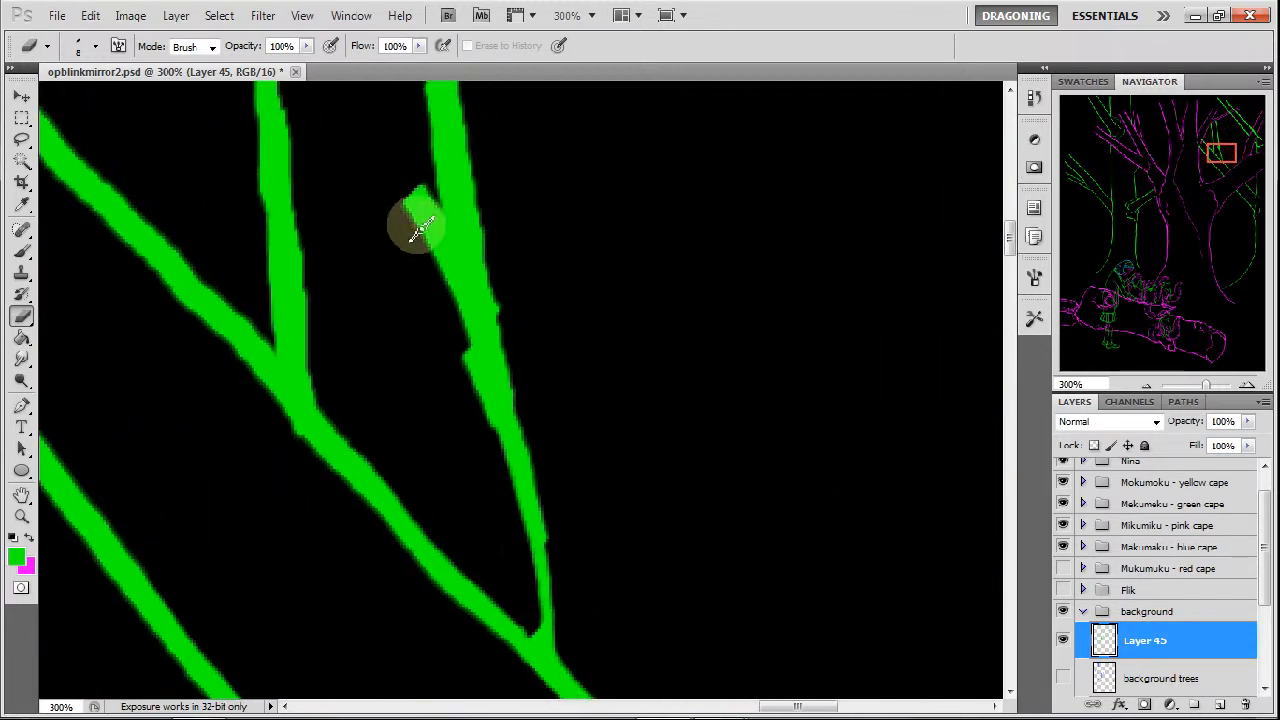
left_click_drag(422, 238, 463, 348)
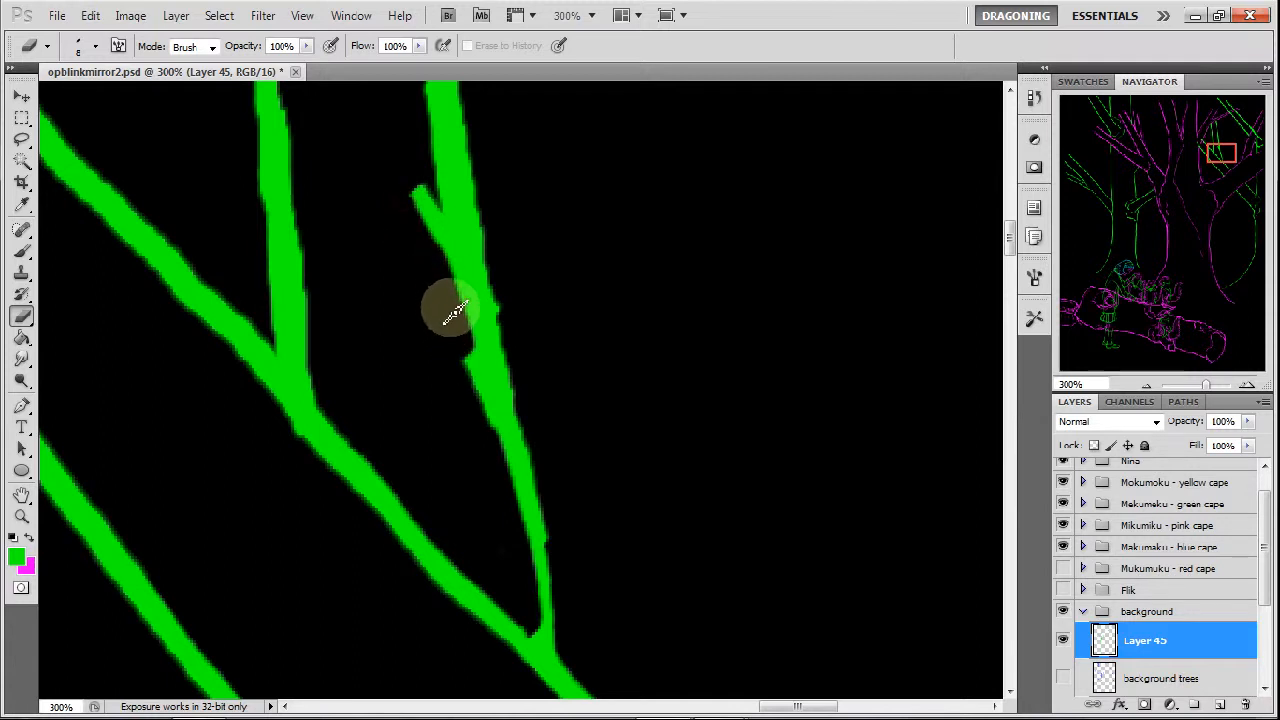
mouse_move(498, 442)
left_mouse_down()
mouse_move(471, 403)
mouse_move(491, 457)
mouse_move(517, 331)
mouse_move(566, 541)
left_mouse_up()
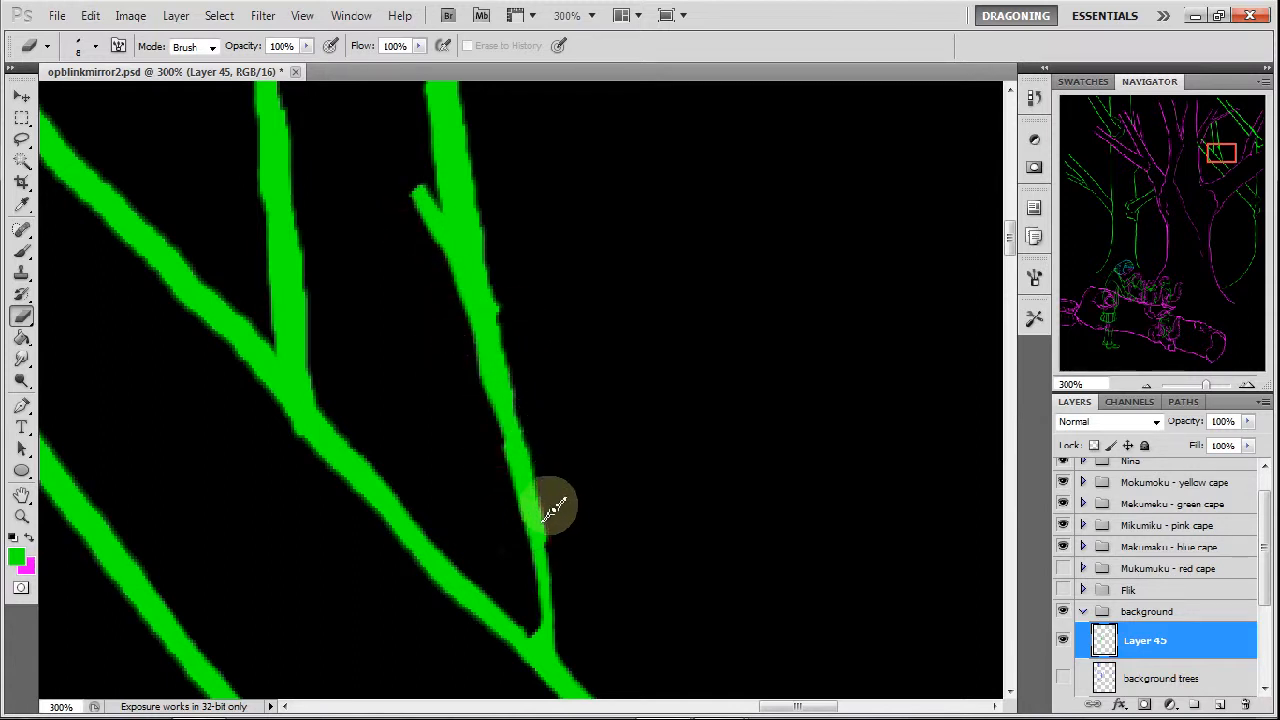
mouse_move(520, 396)
left_mouse_down()
mouse_move(510, 318)
mouse_move(510, 367)
mouse_move(466, 148)
mouse_move(482, 256)
left_mouse_up()
left_click_drag(473, 210, 480, 234)
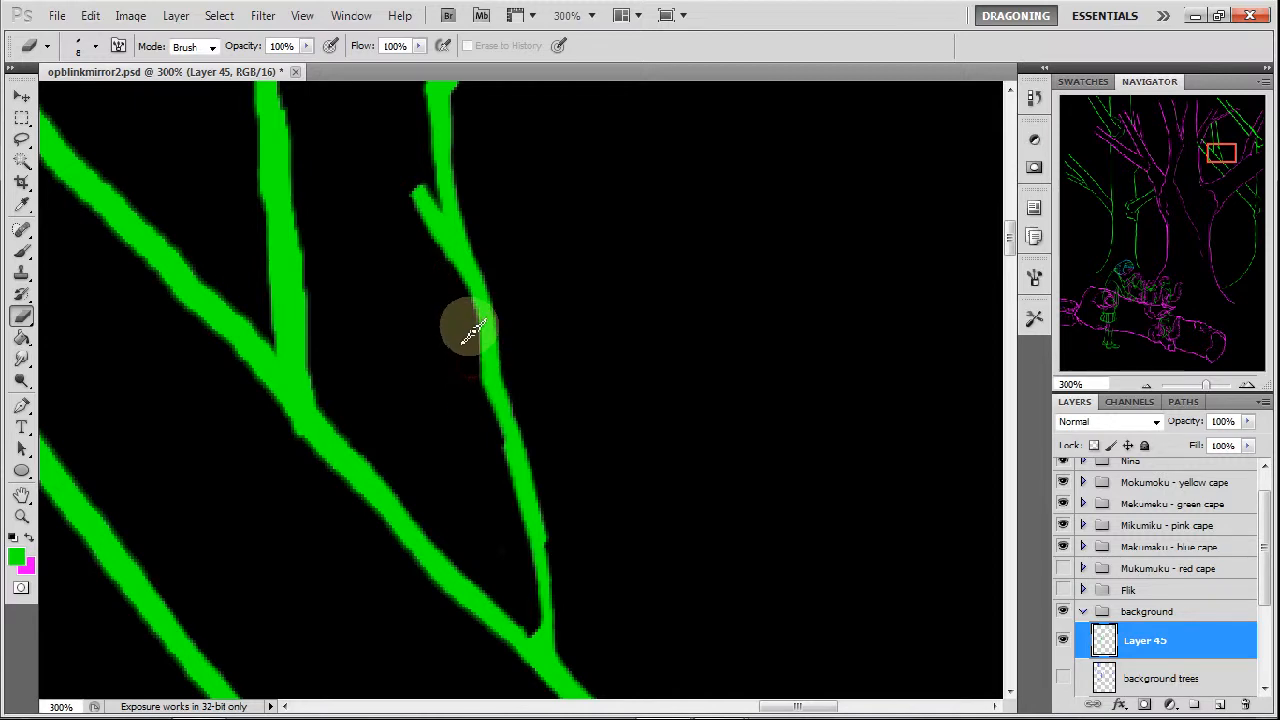
Thin both edges of the upright branch above the upper fork and shave the bump on the upright beside it.
left_click_drag(1216, 157, 1214, 159)
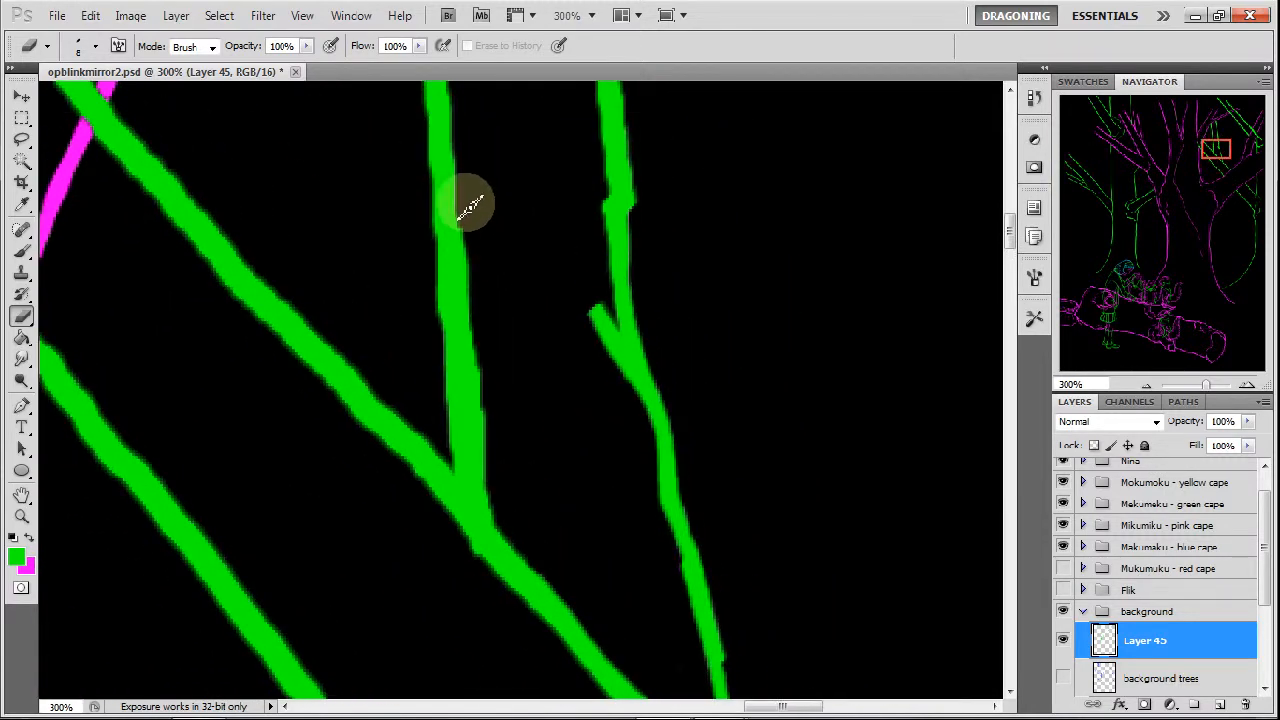
mouse_move(475, 248)
left_mouse_down()
mouse_move(475, 285)
mouse_move(468, 225)
mouse_move(487, 390)
left_mouse_up()
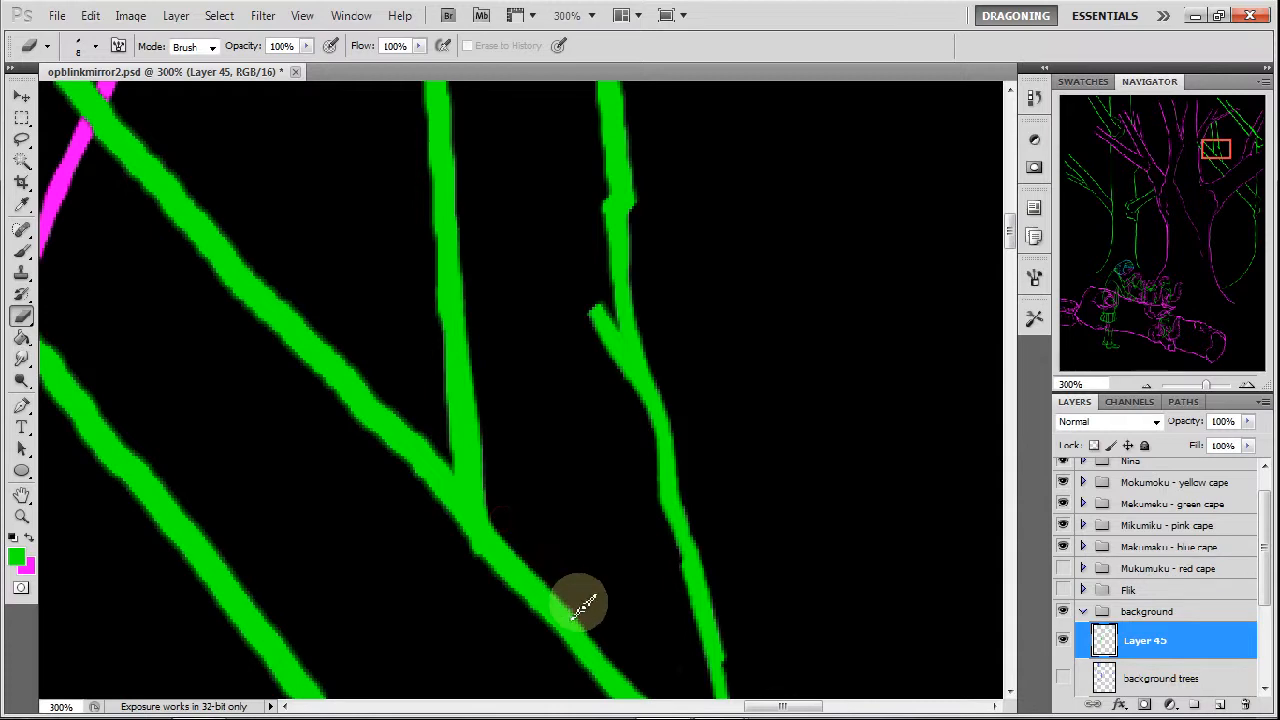
mouse_move(451, 438)
left_mouse_down()
mouse_move(414, 166)
mouse_move(423, 94)
left_mouse_up()
left_click_drag(645, 220, 627, 88)
mouse_move(601, 197)
left_mouse_down()
mouse_move(603, 219)
mouse_move(597, 152)
left_mouse_up()
Repaint the notched stretches of both green uprights with the brush and erase the bumps along their edges.
left_click_drag(1188, 167, 1217, 141)
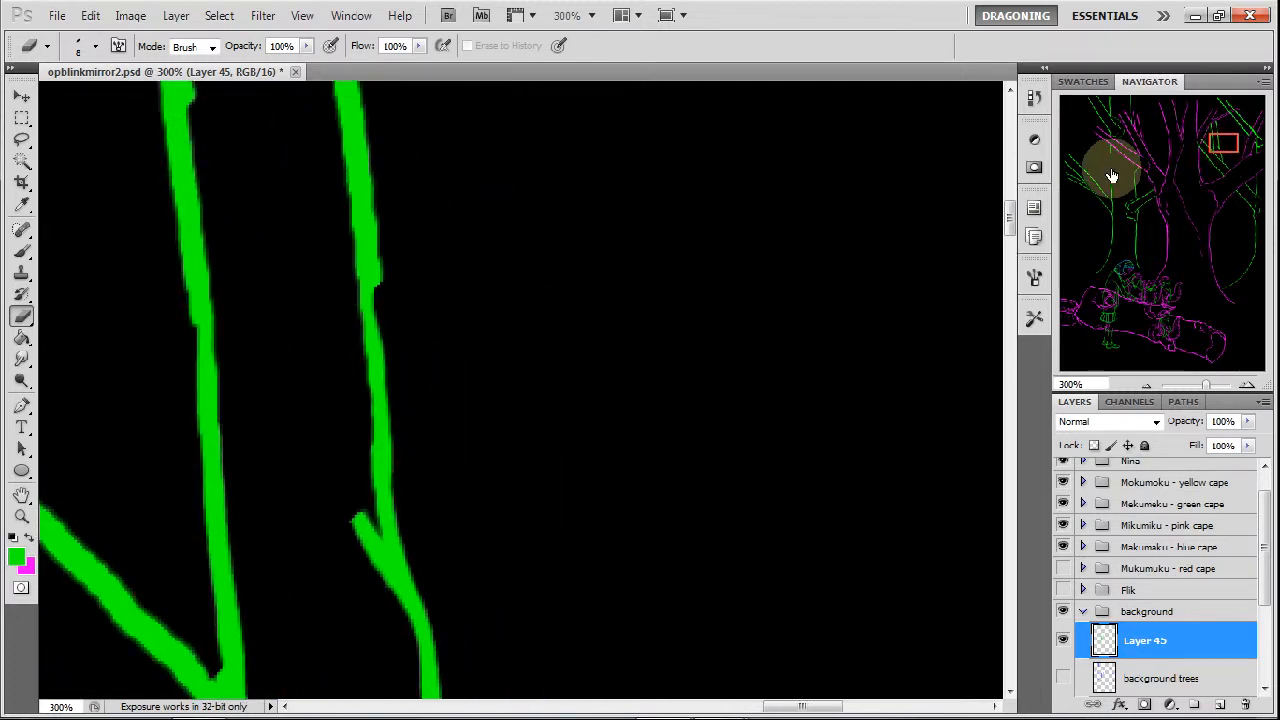
left_click(24, 253)
left_click_drag(367, 338, 353, 200)
left_click_drag(208, 405, 194, 274)
left_click(22, 316)
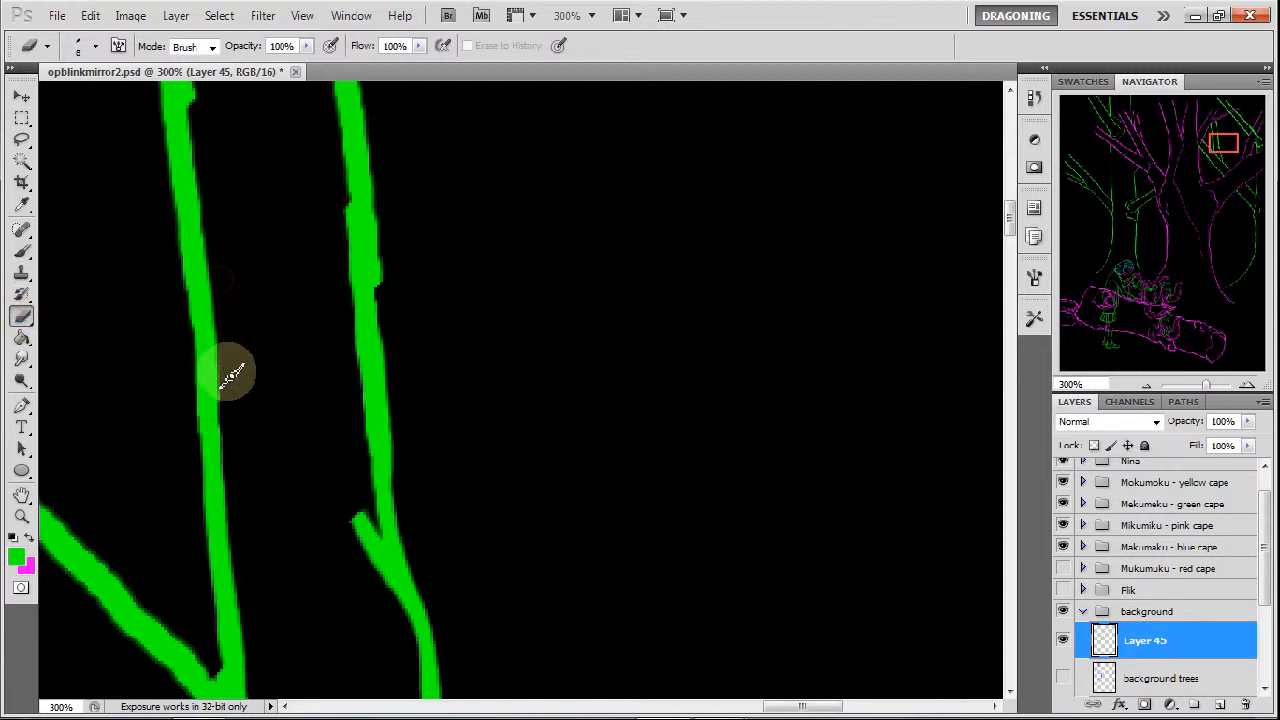
mouse_move(343, 222)
left_mouse_down()
mouse_move(346, 298)
mouse_move(388, 277)
mouse_move(386, 291)
mouse_move(380, 227)
mouse_move(400, 455)
left_mouse_up()
Repaint the top of the upright nearest the magenta trunk up to the magenta line, erasing its excess width.
left_click_drag(1223, 138, 1179, 146)
left_click(22, 251)
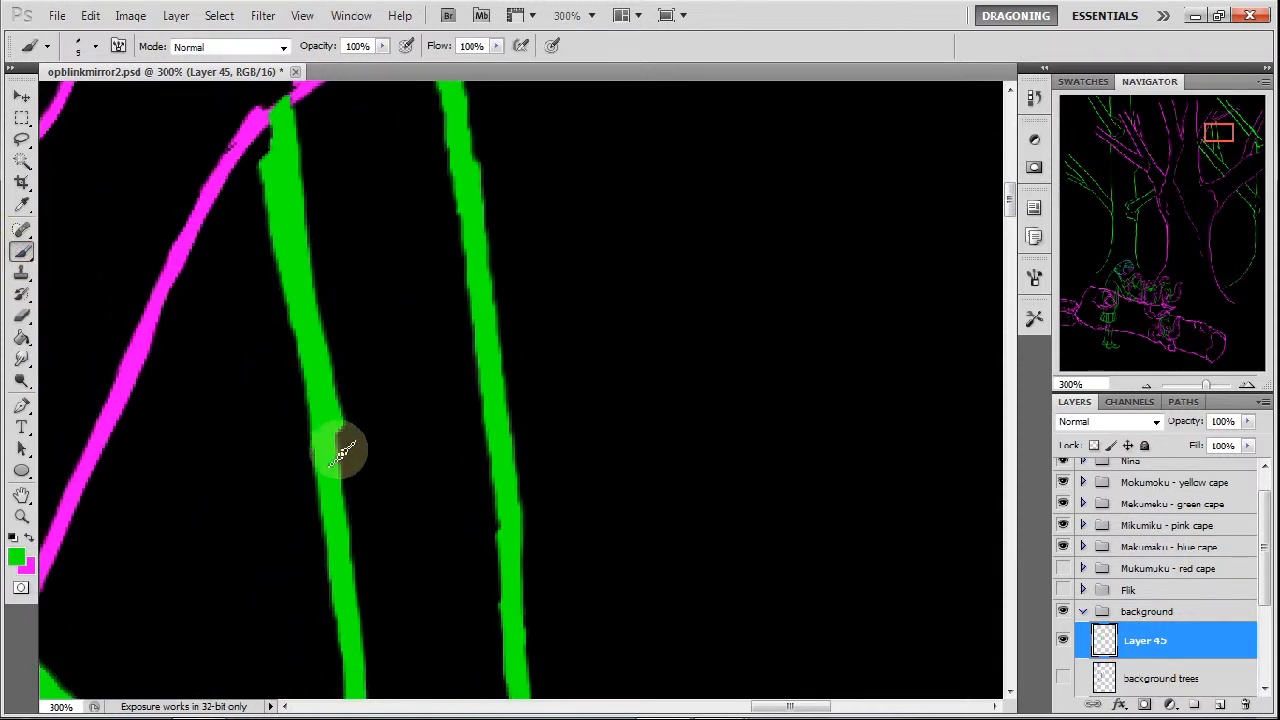
mouse_move(324, 360)
left_mouse_down()
mouse_move(306, 286)
mouse_move(300, 95)
left_mouse_up()
left_click(22, 315)
mouse_move(262, 170)
left_mouse_down()
mouse_move(265, 118)
mouse_move(280, 118)
mouse_move(278, 192)
mouse_move(268, 112)
mouse_move(285, 208)
mouse_move(266, 182)
mouse_move(270, 260)
mouse_move(260, 152)
mouse_move(274, 284)
mouse_move(268, 115)
mouse_move(280, 100)
mouse_move(293, 290)
mouse_move(275, 222)
mouse_move(326, 570)
mouse_move(328, 520)
mouse_move(365, 440)
mouse_move(360, 470)
mouse_move(325, 108)
mouse_move(362, 458)
left_mouse_up()
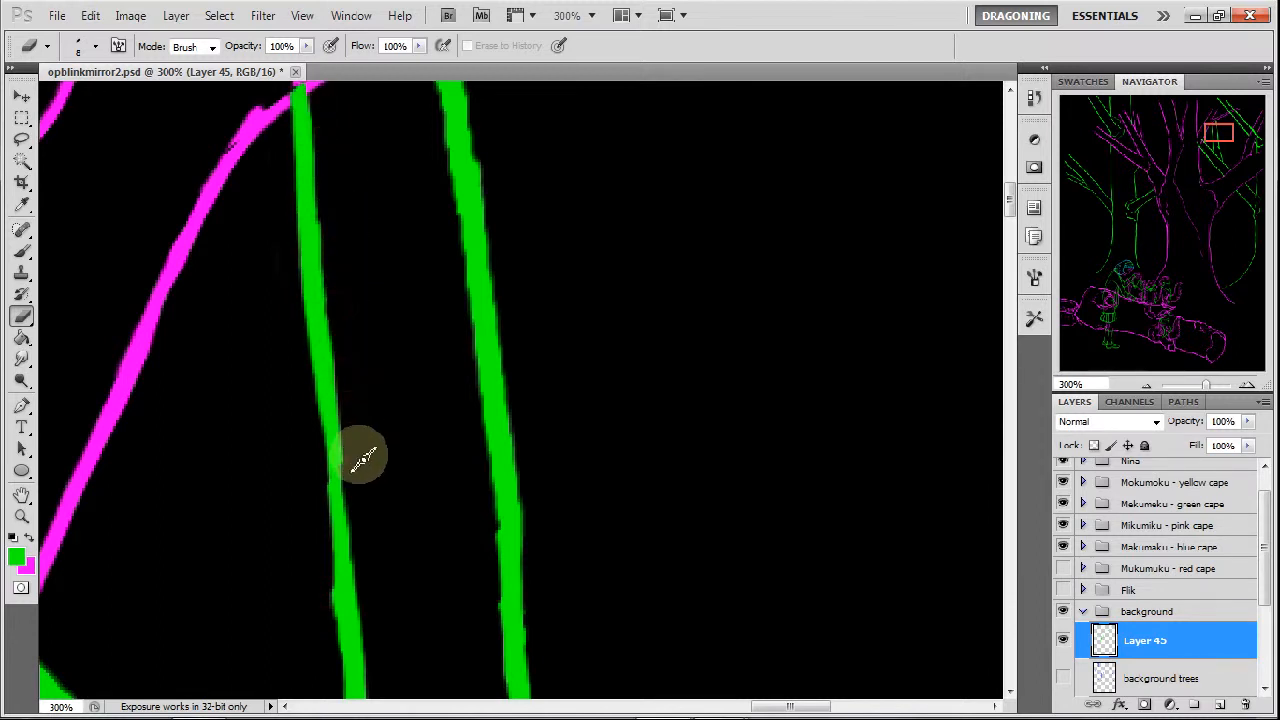
Fill the thin middle stretch of that upright with a green brush stroke and erase both edges smooth.
left_click(22, 250)
left_click_drag(333, 447, 343, 580)
left_click(22, 316)
left_click_drag(349, 416, 377, 586)
left_click_drag(319, 438, 331, 616)
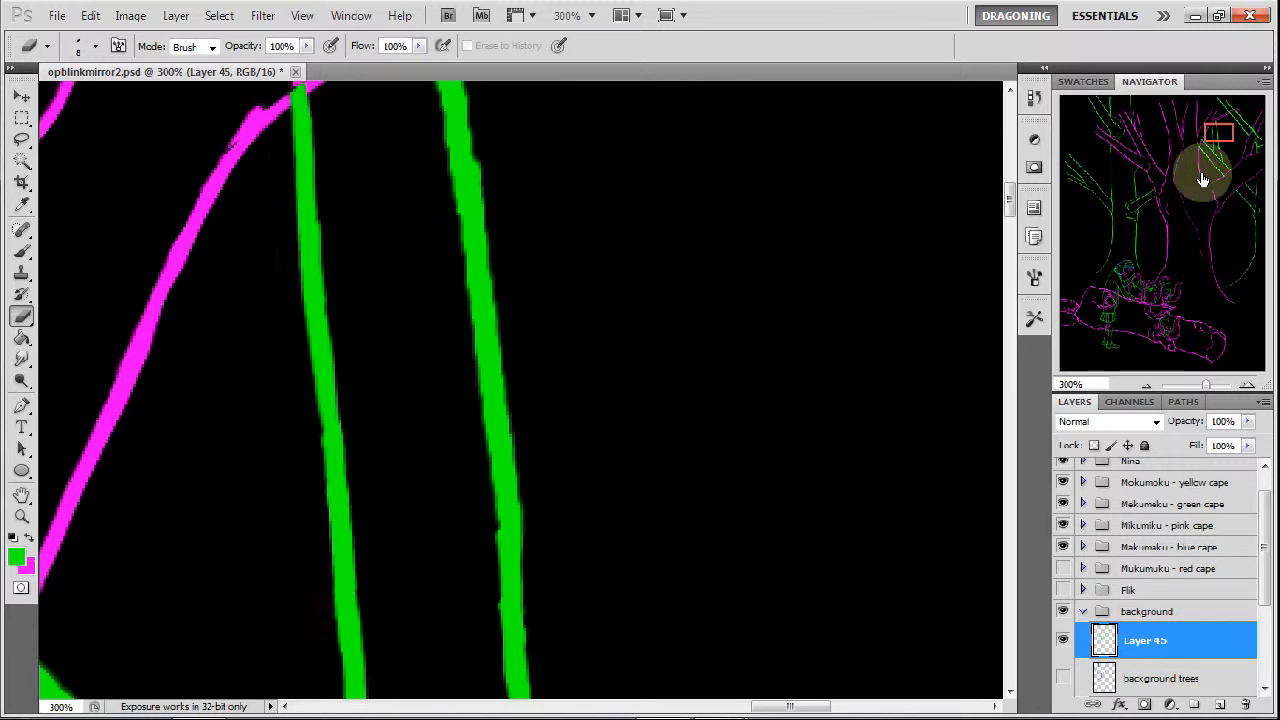
Extend the second upright's tip to the magenta branch with the brush and thin its edges with the eraser.
left_click_drag(1226, 141, 1227, 135)
left_click(22, 250)
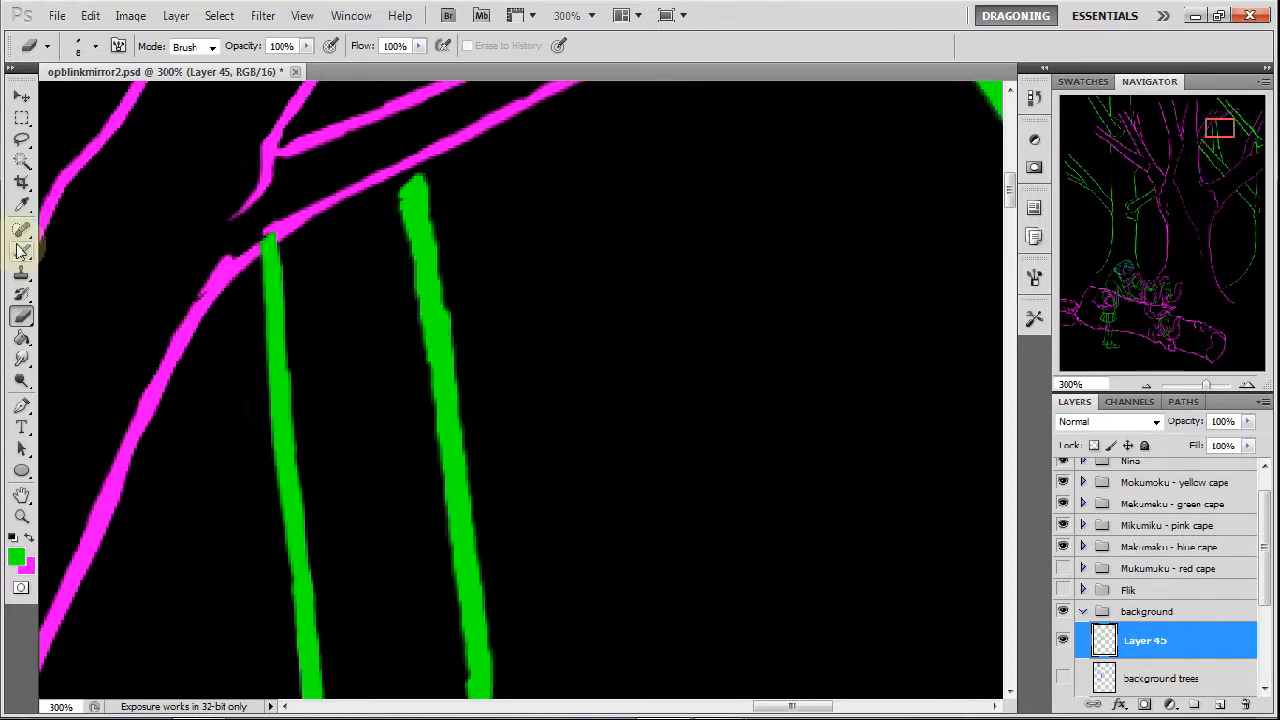
left_click_drag(405, 172, 418, 164)
left_click(22, 316)
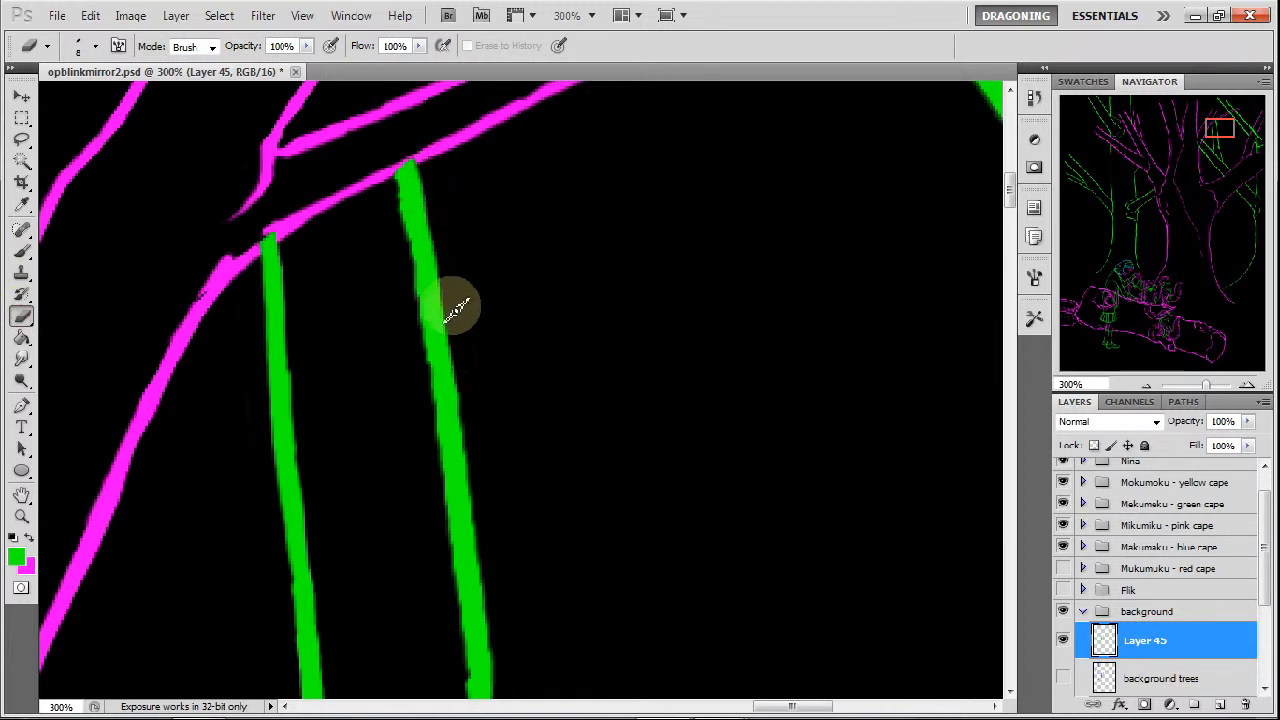
left_click_drag(469, 411, 485, 503)
left_click_drag(396, 182, 411, 259)
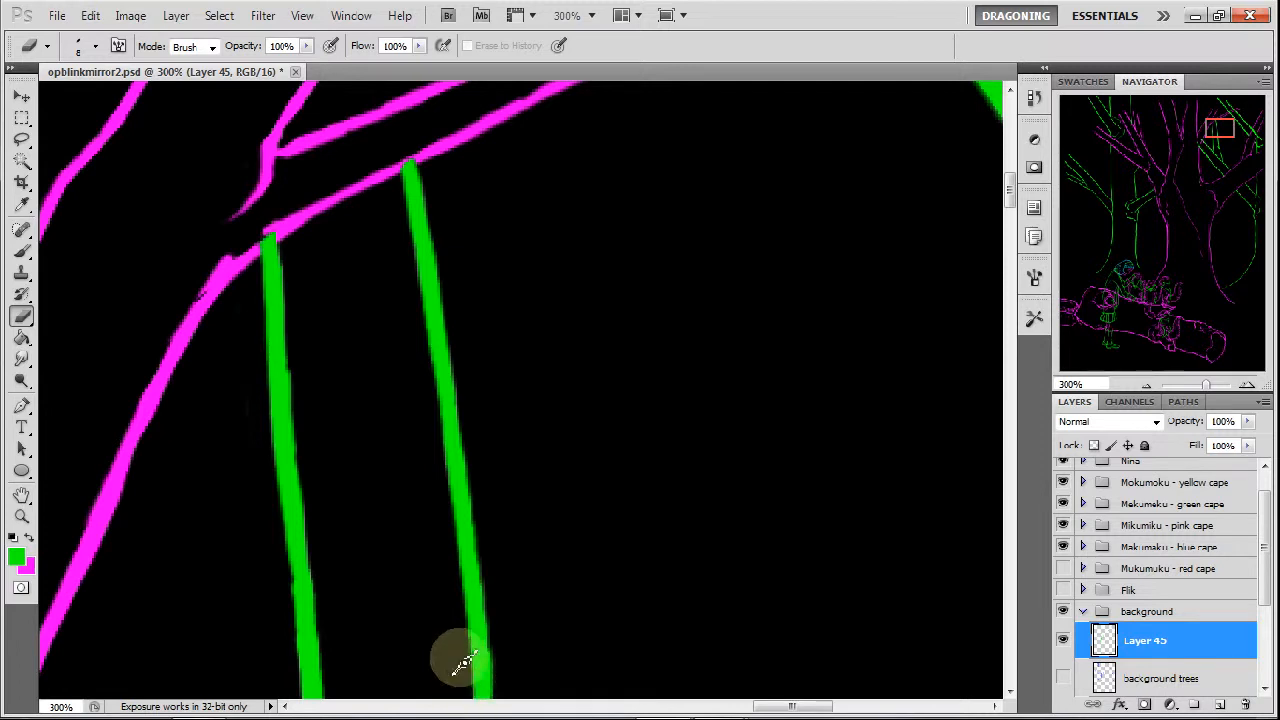
Slim the two green diagonals that start at the magenta trunk, trimming their ends to meet the magenta line.
mouse_move(1211, 149)
left_mouse_down()
mouse_move(1217, 168)
mouse_move(1222, 137)
mouse_move(1213, 145)
left_mouse_up()
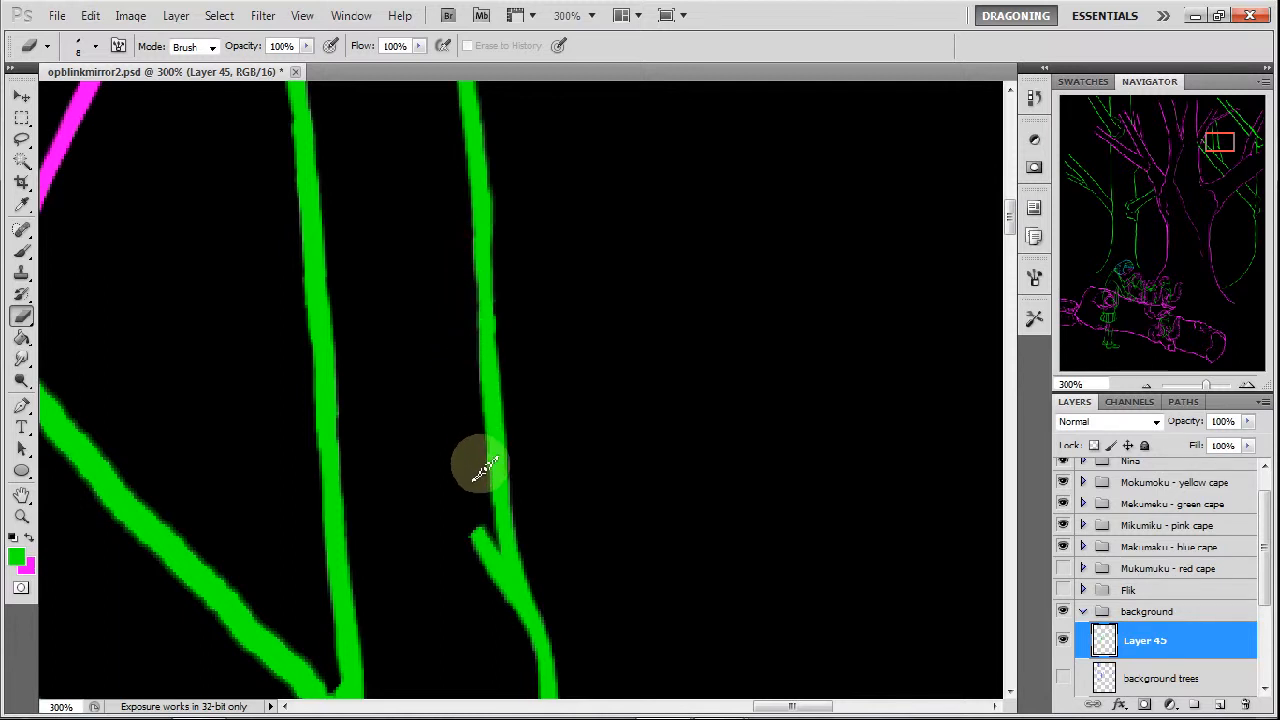
left_click_drag(1203, 143, 1093, 172)
mouse_move(271, 145)
left_mouse_down()
mouse_move(258, 215)
mouse_move(232, 147)
left_mouse_up()
mouse_move(86, 243)
left_mouse_down()
mouse_move(120, 314)
mouse_move(71, 271)
mouse_move(179, 398)
left_mouse_up()
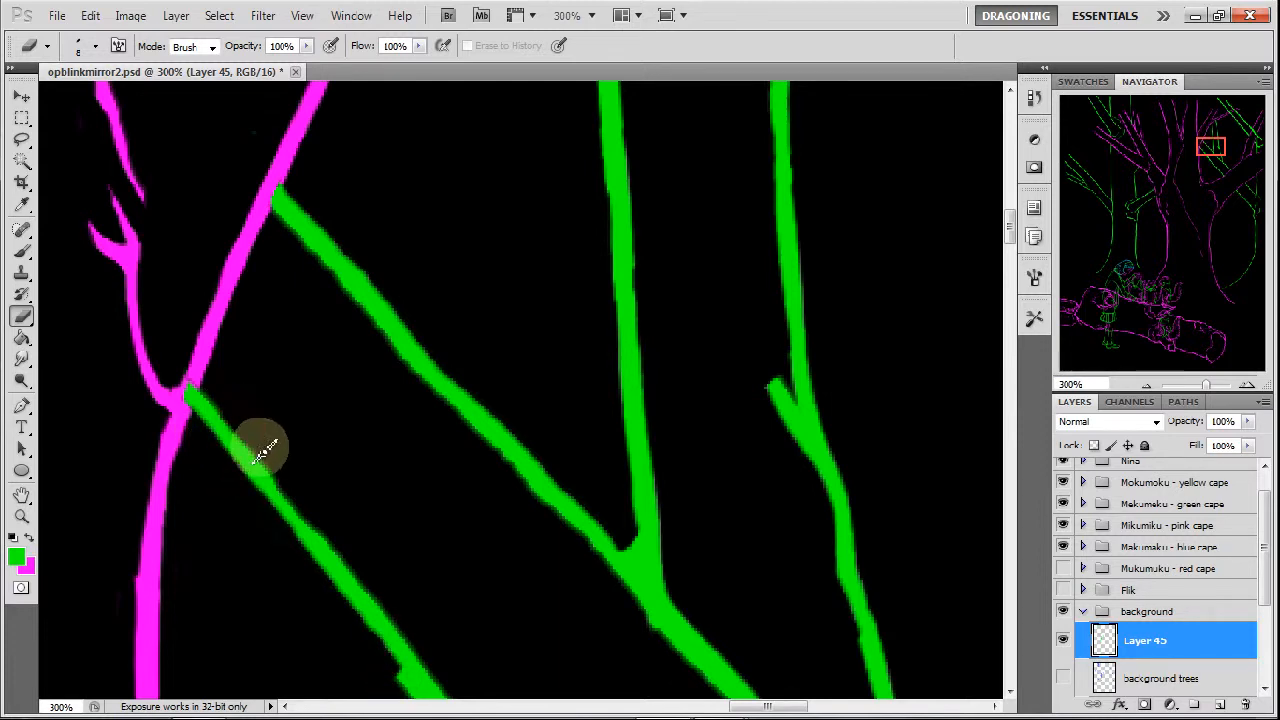
left_click_drag(1199, 155, 1204, 166)
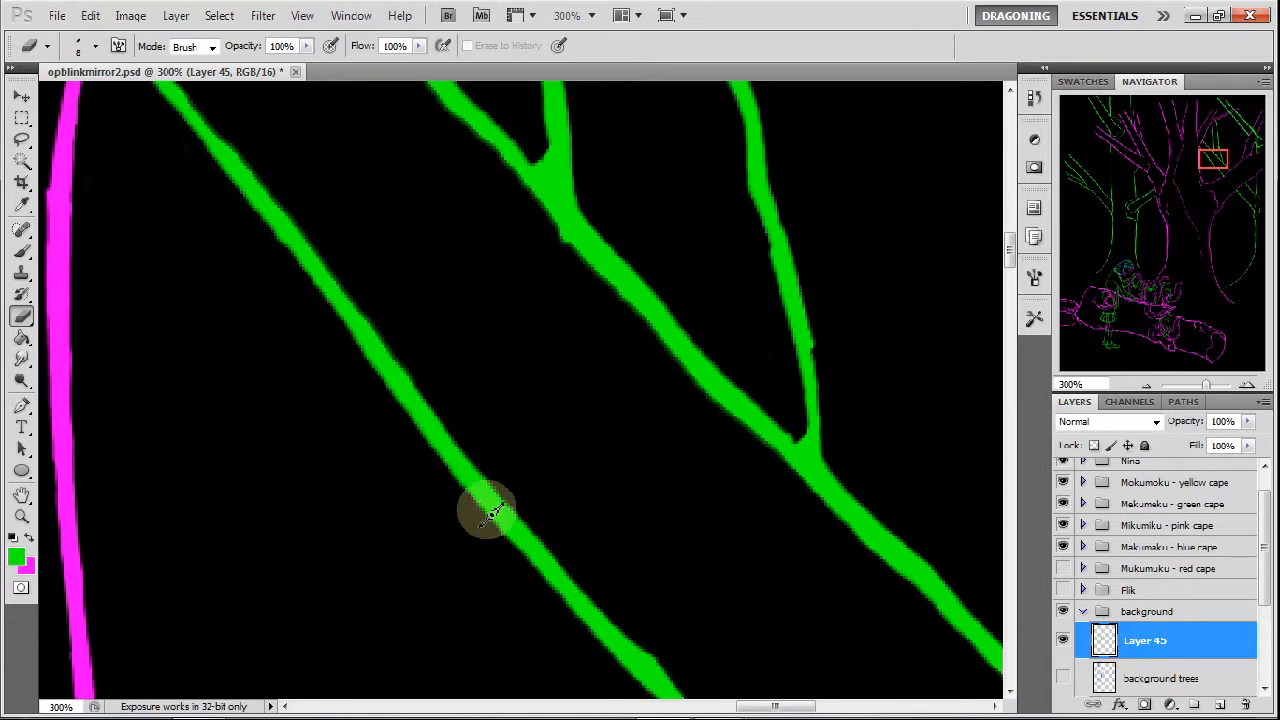
Thin the angled twig at the canvas edge into a forked tip and erase the vertical line above it.
mouse_move(1203, 166)
left_mouse_down()
mouse_move(1238, 170)
mouse_move(1272, 146)
left_mouse_up()
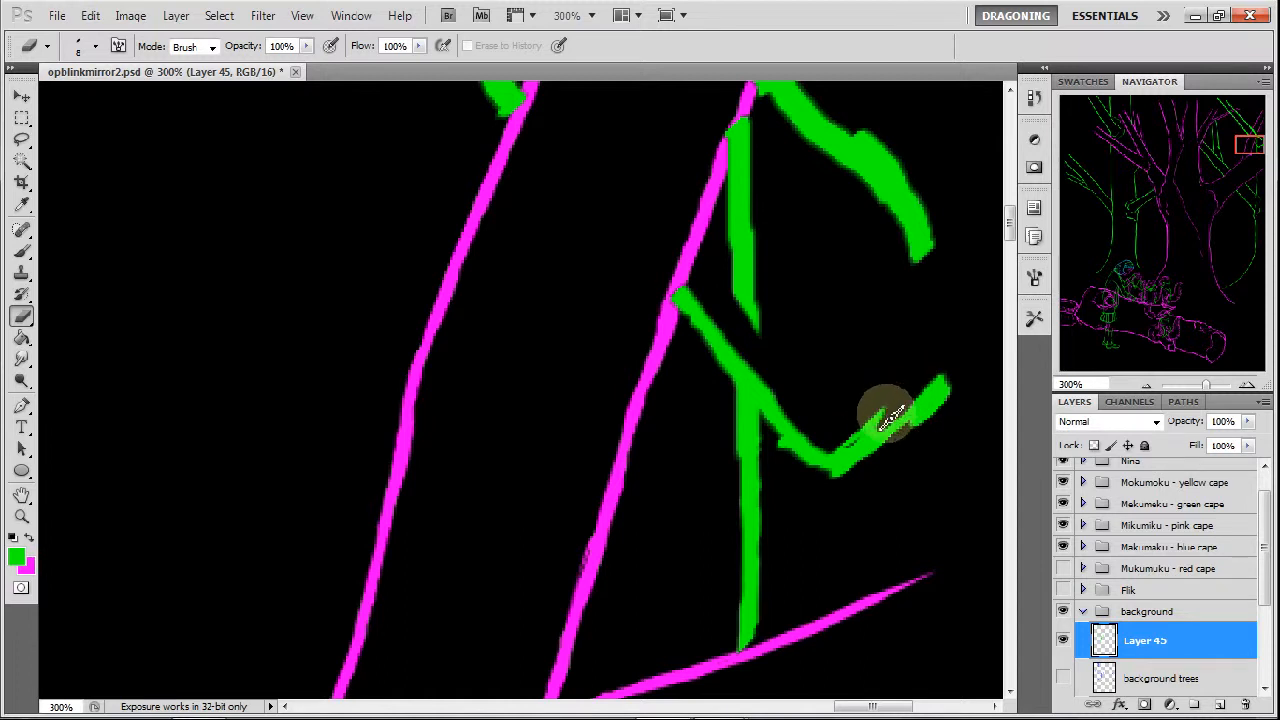
left_click_drag(958, 382, 930, 410)
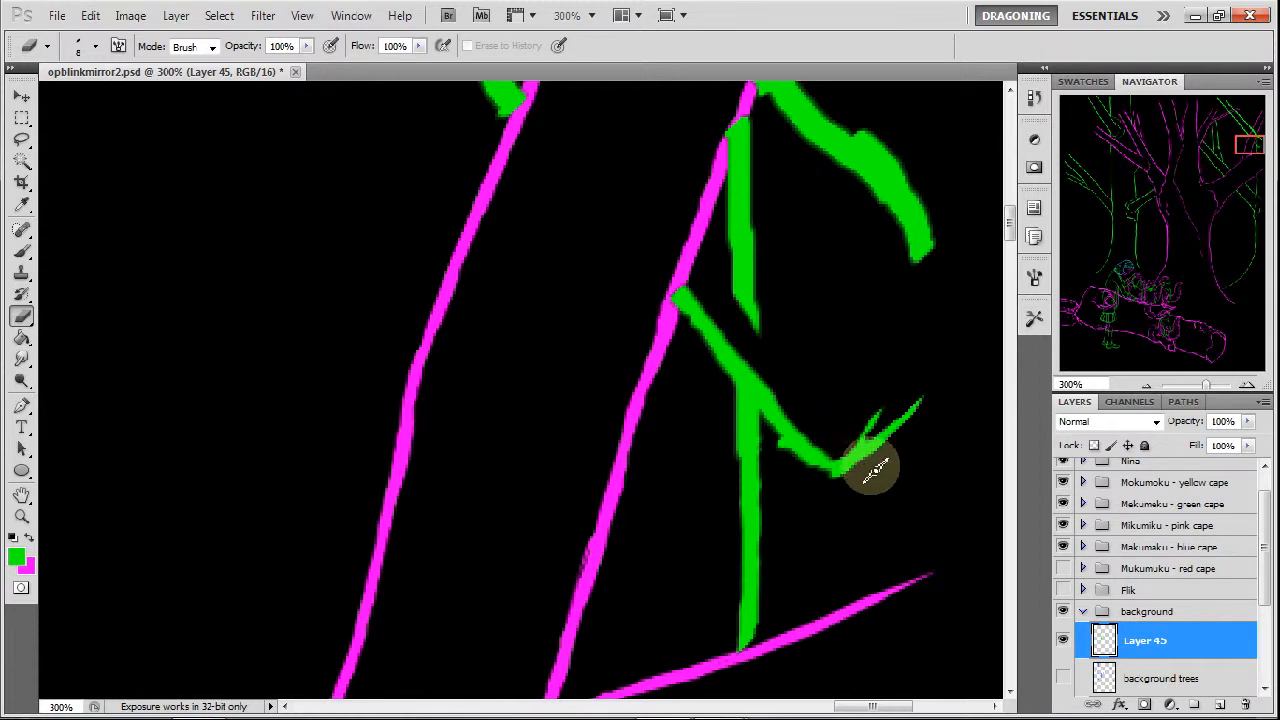
mouse_move(772, 448)
left_mouse_down()
mouse_move(812, 485)
mouse_move(773, 448)
mouse_move(809, 482)
mouse_move(770, 430)
mouse_move(768, 372)
mouse_move(784, 385)
mouse_move(706, 288)
mouse_move(797, 408)
mouse_move(768, 314)
mouse_move(768, 343)
mouse_move(720, 260)
mouse_move(768, 317)
mouse_move(745, 180)
left_mouse_up()
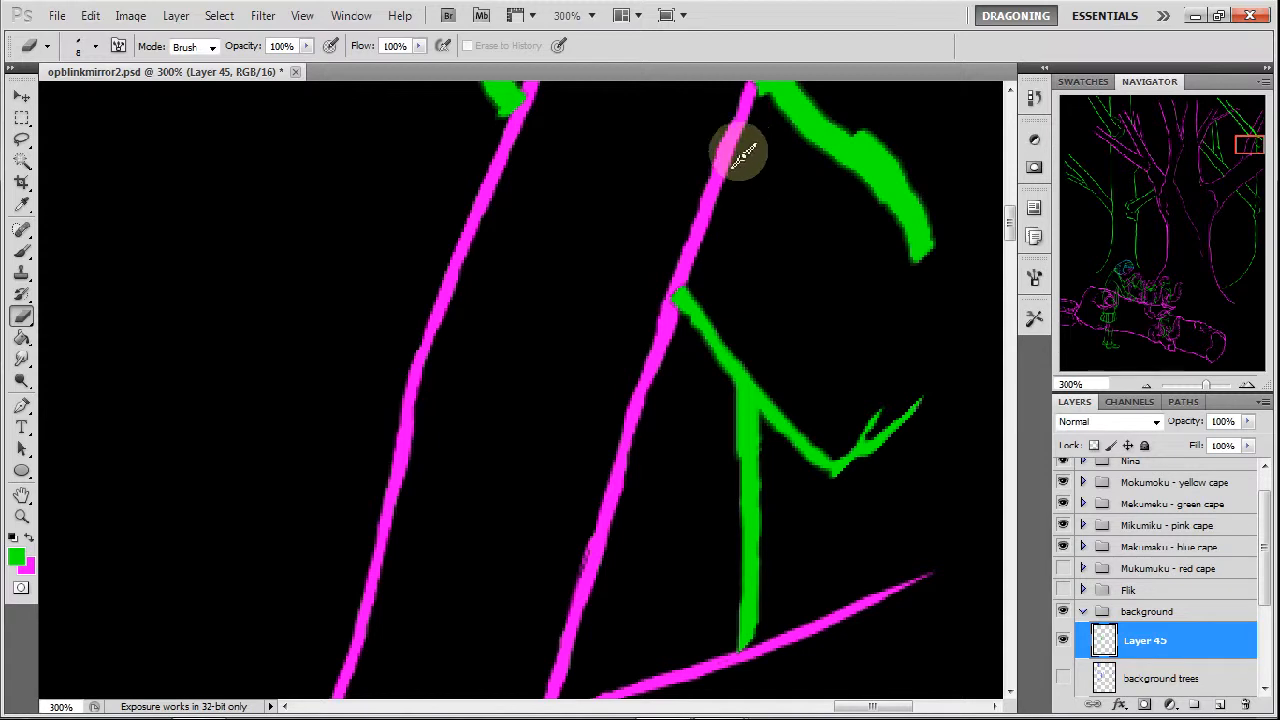
Thin the curved green branch above the forked twig, tapering its tip and narrowing it back to the magenta trunk.
left_click_drag(1250, 148, 1262, 141)
mouse_move(857, 252)
left_mouse_down()
mouse_move(885, 272)
mouse_move(856, 258)
mouse_move(919, 318)
mouse_move(890, 288)
mouse_move(938, 390)
mouse_move(926, 340)
mouse_move(926, 396)
mouse_move(857, 342)
left_mouse_up()
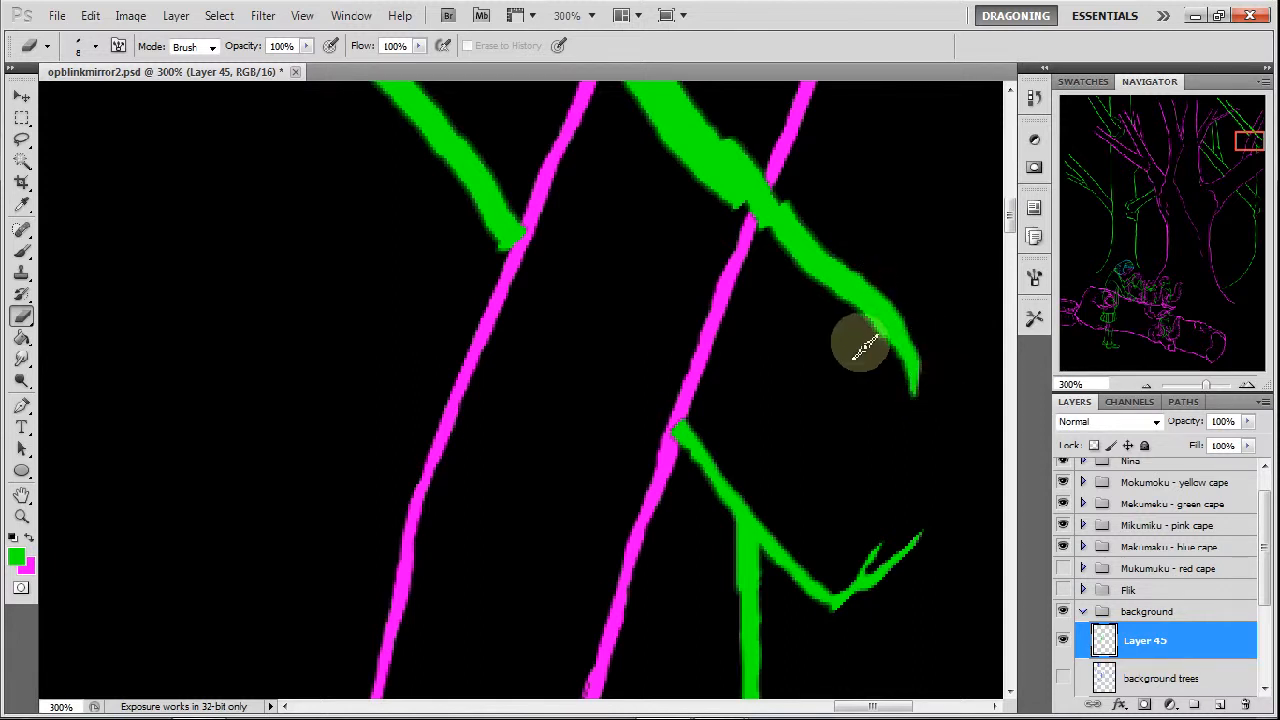
mouse_move(857, 316)
left_mouse_down()
mouse_move(797, 274)
mouse_move(831, 295)
left_mouse_up()
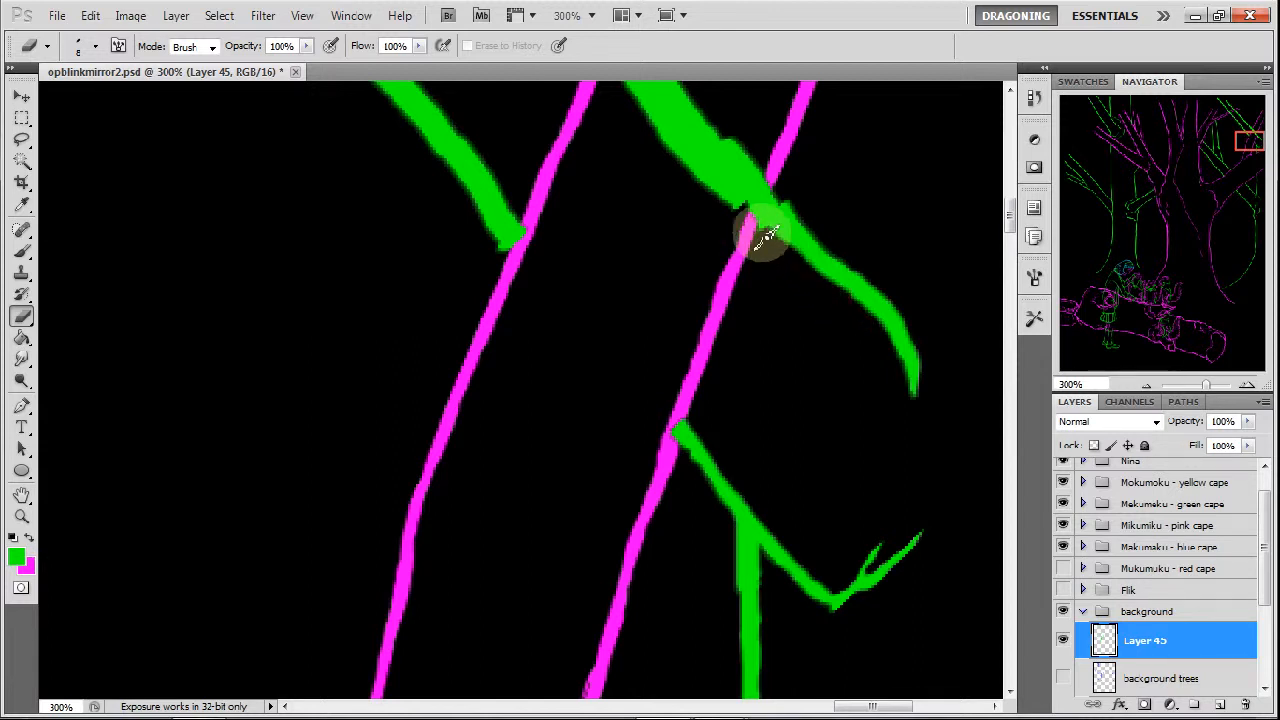
Erase the thick green branch where it crosses inside the magenta trunk and taper its end at the trunk's outer line.
mouse_move(770, 184)
left_mouse_down()
mouse_move(841, 245)
mouse_move(751, 165)
mouse_move(769, 165)
mouse_move(771, 185)
mouse_move(766, 140)
mouse_move(700, 194)
left_mouse_up()
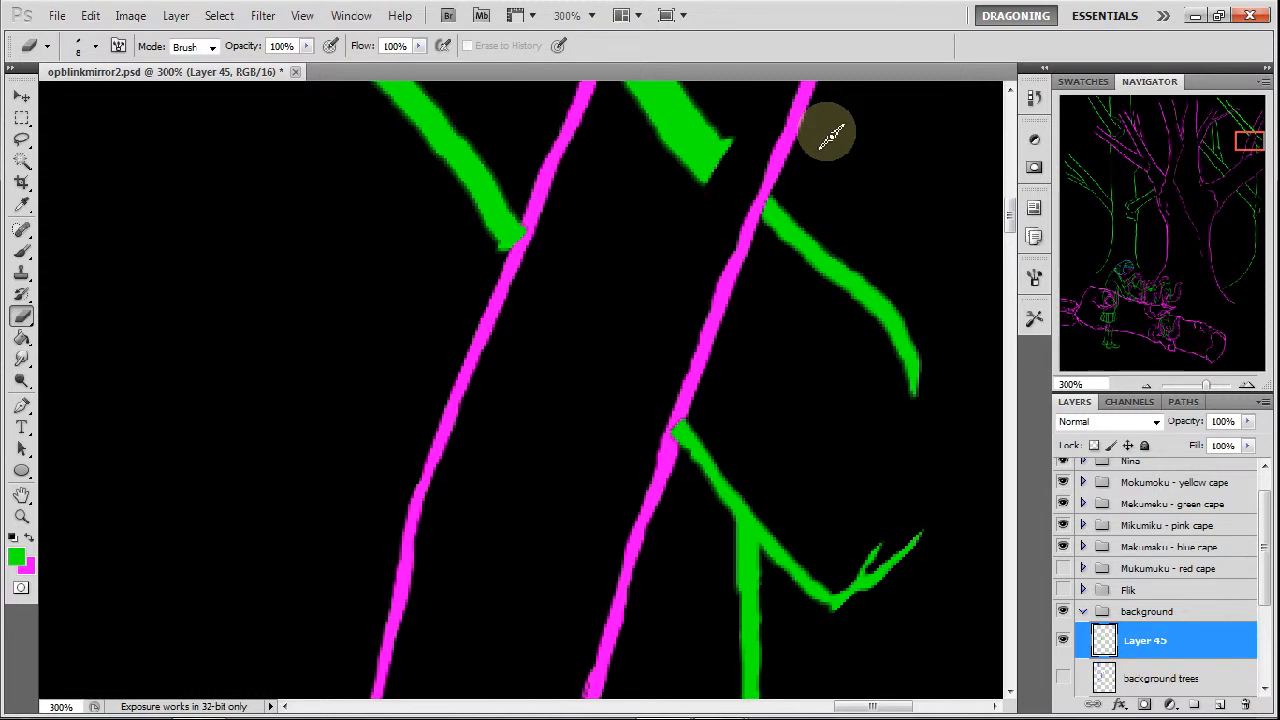
left_click_drag(1243, 143, 1247, 131)
mouse_move(641, 362)
left_mouse_down()
mouse_move(602, 430)
mouse_move(622, 383)
mouse_move(738, 515)
mouse_move(686, 486)
mouse_move(634, 386)
mouse_move(720, 509)
mouse_move(627, 410)
mouse_move(694, 509)
mouse_move(634, 417)
mouse_move(629, 437)
mouse_move(716, 538)
mouse_move(694, 523)
mouse_move(666, 451)
left_mouse_up()
mouse_move(580, 294)
left_mouse_down()
mouse_move(625, 370)
mouse_move(592, 344)
mouse_move(607, 370)
mouse_move(537, 353)
mouse_move(554, 370)
mouse_move(532, 343)
left_mouse_up()
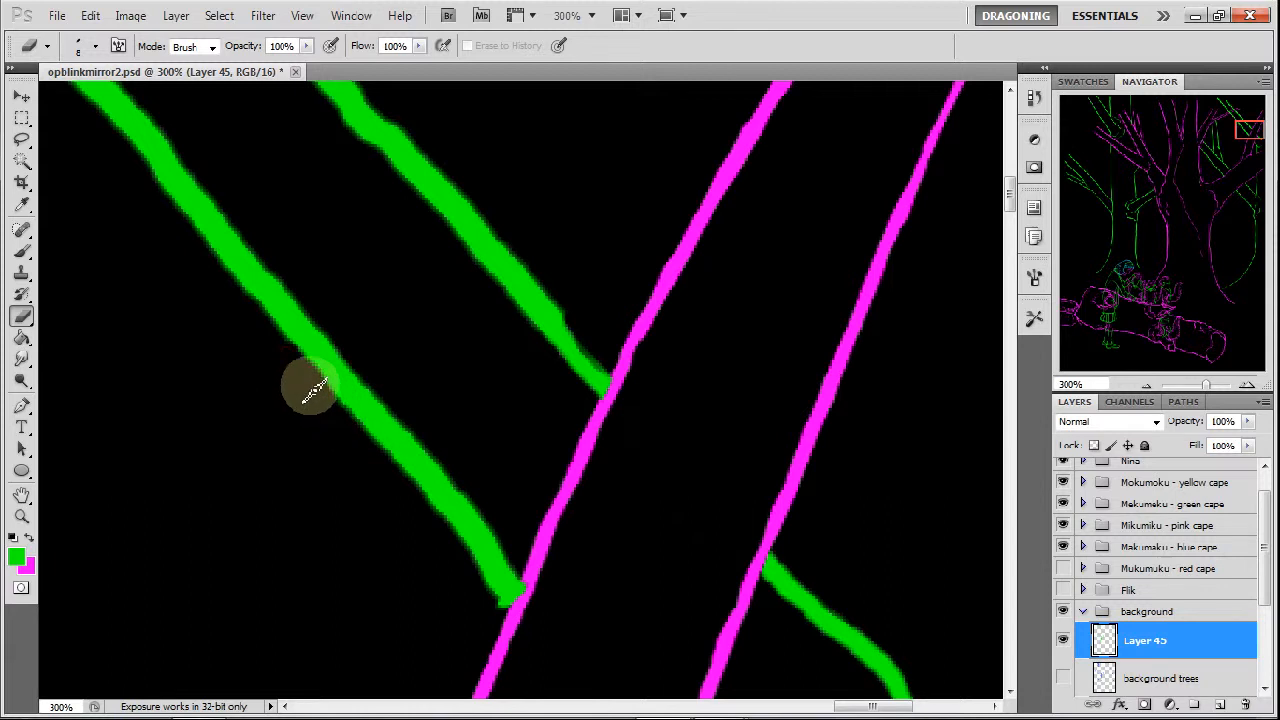
Slim the lower stretches of the two parallel green diagonals ending at the magenta trunk, cleaning up the lower one's blunt tip.
left_click_drag(338, 408, 450, 535)
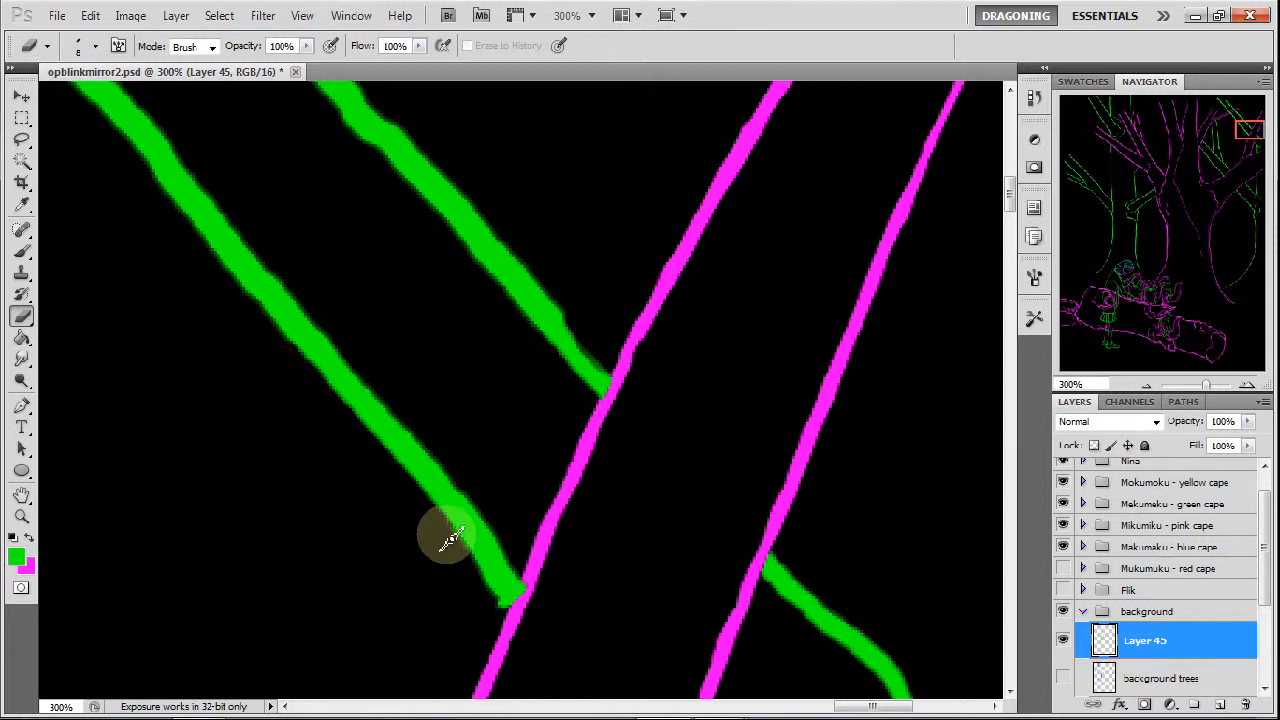
mouse_move(497, 598)
left_mouse_down()
mouse_move(438, 520)
mouse_move(495, 520)
mouse_move(514, 548)
left_mouse_up()
left_click_drag(317, 316, 486, 506)
mouse_move(438, 155)
left_mouse_down()
mouse_move(434, 143)
mouse_move(617, 369)
left_mouse_up()
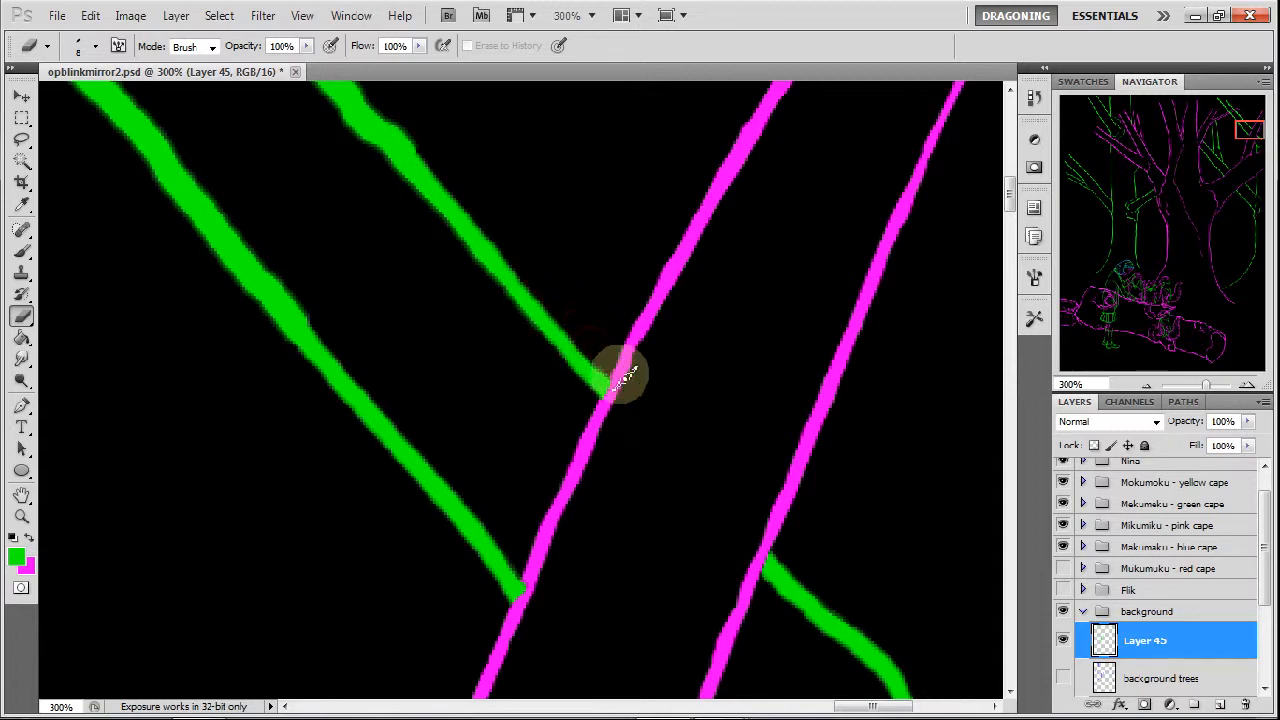
Slim both parallel diagonals farther up and erase the lower one's overlap between the paired magenta branch lines.
left_click_drag(1247, 133, 1238, 126)
mouse_move(710, 467)
left_mouse_down()
mouse_move(668, 420)
mouse_move(733, 486)
mouse_move(657, 410)
mouse_move(664, 352)
mouse_move(648, 338)
mouse_move(788, 480)
mouse_move(743, 512)
mouse_move(688, 430)
mouse_move(532, 283)
mouse_move(564, 270)
mouse_move(514, 185)
mouse_move(664, 358)
left_mouse_up()
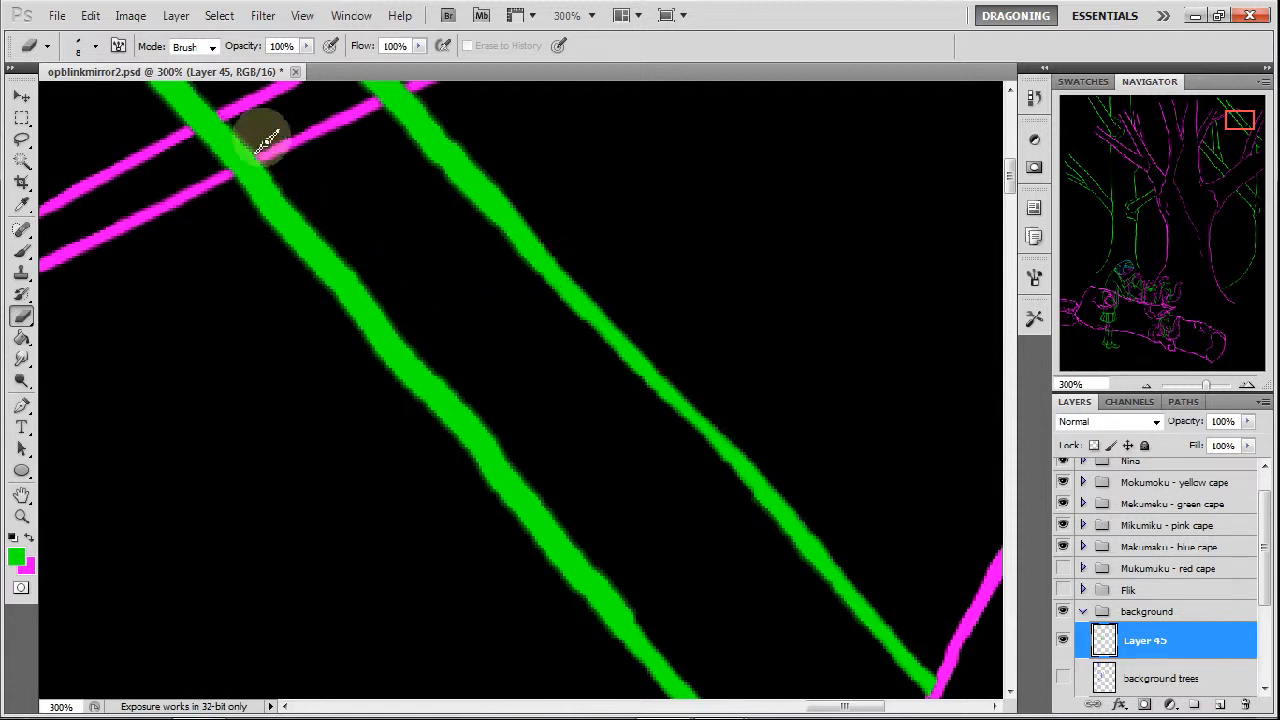
left_click_drag(238, 157, 226, 128)
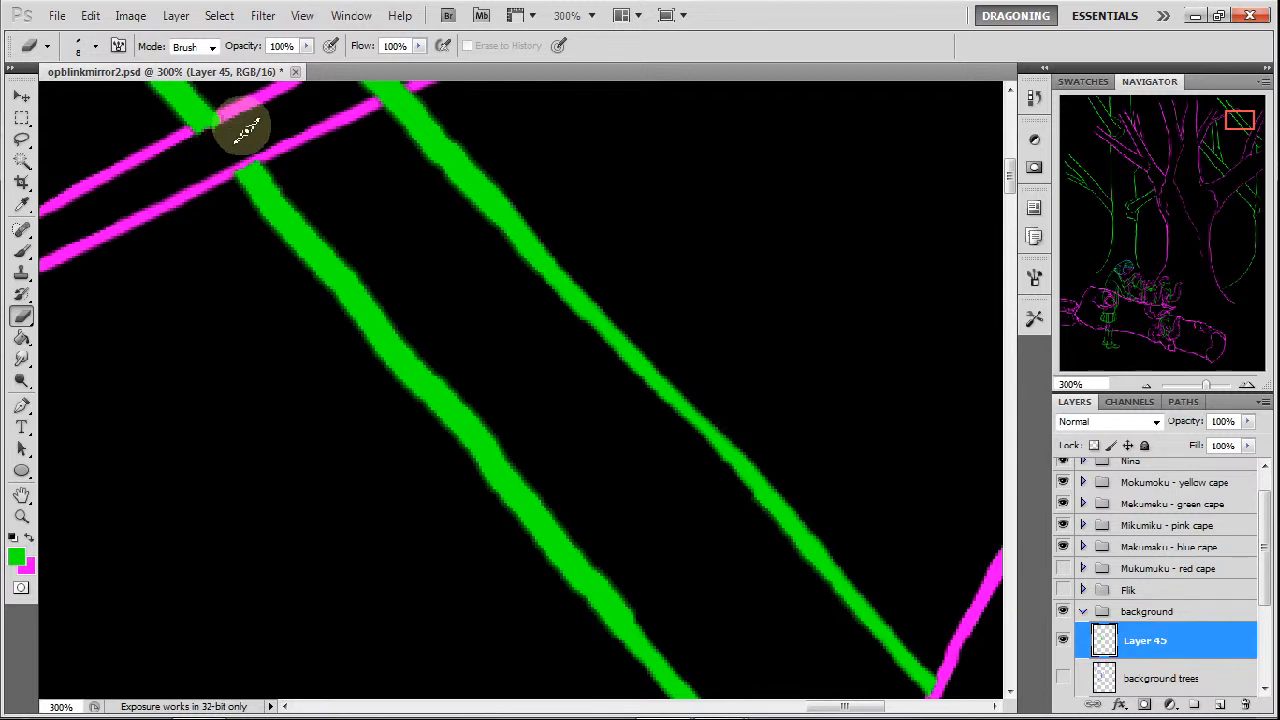
mouse_move(228, 179)
left_mouse_down()
mouse_move(260, 222)
mouse_move(230, 172)
mouse_move(290, 262)
mouse_move(259, 226)
mouse_move(650, 690)
mouse_move(620, 608)
mouse_move(420, 345)
mouse_move(466, 400)
mouse_move(441, 374)
mouse_move(465, 397)
left_mouse_up()
mouse_move(516, 457)
left_mouse_down()
mouse_move(471, 403)
mouse_move(664, 636)
mouse_move(627, 589)
left_mouse_up()
Erase the upper diagonal's overlap between the paired magenta lines and thin both diagonals just below them.
mouse_move(1237, 120)
left_mouse_down()
mouse_move(1226, 116)
mouse_move(1239, 122)
left_mouse_up()
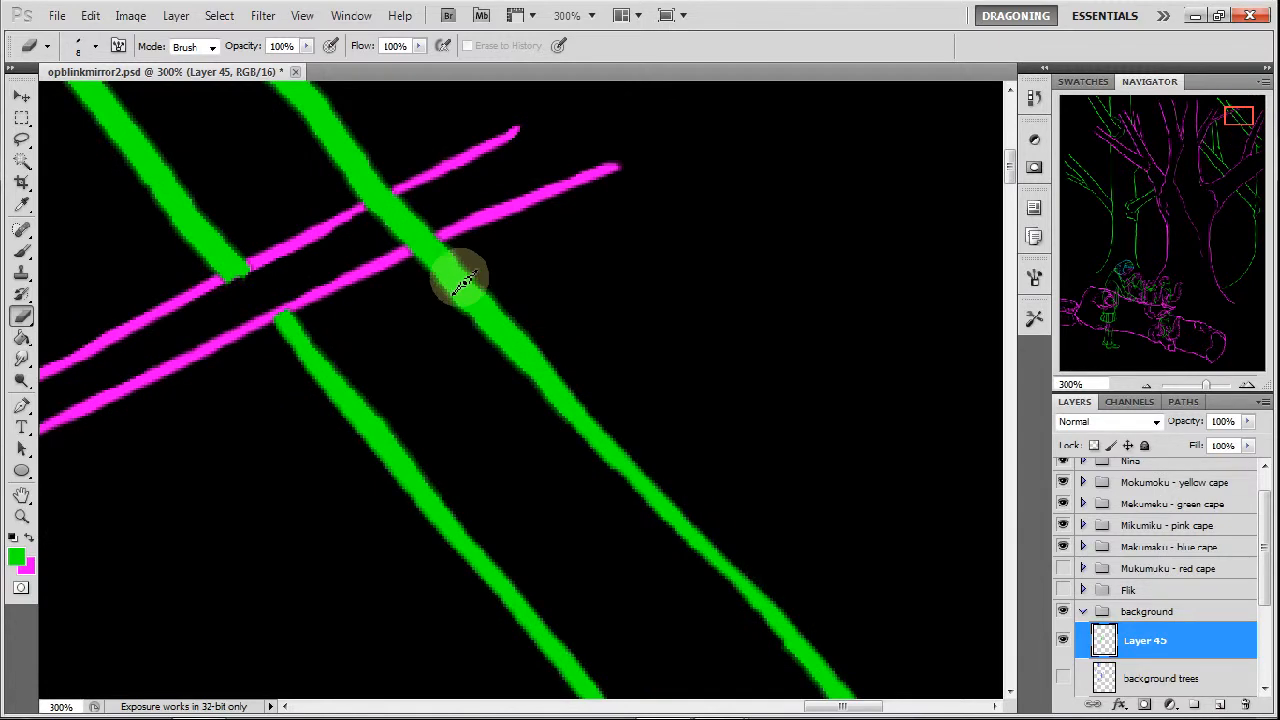
mouse_move(443, 235)
left_mouse_down()
mouse_move(405, 249)
mouse_move(432, 231)
mouse_move(402, 235)
mouse_move(377, 218)
mouse_move(407, 192)
left_mouse_up()
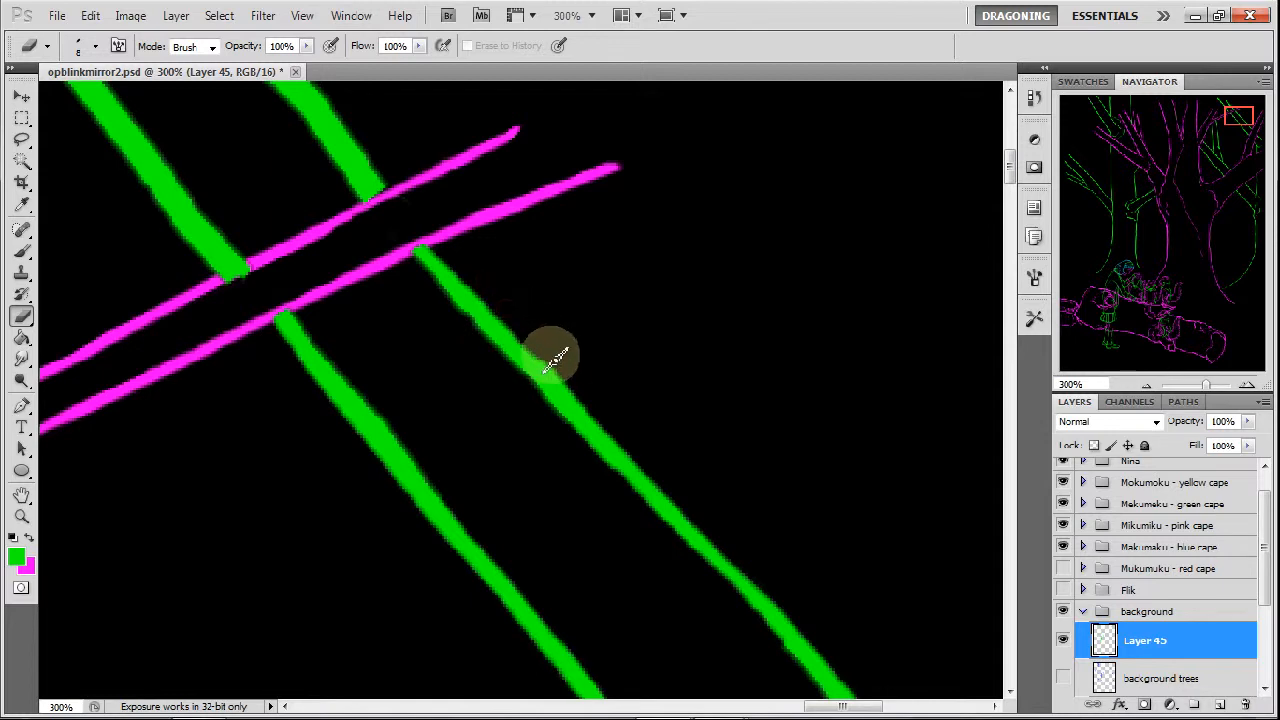
left_click_drag(430, 293, 596, 462)
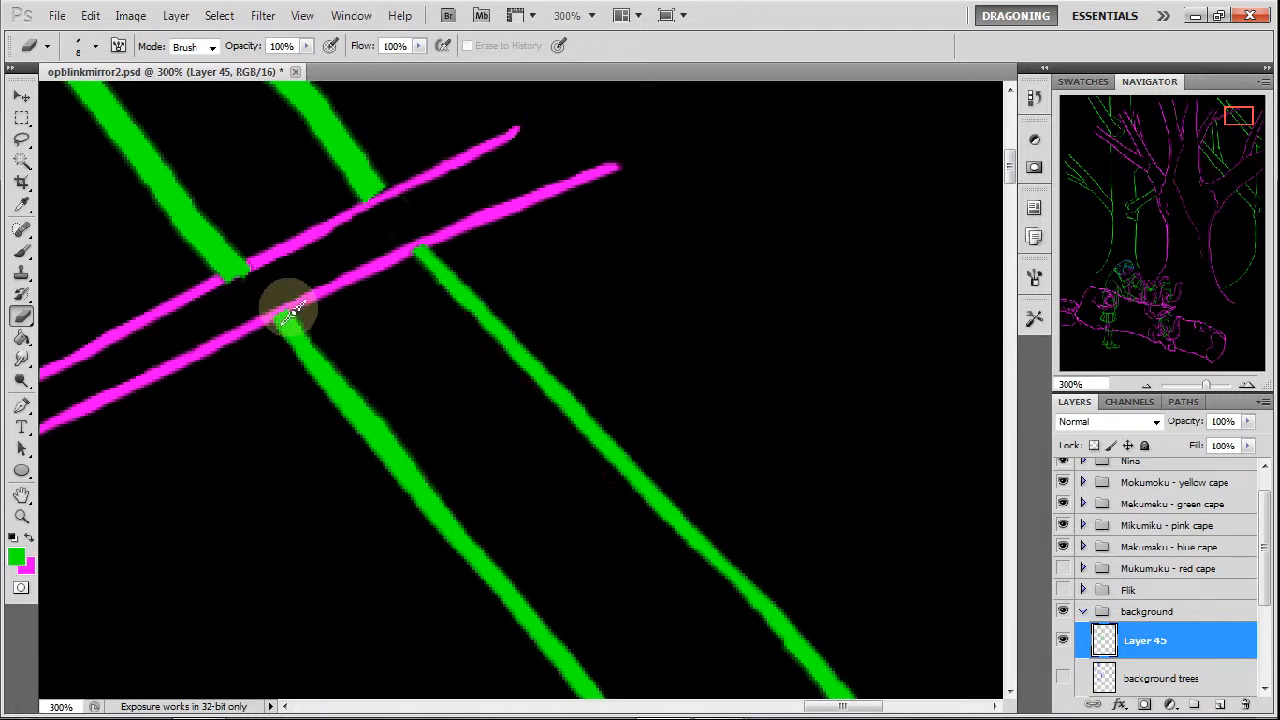
left_click_drag(311, 332, 377, 406)
left_click_drag(342, 362, 428, 466)
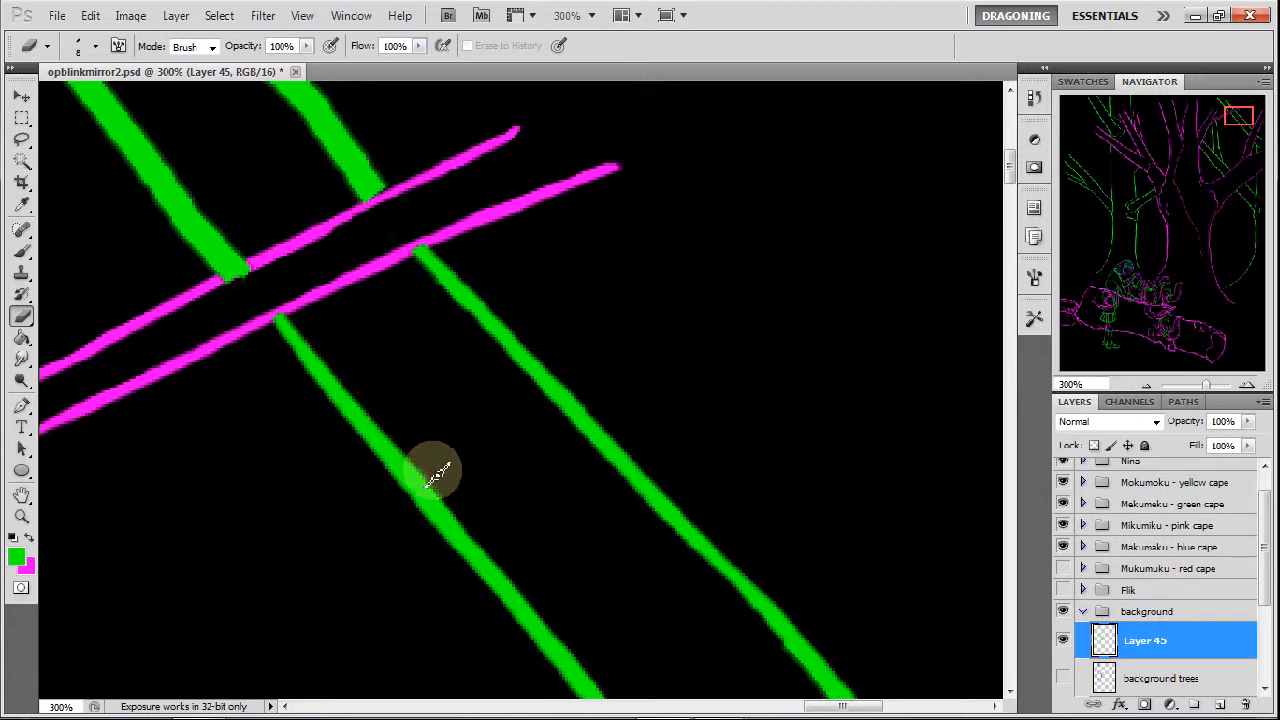
Slim and smooth the upper stretches of both parallel green diagonals beyond the paired magenta branch lines, tapering their blunt ends.
left_click_drag(1249, 116, 1230, 110)
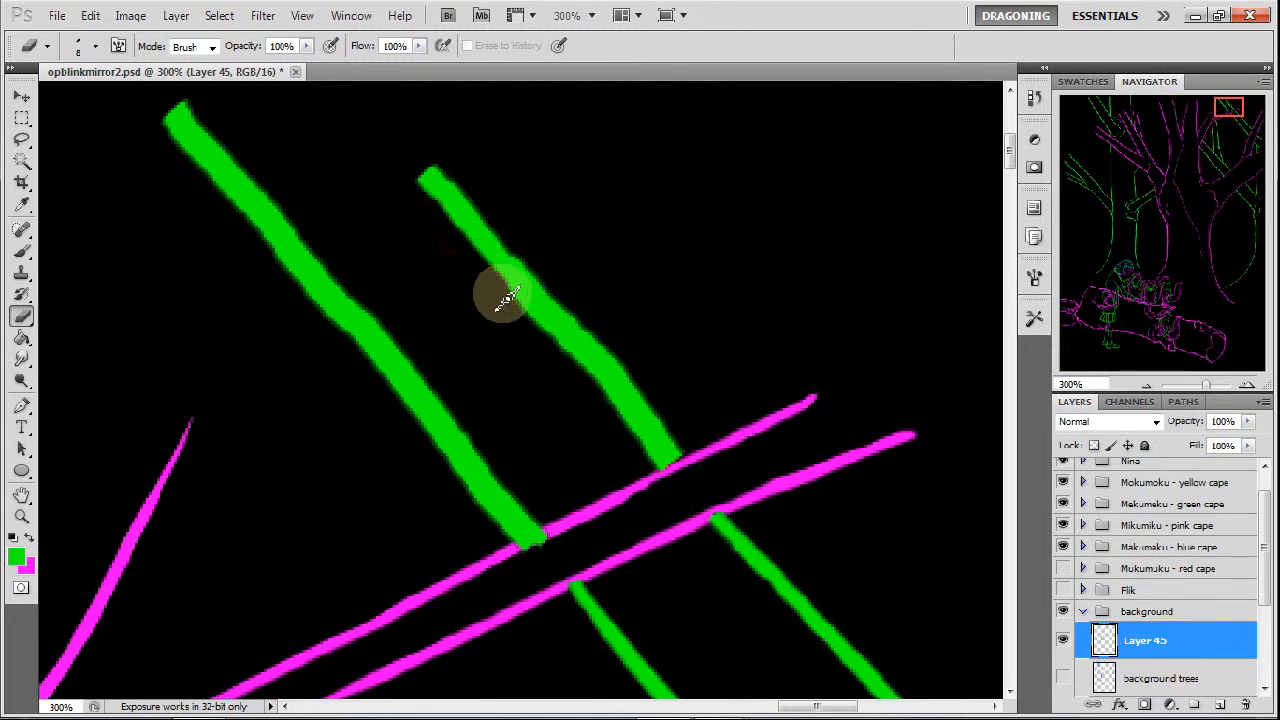
mouse_move(427, 159)
left_mouse_down()
mouse_move(476, 193)
mouse_move(432, 162)
mouse_move(589, 322)
left_mouse_up()
left_click_drag(526, 258, 622, 360)
left_click_drag(578, 302, 672, 410)
left_click_drag(624, 358, 694, 451)
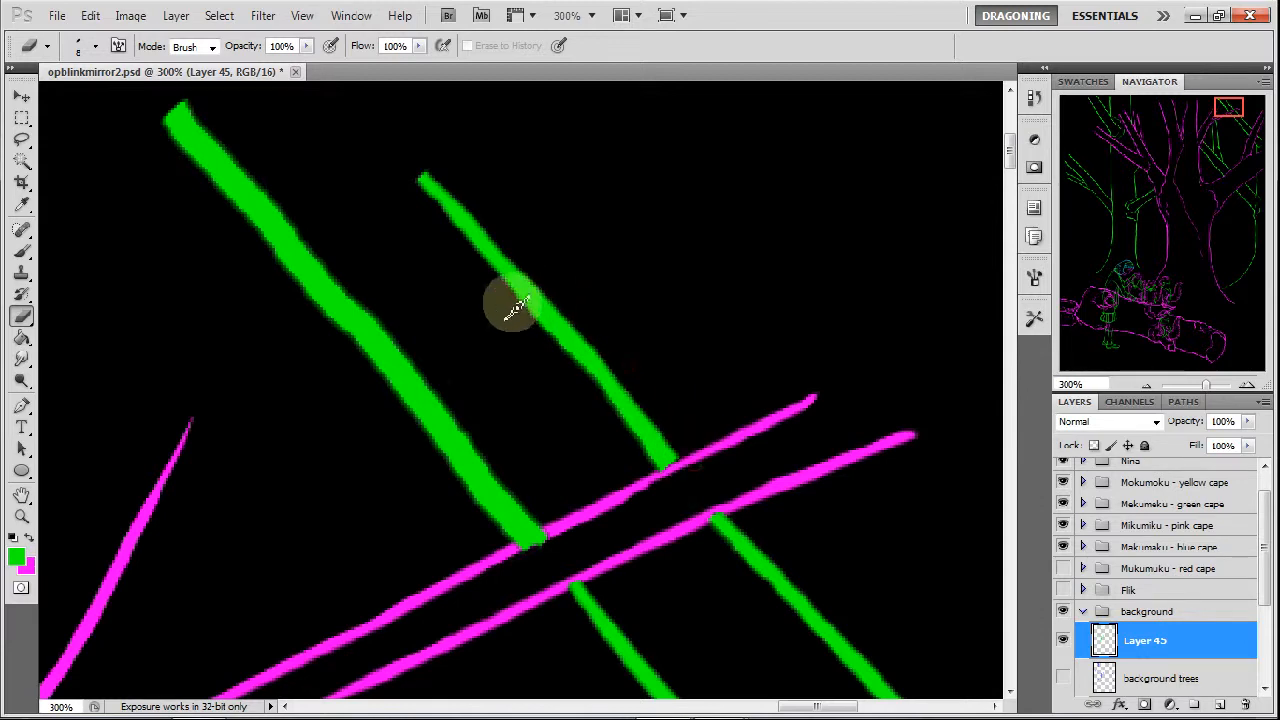
left_click_drag(193, 168, 535, 570)
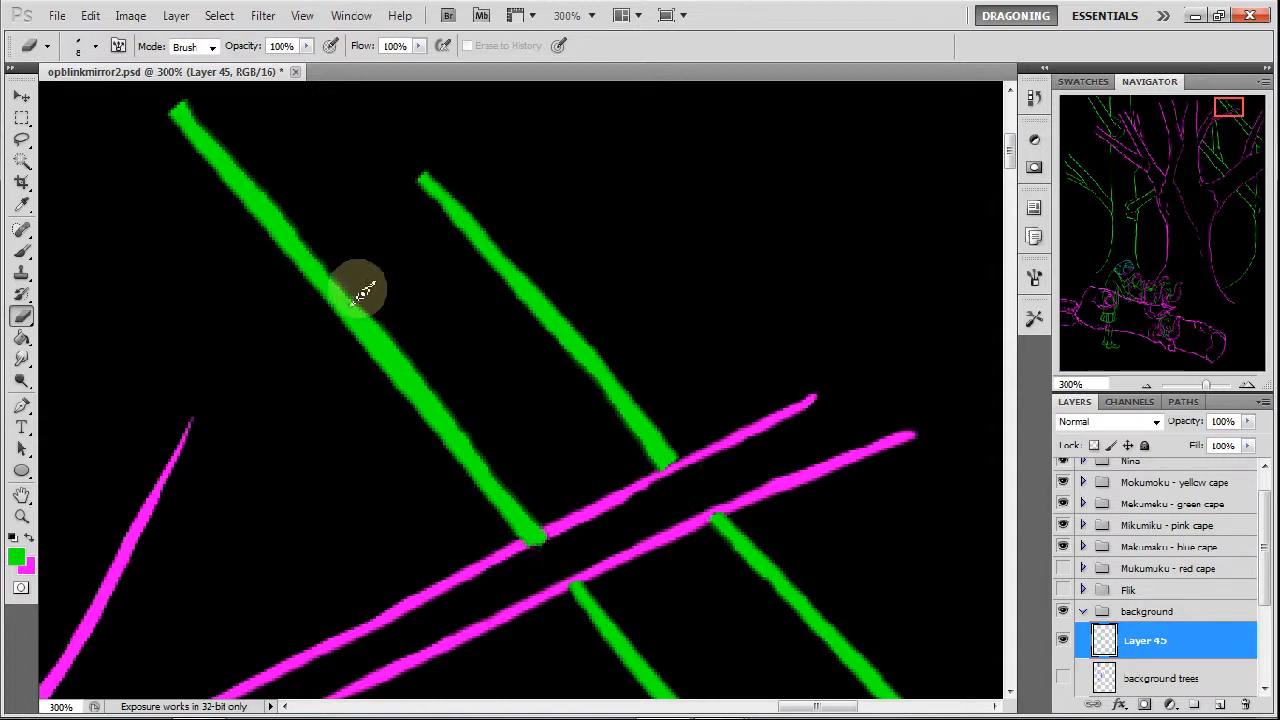
mouse_move(390, 322)
left_mouse_down()
mouse_move(554, 540)
mouse_move(548, 522)
mouse_move(541, 549)
mouse_move(563, 506)
left_mouse_up()
Make the Mukumuku - red cape and Flik layer groups visible with the whole drawing in view at 25%.
left_click(1147, 384)
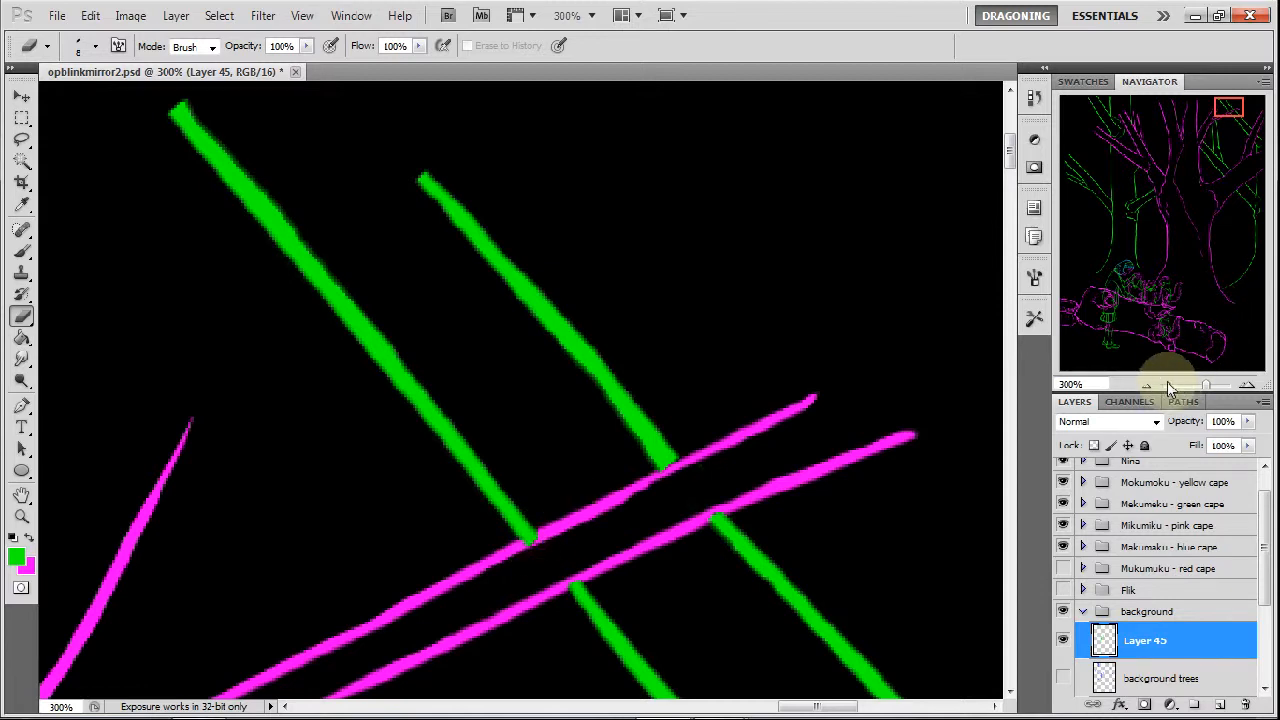
left_click(1147, 384)
left_click(1147, 384)
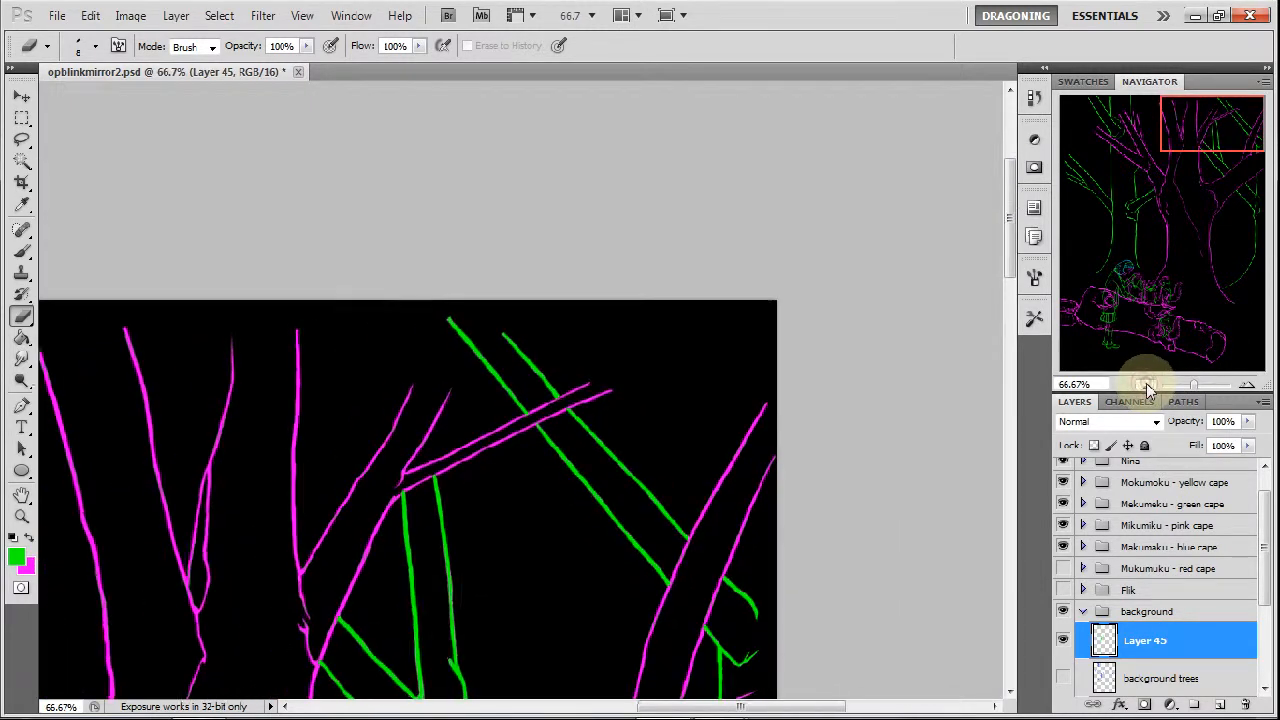
left_click(1147, 384)
left_click(1147, 384)
left_click_drag(1170, 333, 1192, 177)
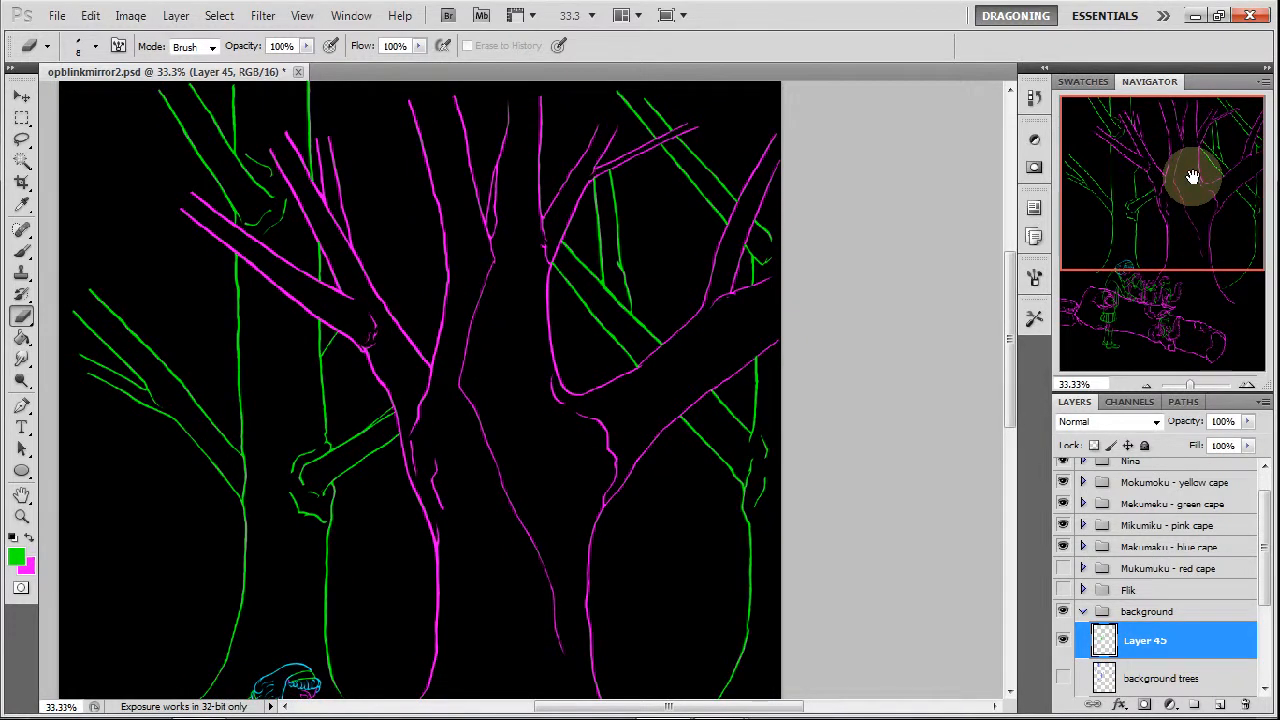
left_click_drag(1192, 177, 1194, 234)
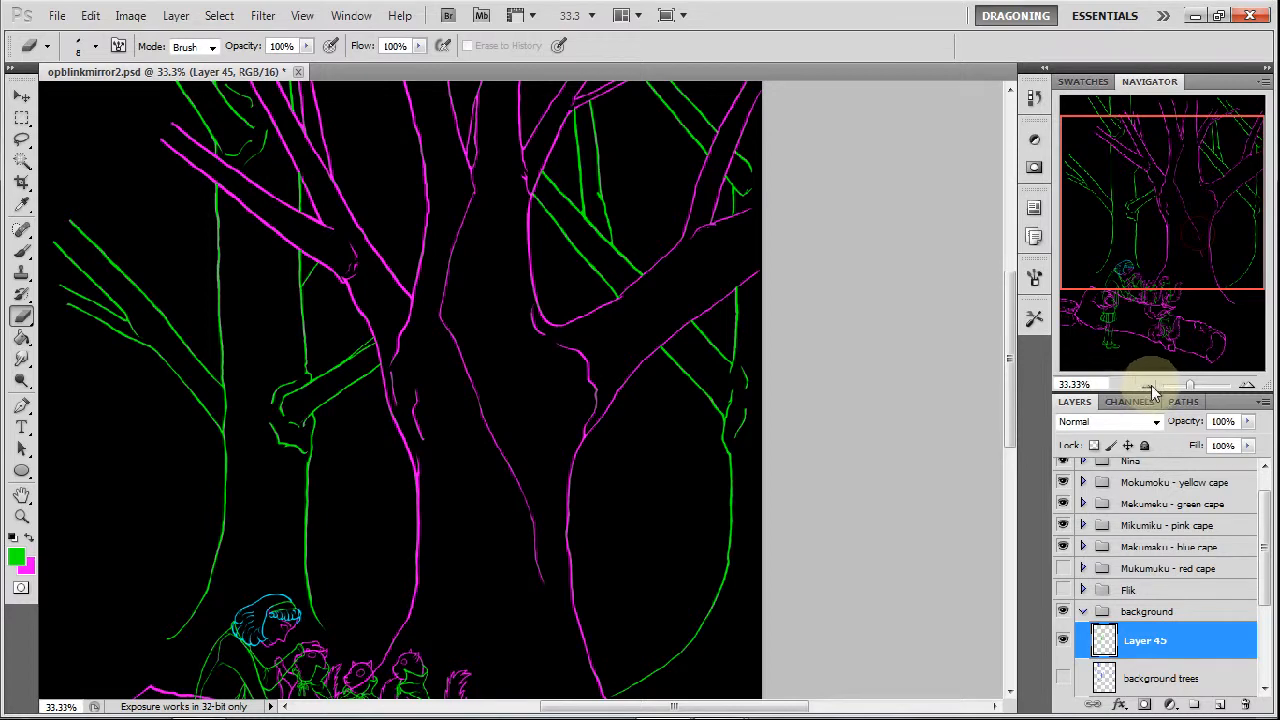
left_click(1150, 388)
left_click(1063, 568)
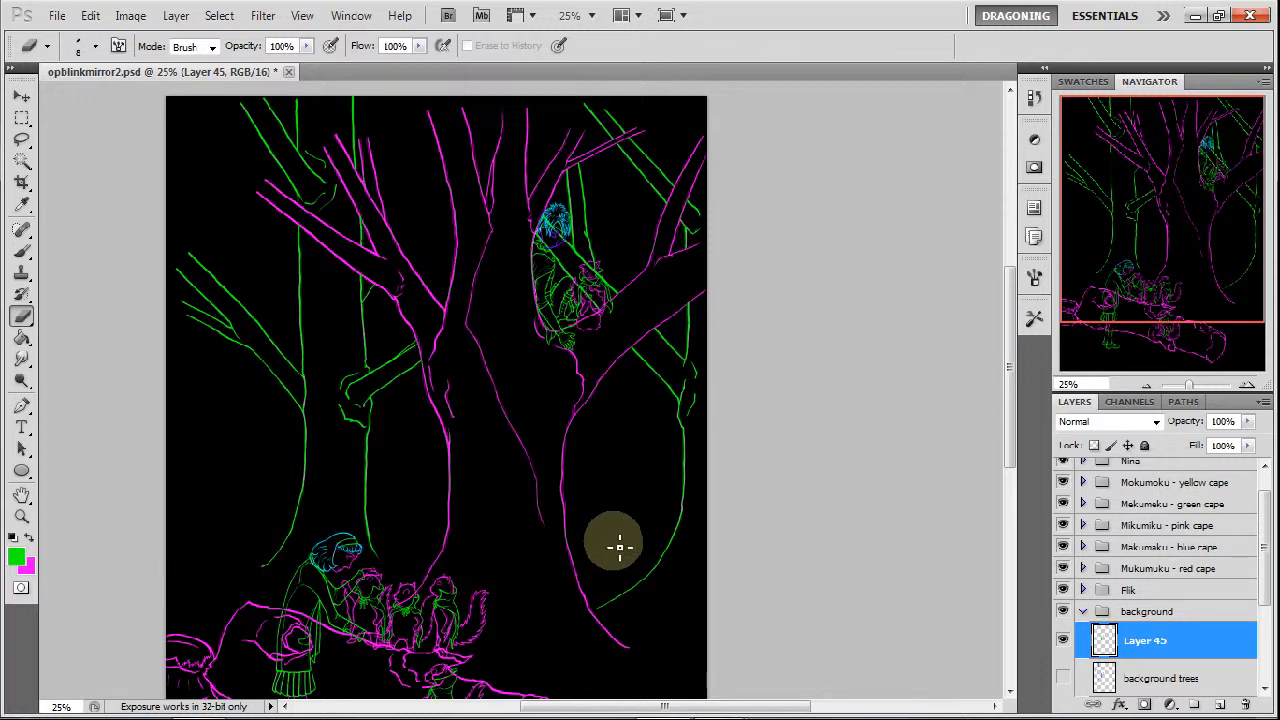
mouse_move(828, 703)
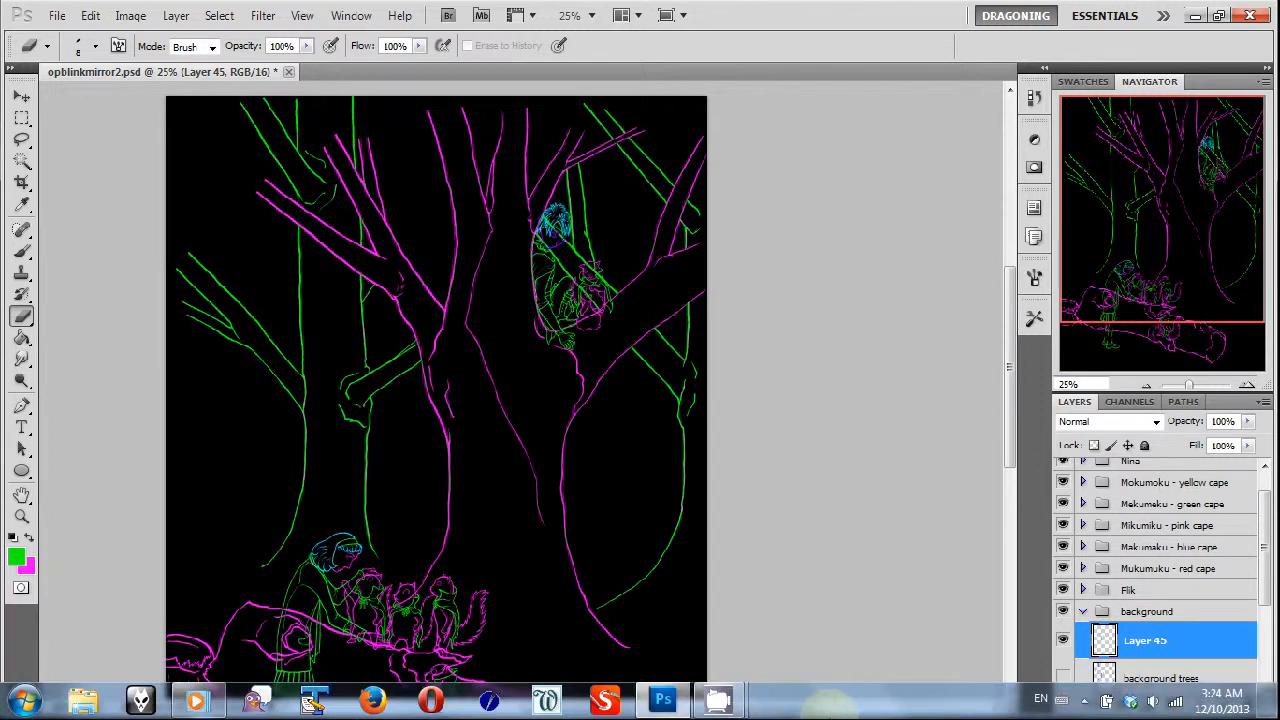